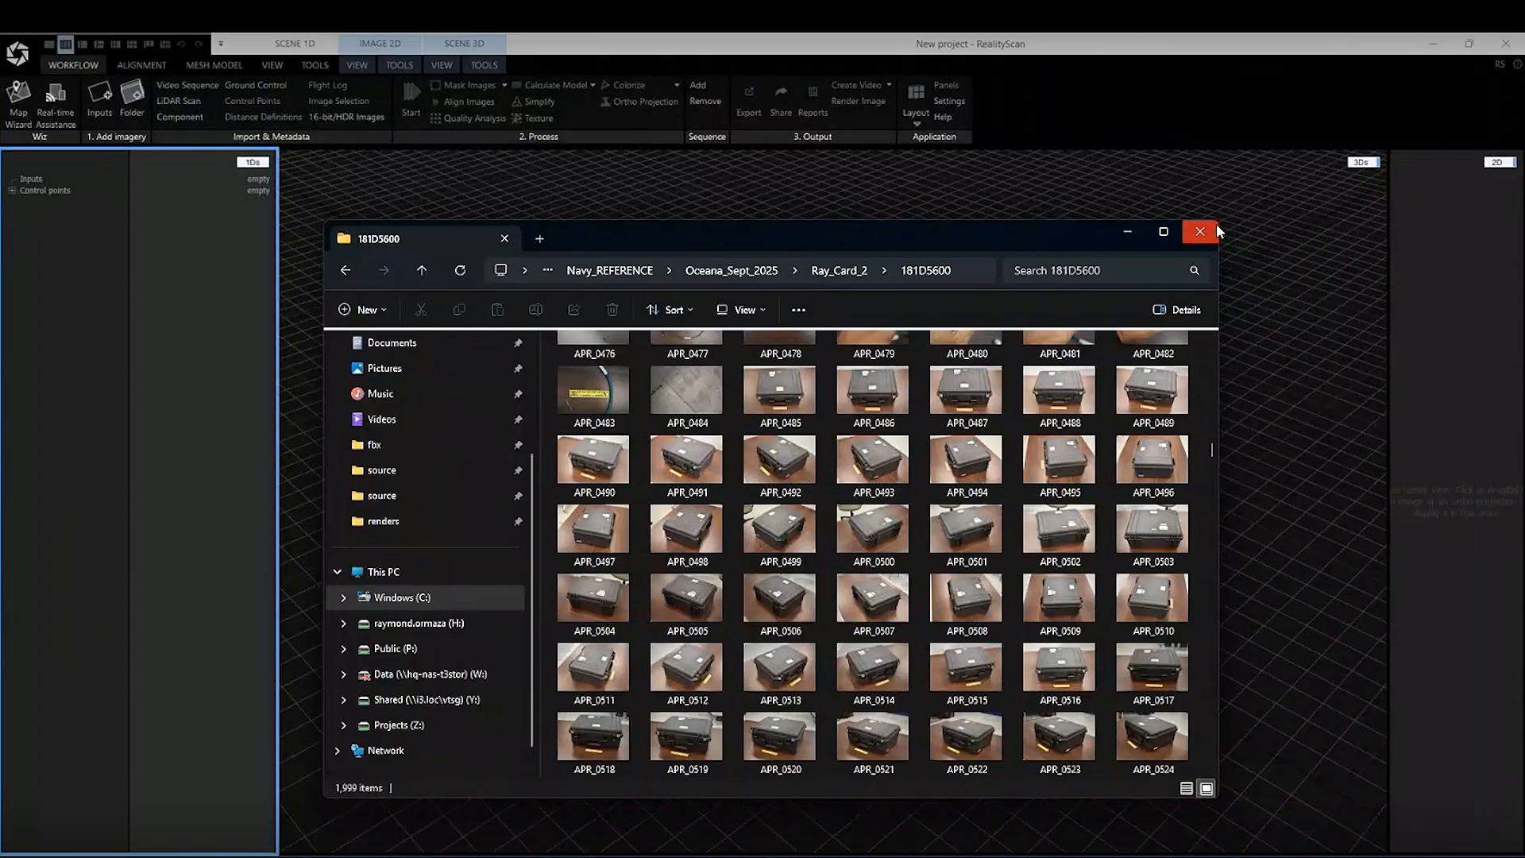
# Enlarge the 181D5600 photo folder window, preview the case photo APR_0485, and close the preview
pyautogui.moveTo(1221, 225); pyautogui.dragTo(1309, 163)
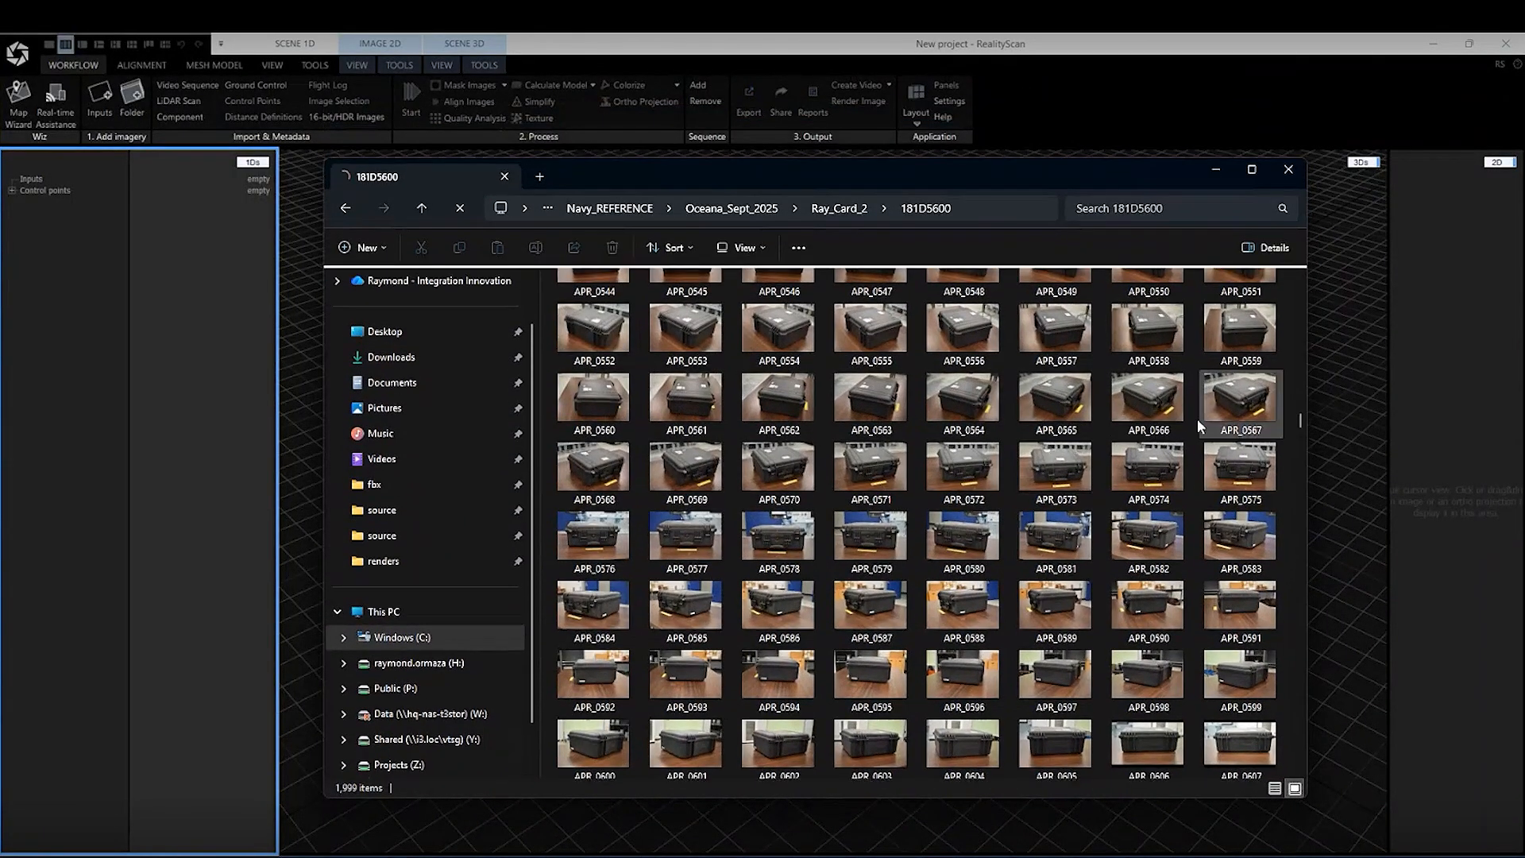
pyautogui.scroll(4, 1193, 446)
pyautogui.scroll(5, 1191, 461)
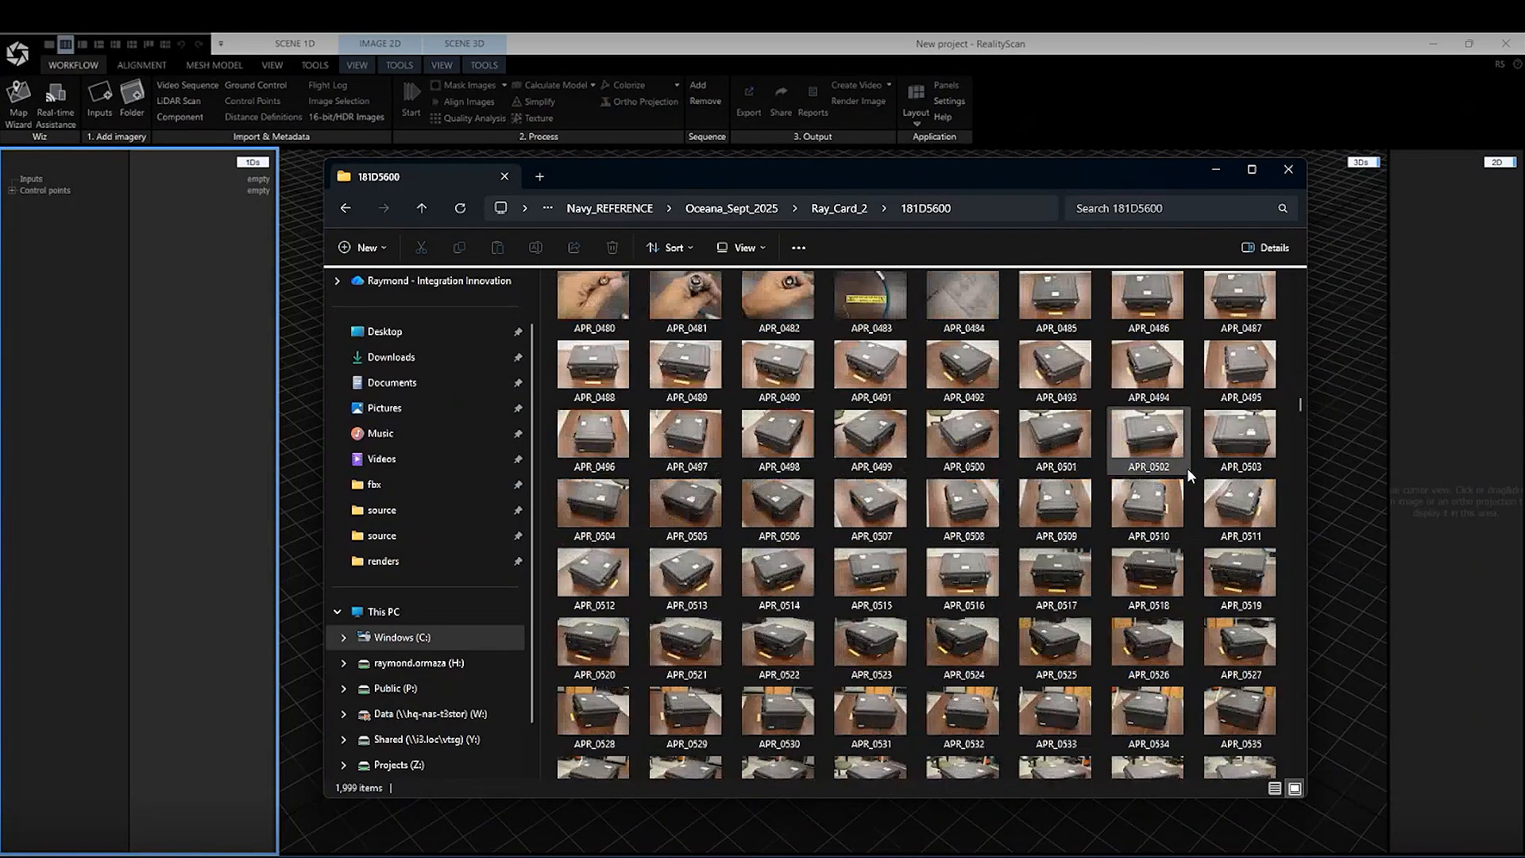
pyautogui.scroll(-3, 1179, 503)
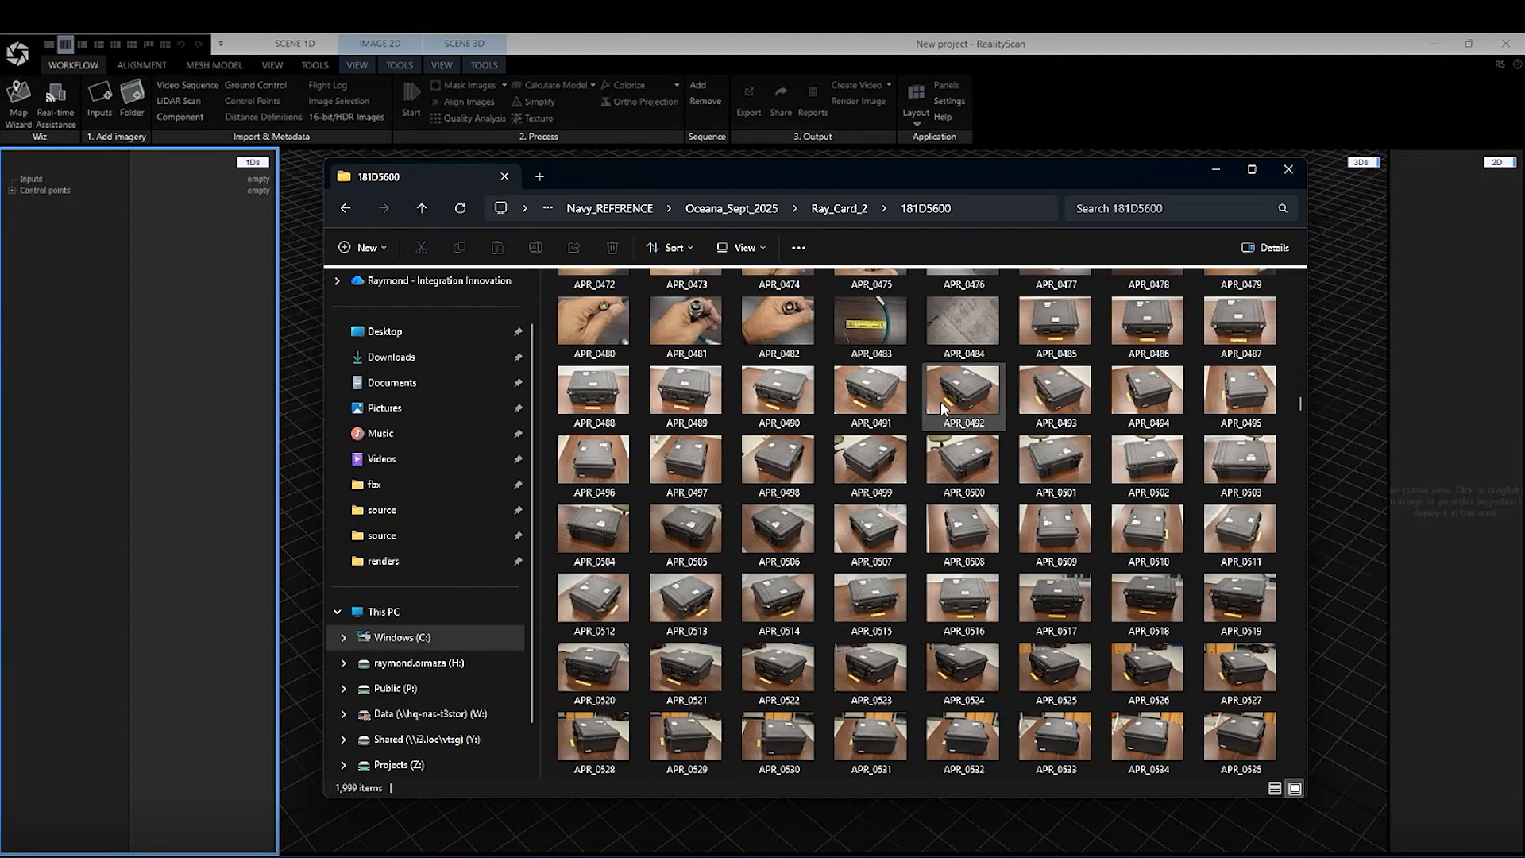
pyautogui.click(1053, 332)
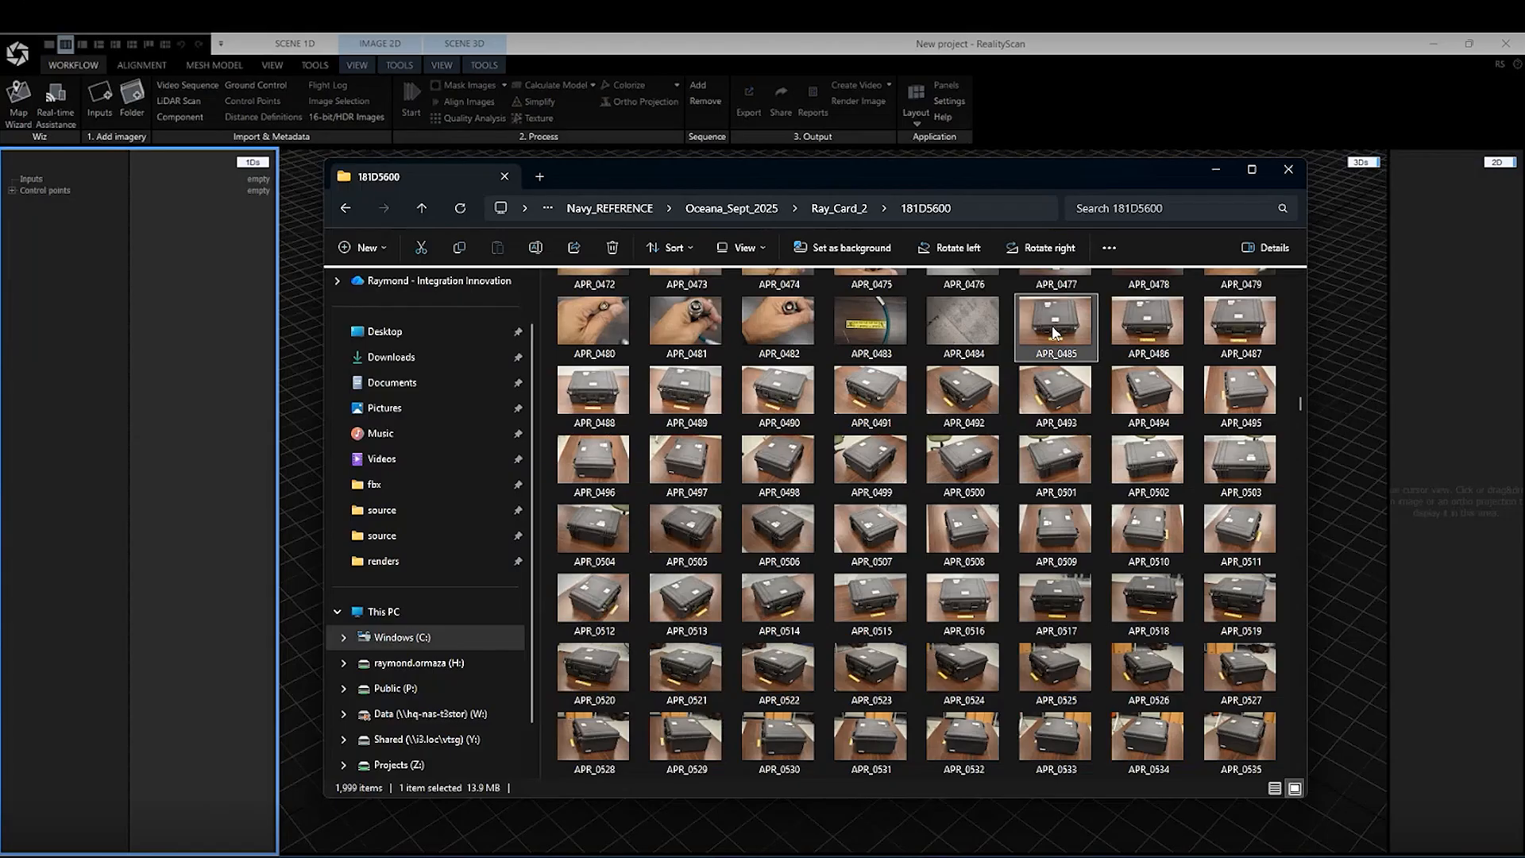
pyautogui.rightClick(1054, 328)
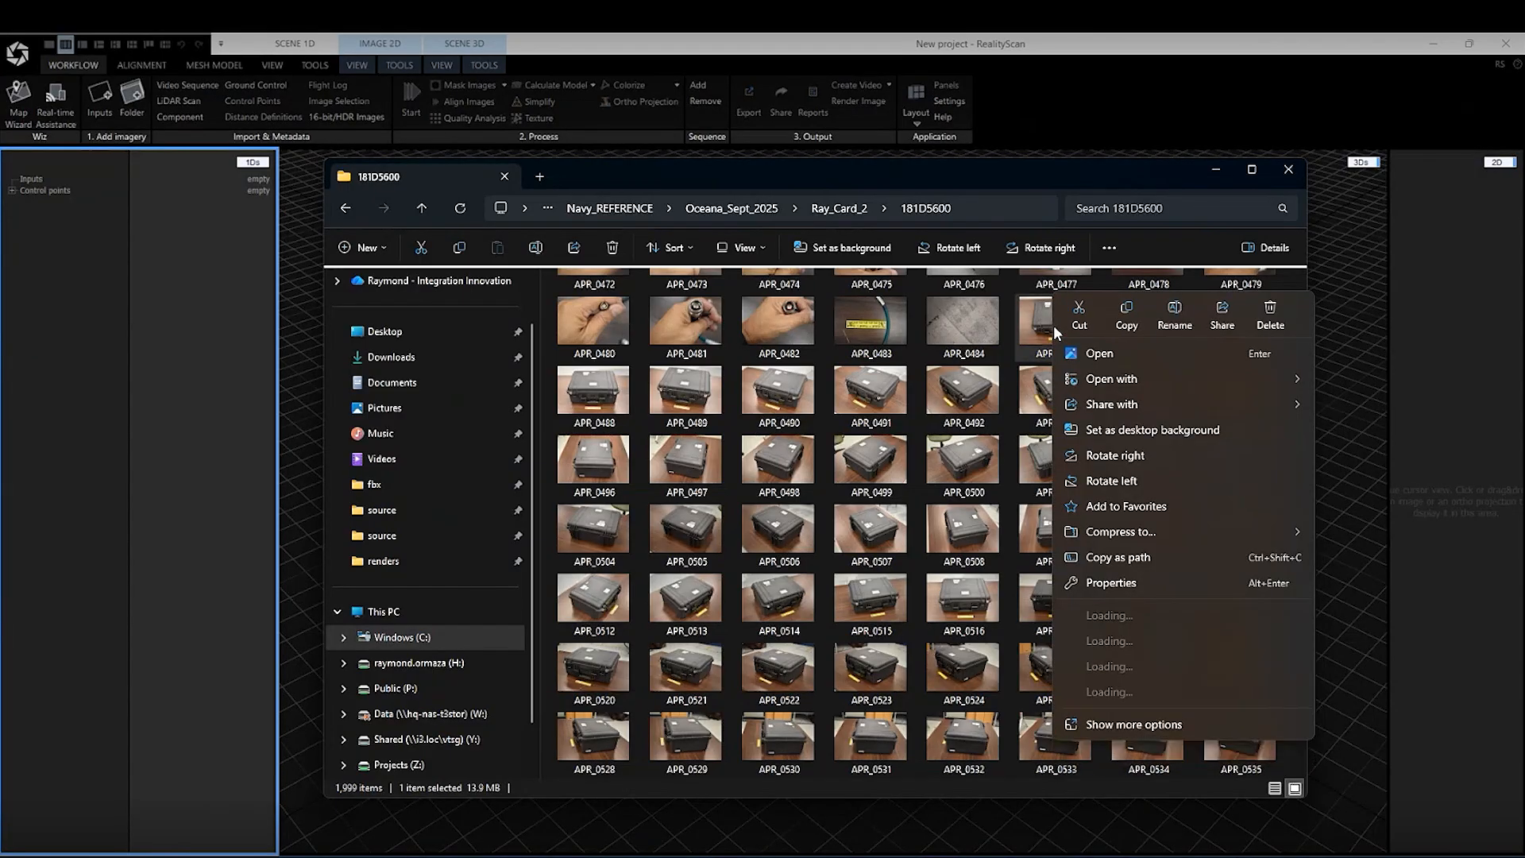
pyautogui.click(1101, 354)
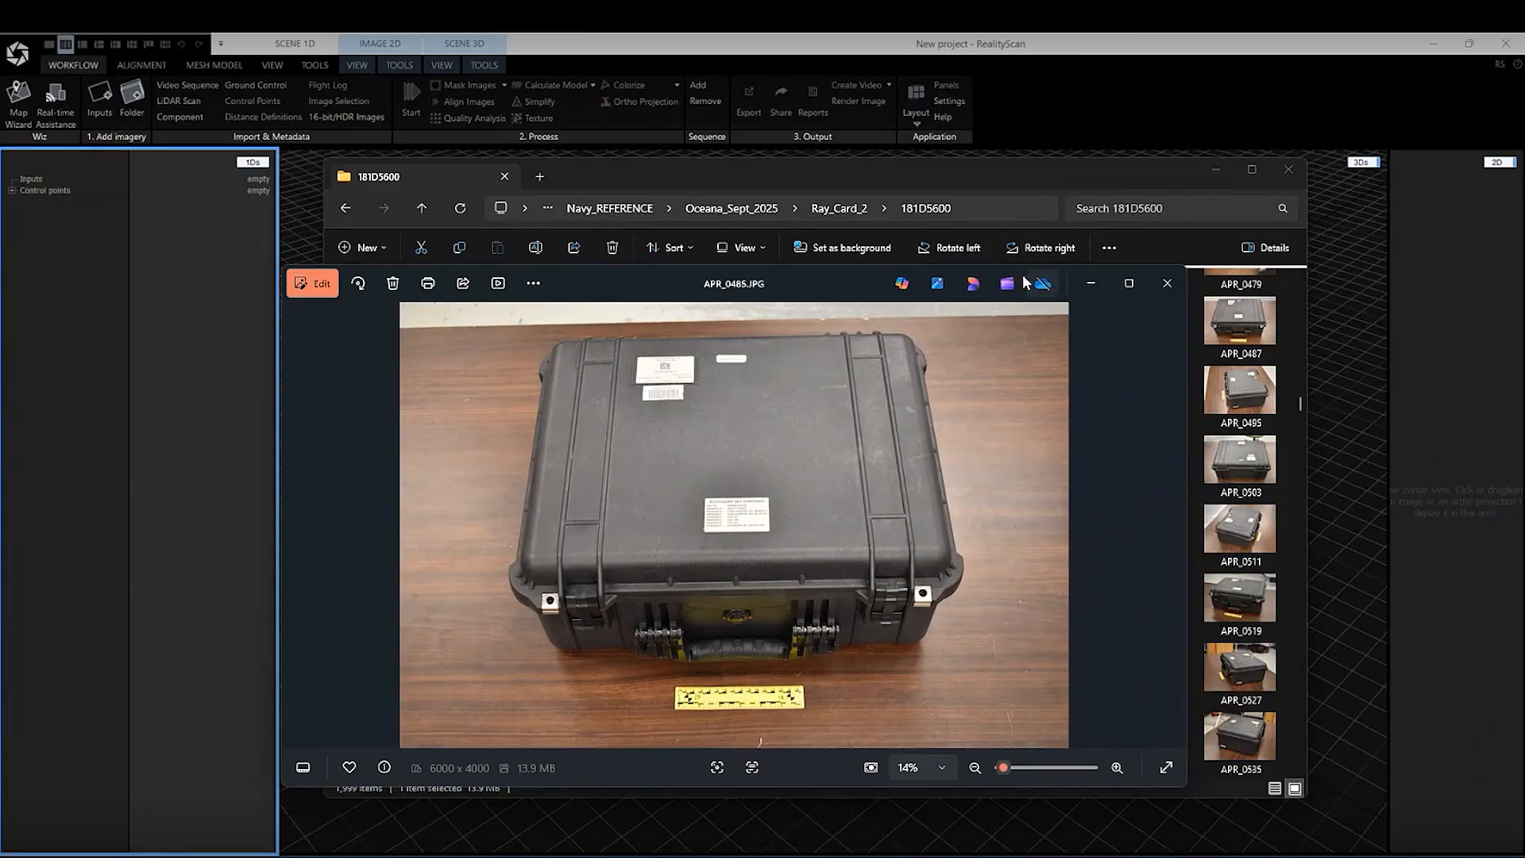
pyautogui.moveTo(842, 284); pyautogui.dragTo(844, 242)
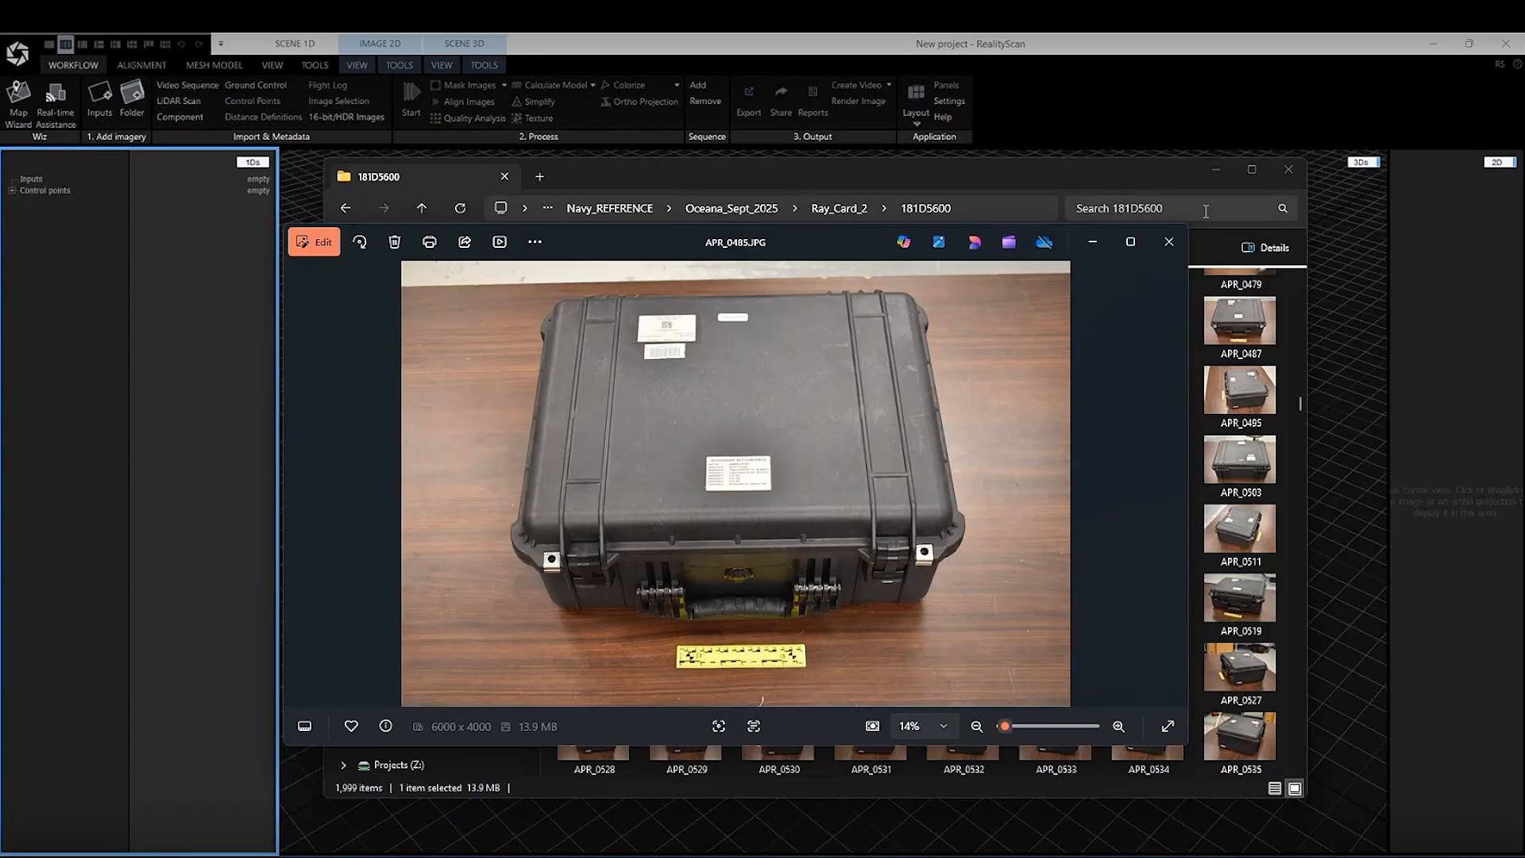
pyautogui.click(1168, 241)
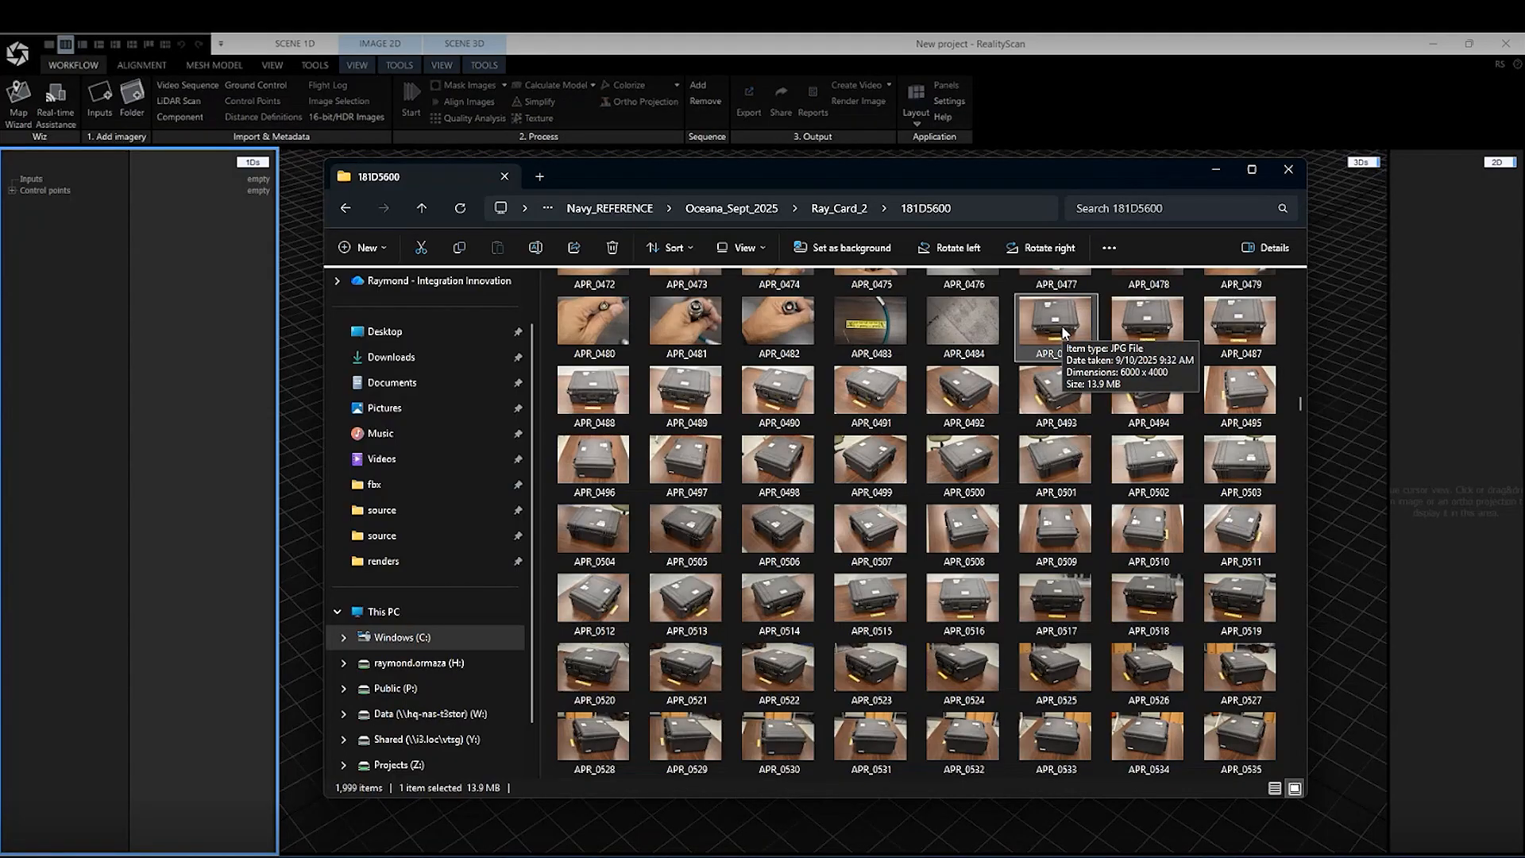
# Add the case photos APR_0485 through APR_0705 to the RealityScan project as inputs and check the imported image list
pyautogui.scroll(-9, 1169, 507)
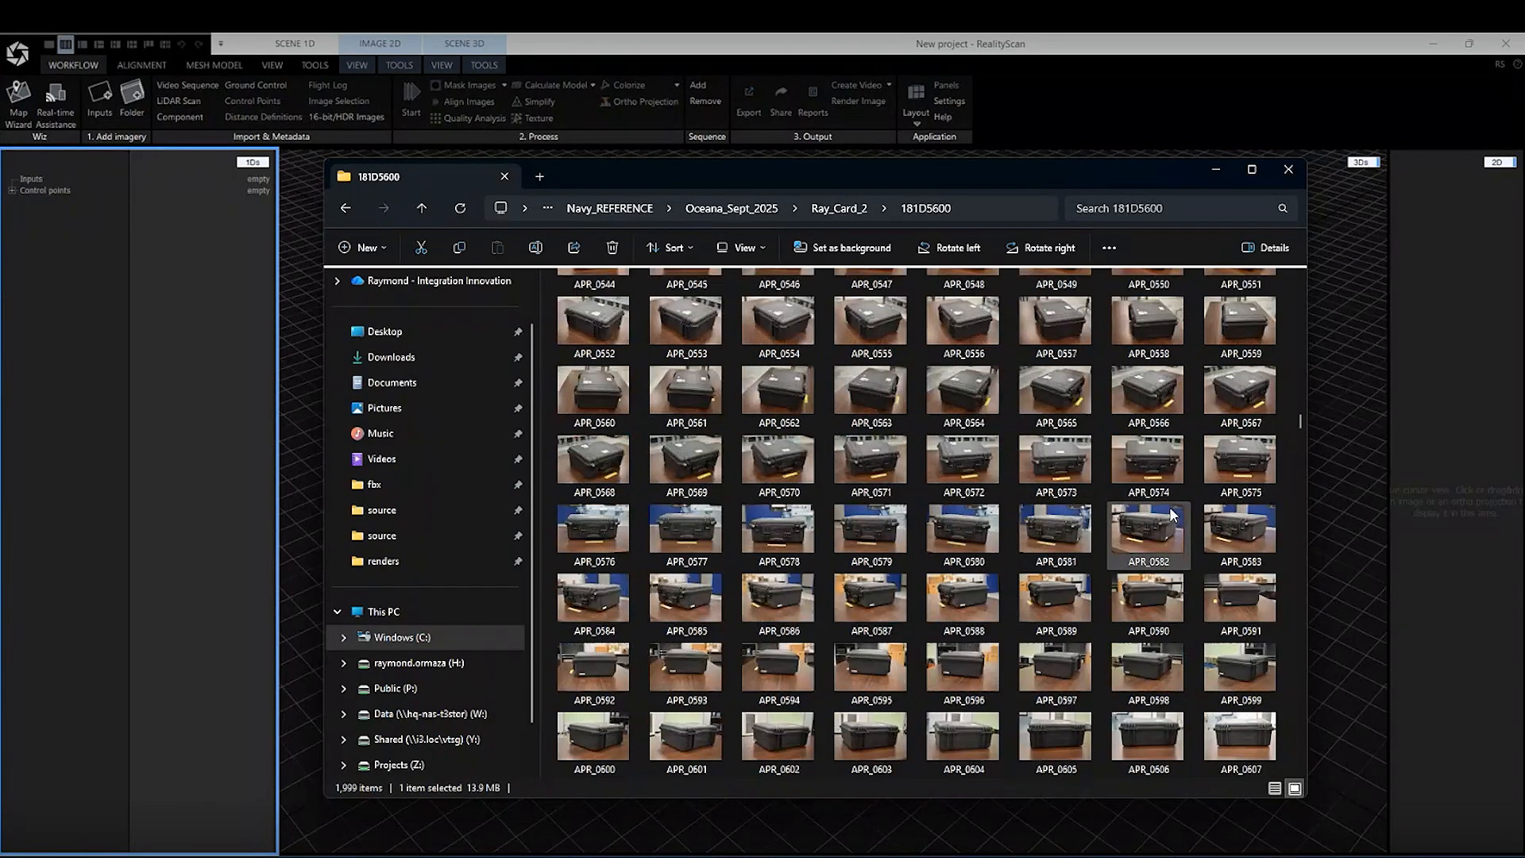
pyautogui.scroll(-12, 1173, 513)
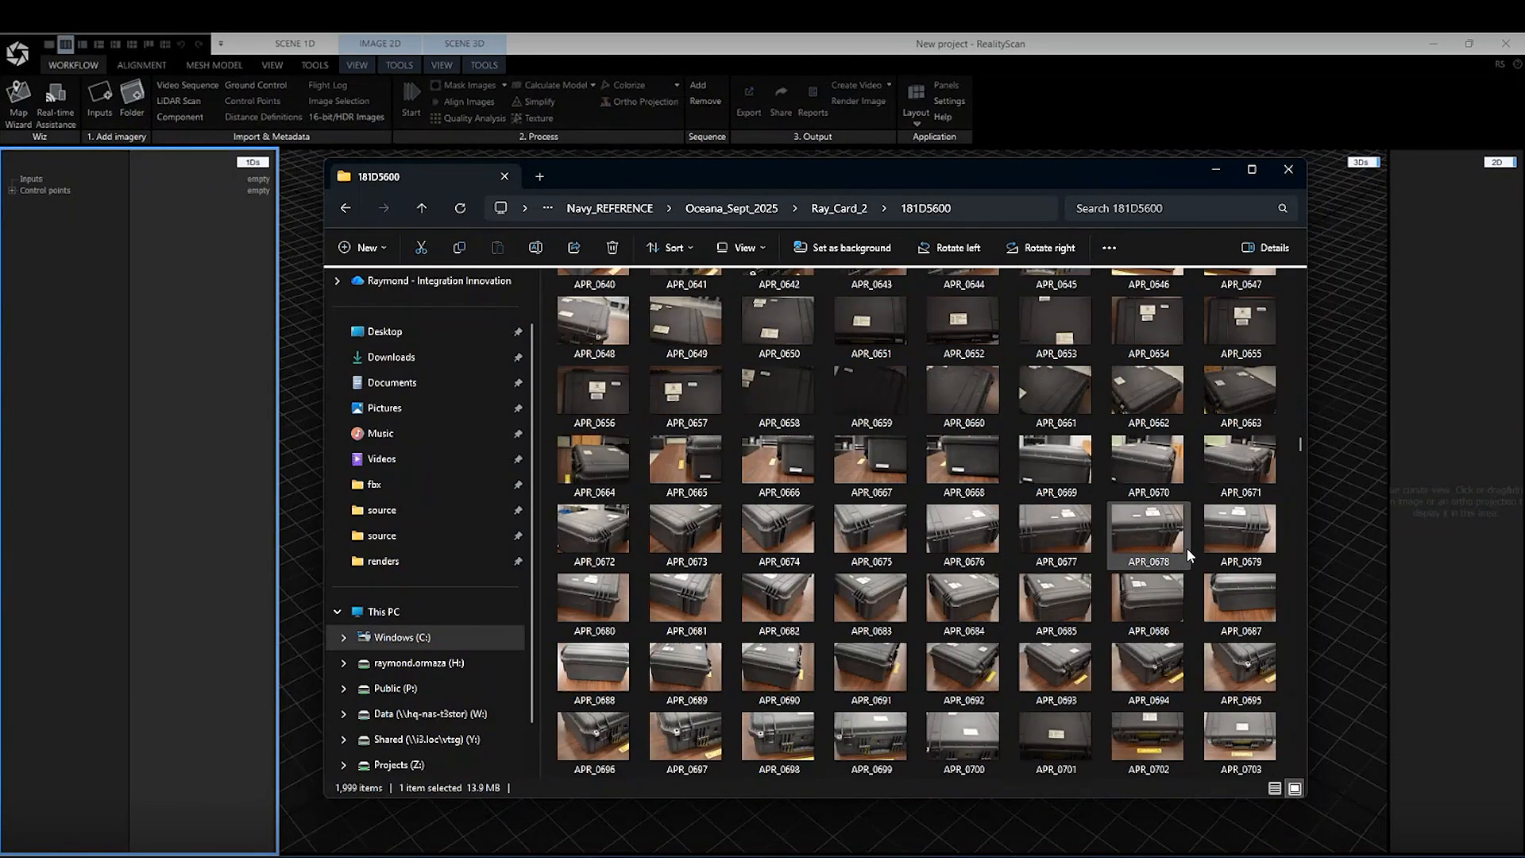
pyautogui.scroll(-4, 1170, 548)
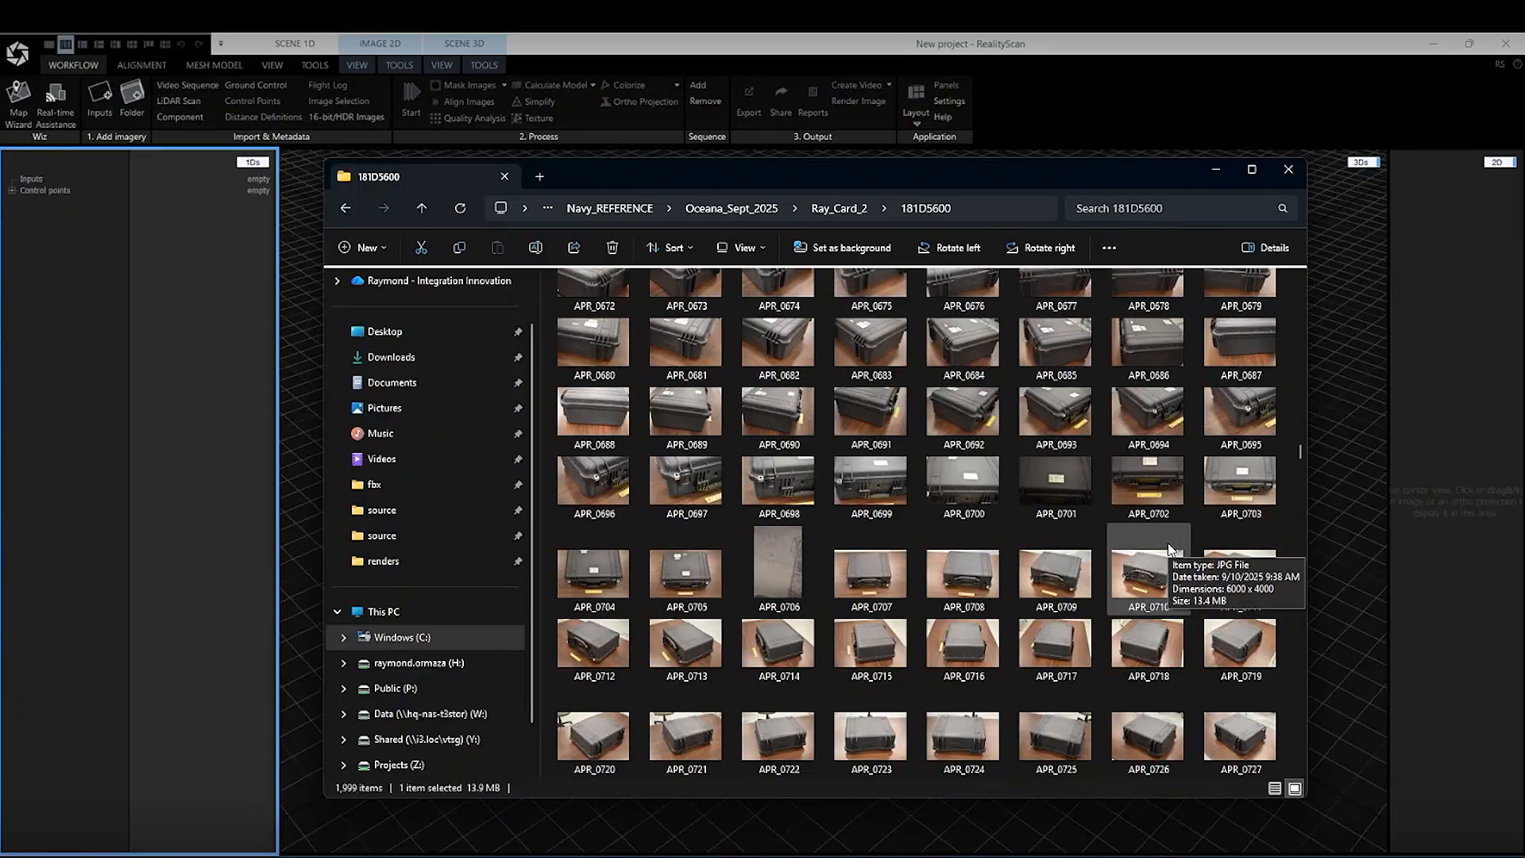
pyautogui.keyDown('shift'); pyautogui.click(675, 574); pyautogui.keyUp('shift')
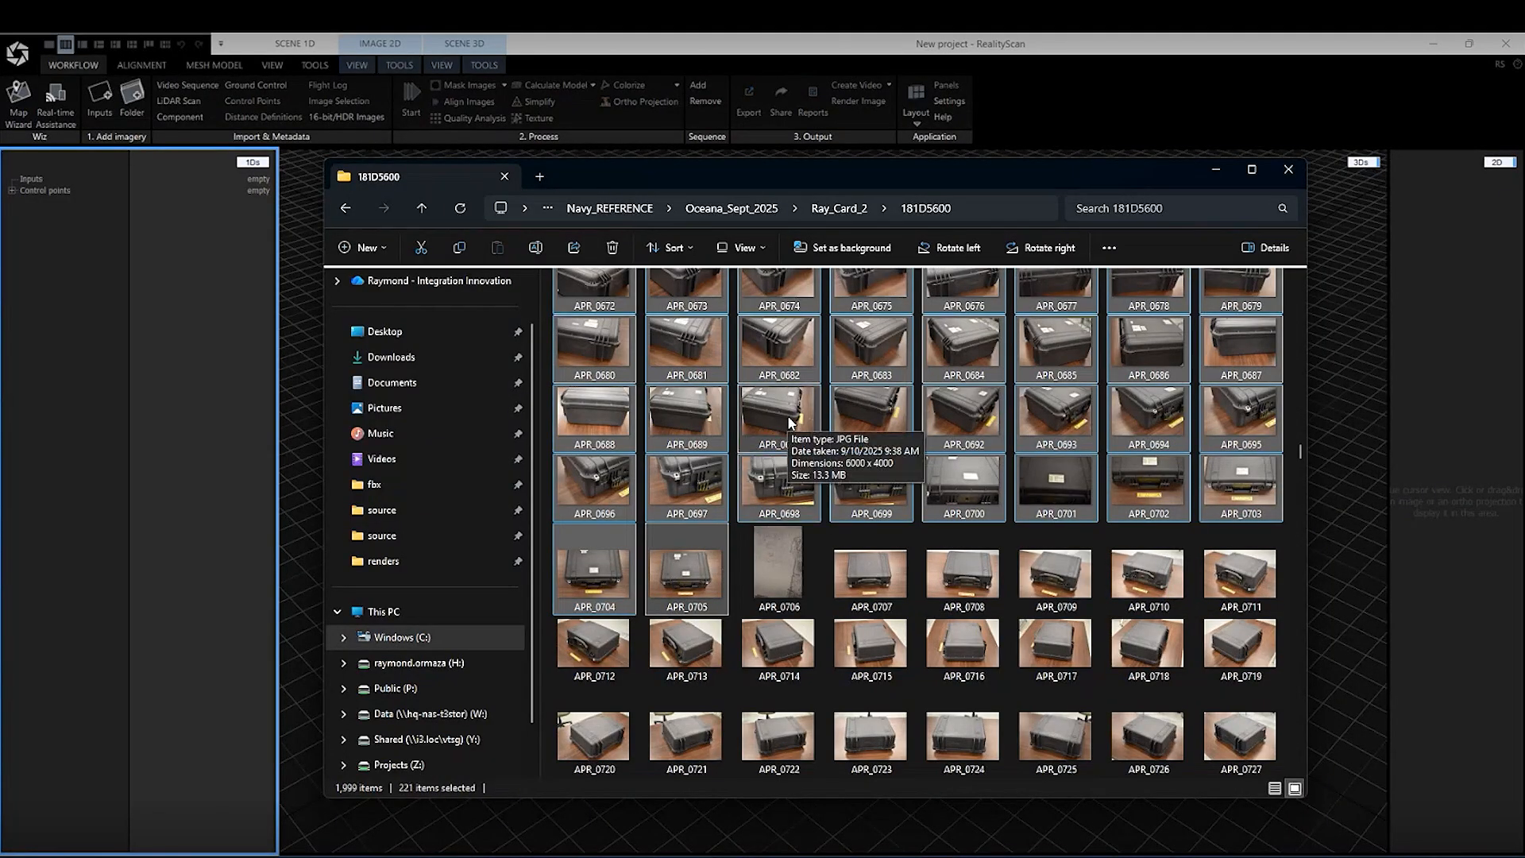
pyautogui.moveTo(770, 406); pyautogui.dragTo(44, 296)
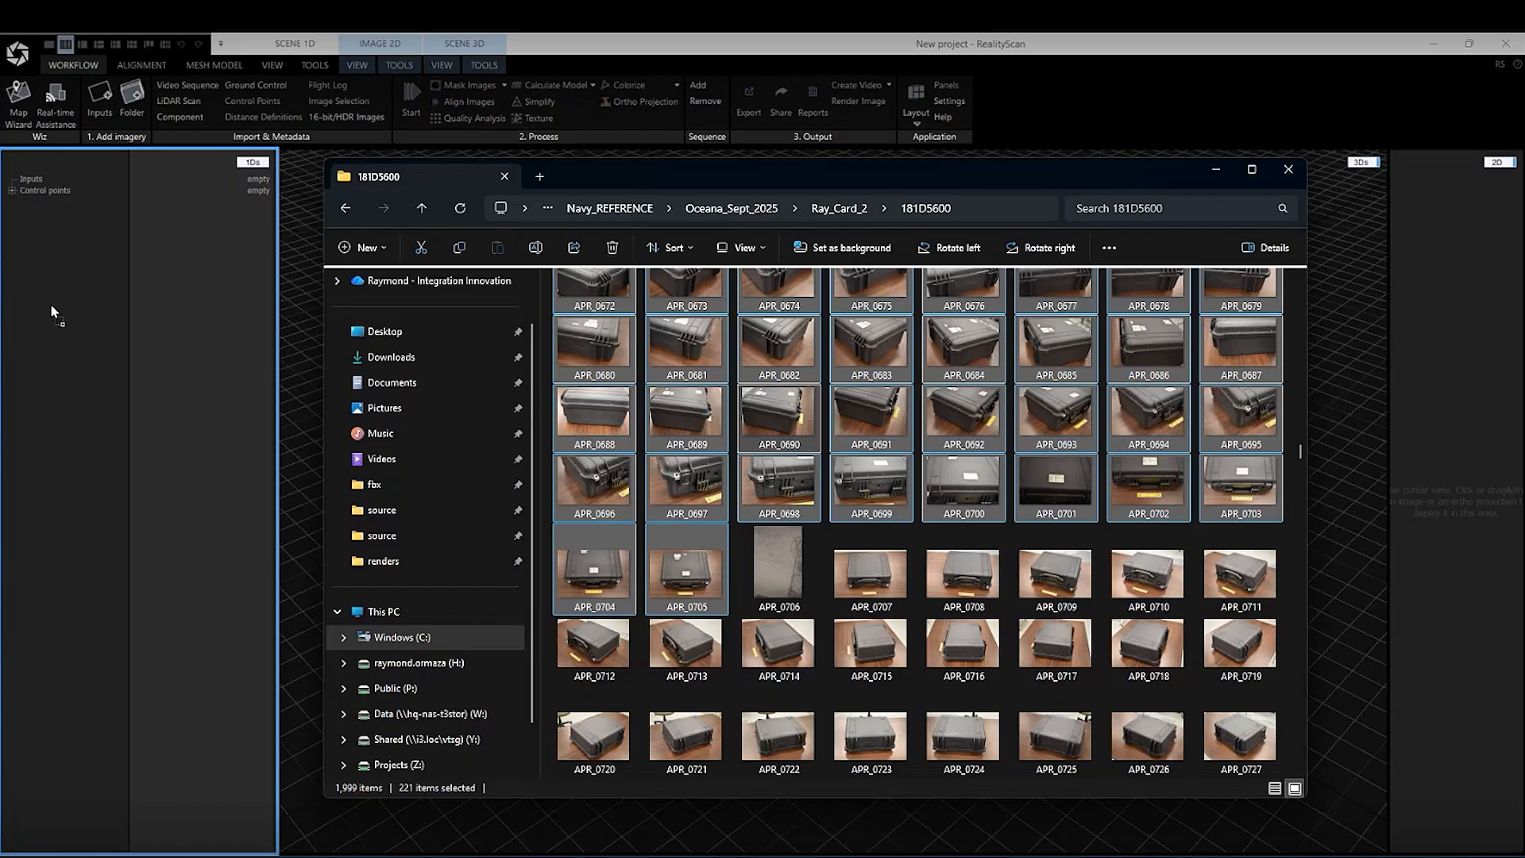
pyautogui.moveTo(42, 297); pyautogui.dragTo(40, 279)
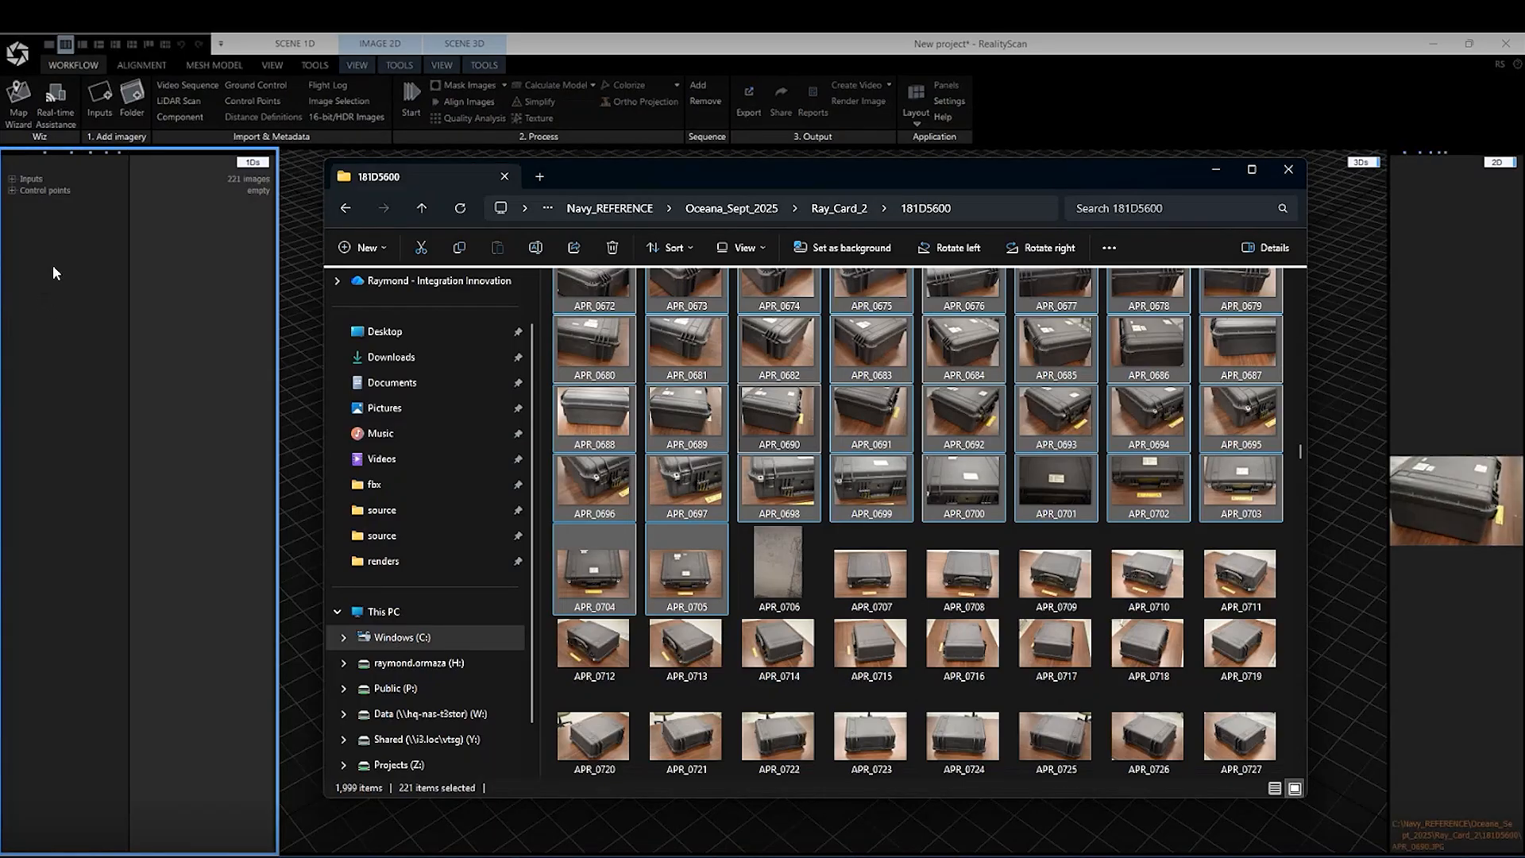
pyautogui.click(1210, 170)
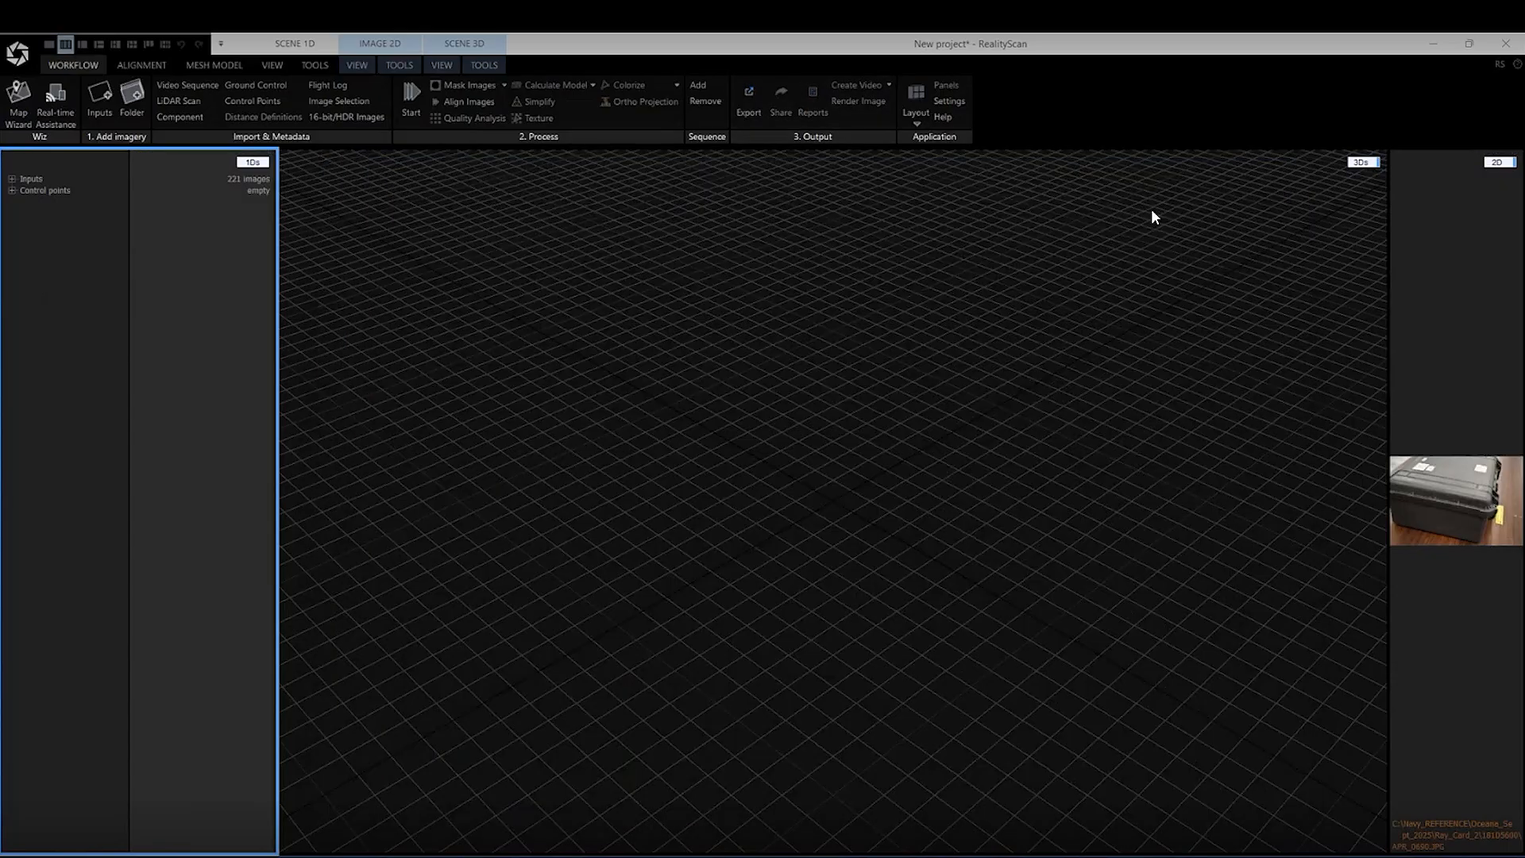
pyautogui.click(11, 180)
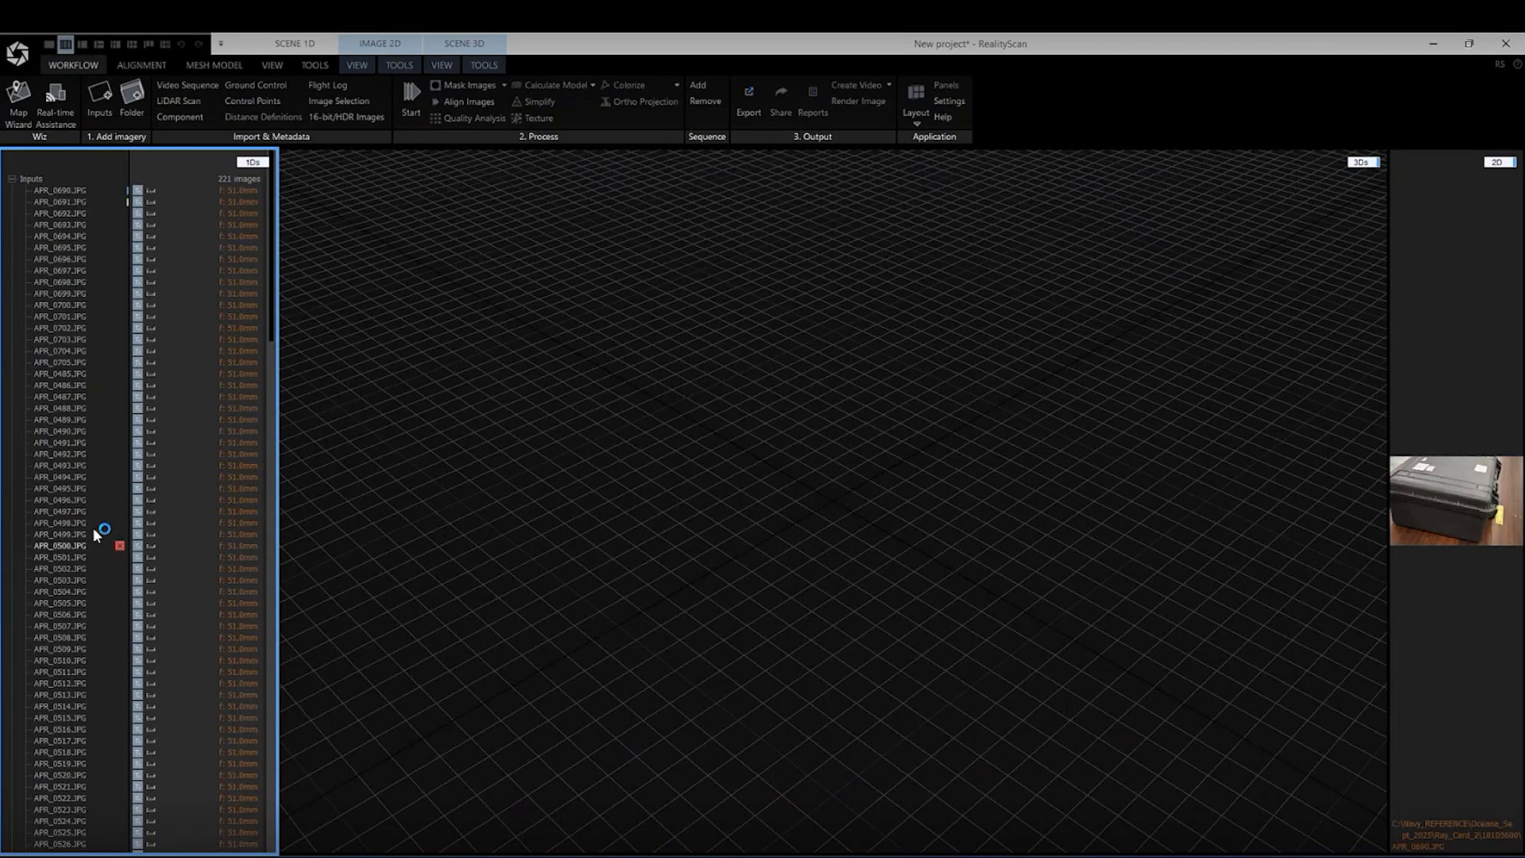
pyautogui.click(12, 179)
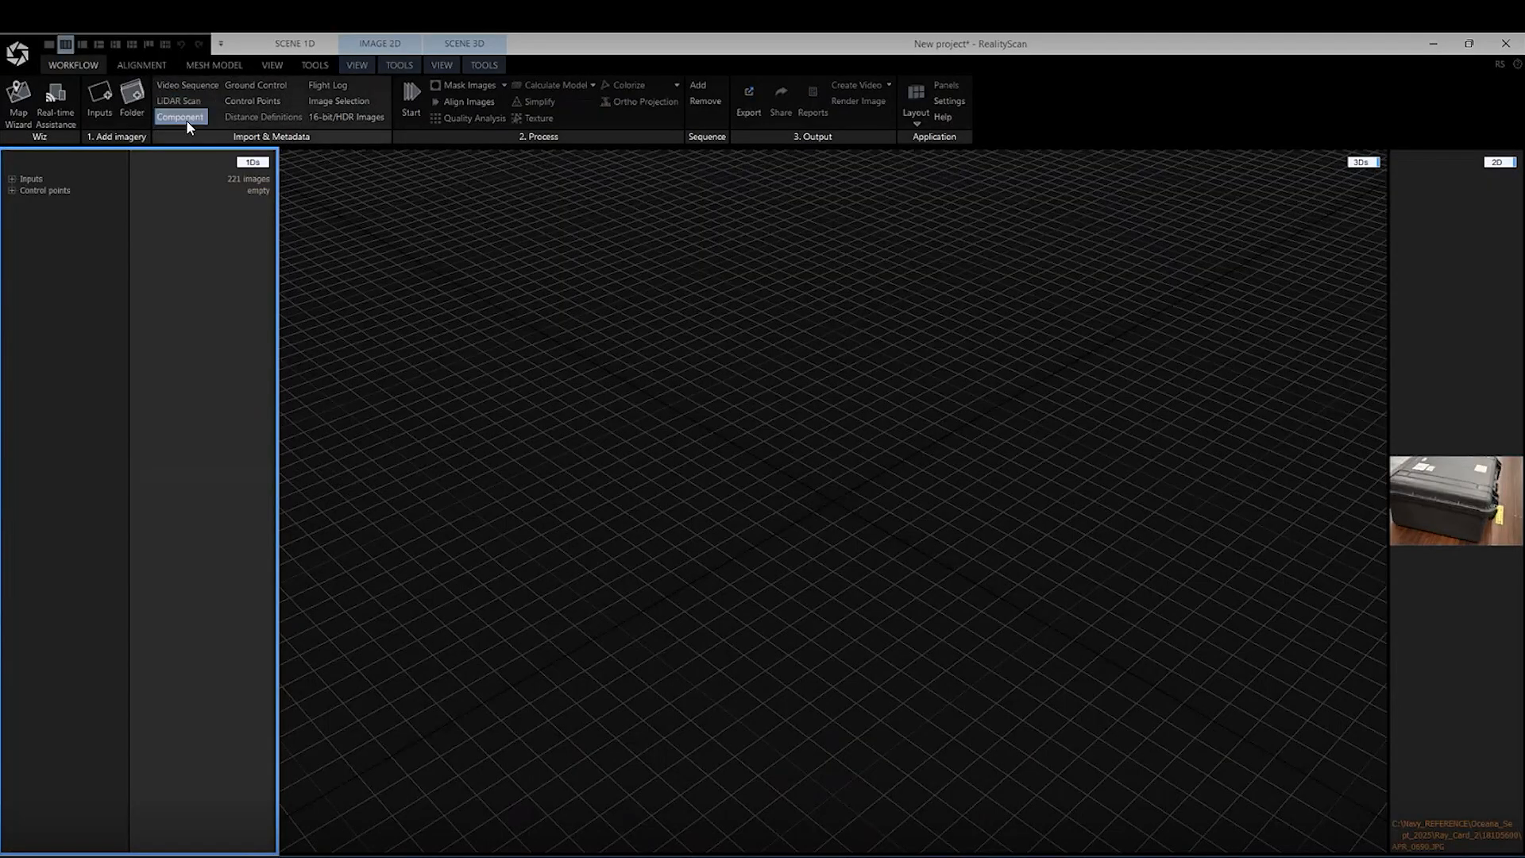
# Align all imported case images to register the cameras and generate the sparse point cloud
pyautogui.click(201, 63)
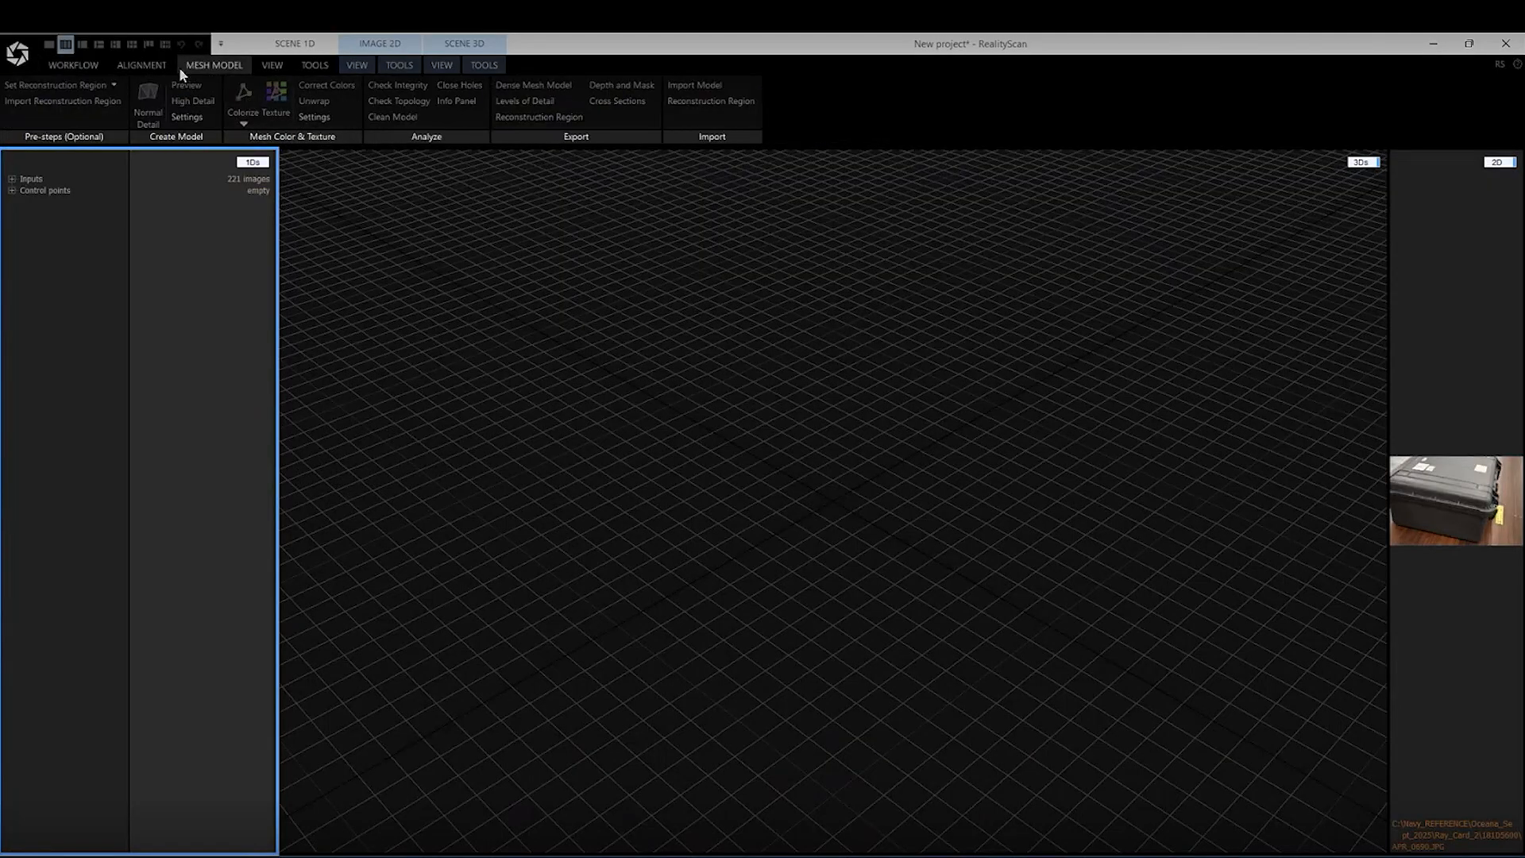
pyautogui.click(141, 67)
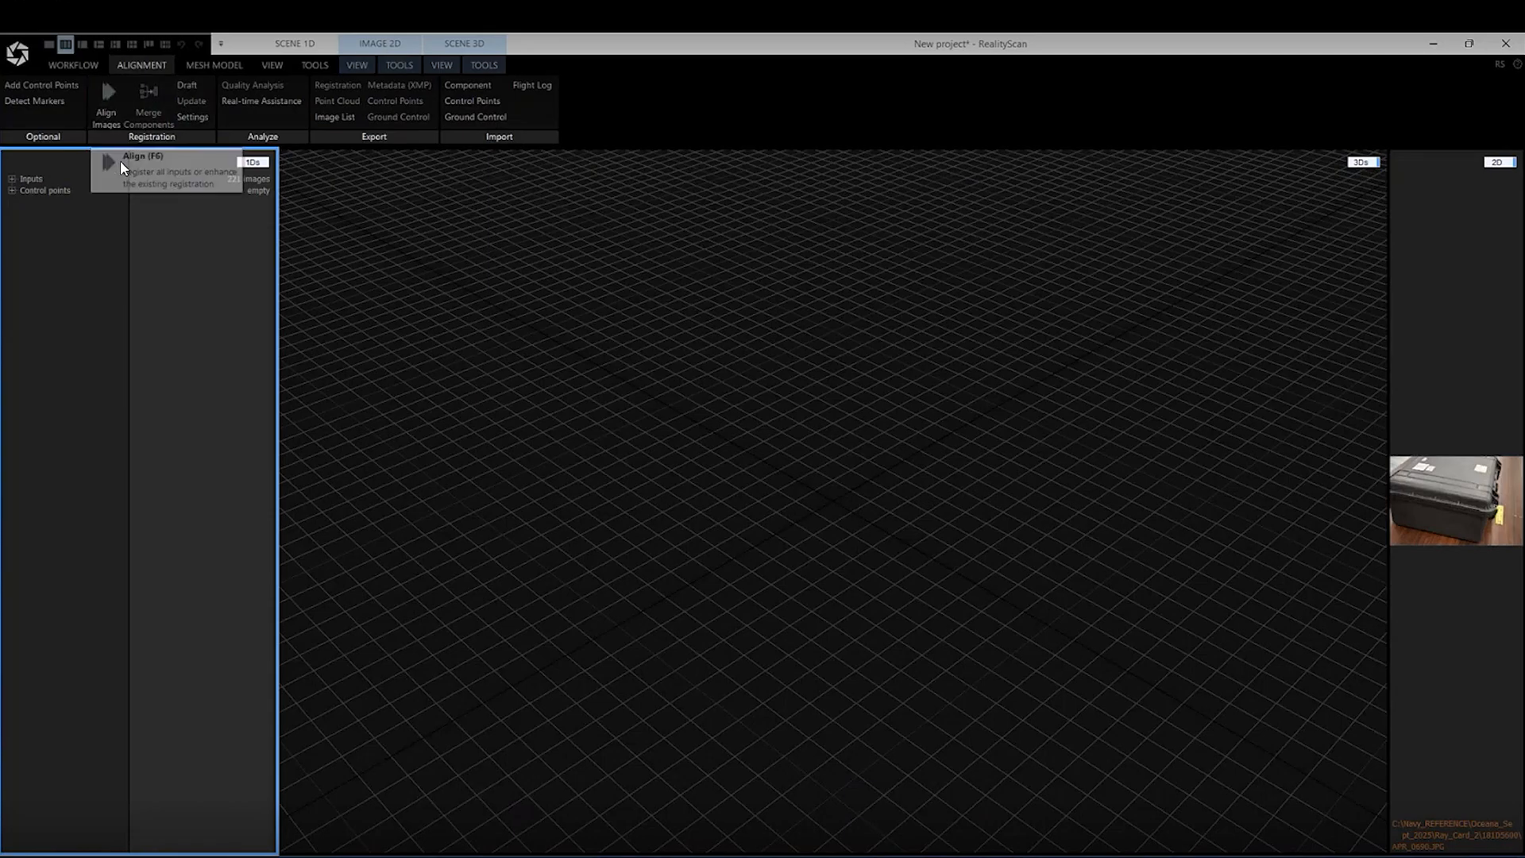
pyautogui.click(106, 93)
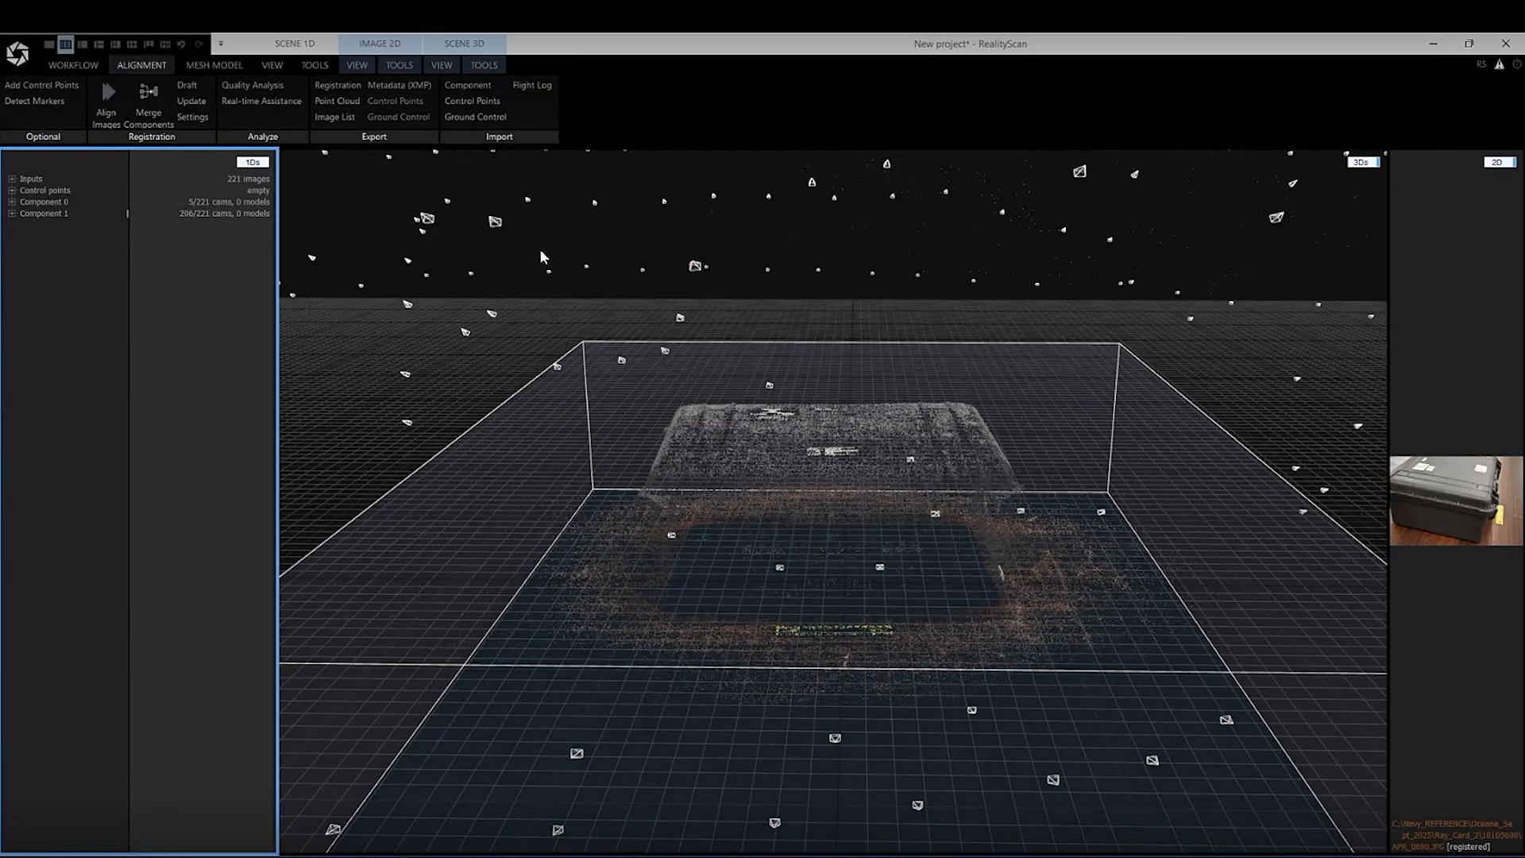
# Examine the case's sparse point cloud, the surrounding camera positions and the reconstruction region from several angles and distances
pyautogui.scroll(-5, 540, 251)
pyautogui.scroll(5, 540, 251)
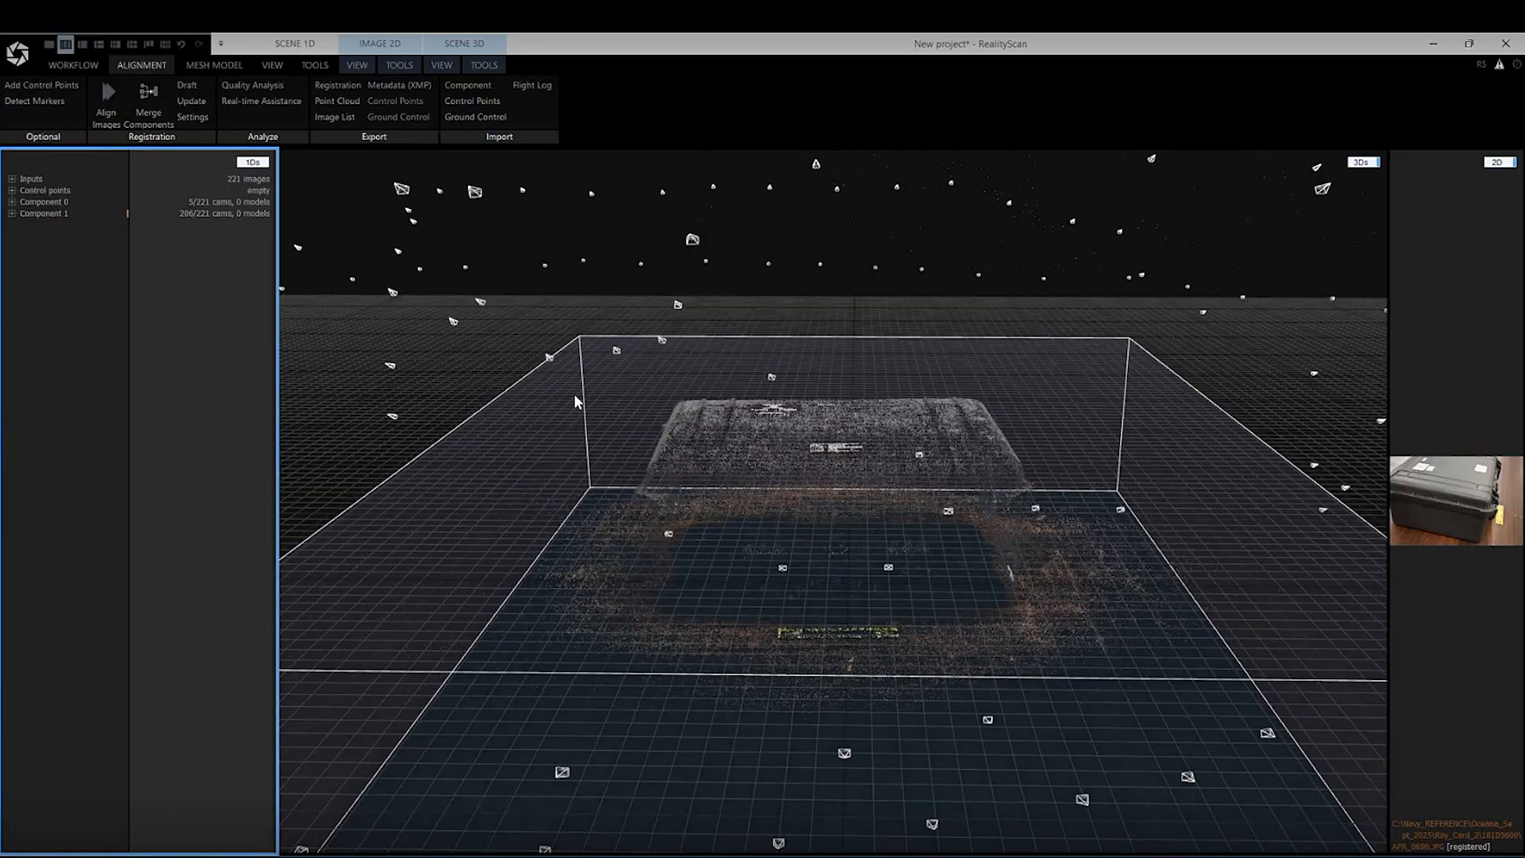
pyautogui.moveTo(577, 401); pyautogui.dragTo(771, 417)
pyautogui.scroll(-5, 767, 410)
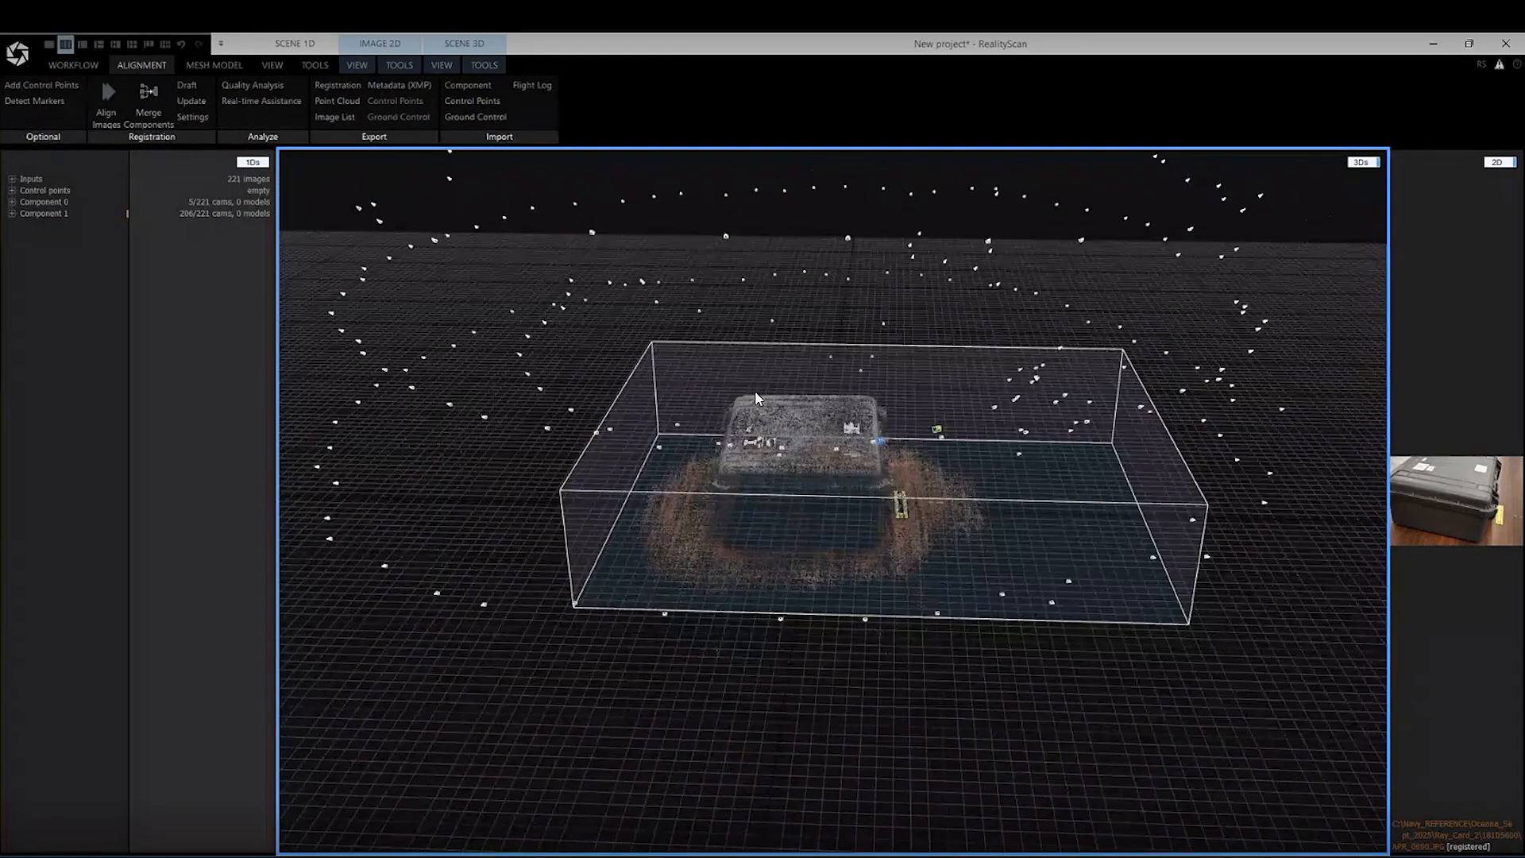
pyautogui.moveTo(755, 379); pyautogui.dragTo(968, 359, button='right')
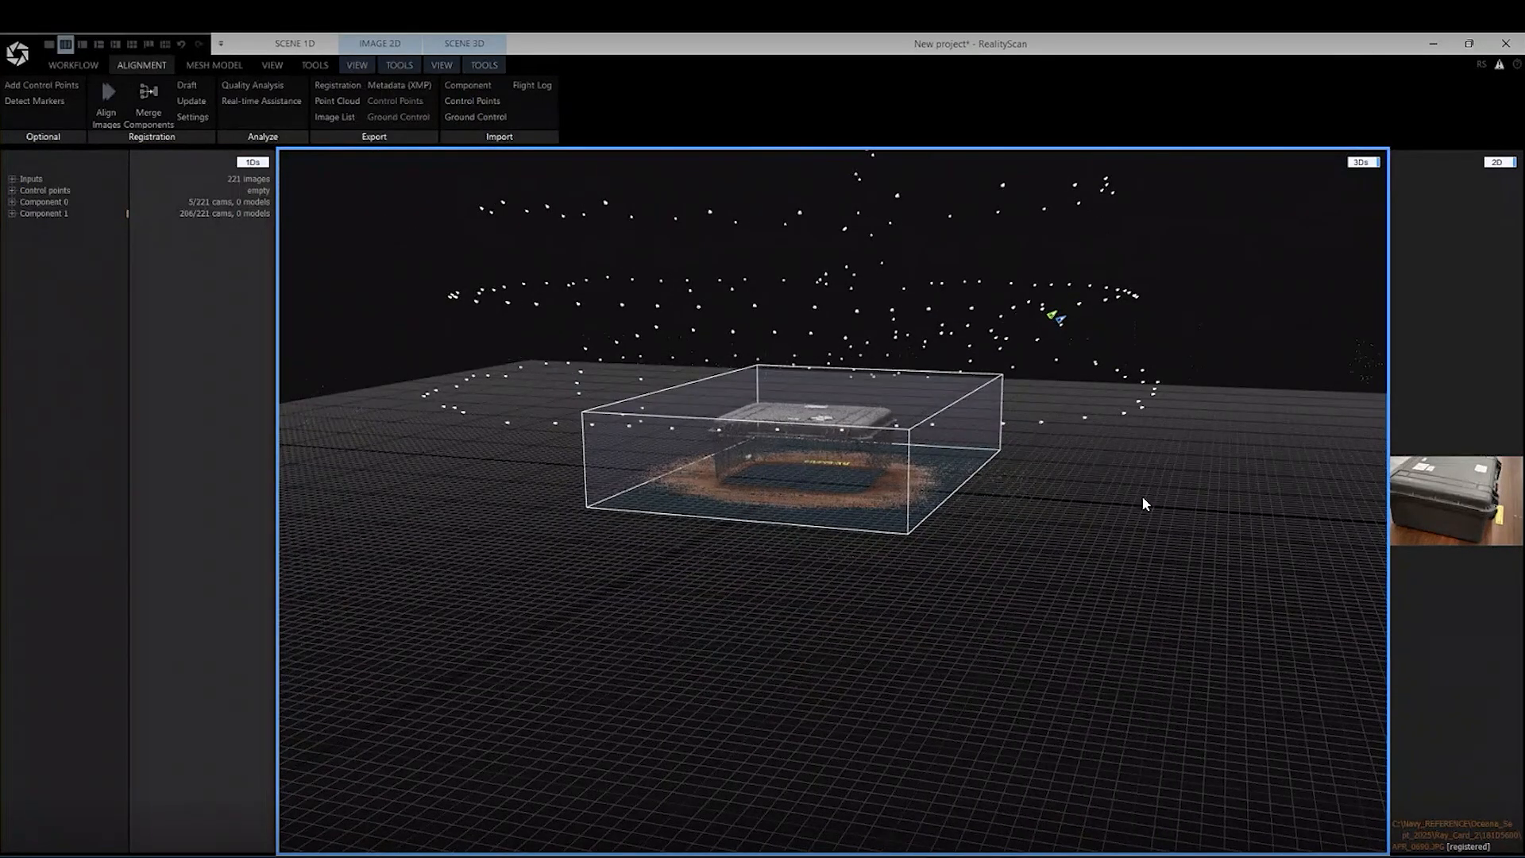
pyautogui.scroll(1, 1143, 504)
pyautogui.moveTo(1144, 504); pyautogui.dragTo(1174, 543)
pyautogui.scroll(2, 1173, 543)
pyautogui.scroll(-2, 1173, 534)
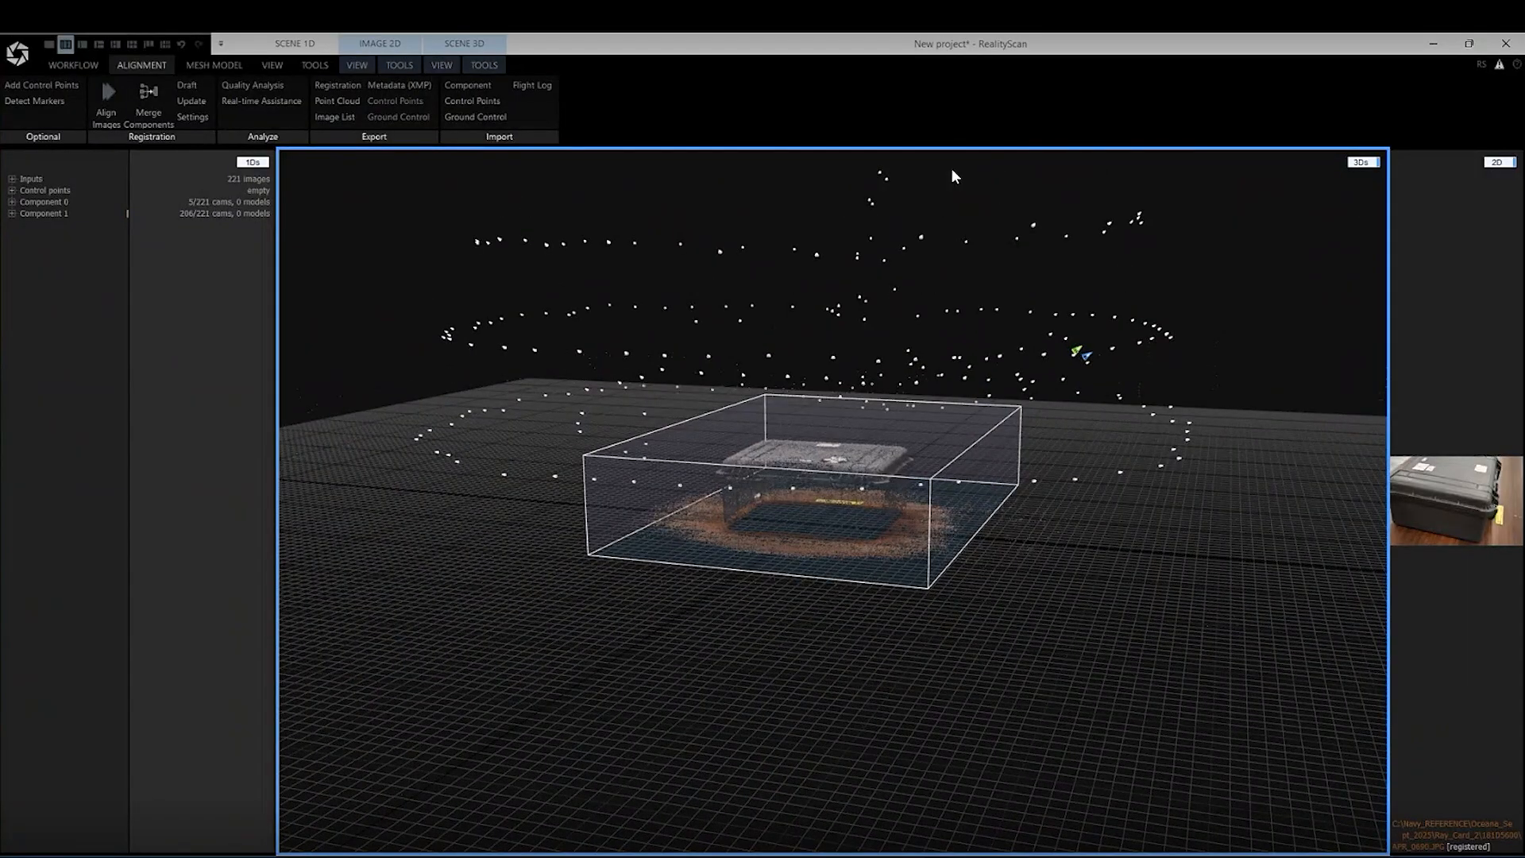
pyautogui.scroll(5, 1086, 414)
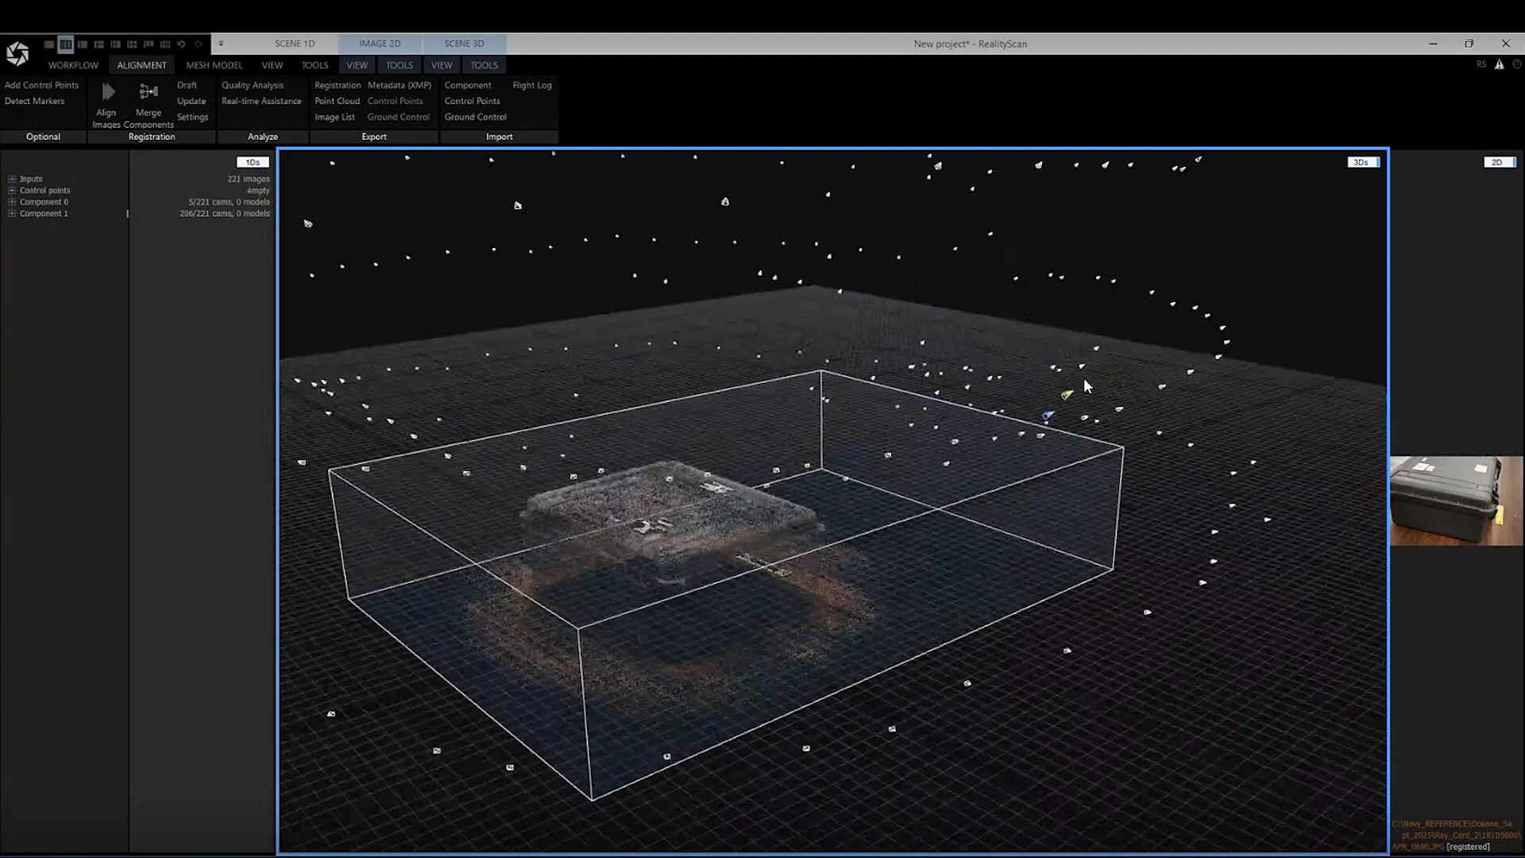
pyautogui.scroll(6, 1104, 413)
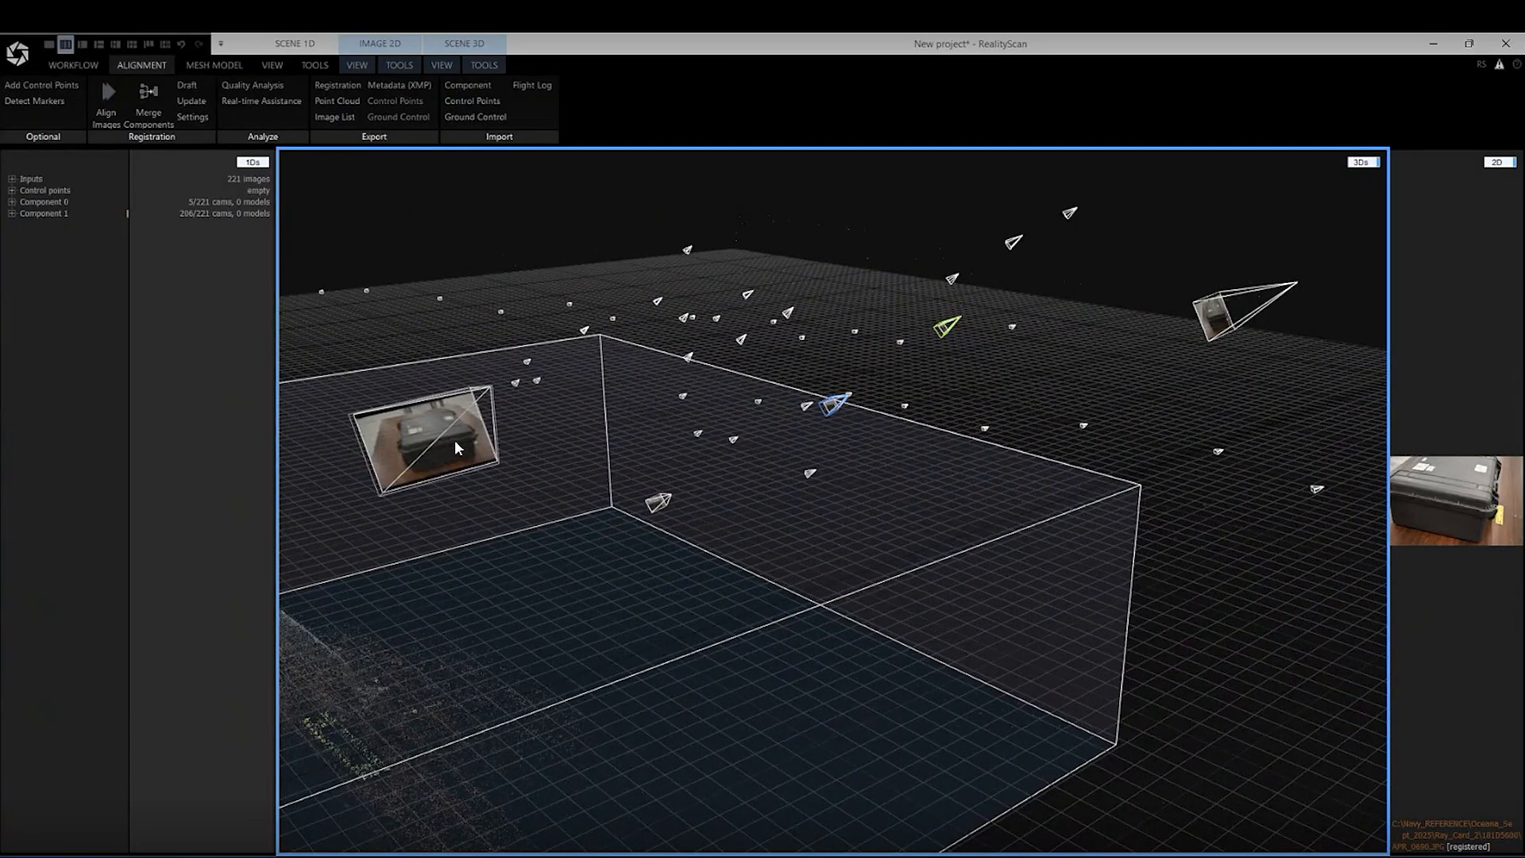
pyautogui.scroll(-8, 1085, 383)
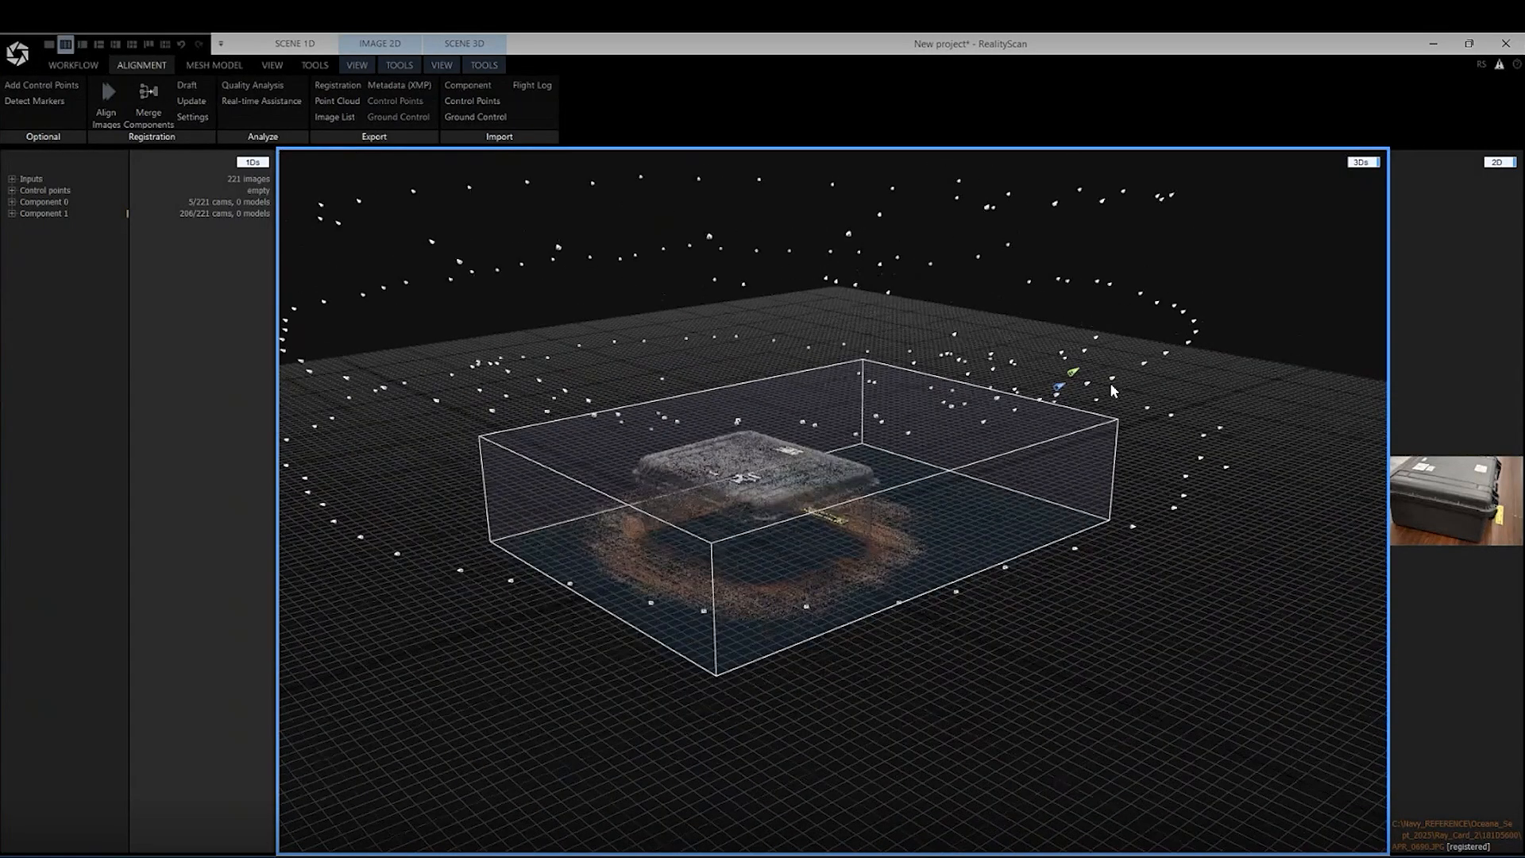
pyautogui.moveTo(1088, 391); pyautogui.dragTo(1264, 489, button='right')
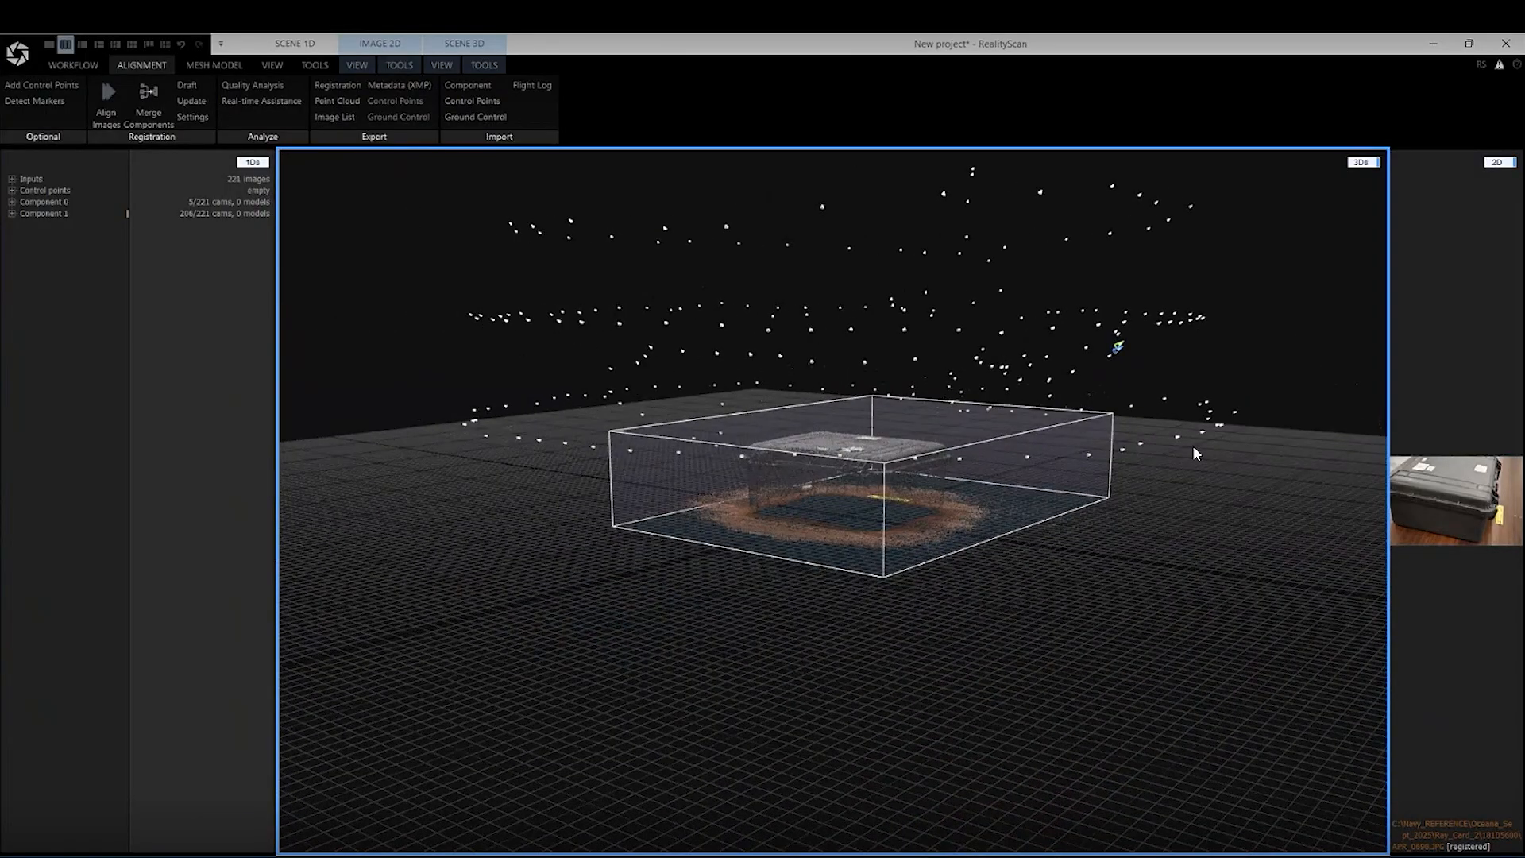
pyautogui.moveTo(1188, 444); pyautogui.dragTo(1132, 393, button='right')
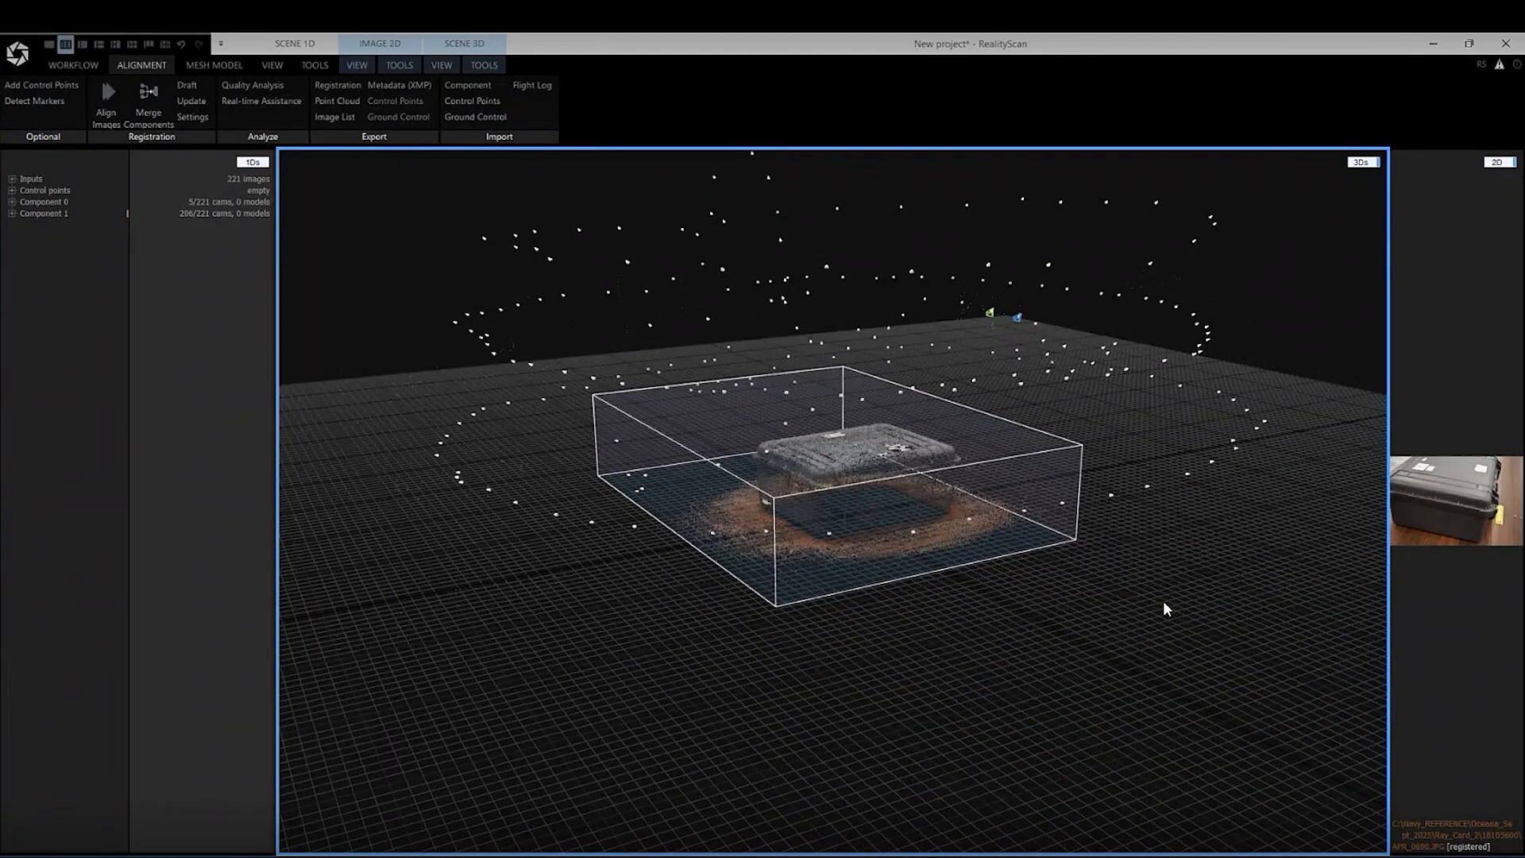
pyautogui.moveTo(1162, 601); pyautogui.dragTo(973, 416, button='right')
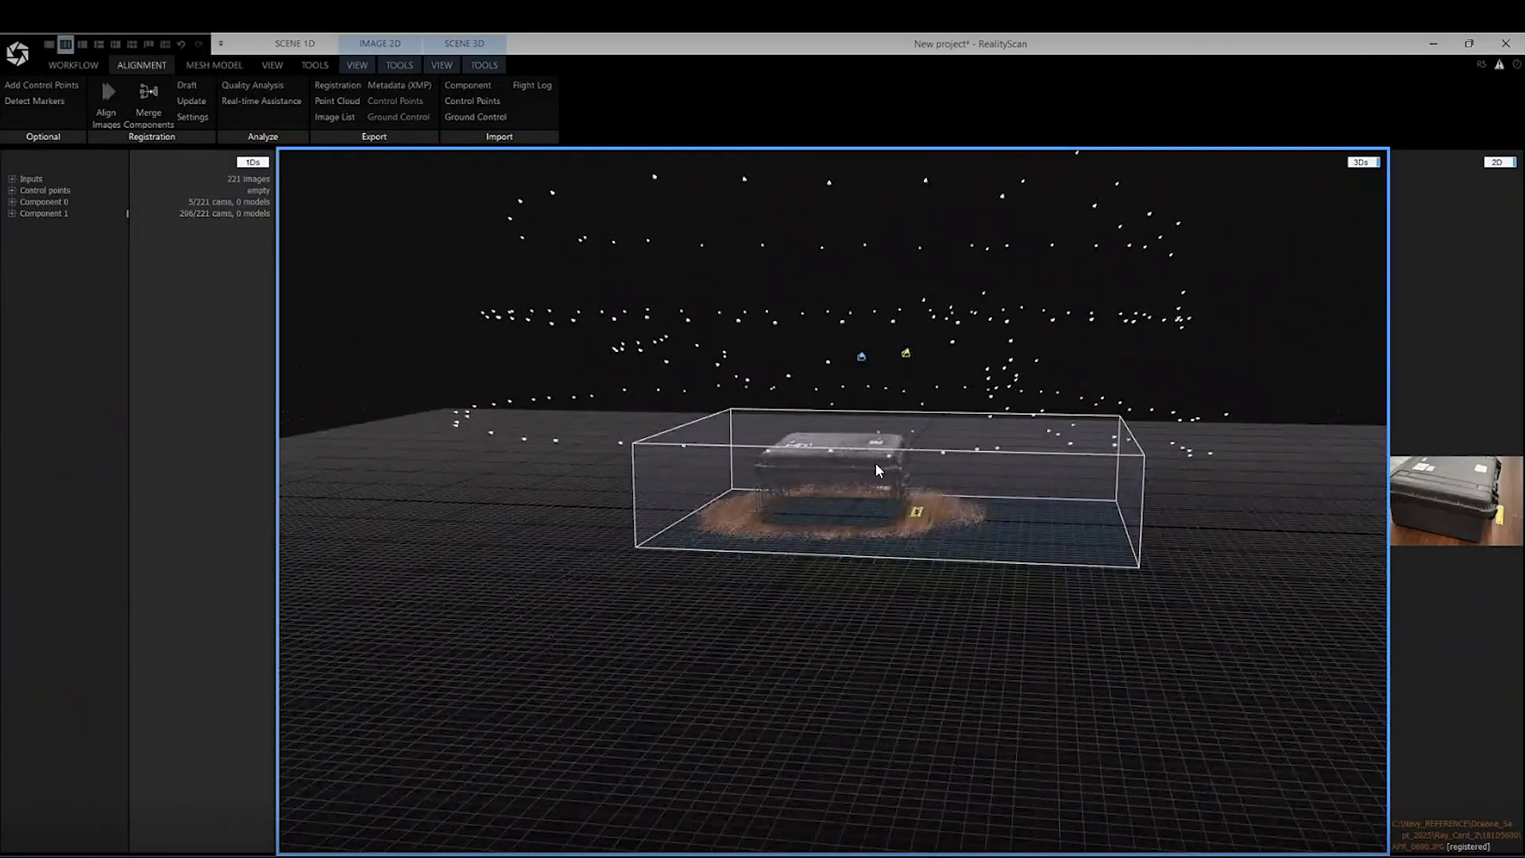
pyautogui.moveTo(875, 469); pyautogui.dragTo(946, 584, button='right')
pyautogui.scroll(2, 1042, 524)
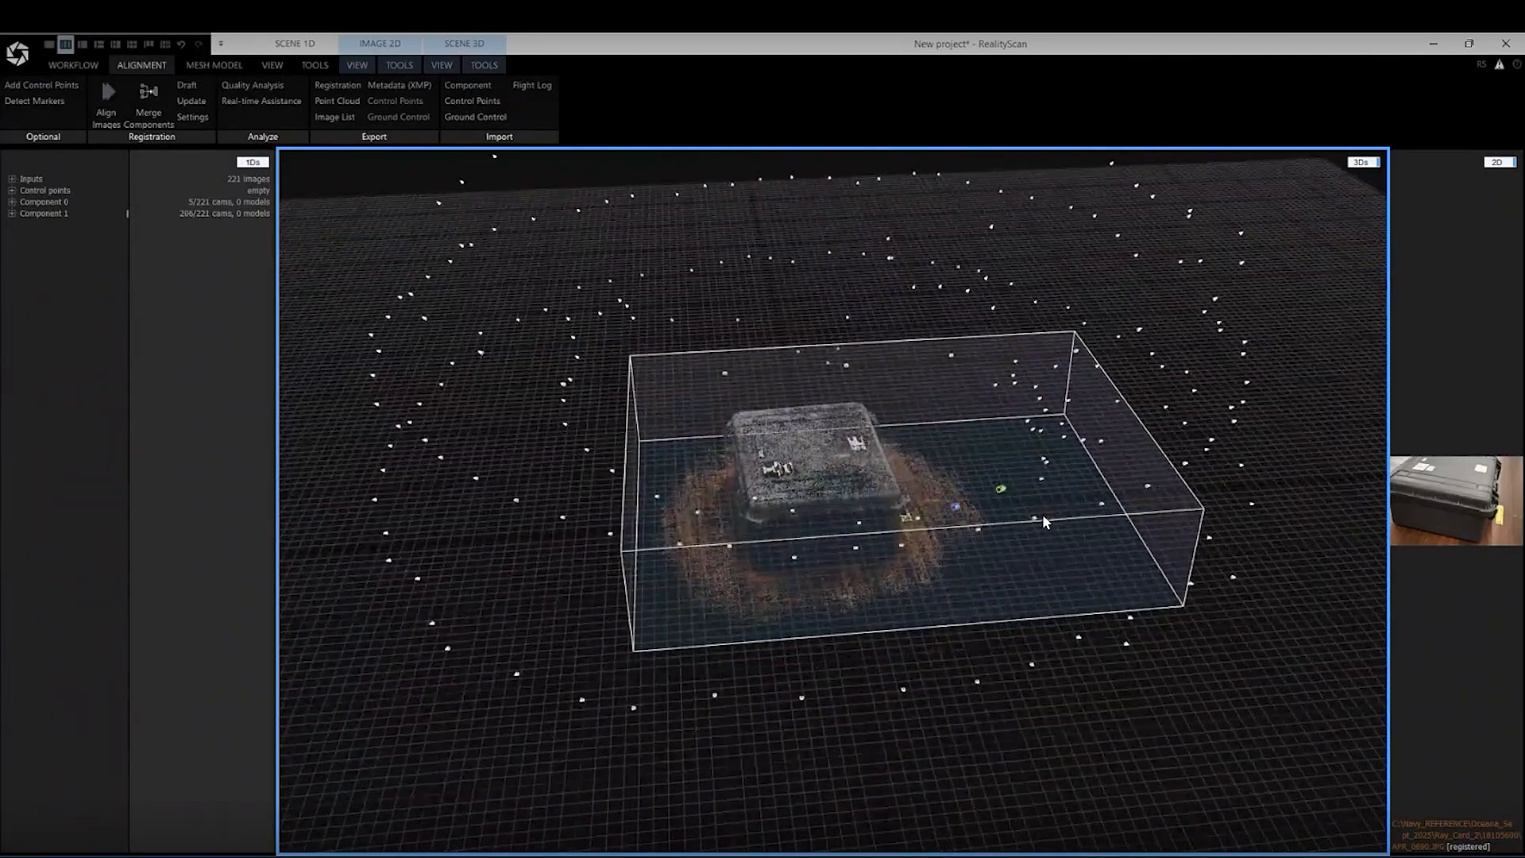
pyautogui.scroll(1, 1042, 524)
pyautogui.moveTo(851, 491); pyautogui.dragTo(949, 489, button='right')
pyautogui.scroll(3, 906, 431)
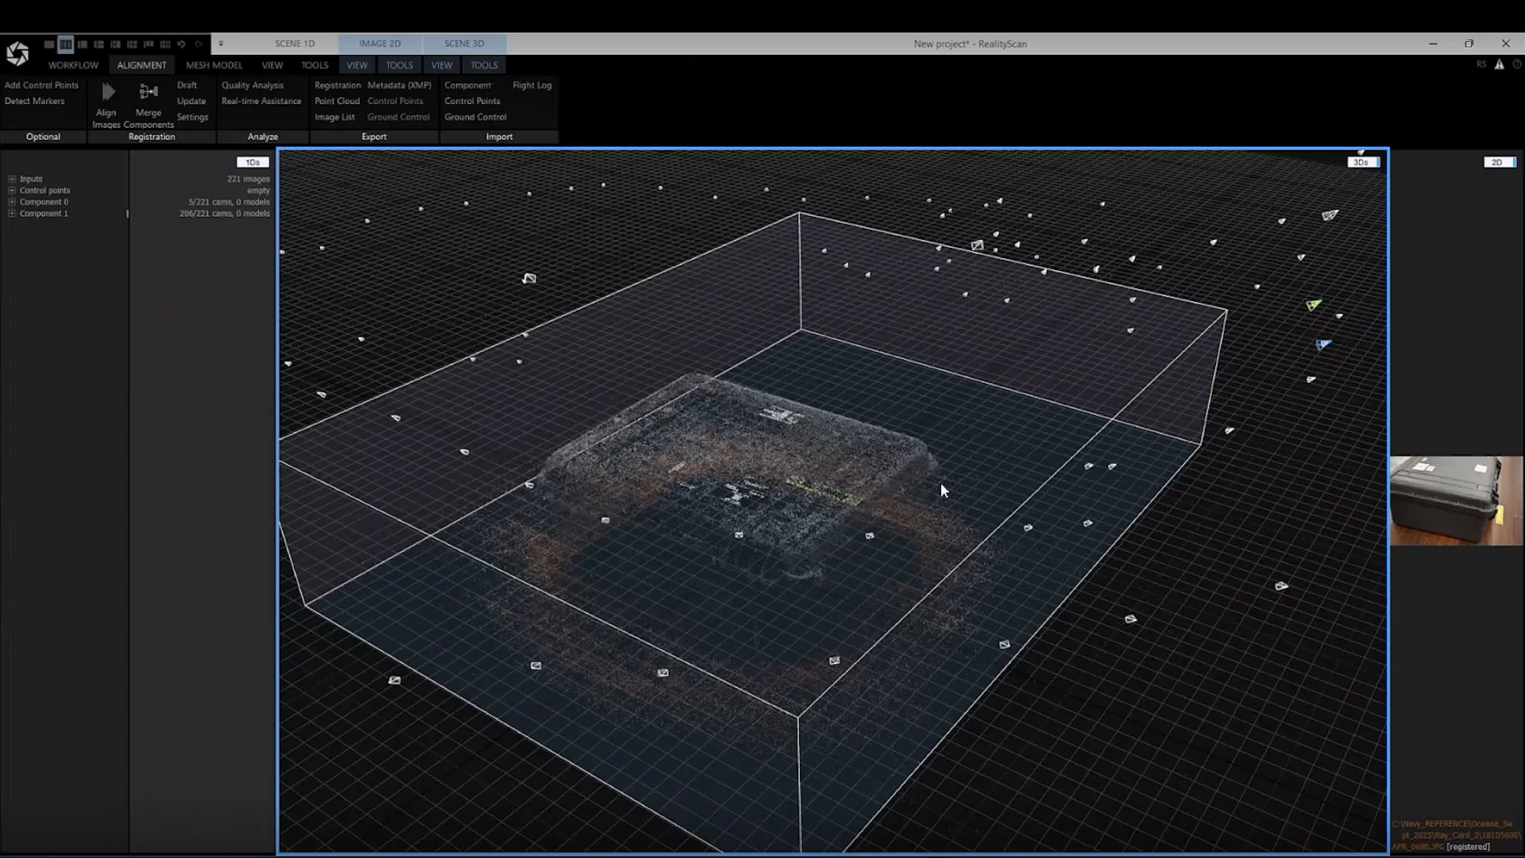
pyautogui.moveTo(993, 528); pyautogui.dragTo(896, 564, button='right')
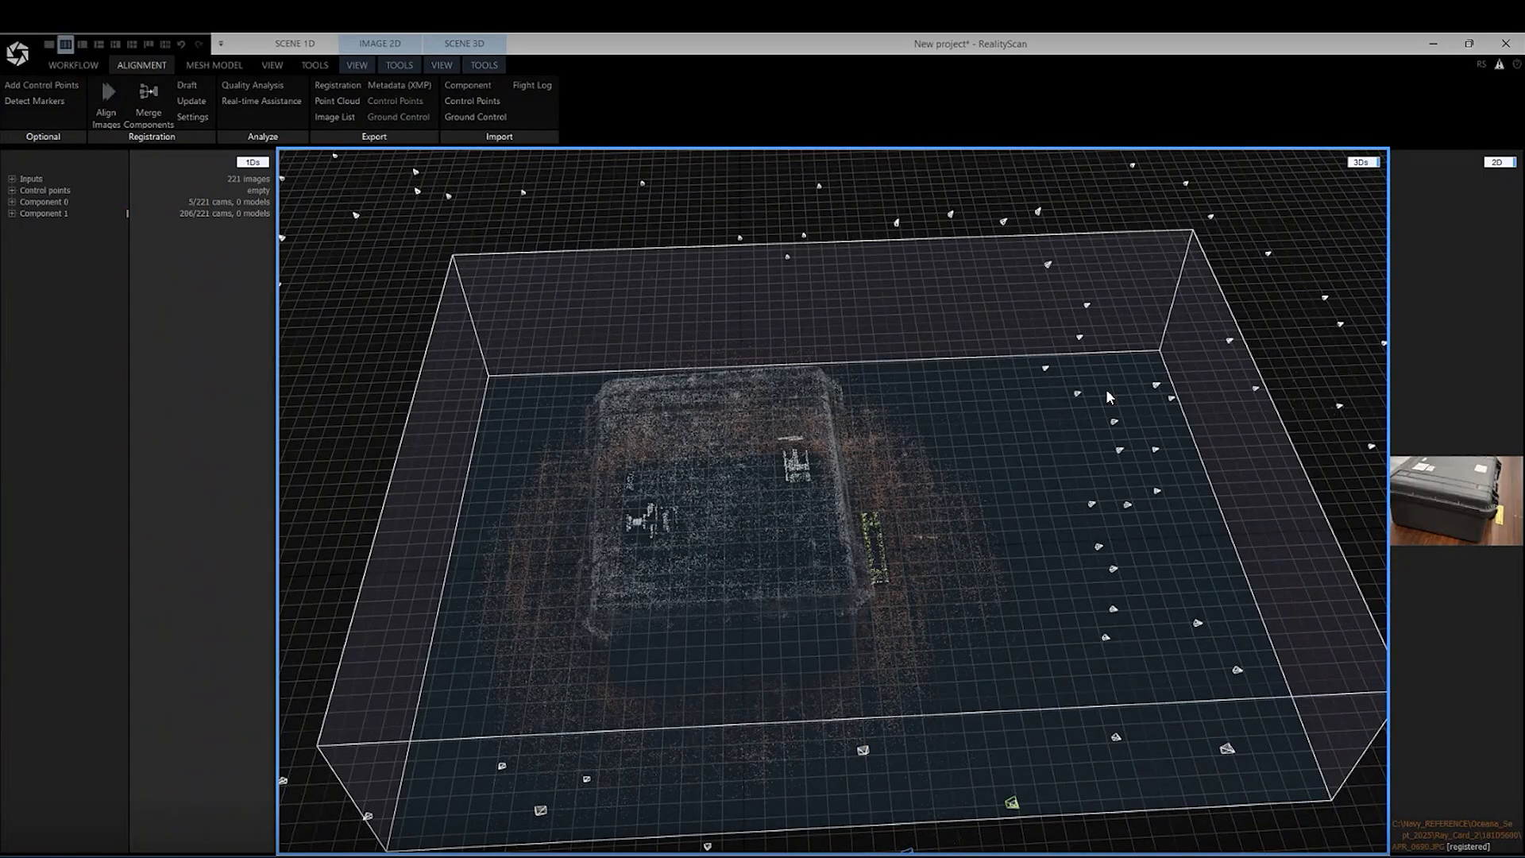
pyautogui.moveTo(1105, 389); pyautogui.dragTo(1093, 412)
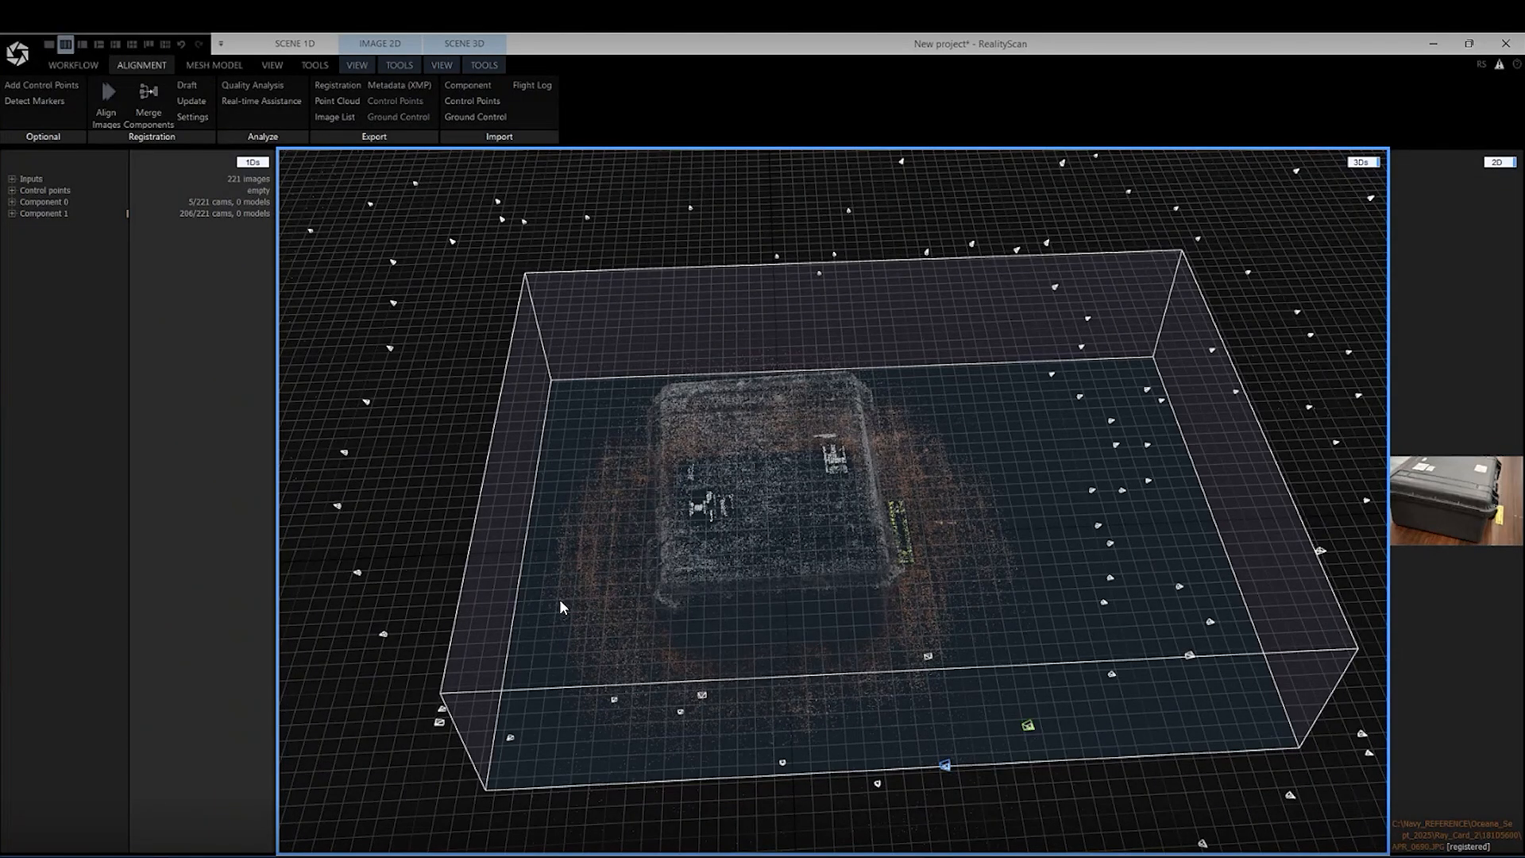
# With Set Ground Plane, rotate the scene in the Top view until the case's edges run parallel to the grid lines
pyautogui.click(483, 72)
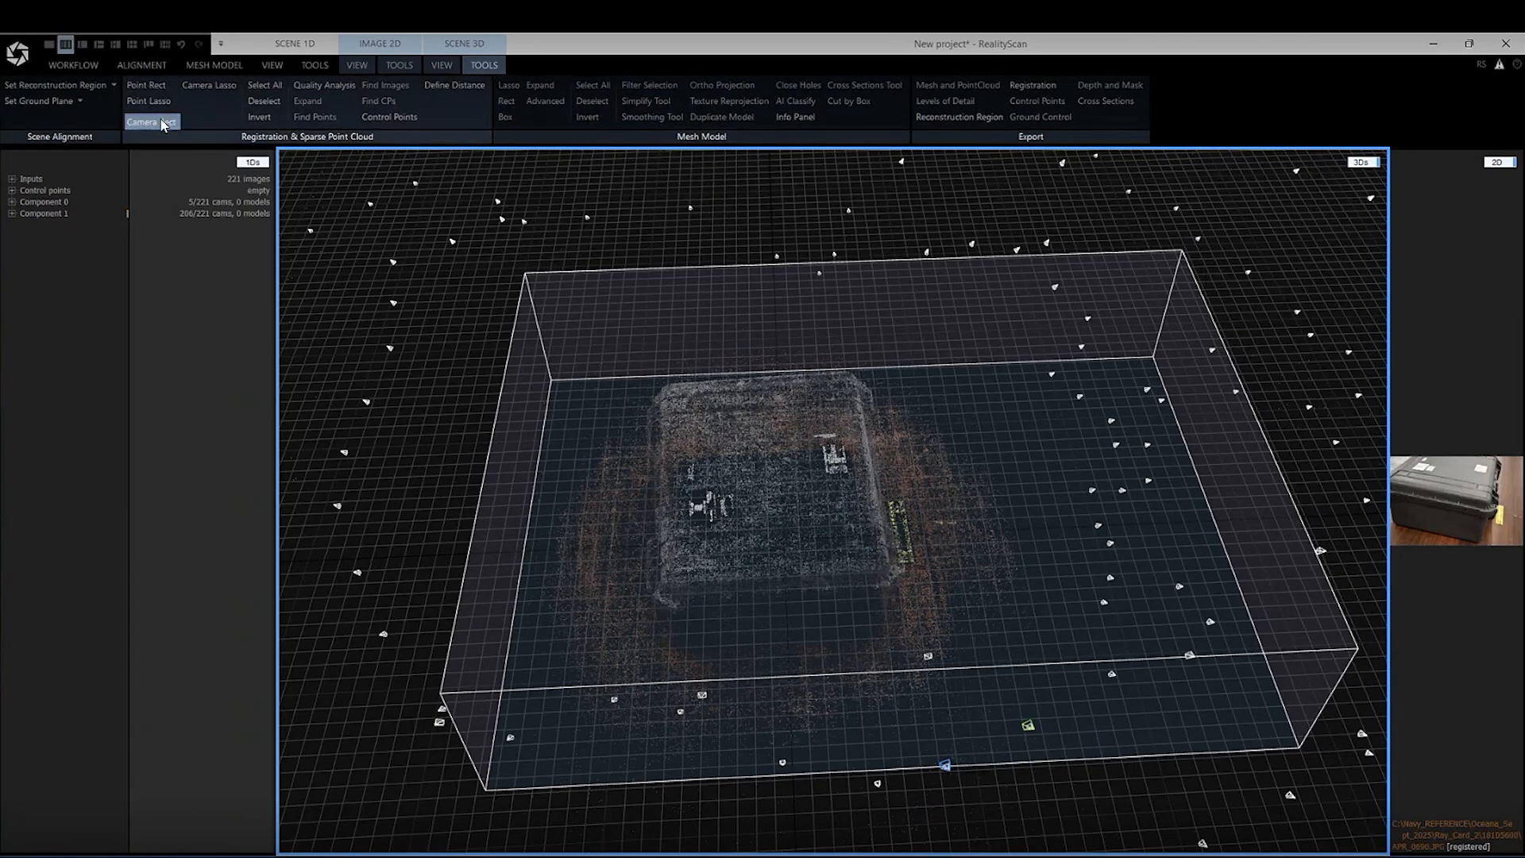
pyautogui.click(38, 101)
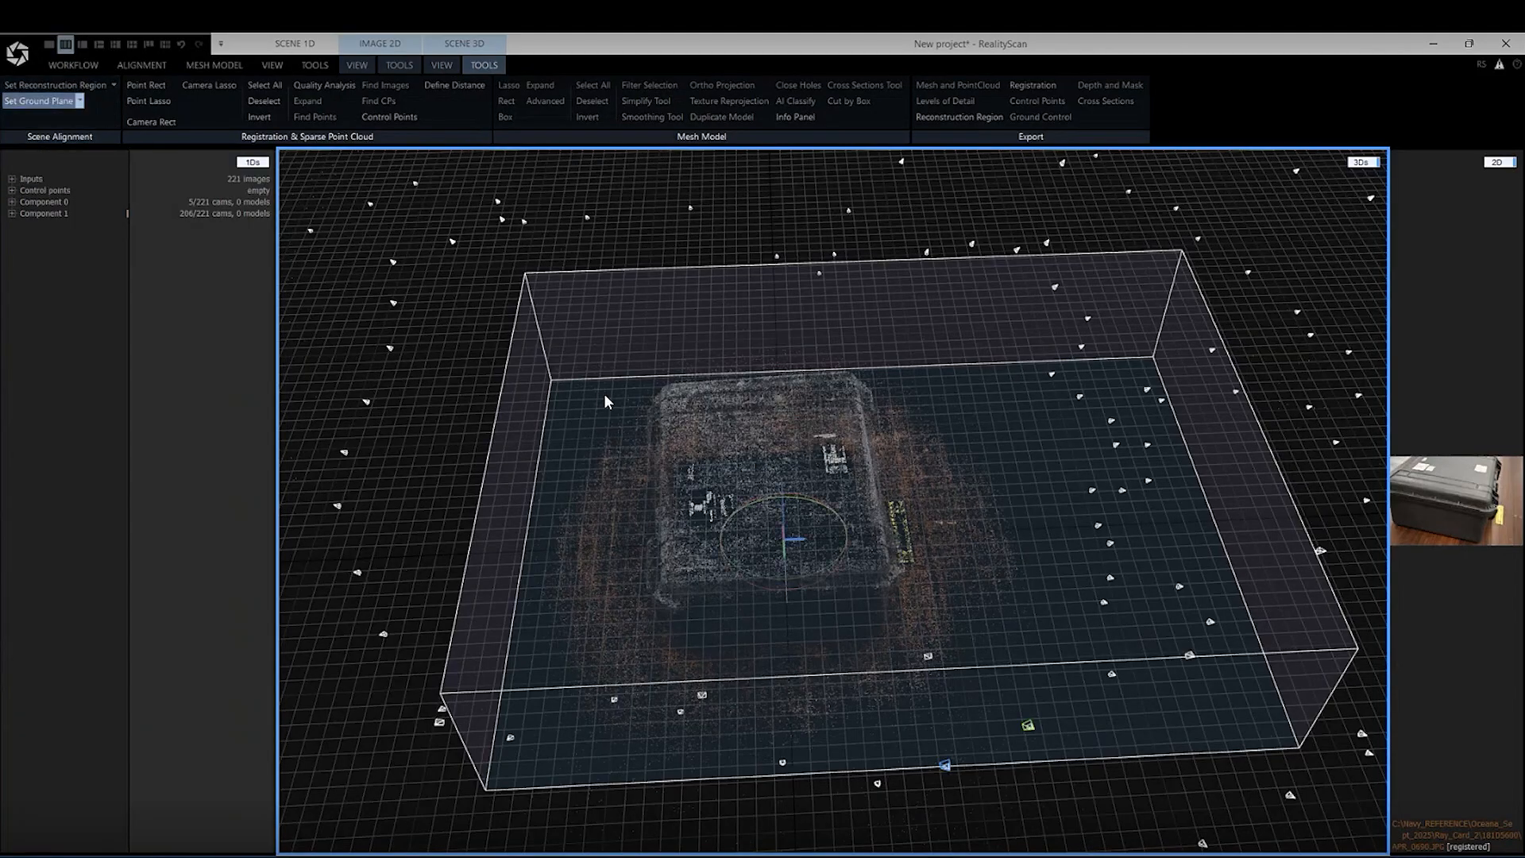
pyautogui.moveTo(671, 475); pyautogui.dragTo(621, 251)
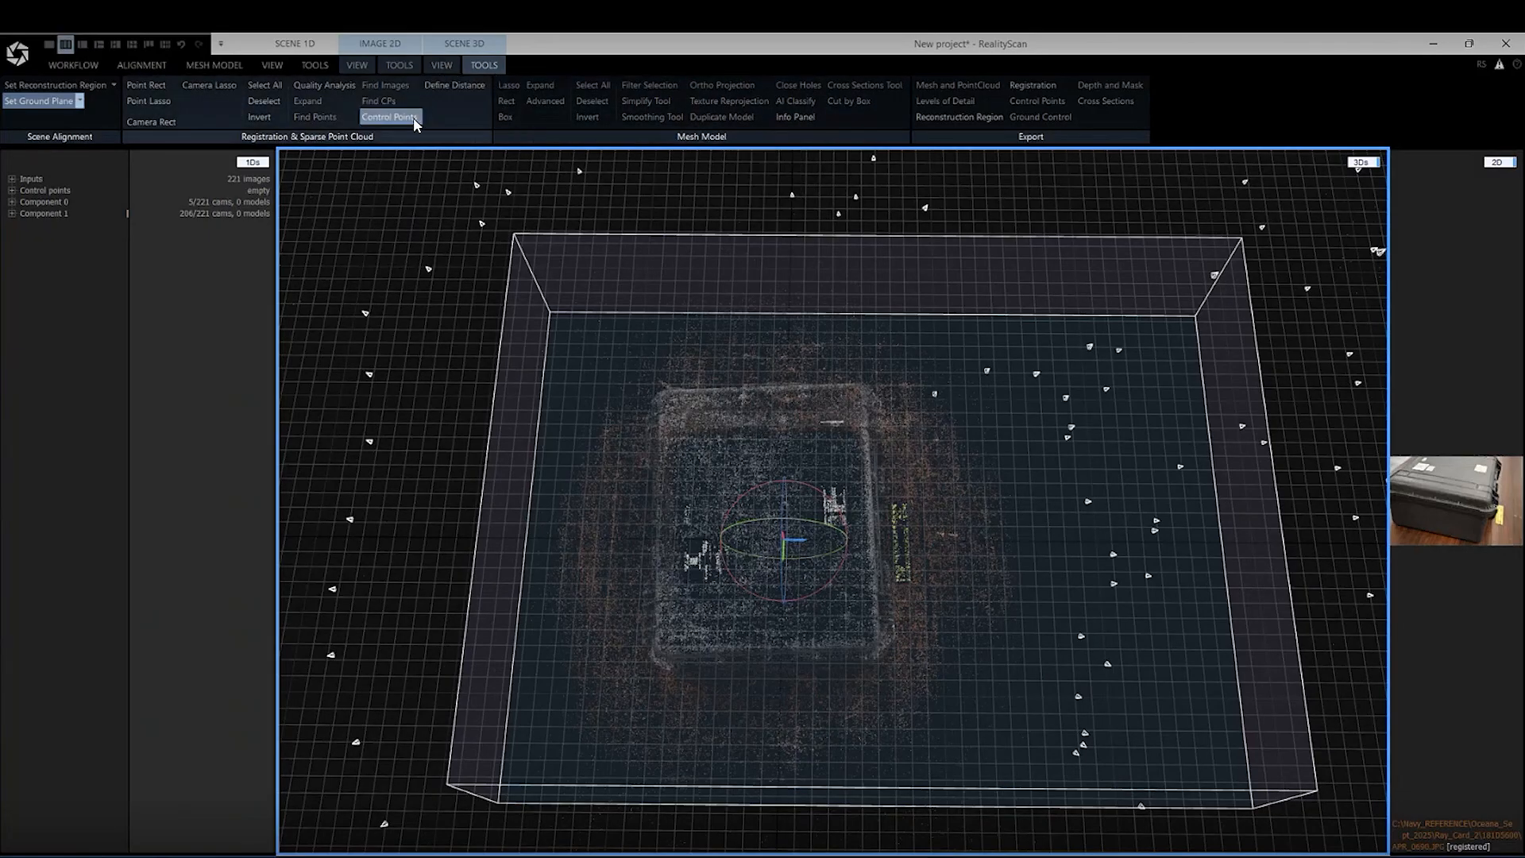
pyautogui.click(441, 64)
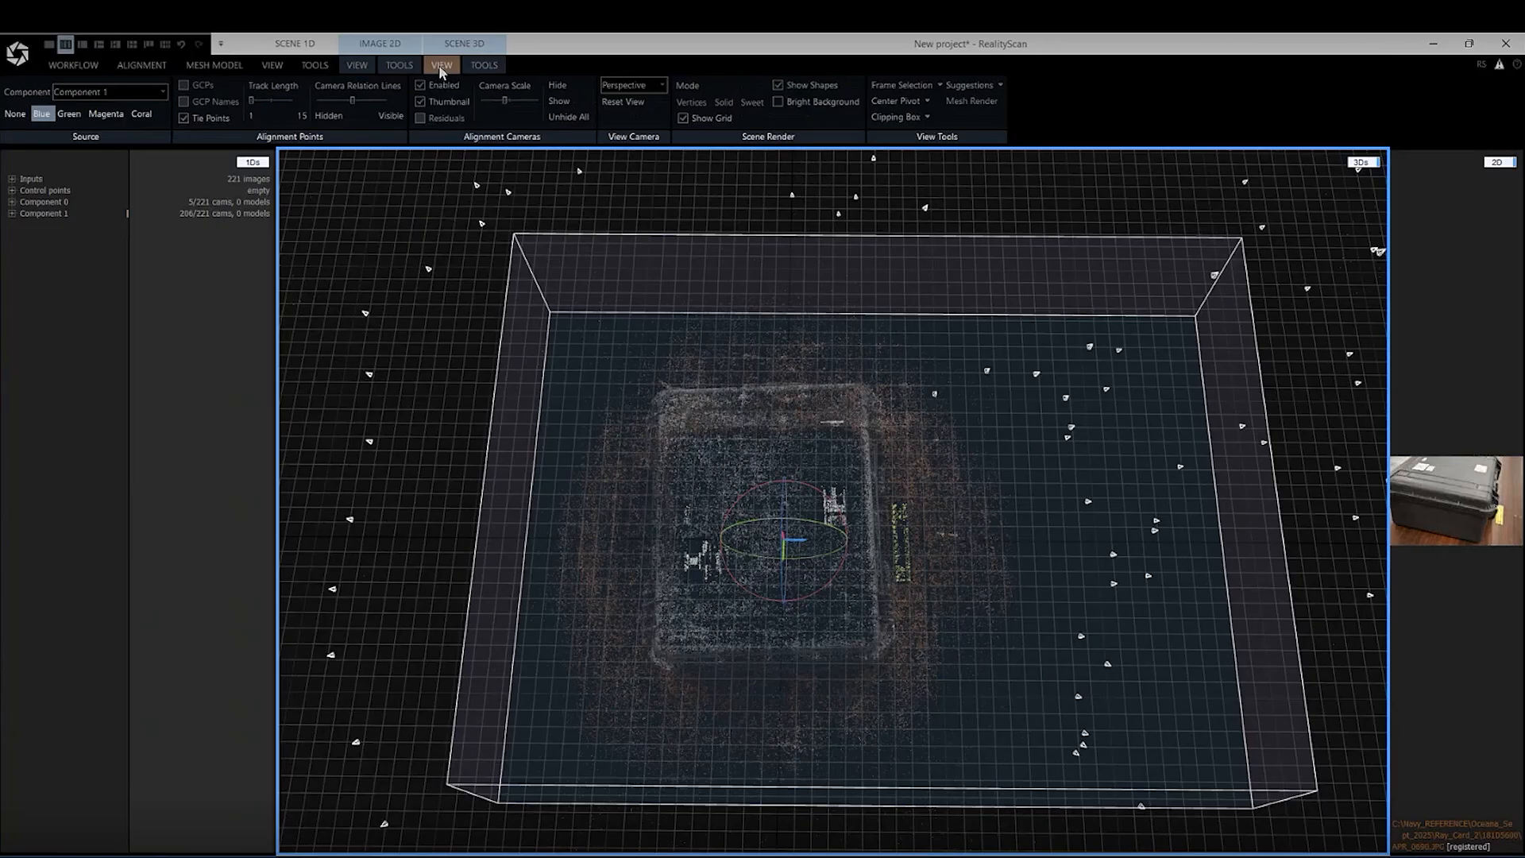
pyautogui.click(661, 85)
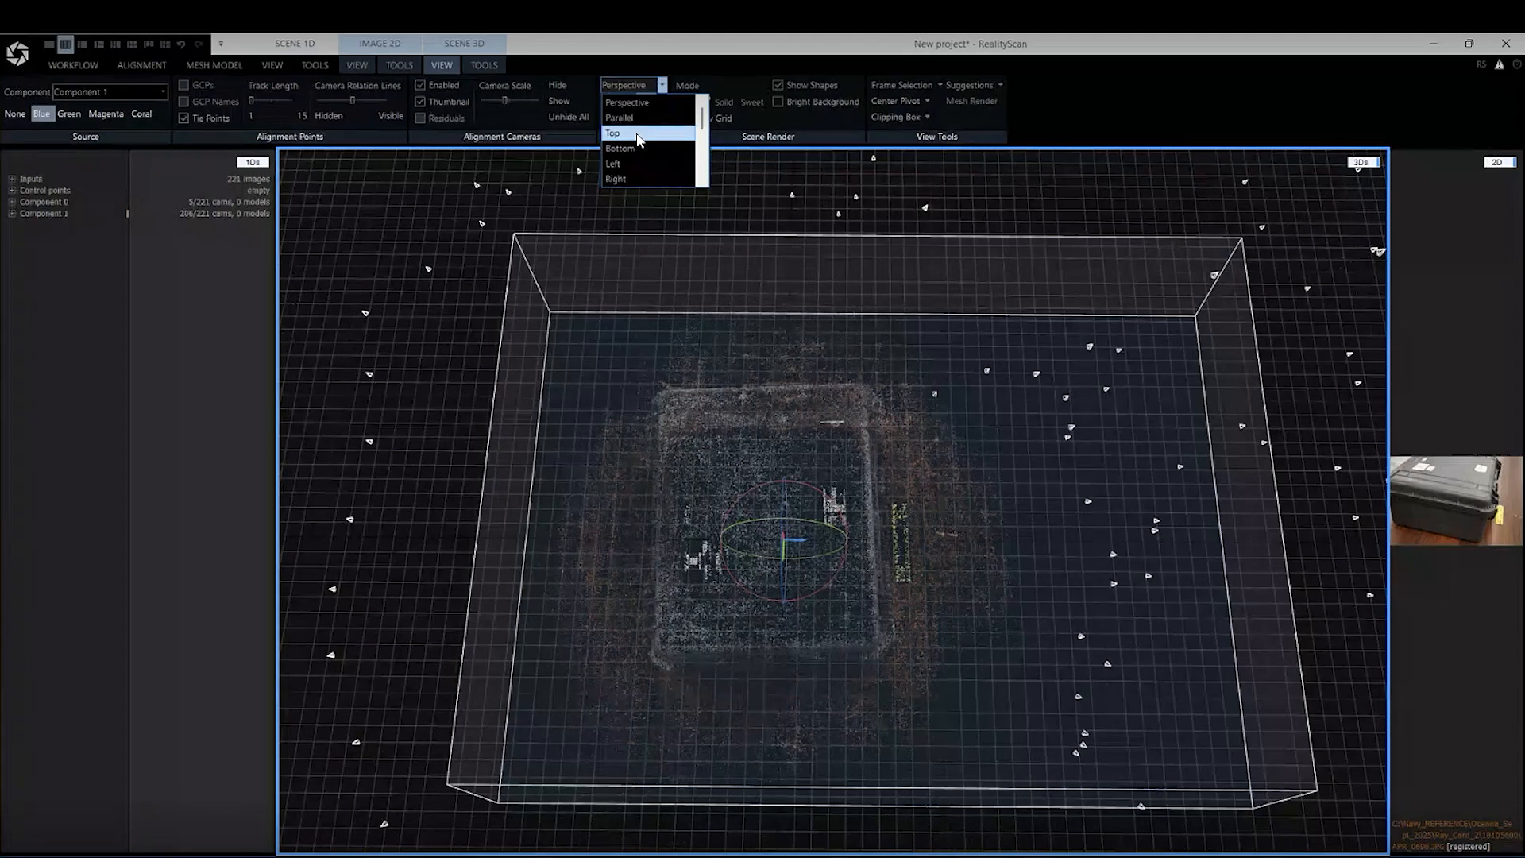
pyautogui.click(612, 133)
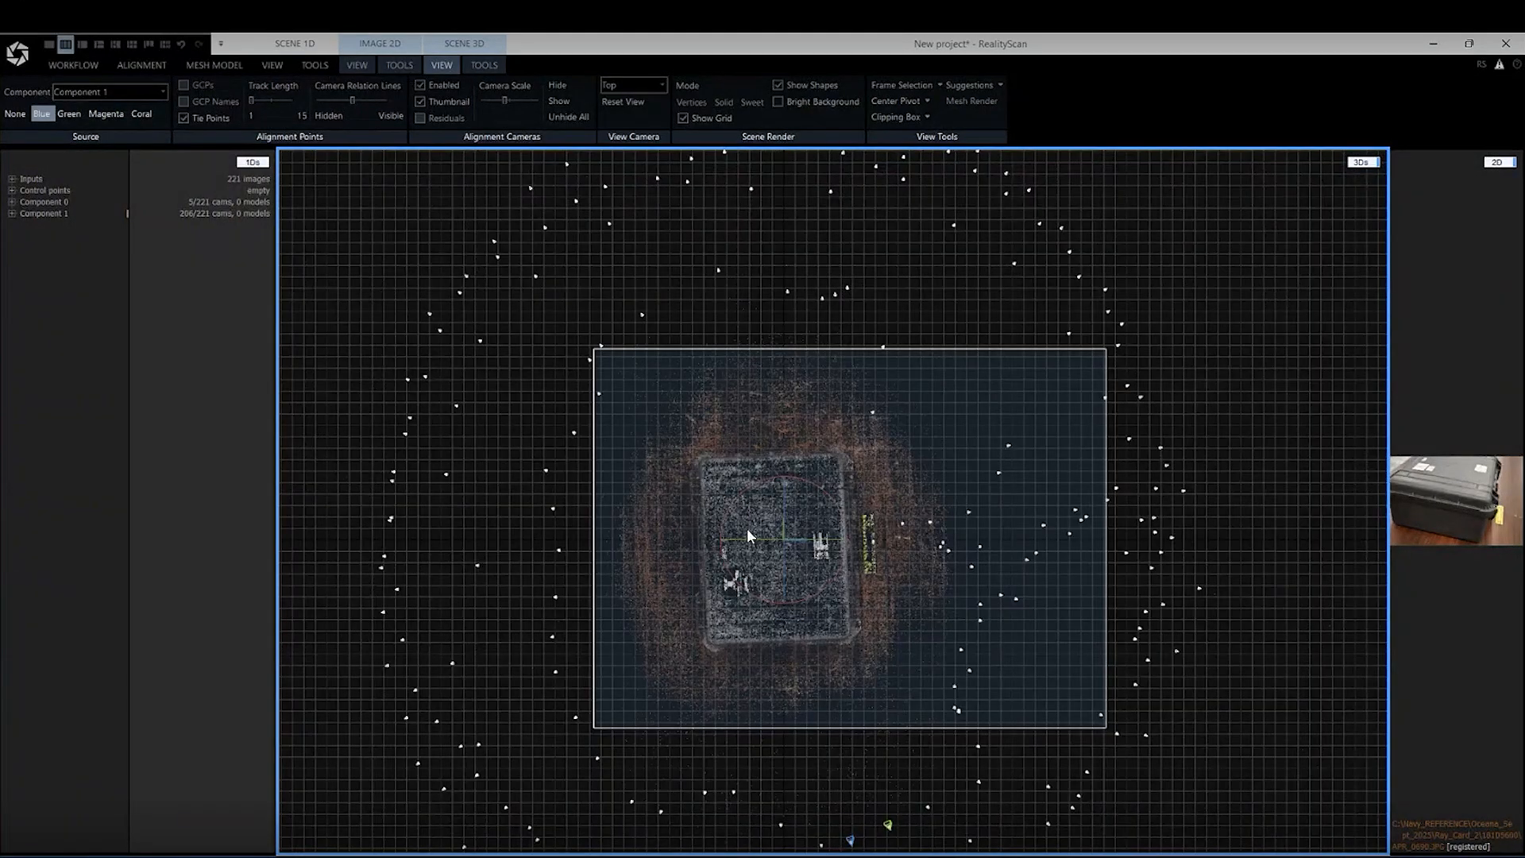
pyautogui.scroll(1, 802, 645)
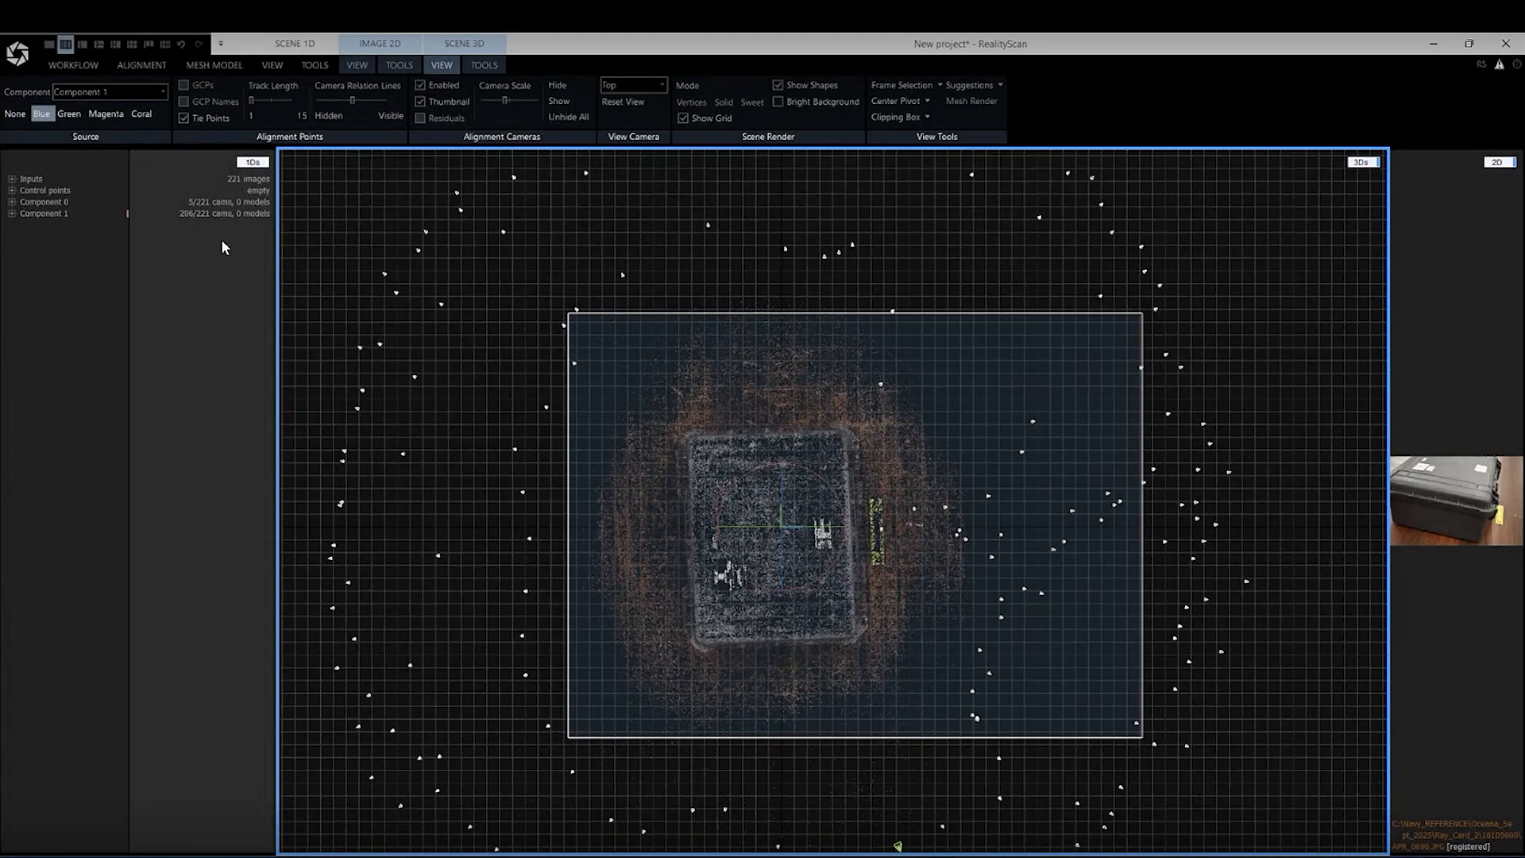
pyautogui.click(482, 66)
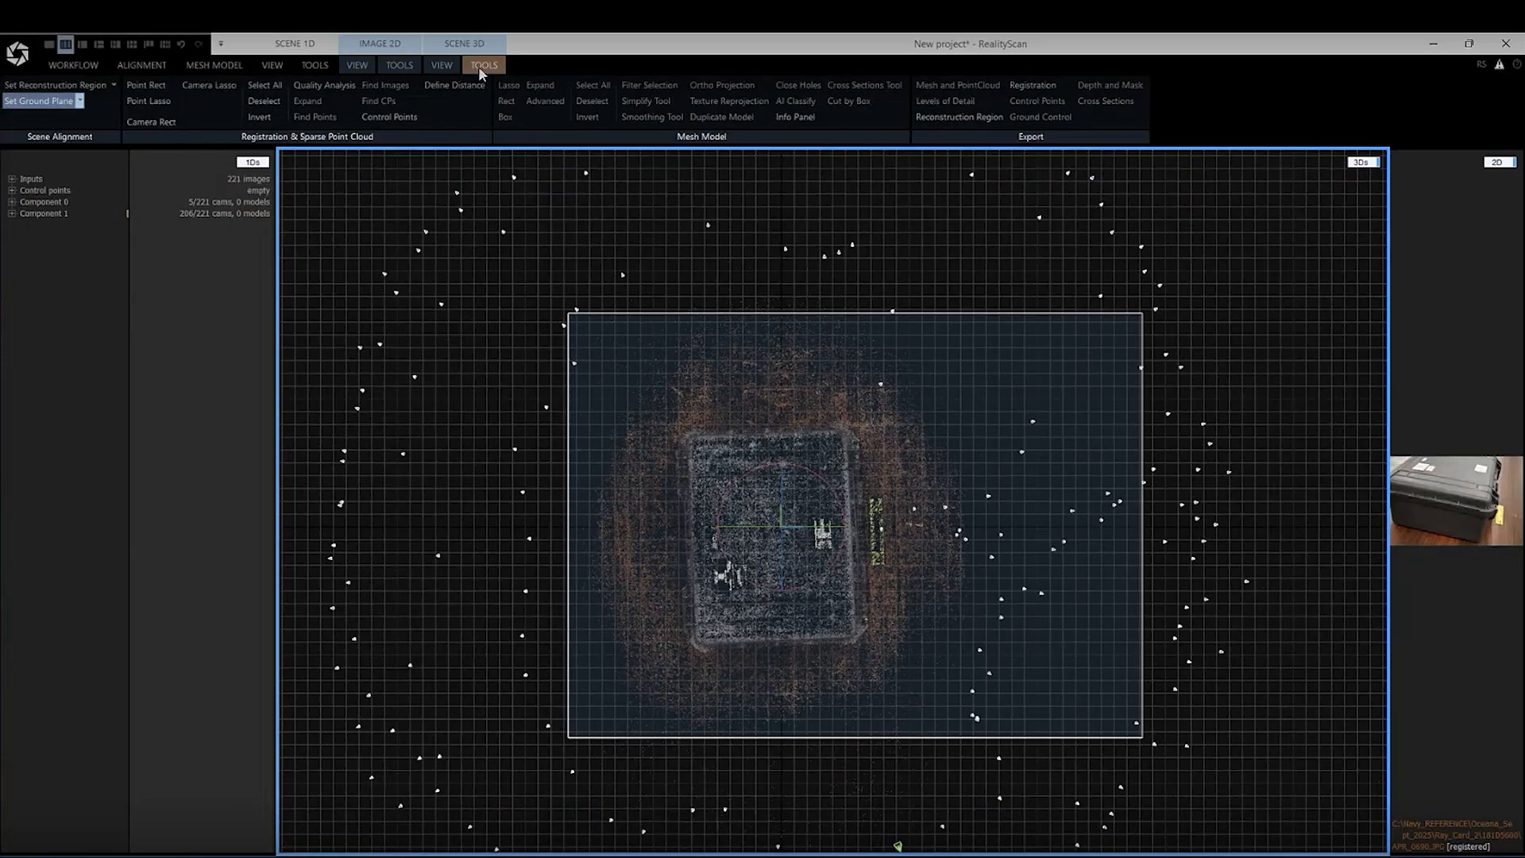
pyautogui.click(35, 102)
pyautogui.scroll(1, 803, 543)
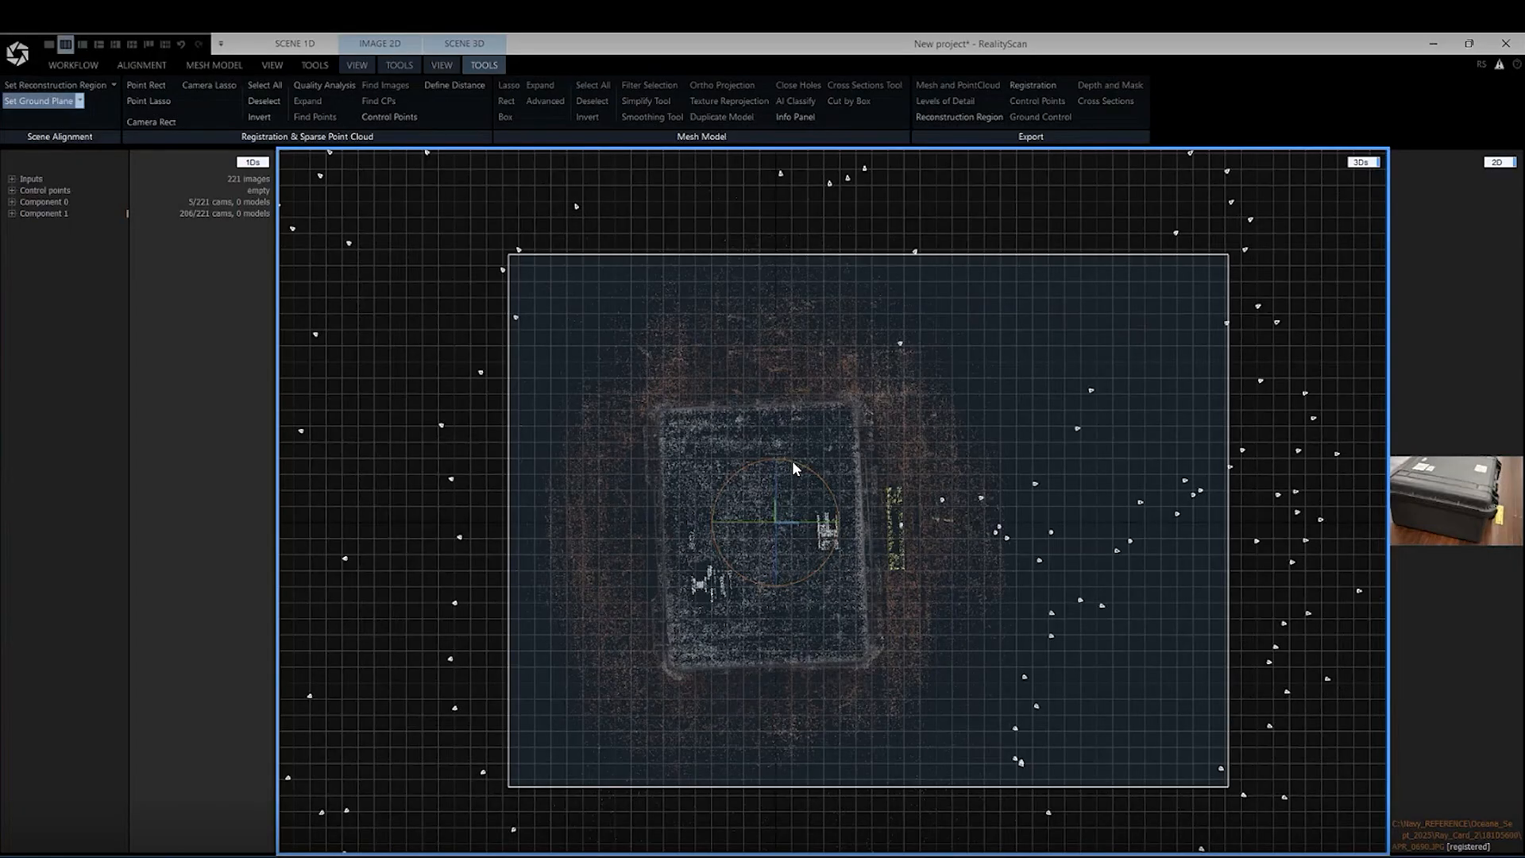
pyautogui.moveTo(793, 467); pyautogui.dragTo(809, 441)
# Switch to the Left view and rotate the scene slightly to level the floor points with the horizontal grid lines
pyautogui.click(438, 65)
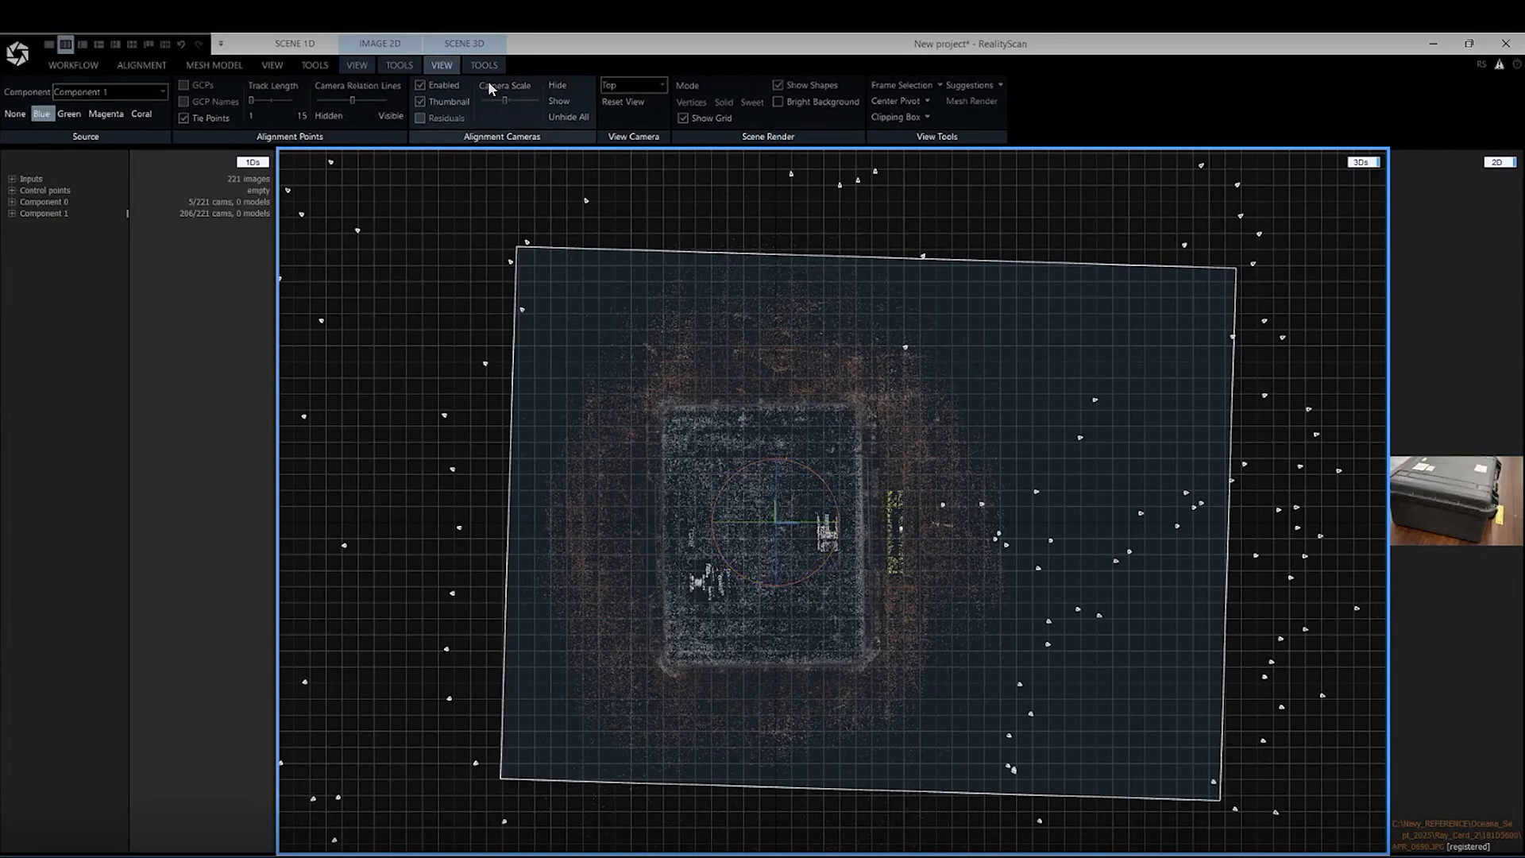
pyautogui.click(624, 85)
pyautogui.click(623, 133)
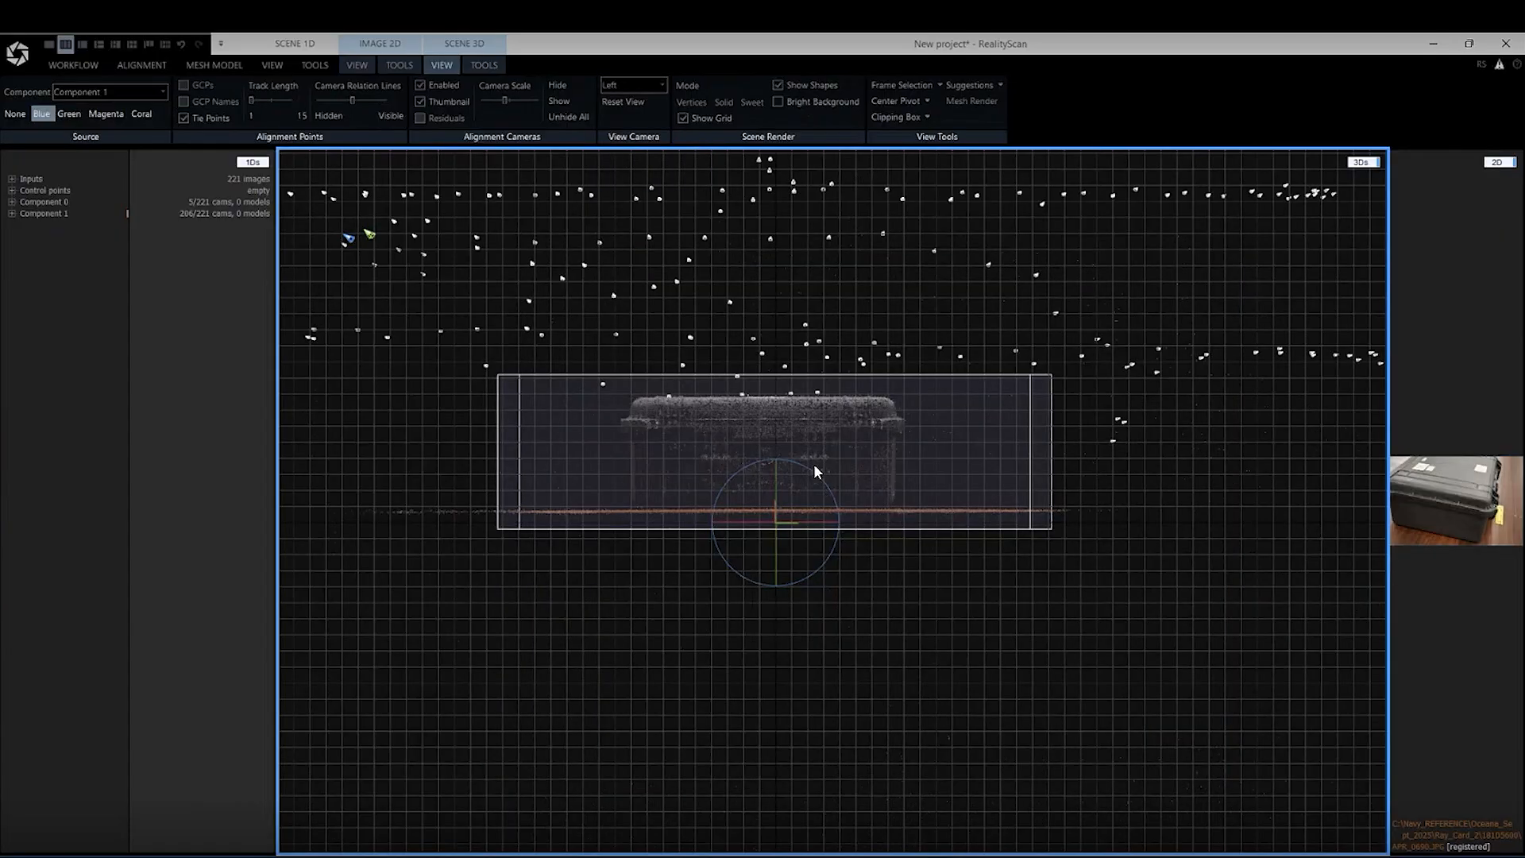
pyautogui.scroll(3, 826, 500)
pyautogui.scroll(-1, 803, 528)
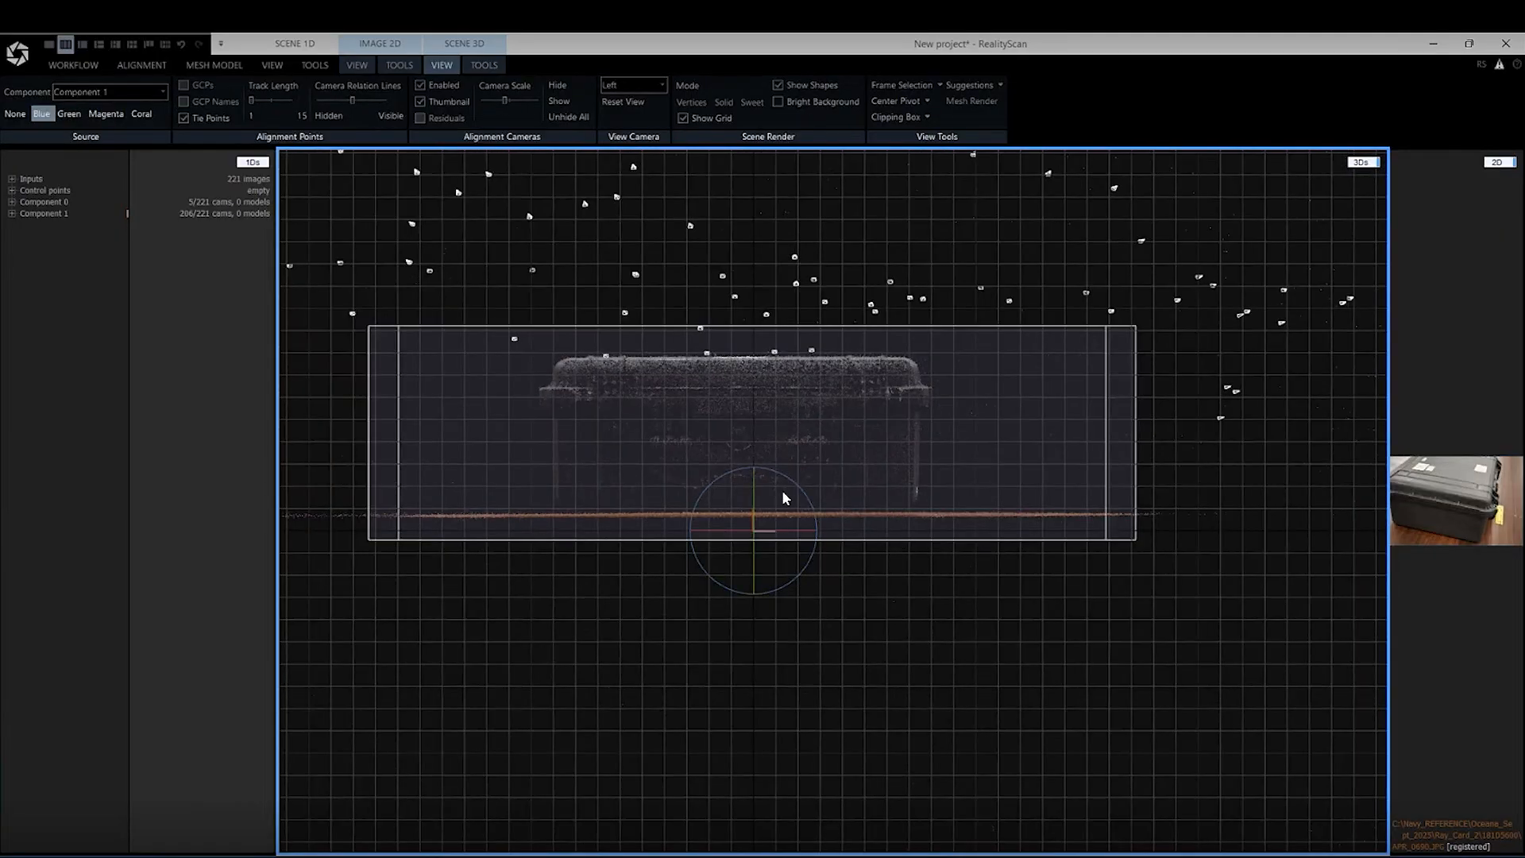
pyautogui.moveTo(784, 474); pyautogui.dragTo(871, 319)
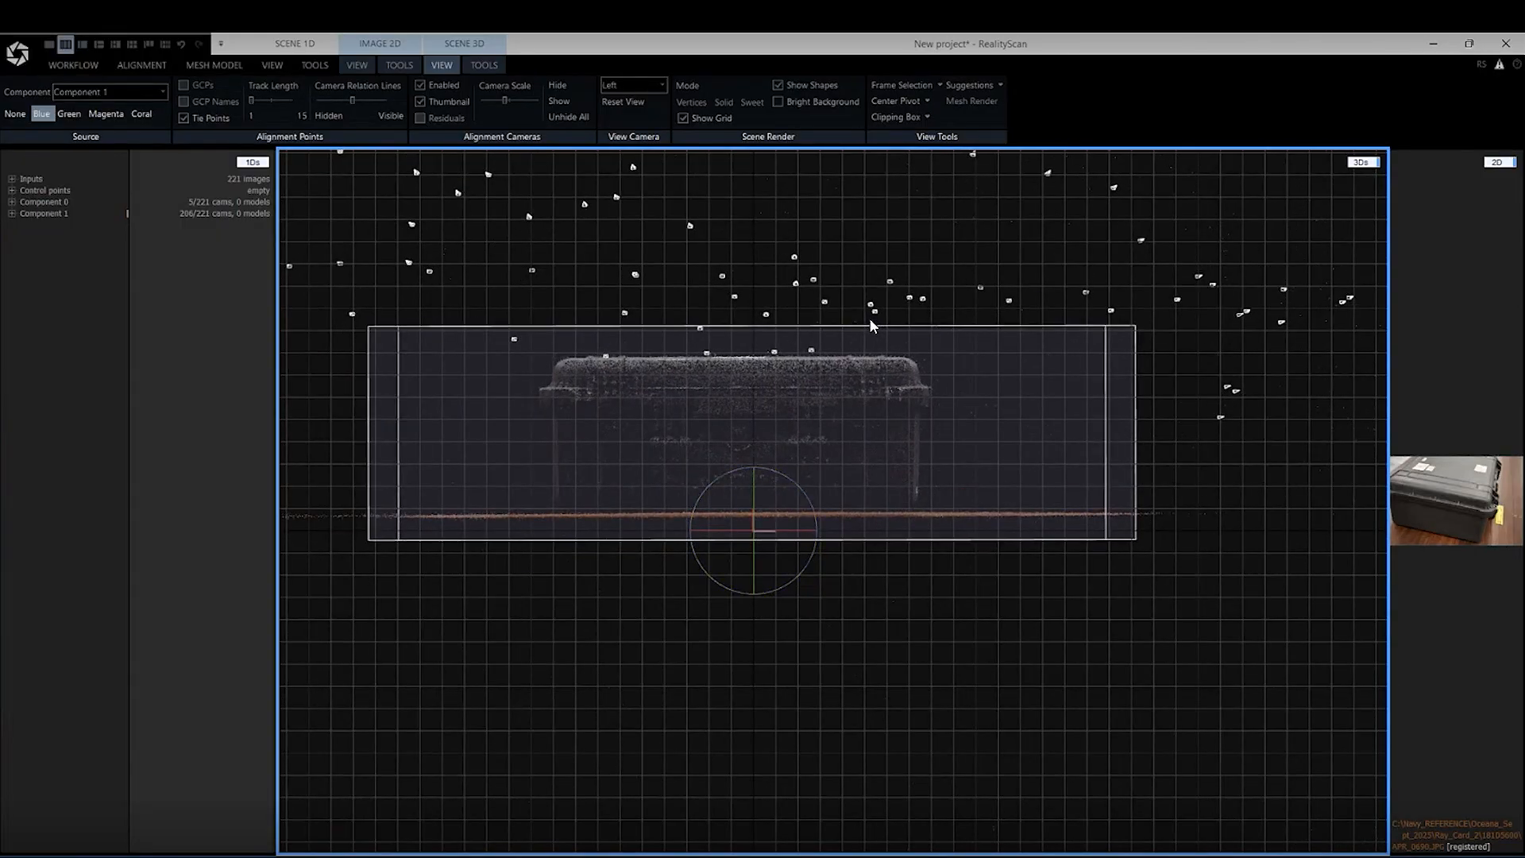
# Switch to the Front view and tilt the scene slightly so the floor points lie parallel to the grid
pyautogui.click(631, 85)
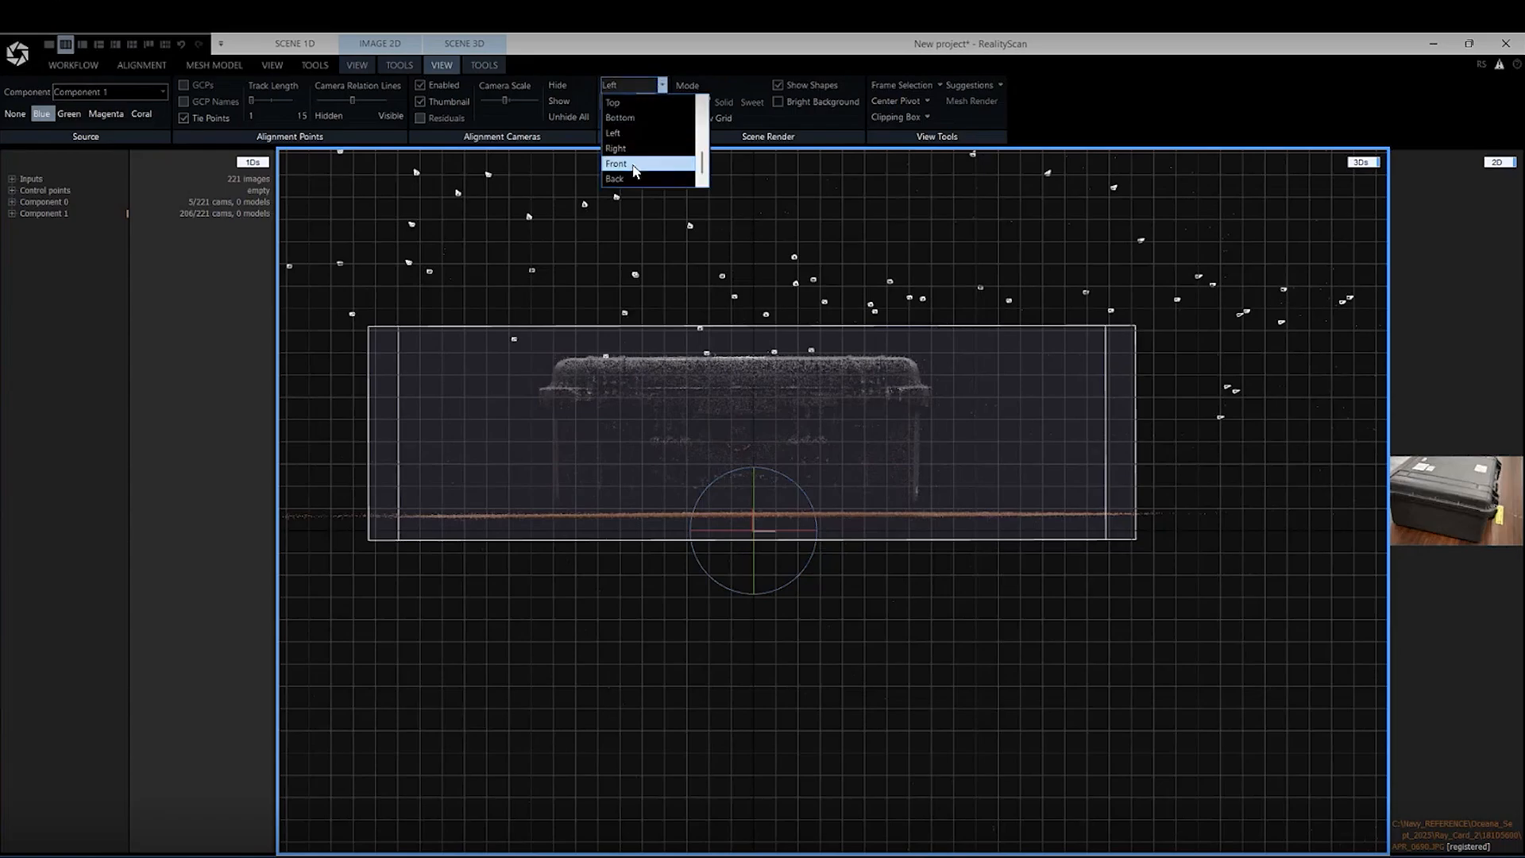
pyautogui.click(631, 164)
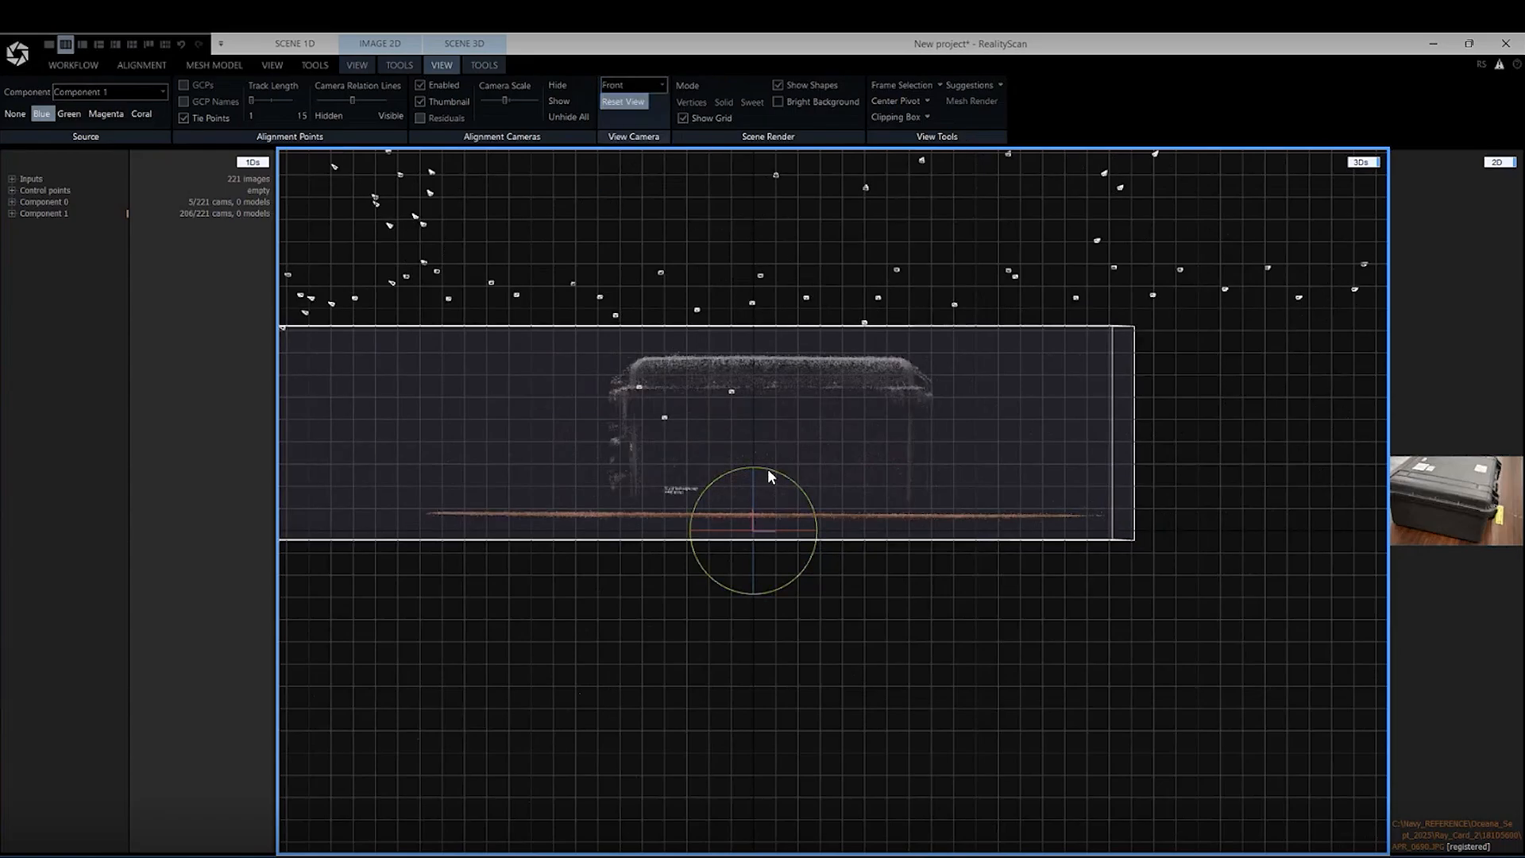
pyautogui.moveTo(767, 467); pyautogui.dragTo(774, 435)
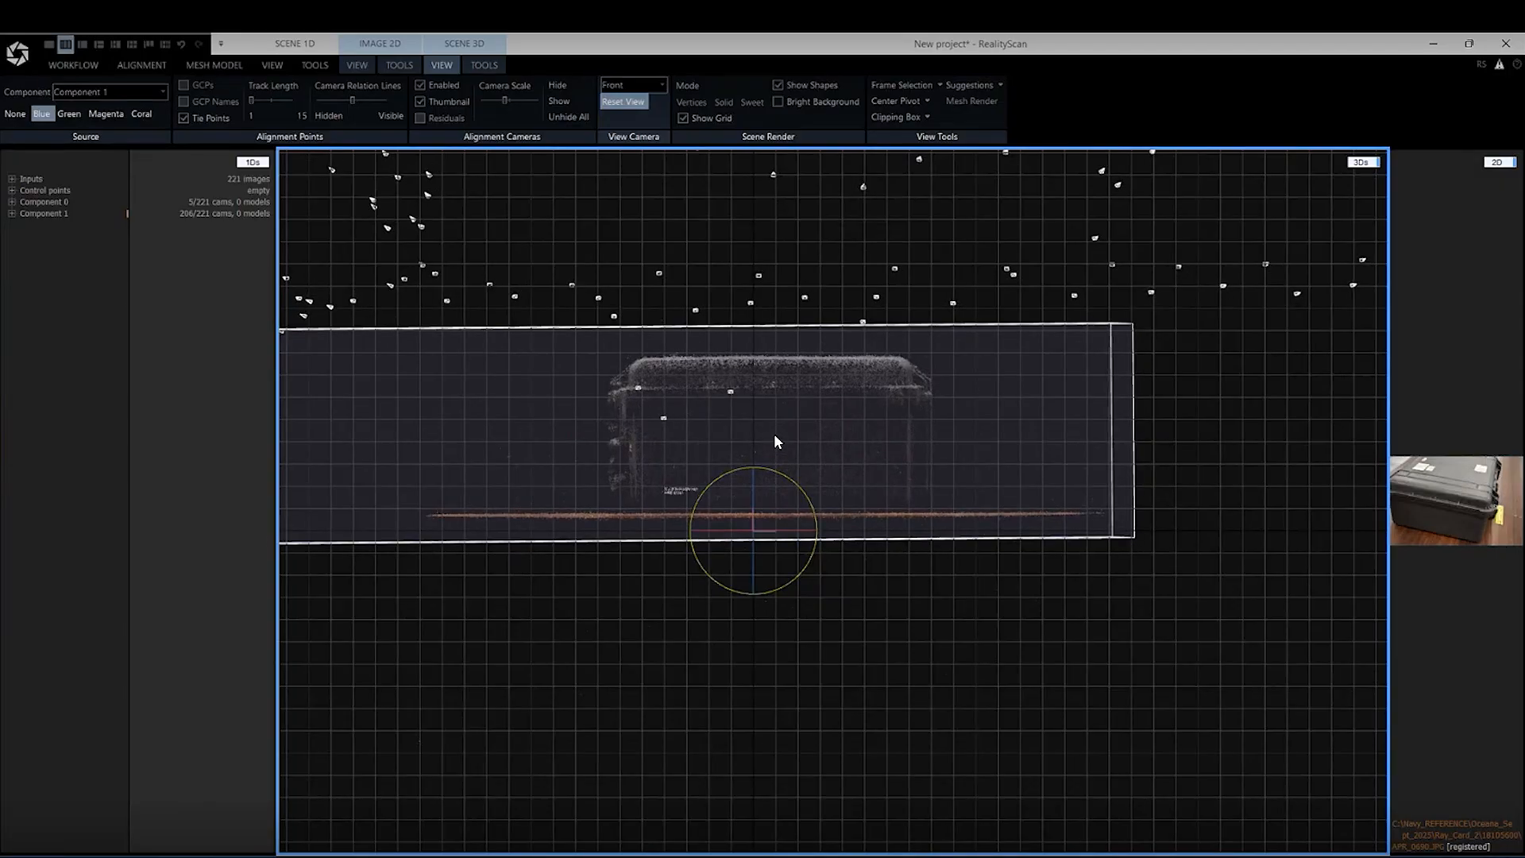
# Start Set Reconstruction Region in the Top view and pull the region's upper boundary in close to the case's upper edge
pyautogui.click(646, 83)
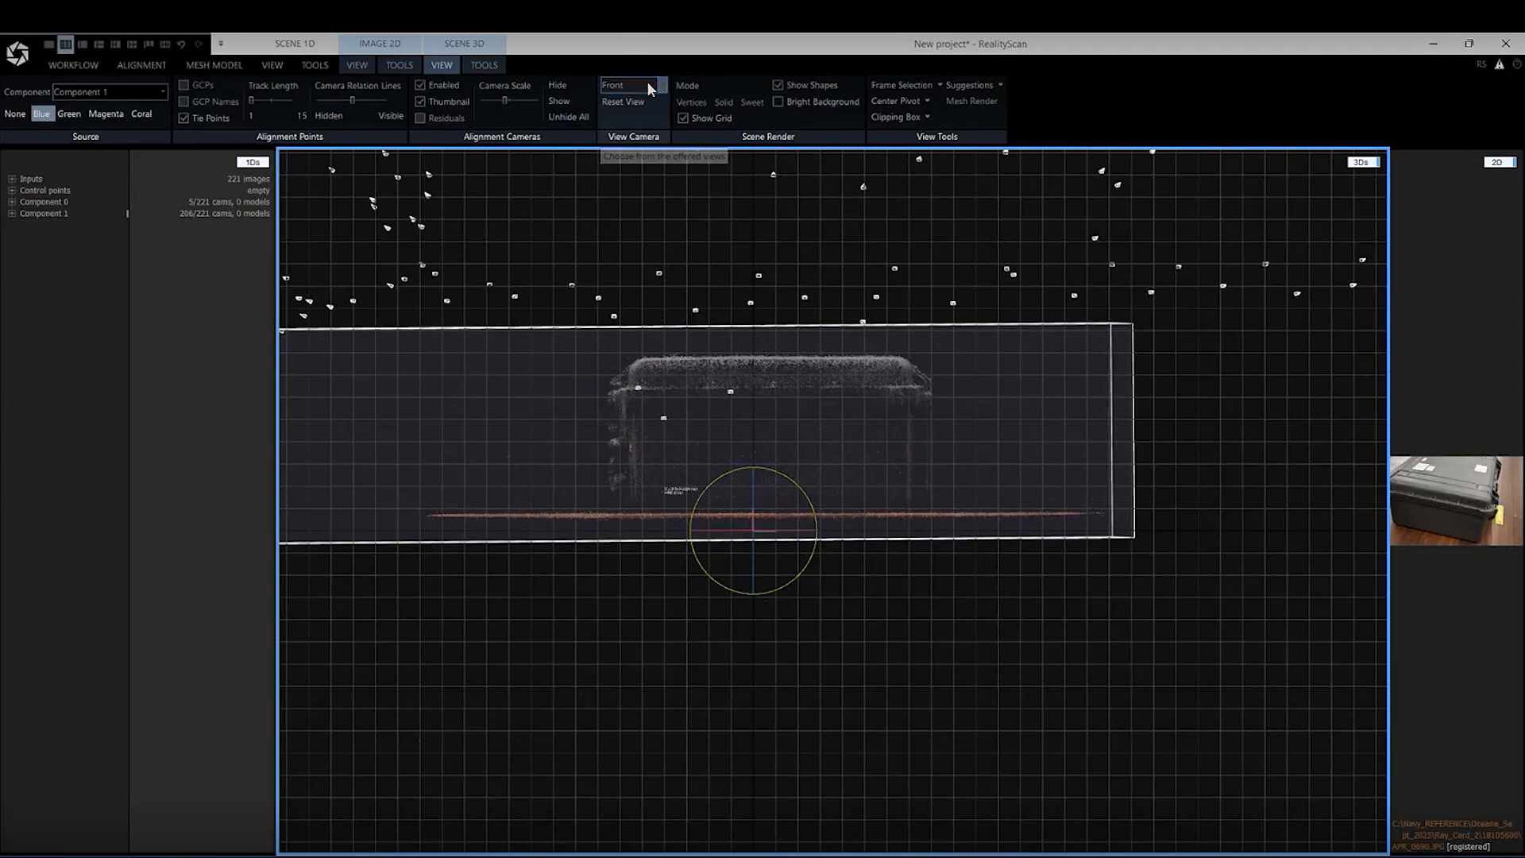
pyautogui.scroll(1, 640, 128)
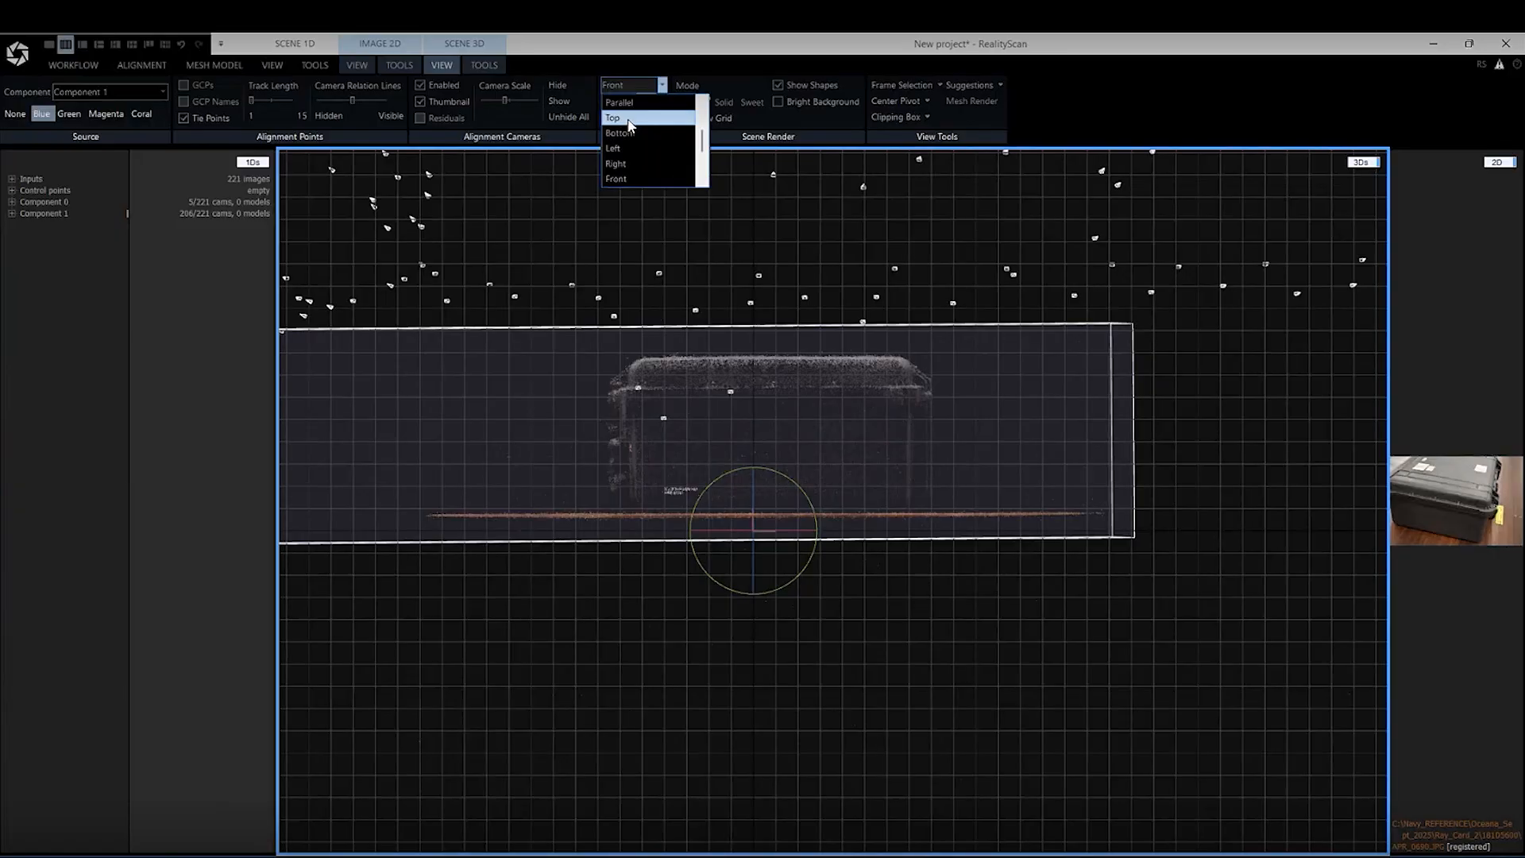
pyautogui.click(631, 124)
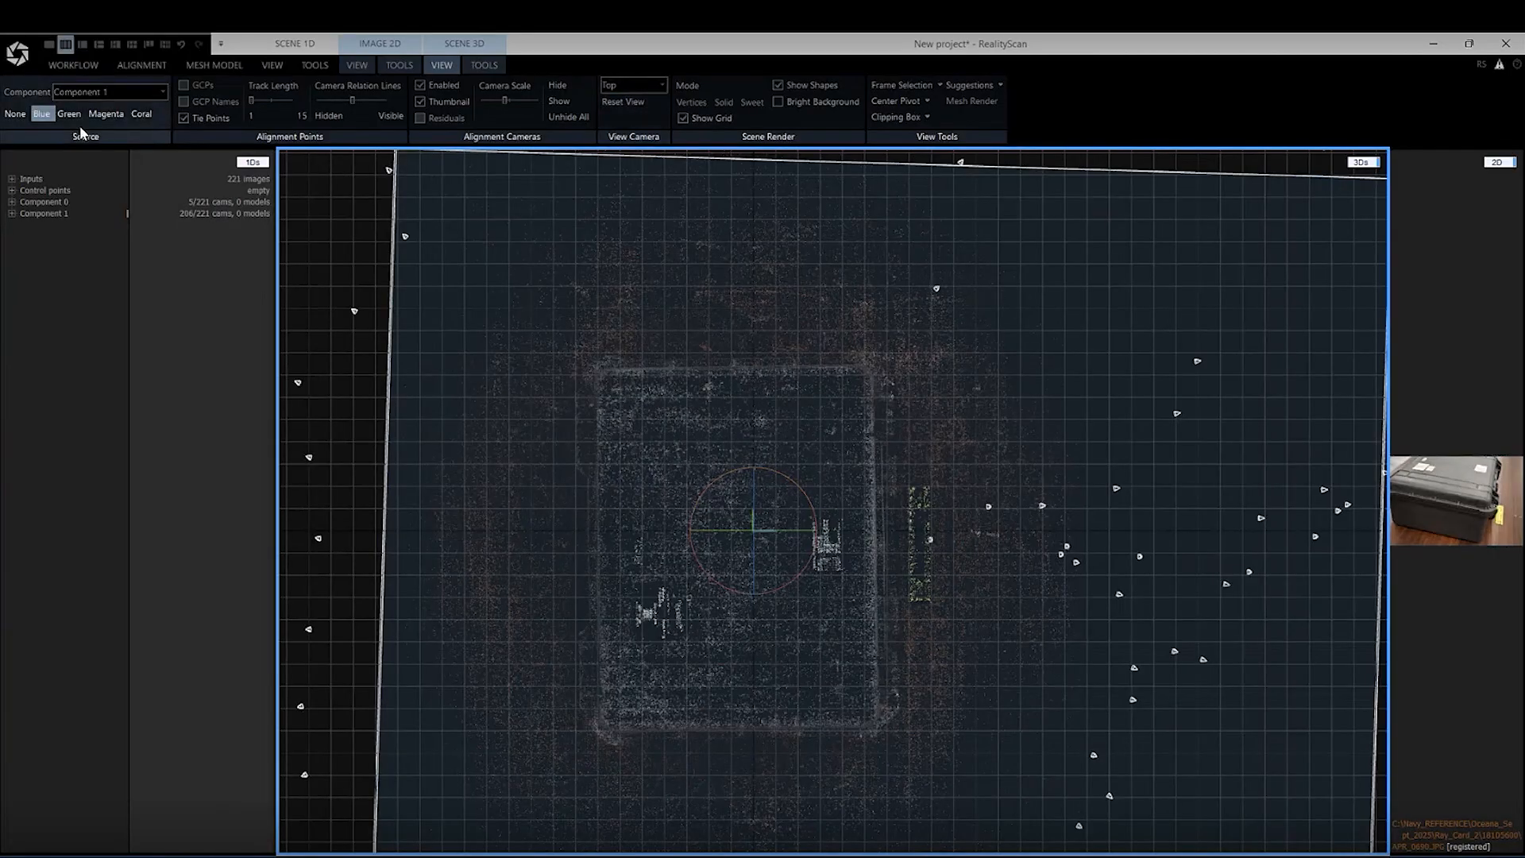
pyautogui.click(479, 65)
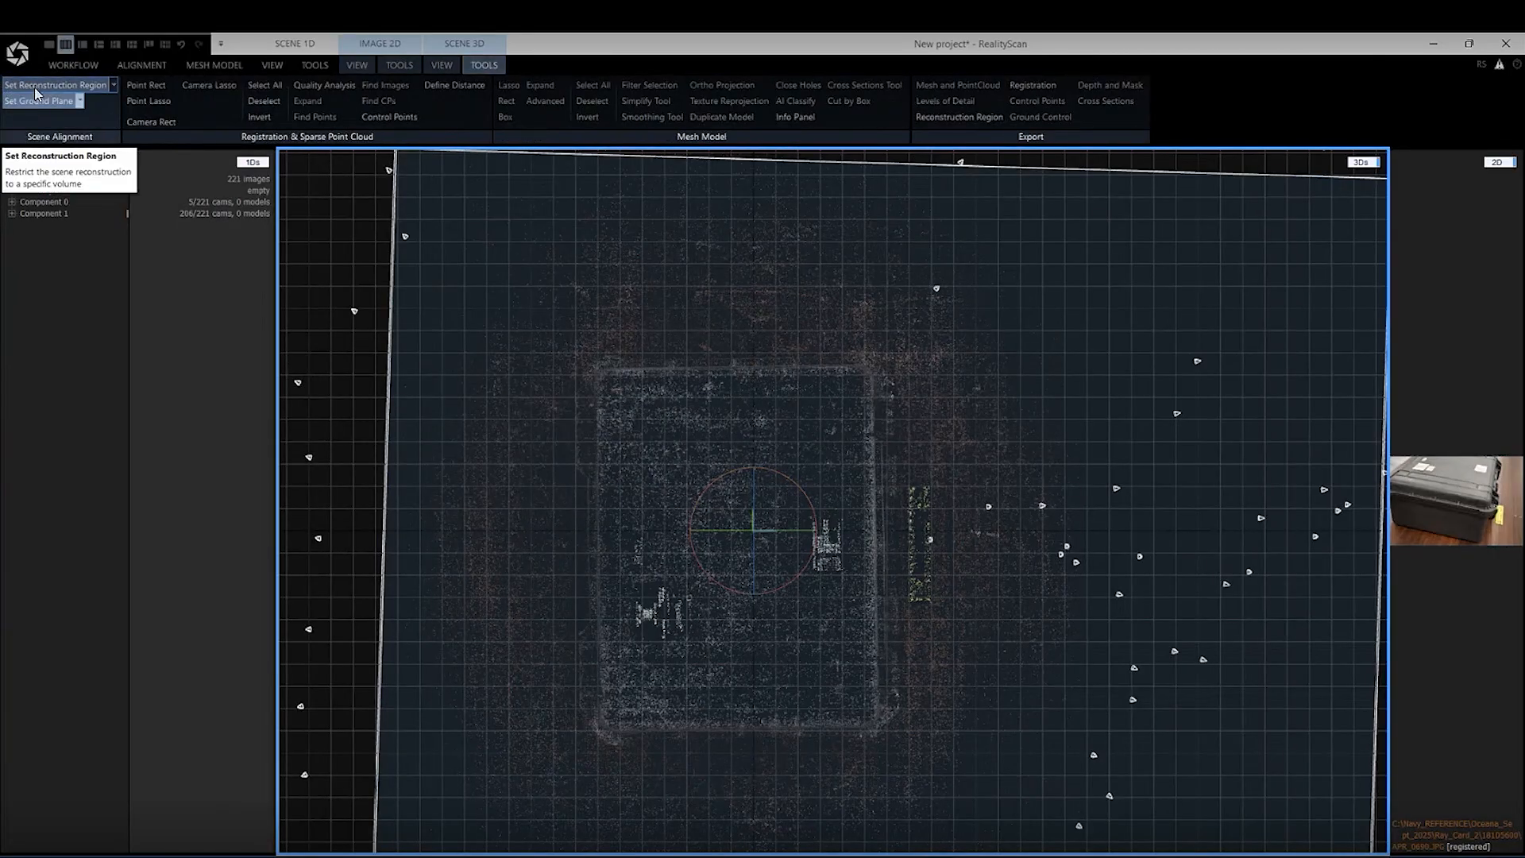
pyautogui.scroll(-3, 517, 310)
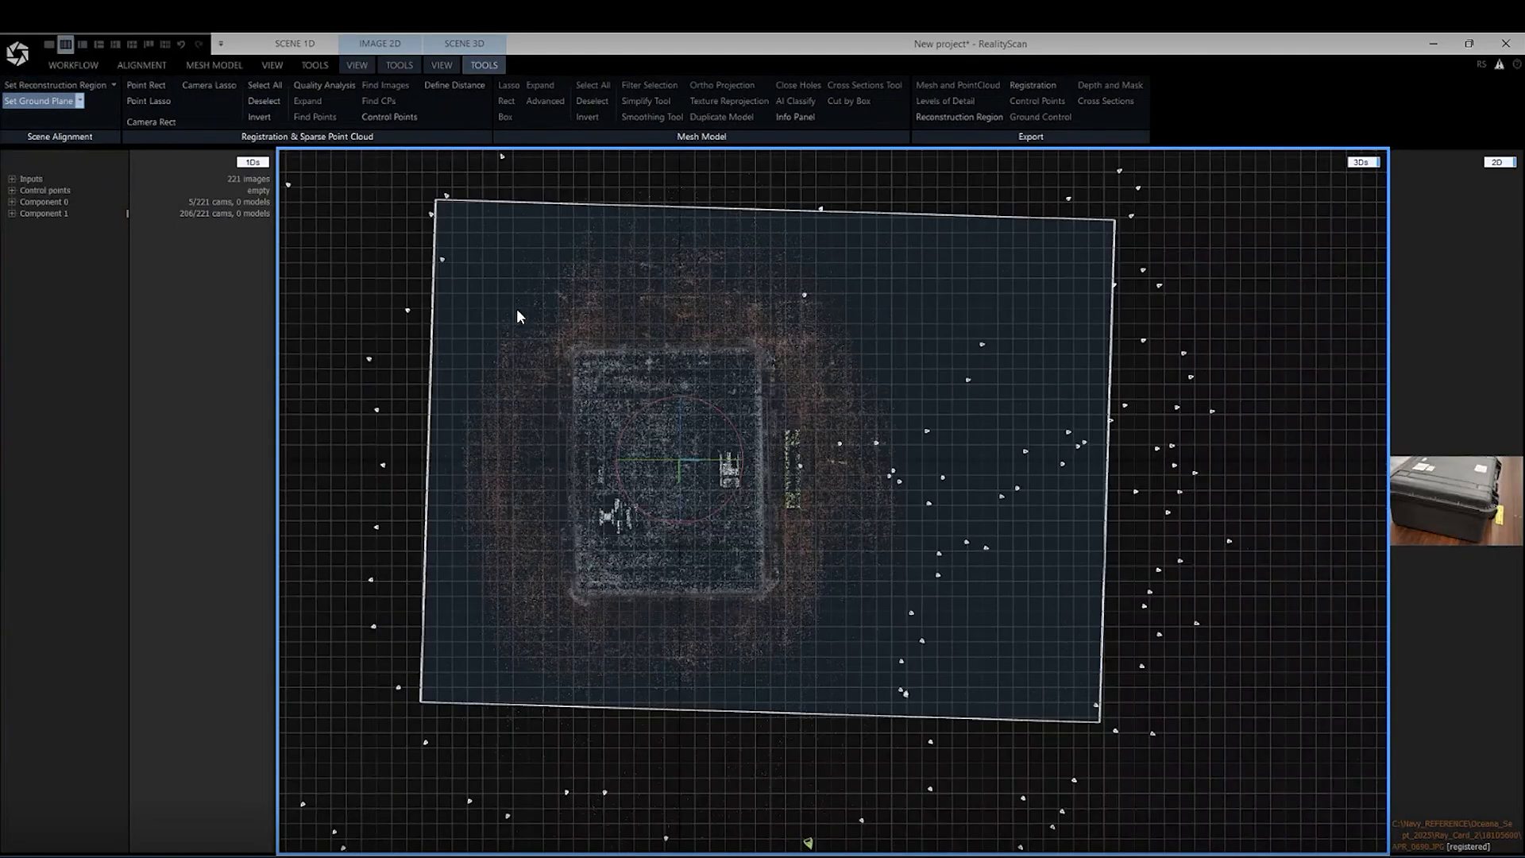
pyautogui.click(43, 87)
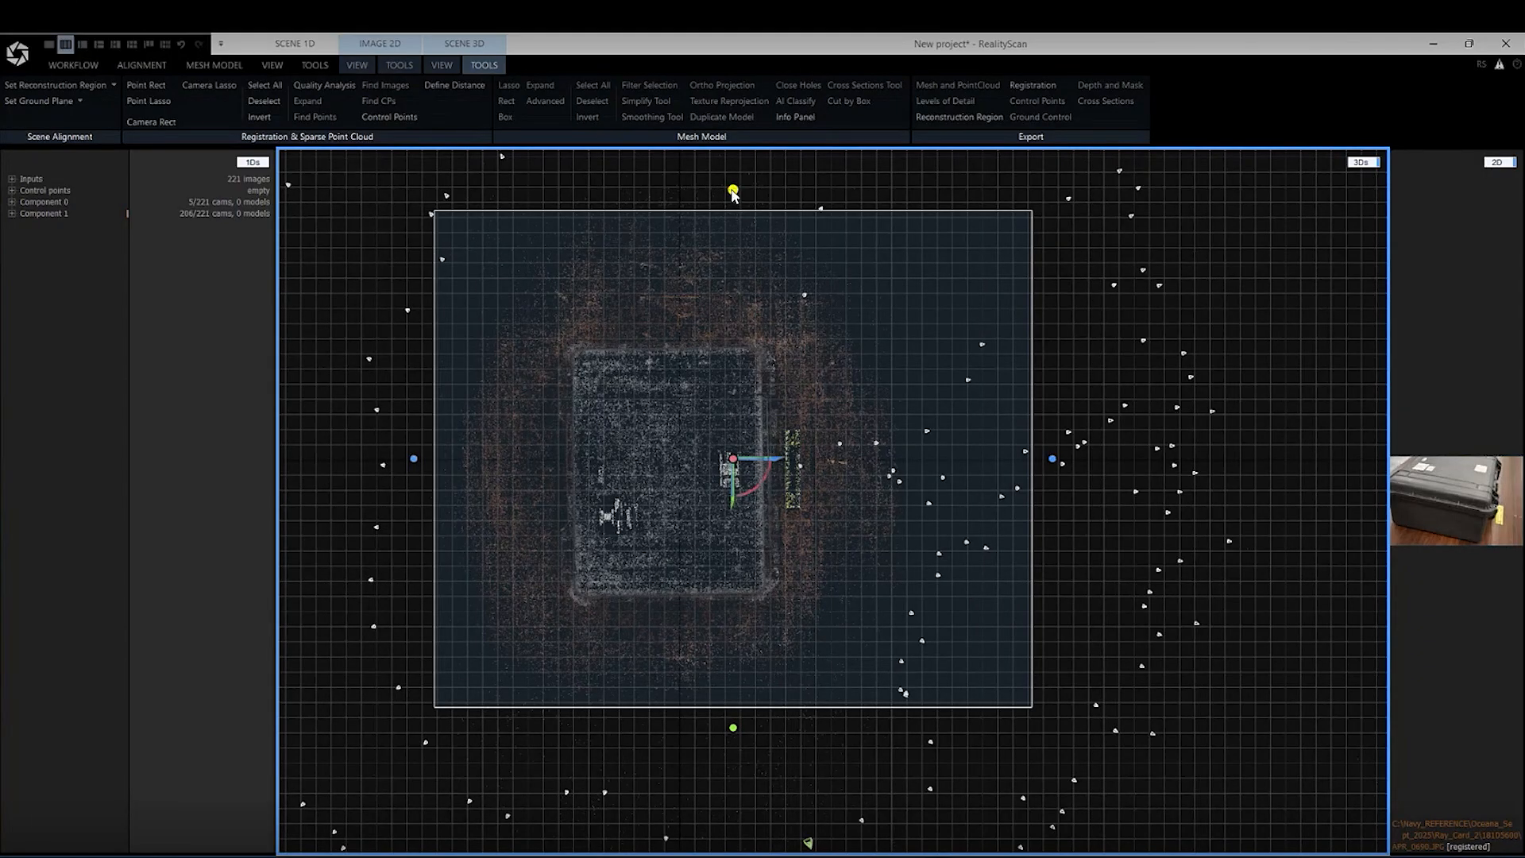
pyautogui.moveTo(734, 194); pyautogui.dragTo(745, 306)
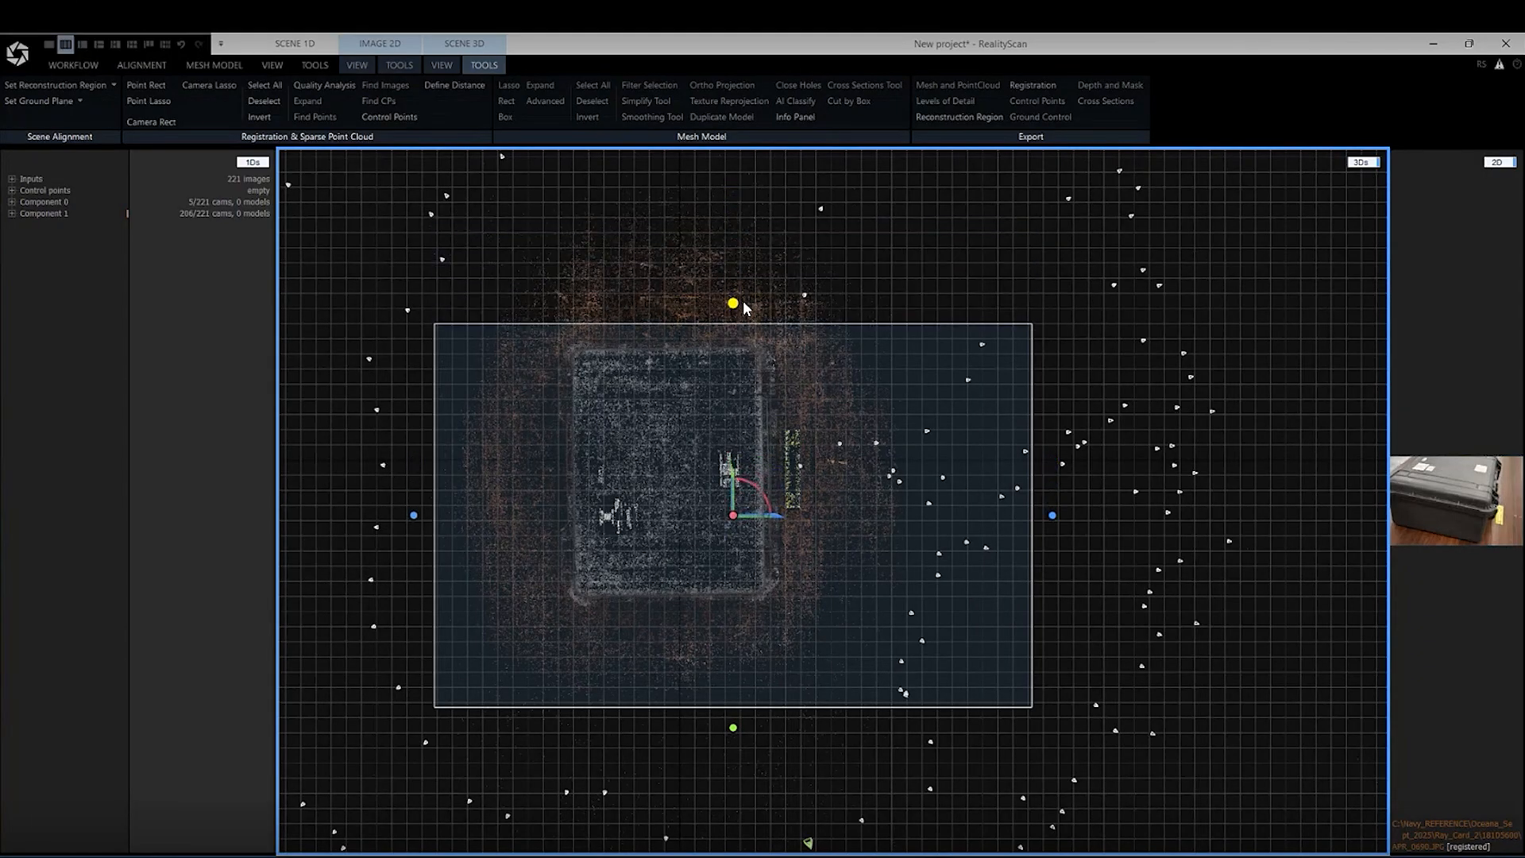
pyautogui.scroll(3, 552, 383)
pyautogui.scroll(1, 647, 406)
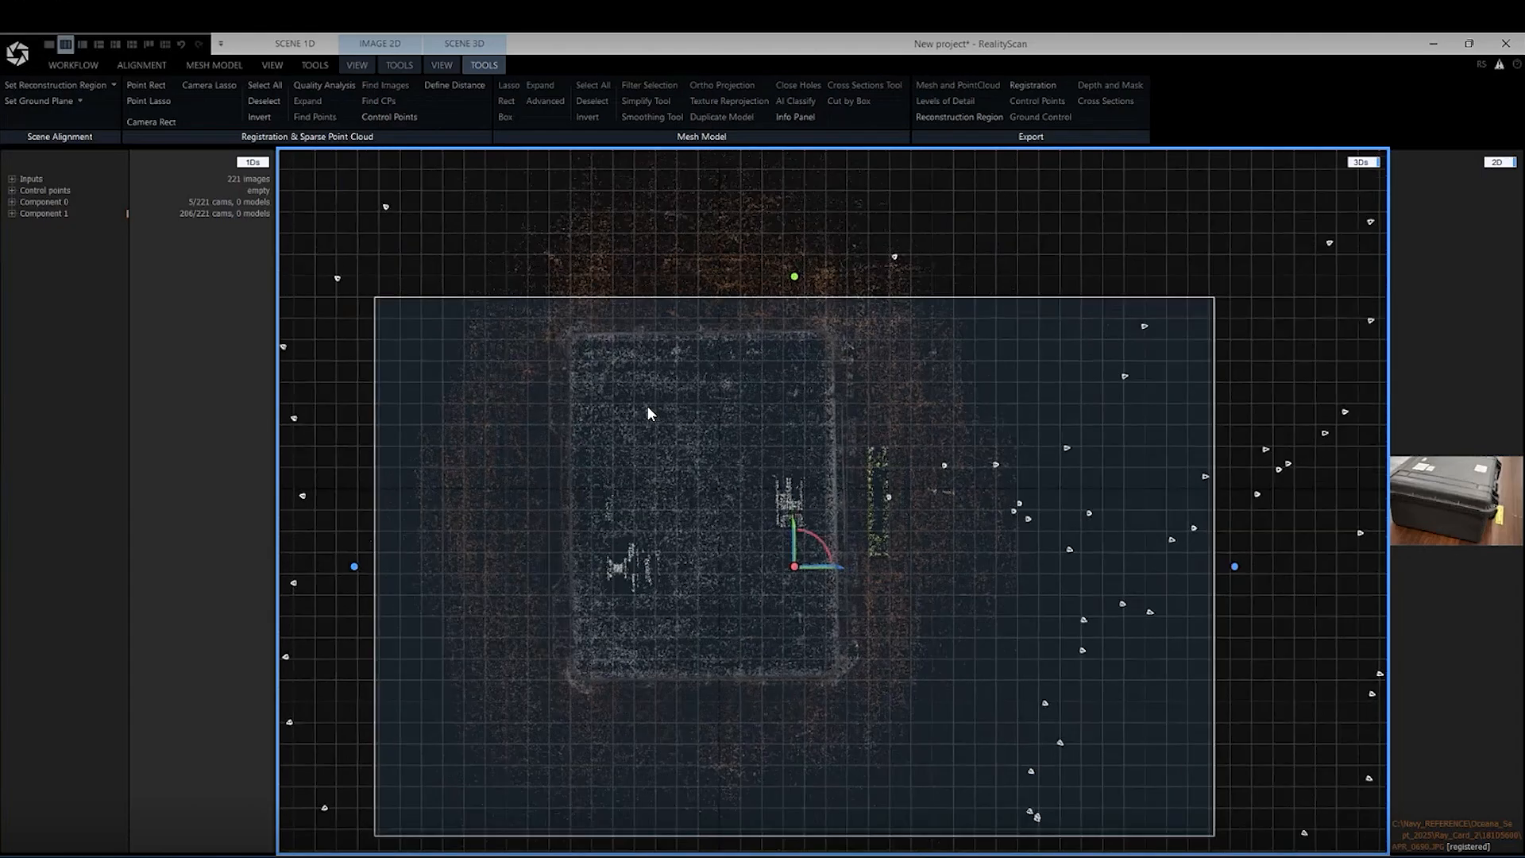
pyautogui.scroll(-1, 772, 369)
pyautogui.scroll(1, 772, 368)
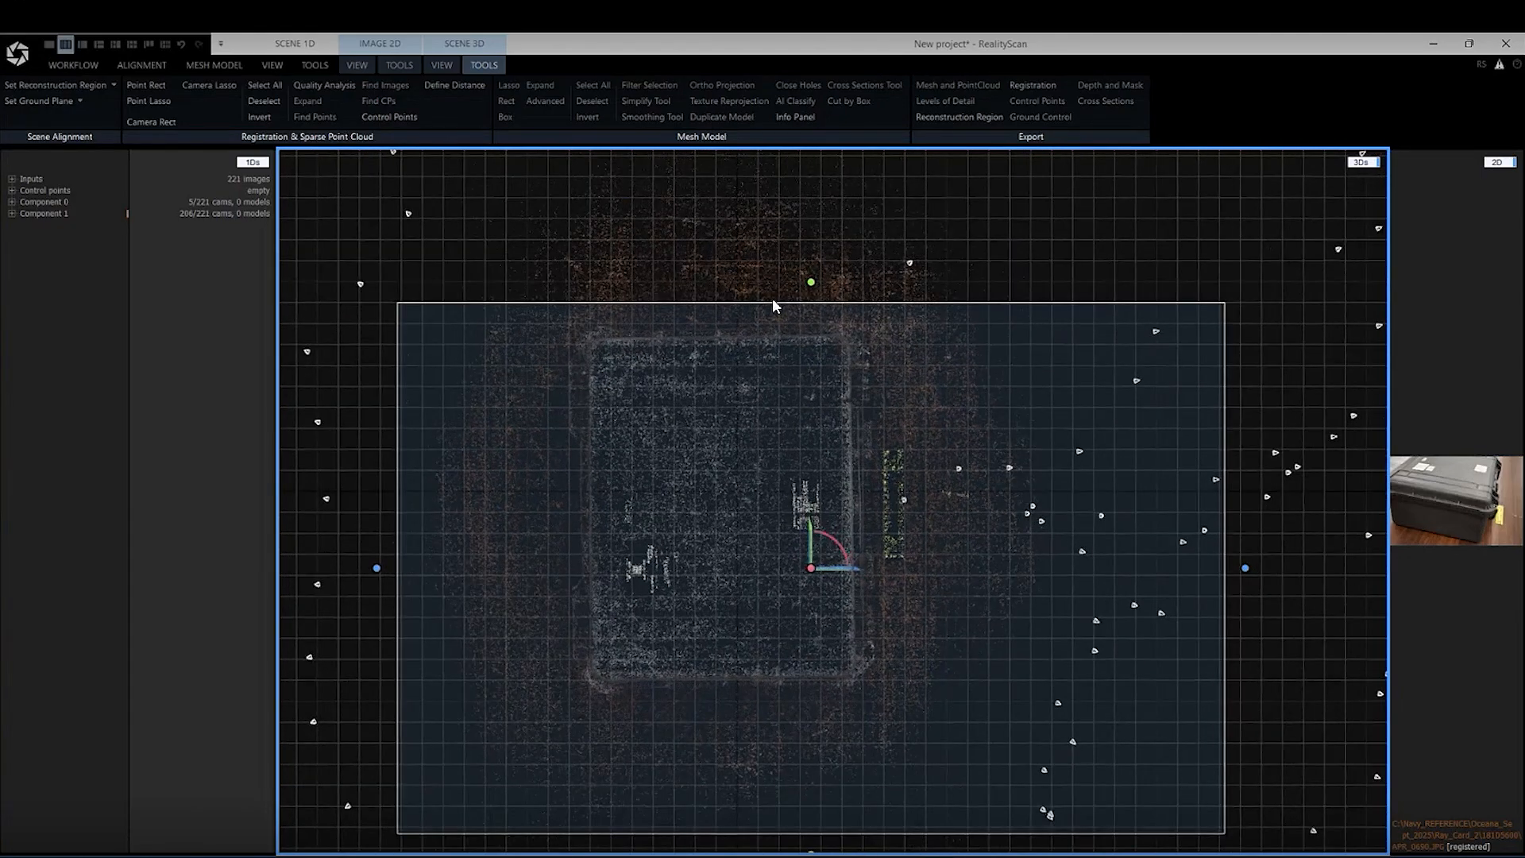
pyautogui.moveTo(810, 288); pyautogui.dragTo(815, 285)
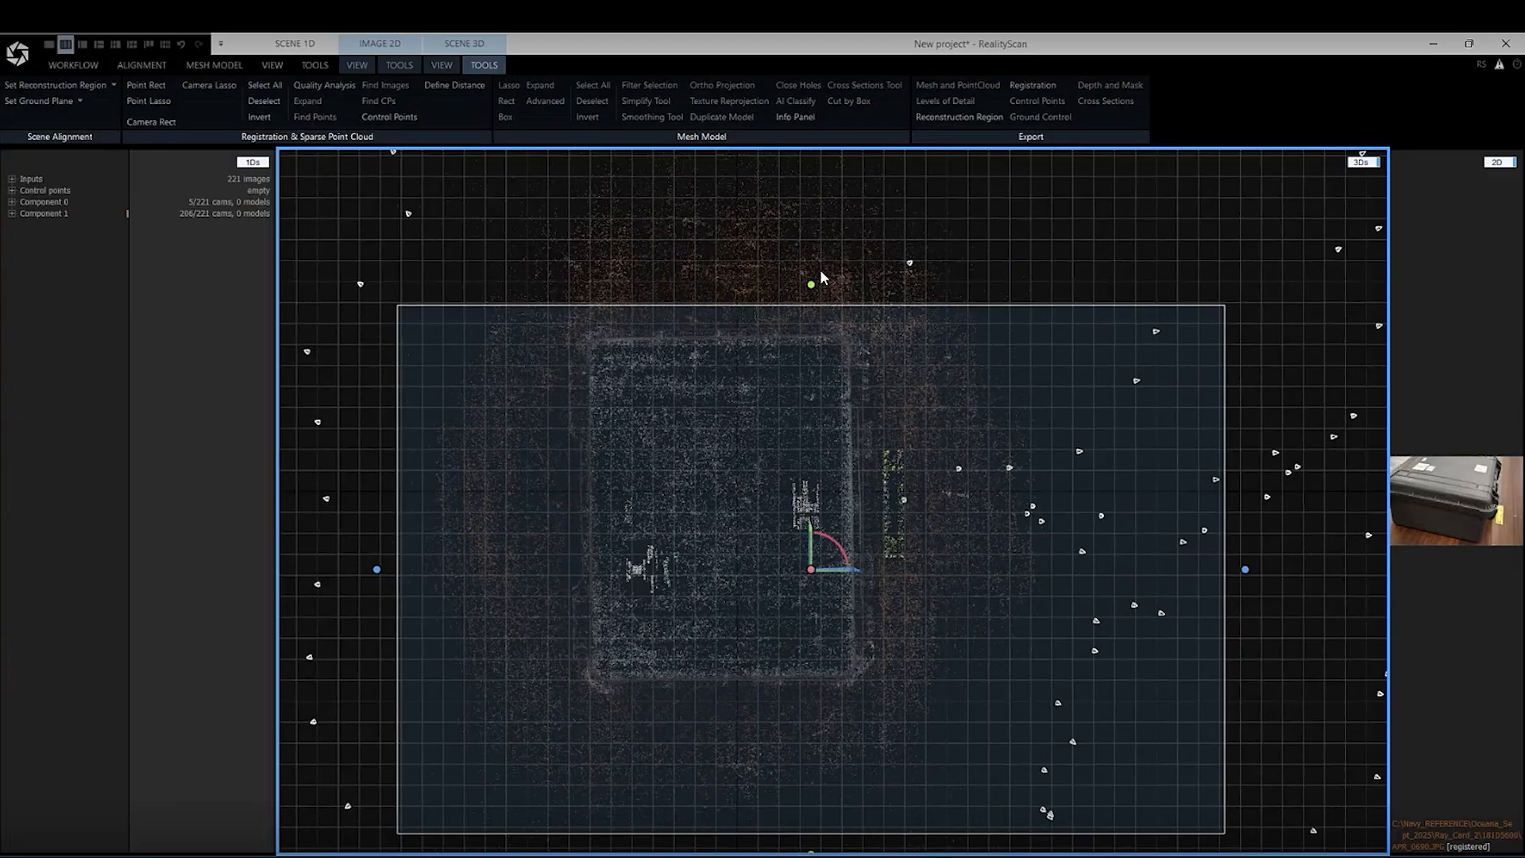
# Shrink the reconstruction region's other three sides in the Top view to enclose the case and the yellow markings beside it
pyautogui.scroll(-1, 822, 276)
pyautogui.moveTo(1196, 534); pyautogui.dragTo(928, 534)
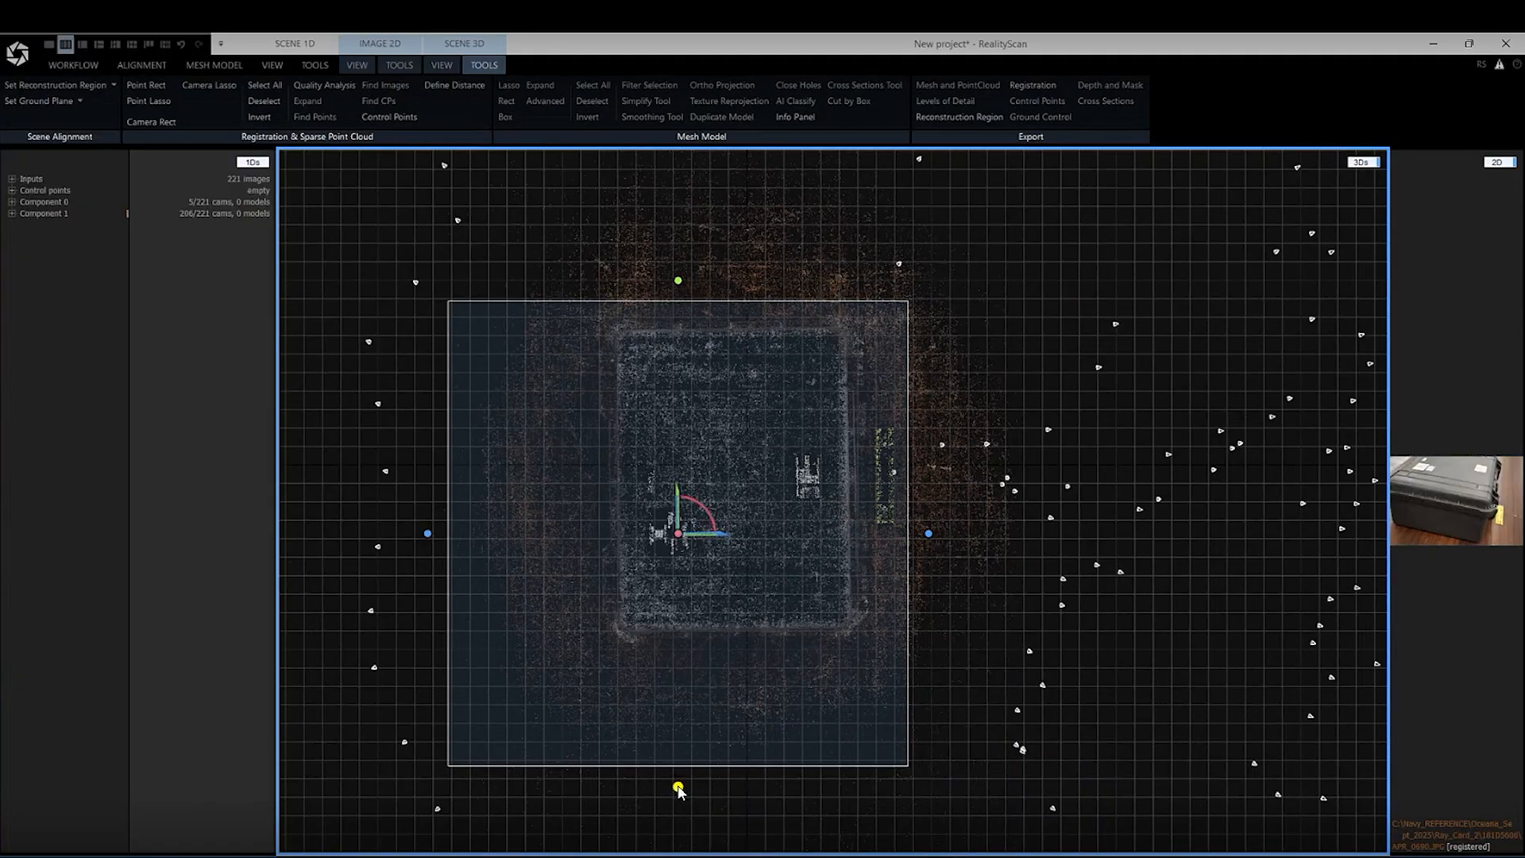
pyautogui.moveTo(679, 786); pyautogui.dragTo(686, 696)
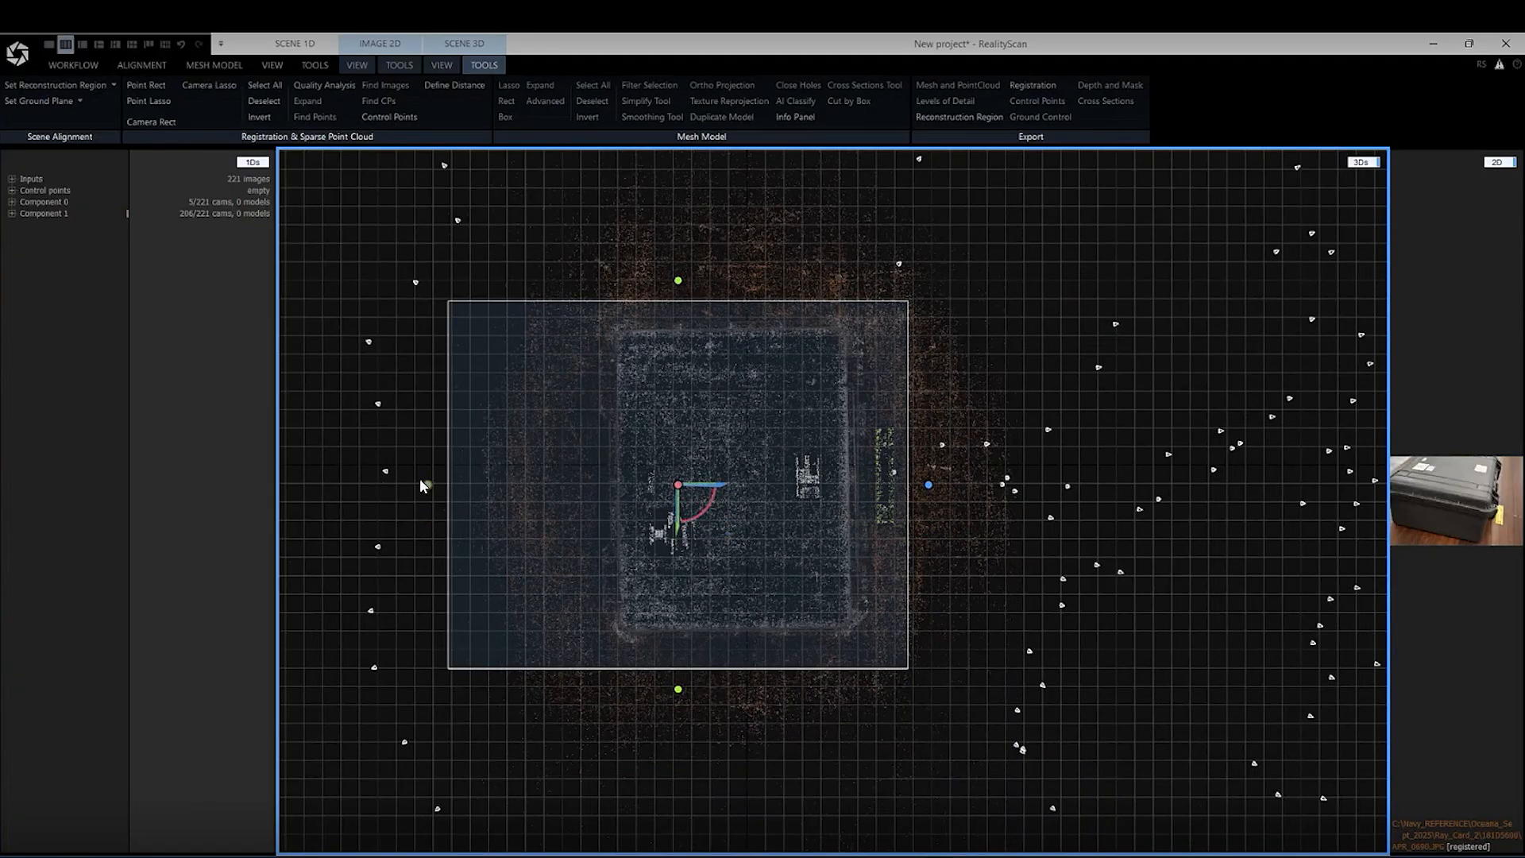
pyautogui.moveTo(423, 485); pyautogui.dragTo(558, 477)
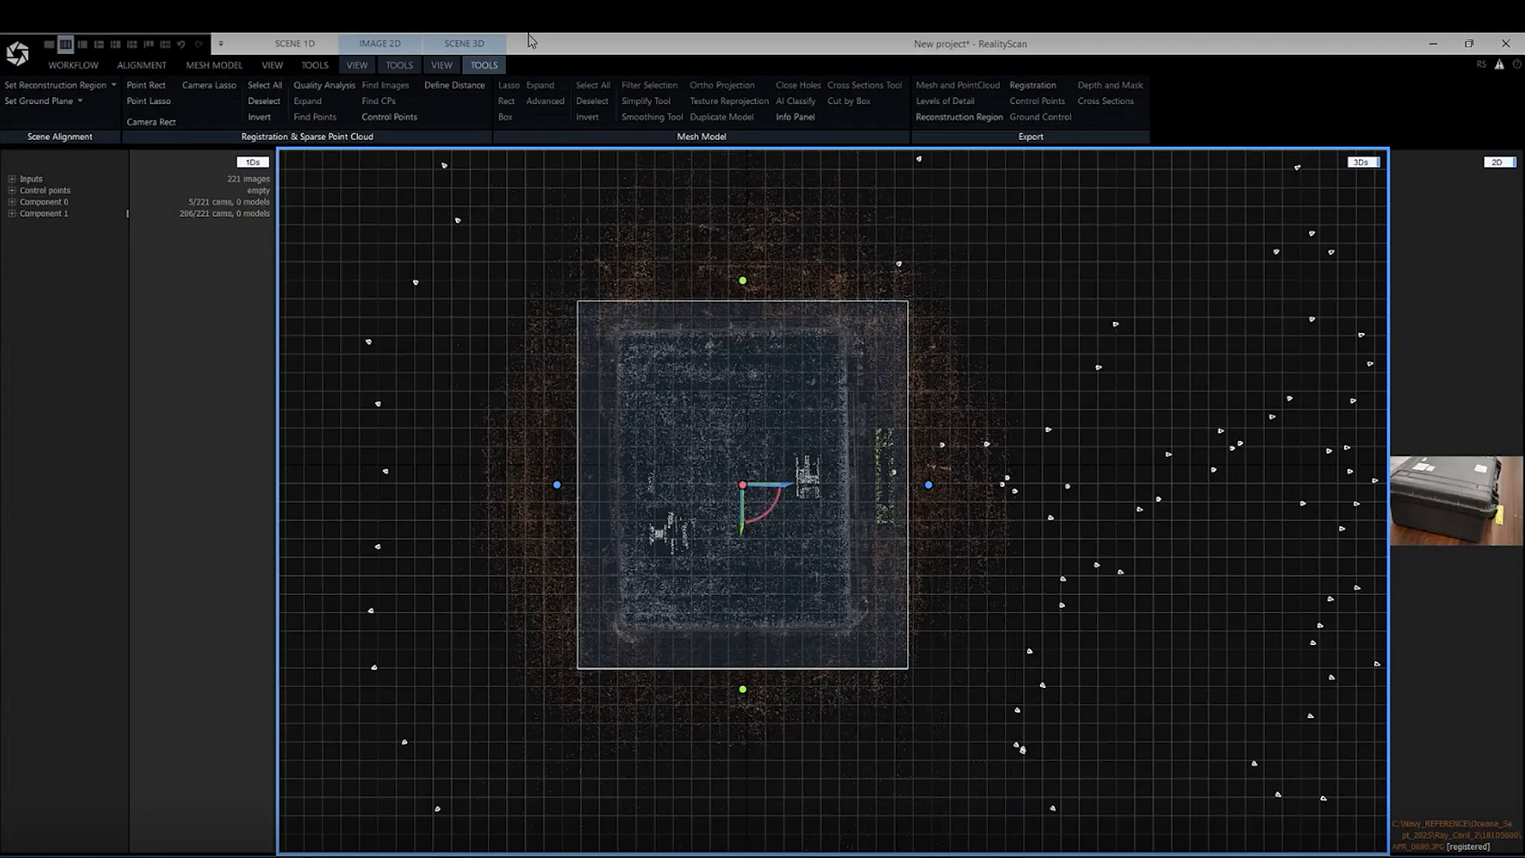
# In the Left view, raise the region's base to just below the floor points and lower its top to just above the lid
pyautogui.click(451, 65)
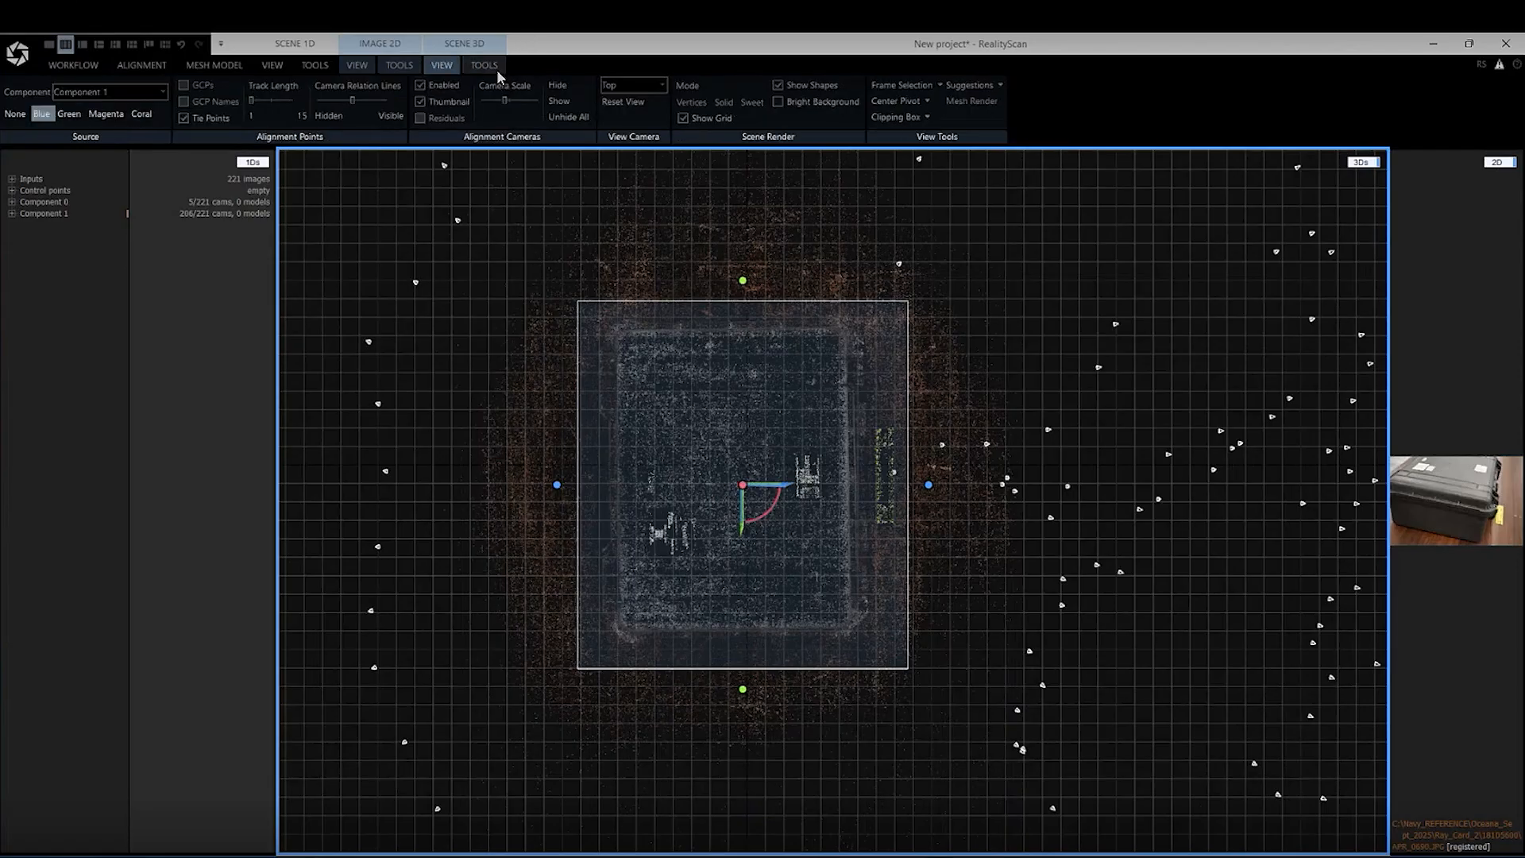
pyautogui.click(663, 92)
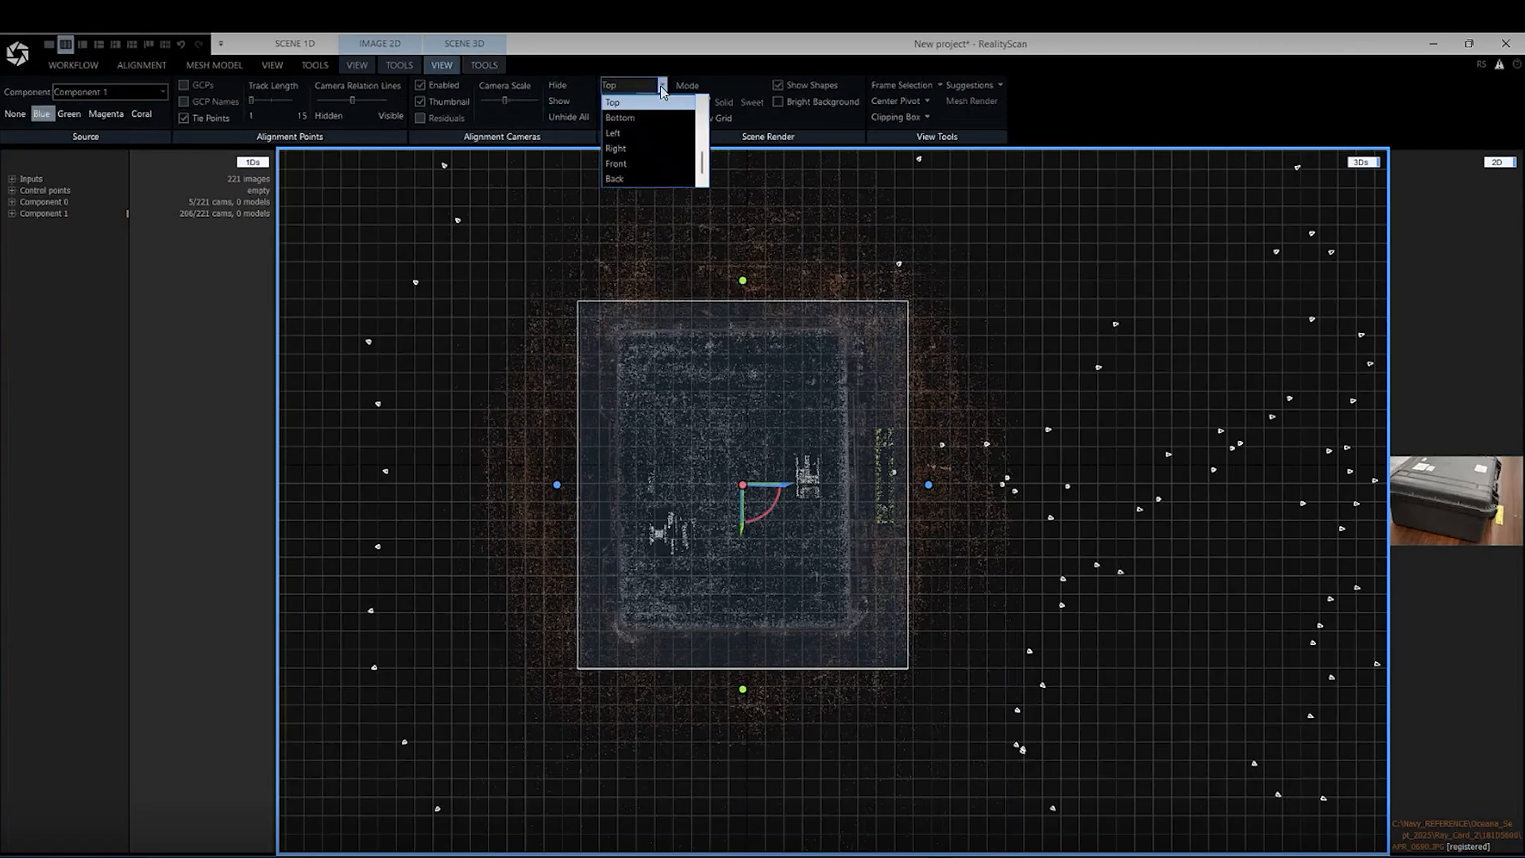
pyautogui.click(636, 138)
pyautogui.scroll(1, 596, 523)
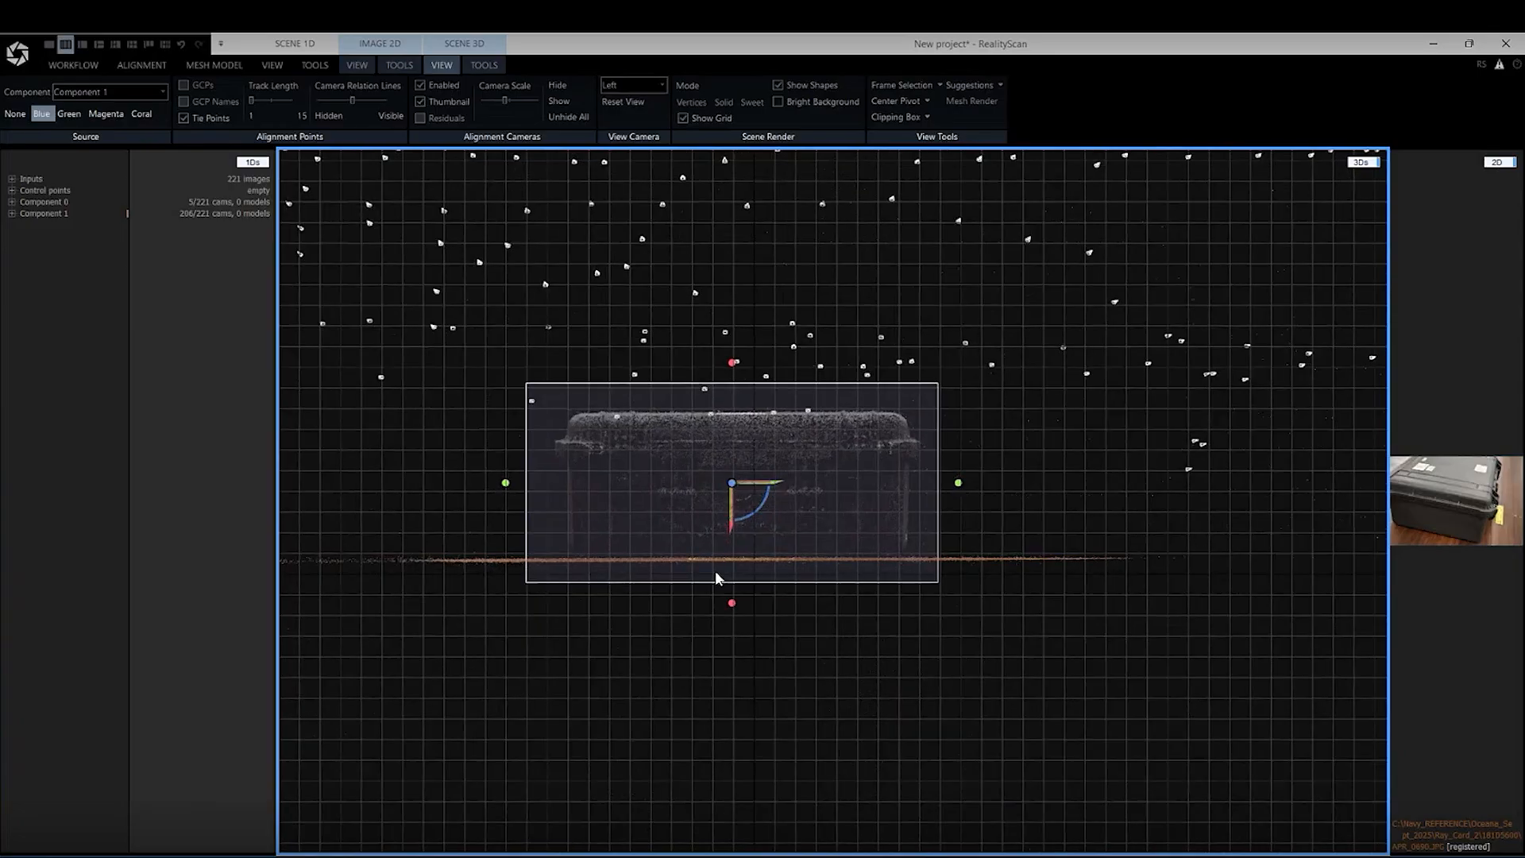
pyautogui.moveTo(731, 606); pyautogui.dragTo(732, 592)
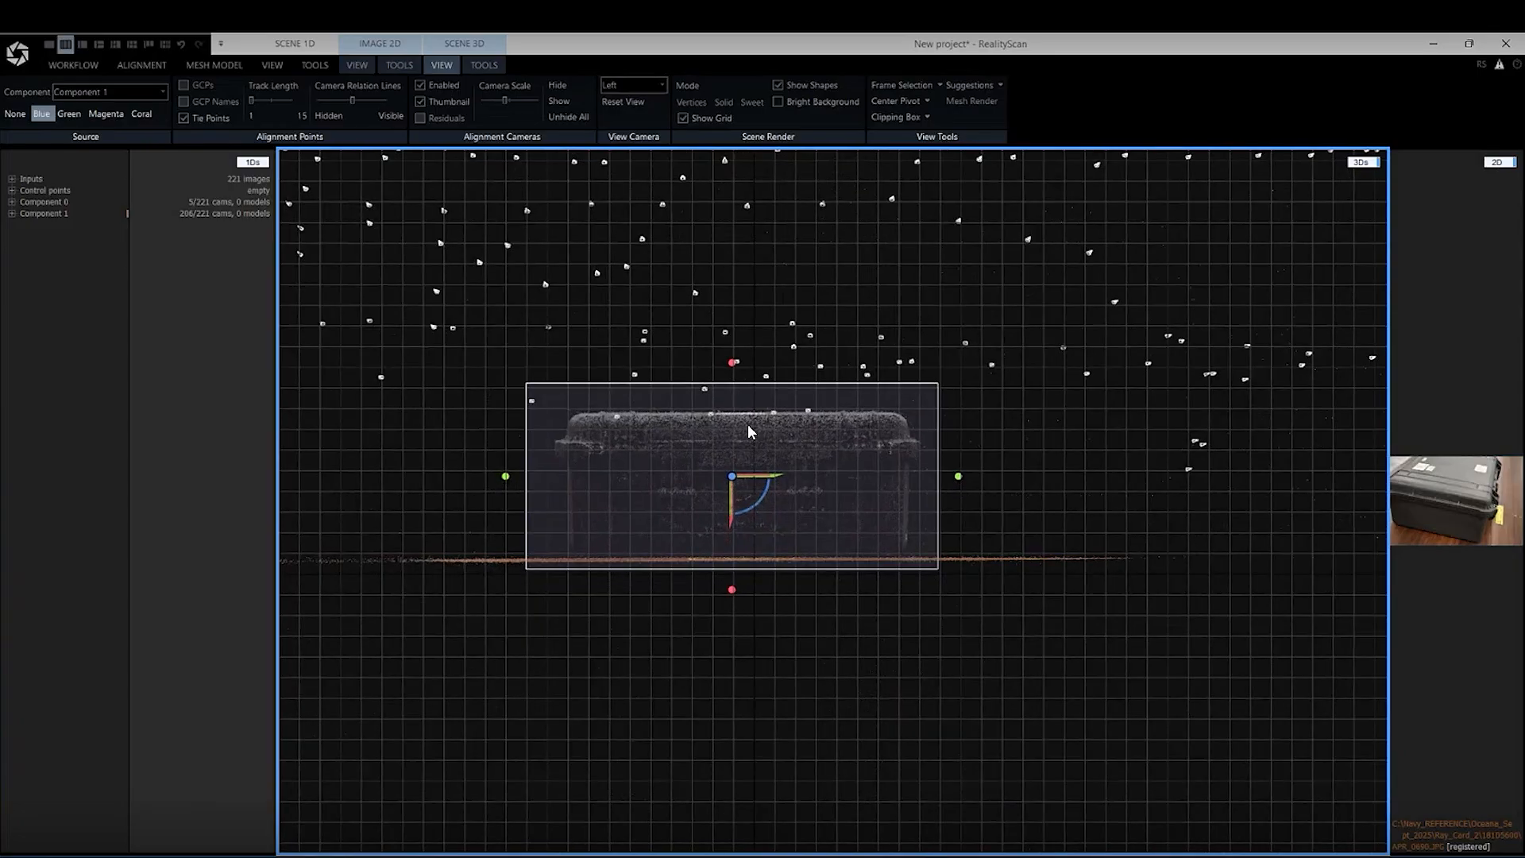
pyautogui.moveTo(737, 362); pyautogui.dragTo(742, 369)
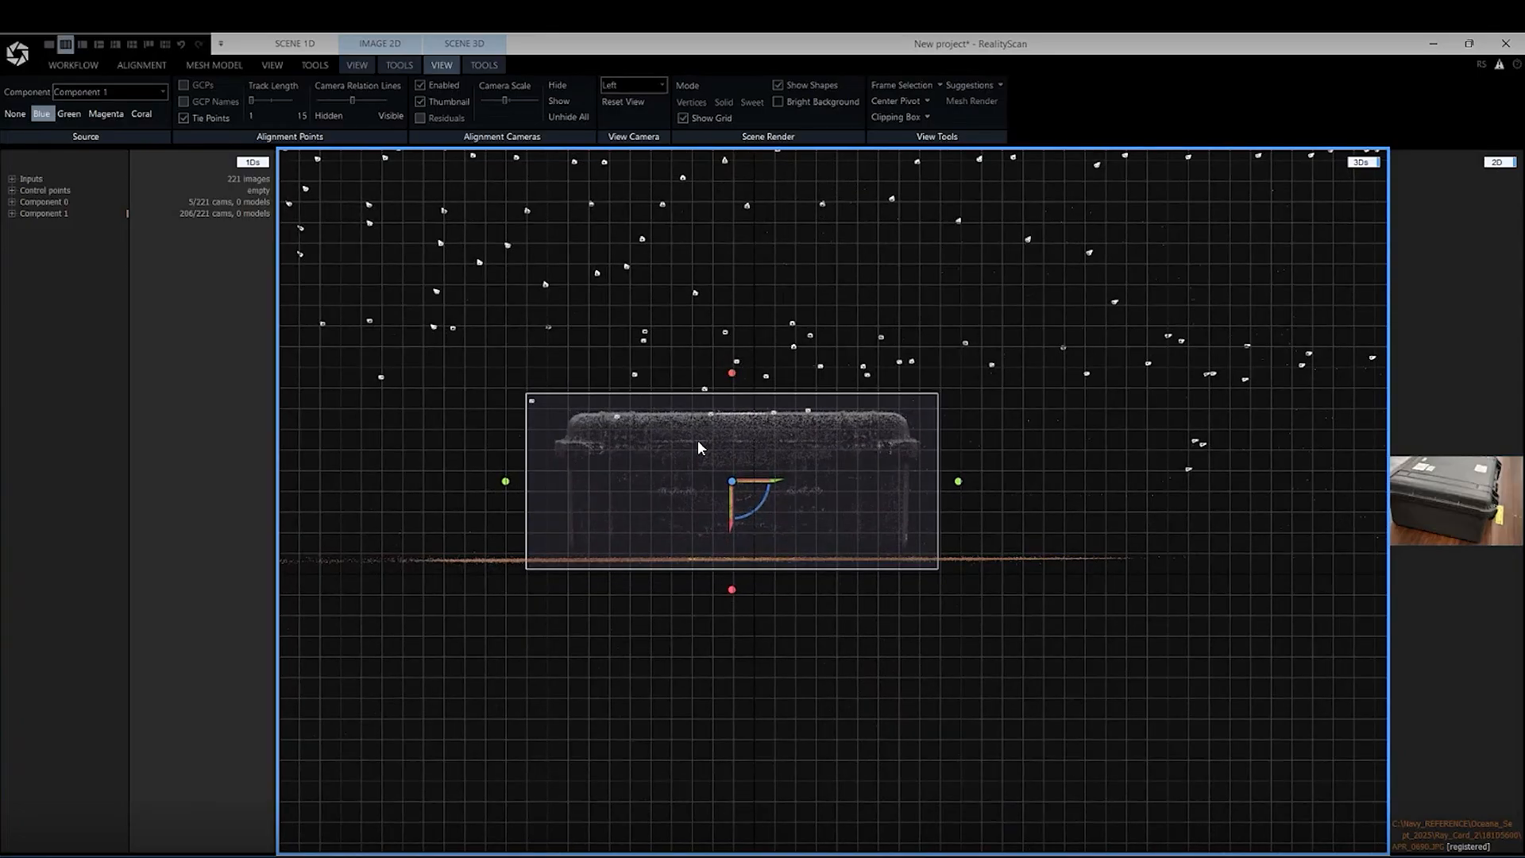
# Trim one side of the reconstruction region slightly closer to the case in the Left view, and another in the Front view
pyautogui.moveTo(506, 481); pyautogui.dragTo(514, 483)
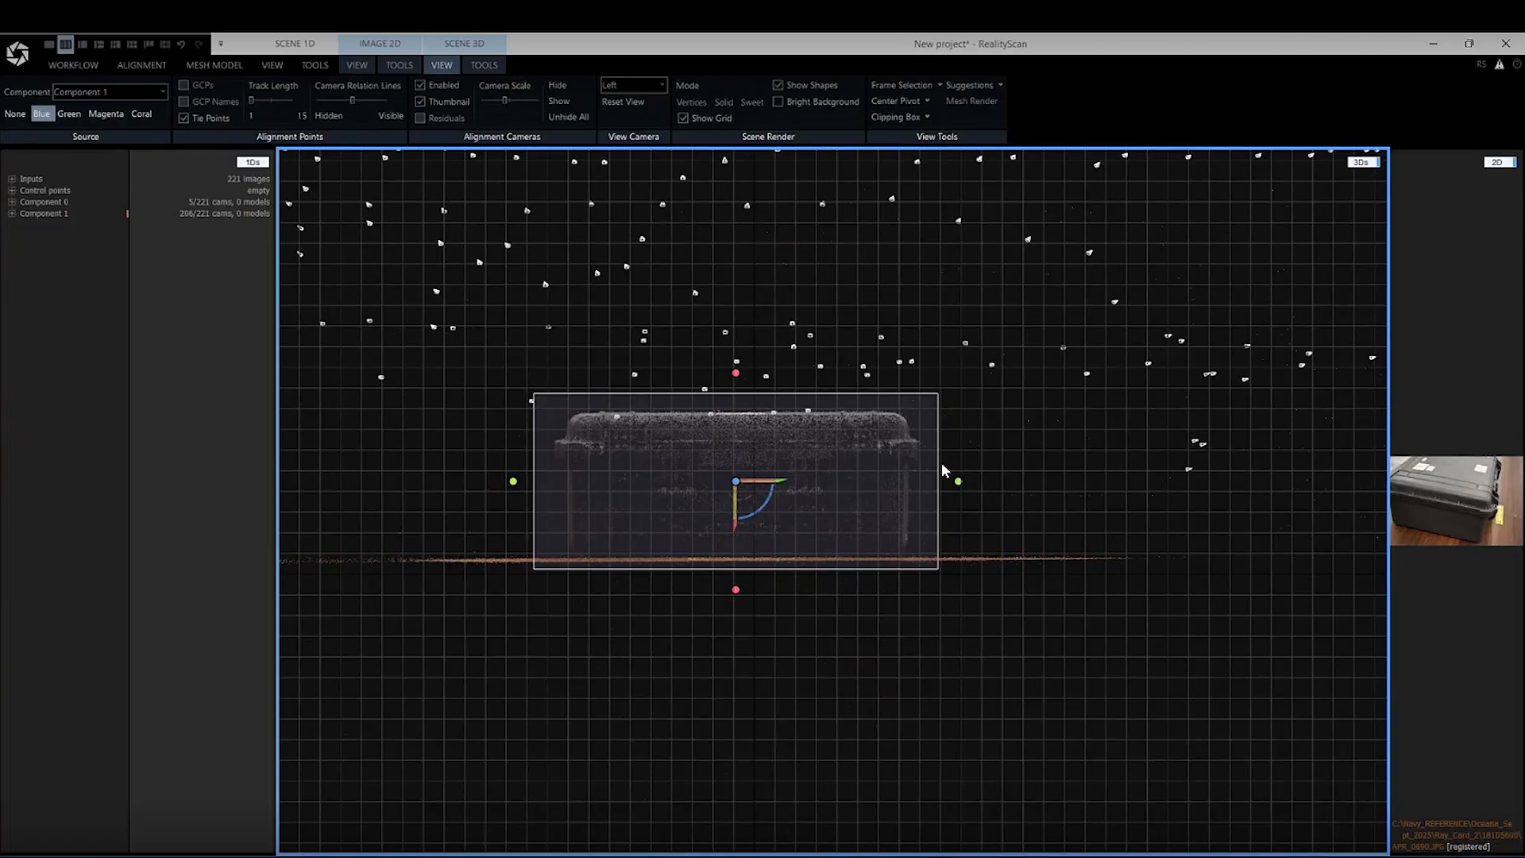
pyautogui.click(629, 85)
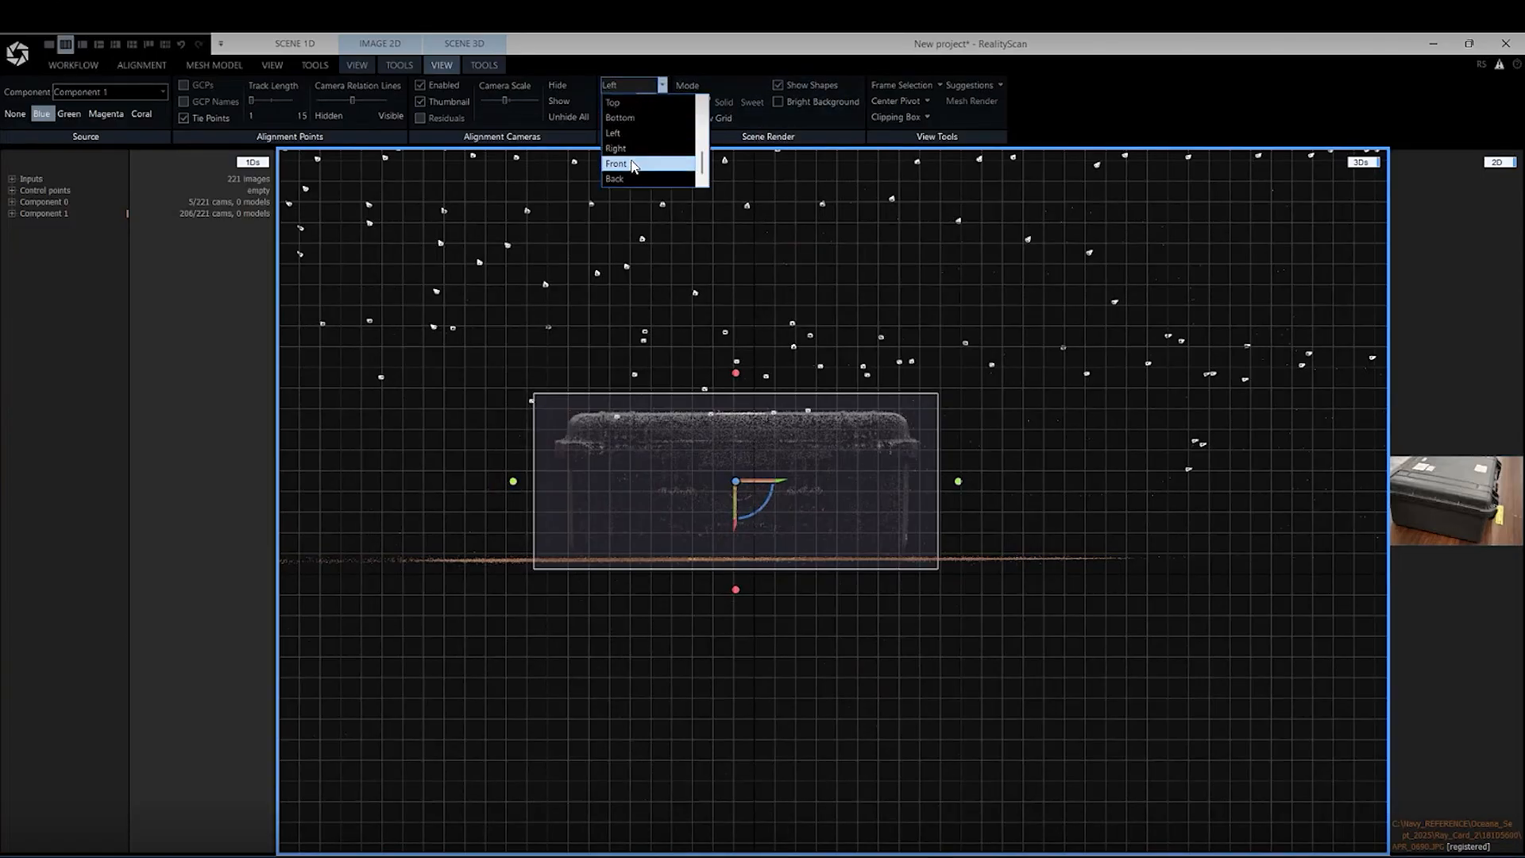
pyautogui.click(633, 165)
pyautogui.scroll(3, 683, 488)
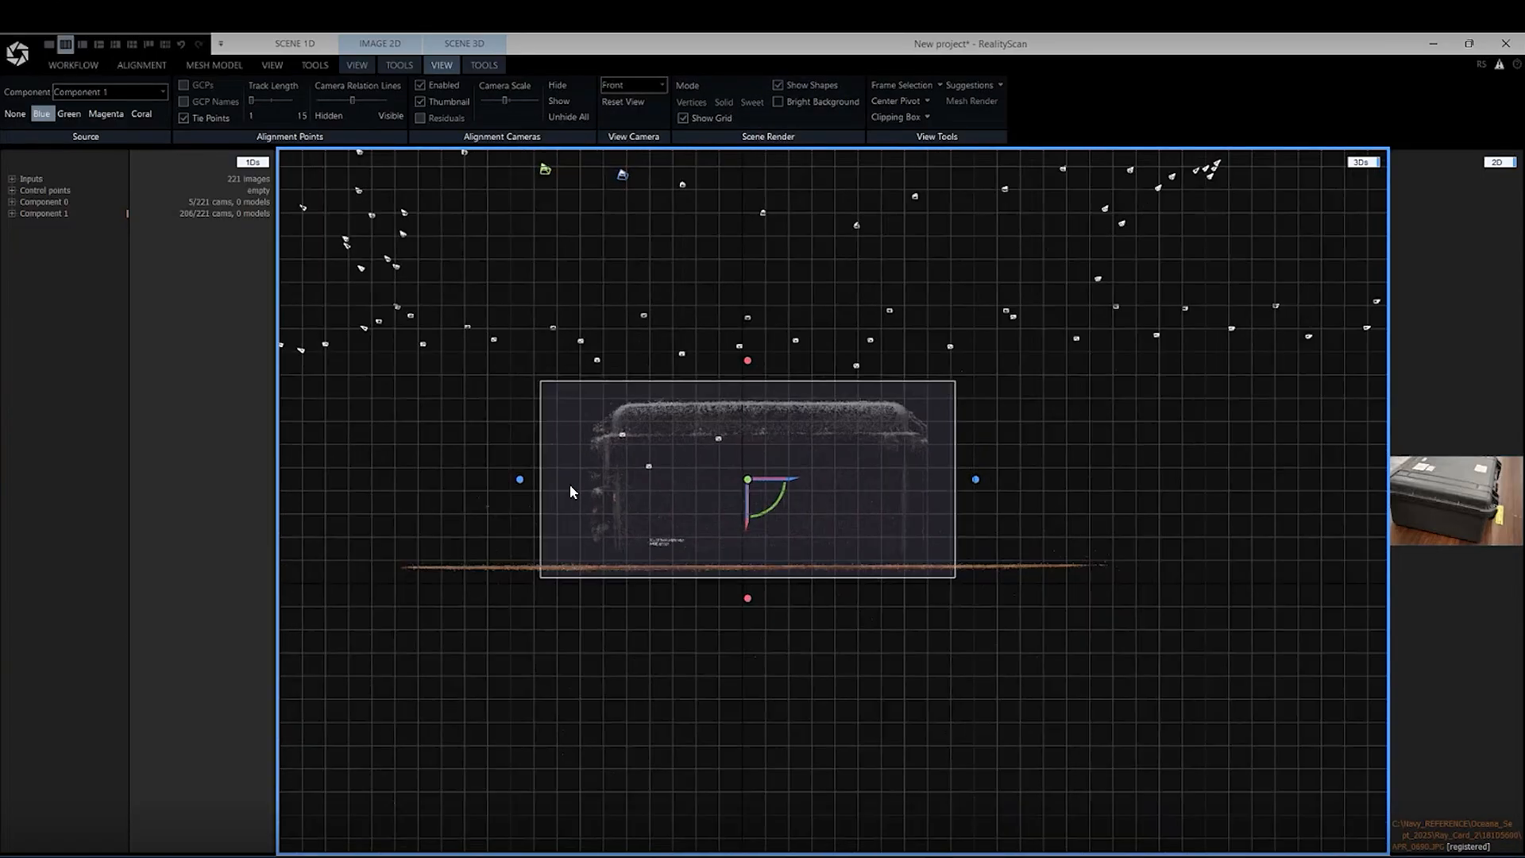
pyautogui.moveTo(1019, 481); pyautogui.dragTo(1017, 480)
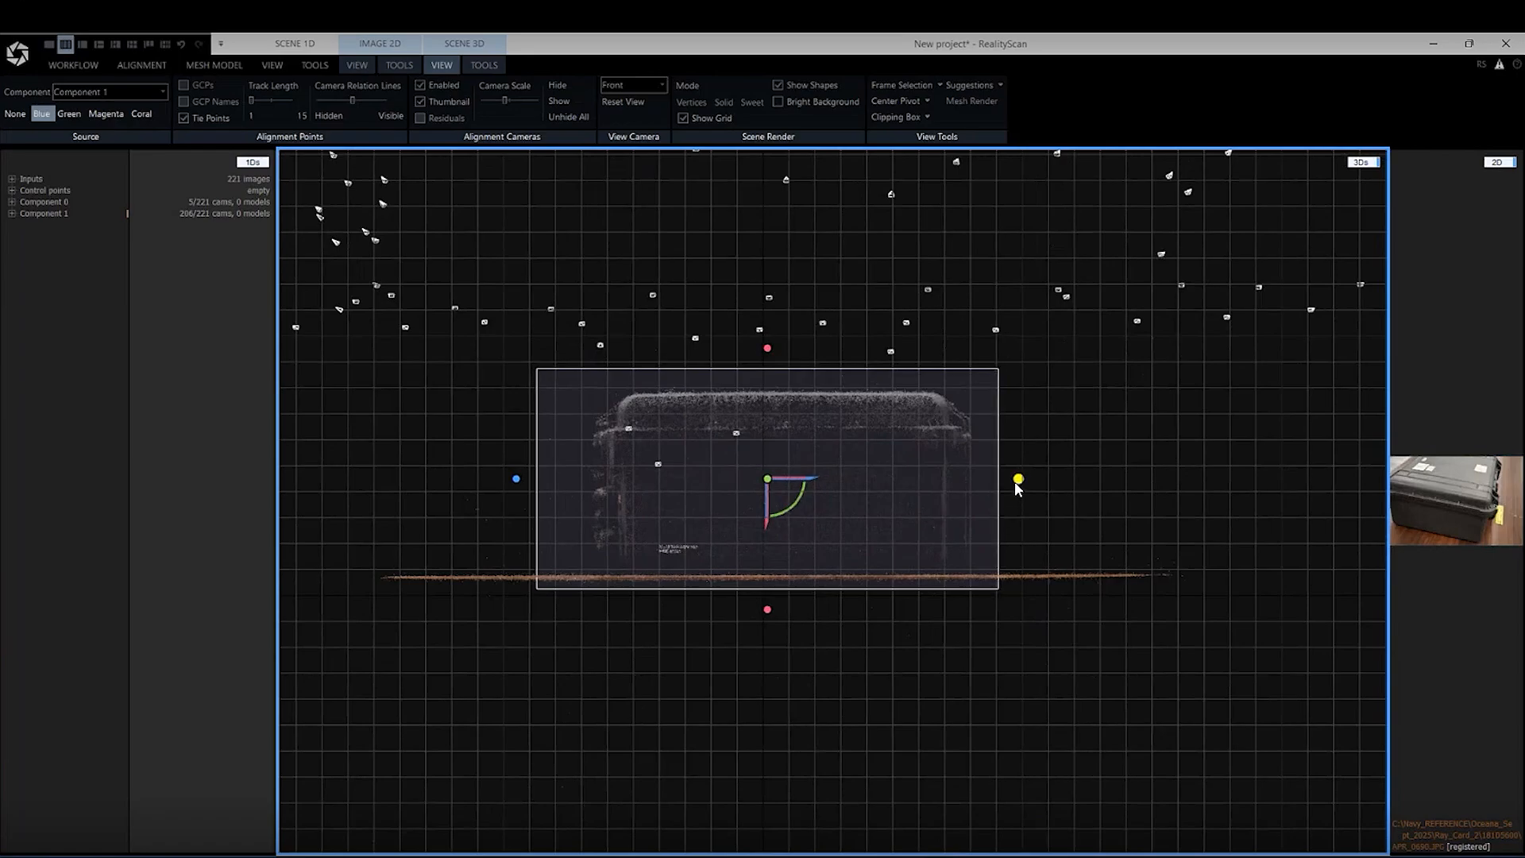
# Return to the Perspective view and examine how the reconstruction region encloses the case from several angles
pyautogui.click(615, 88)
pyautogui.scroll(1, 635, 122)
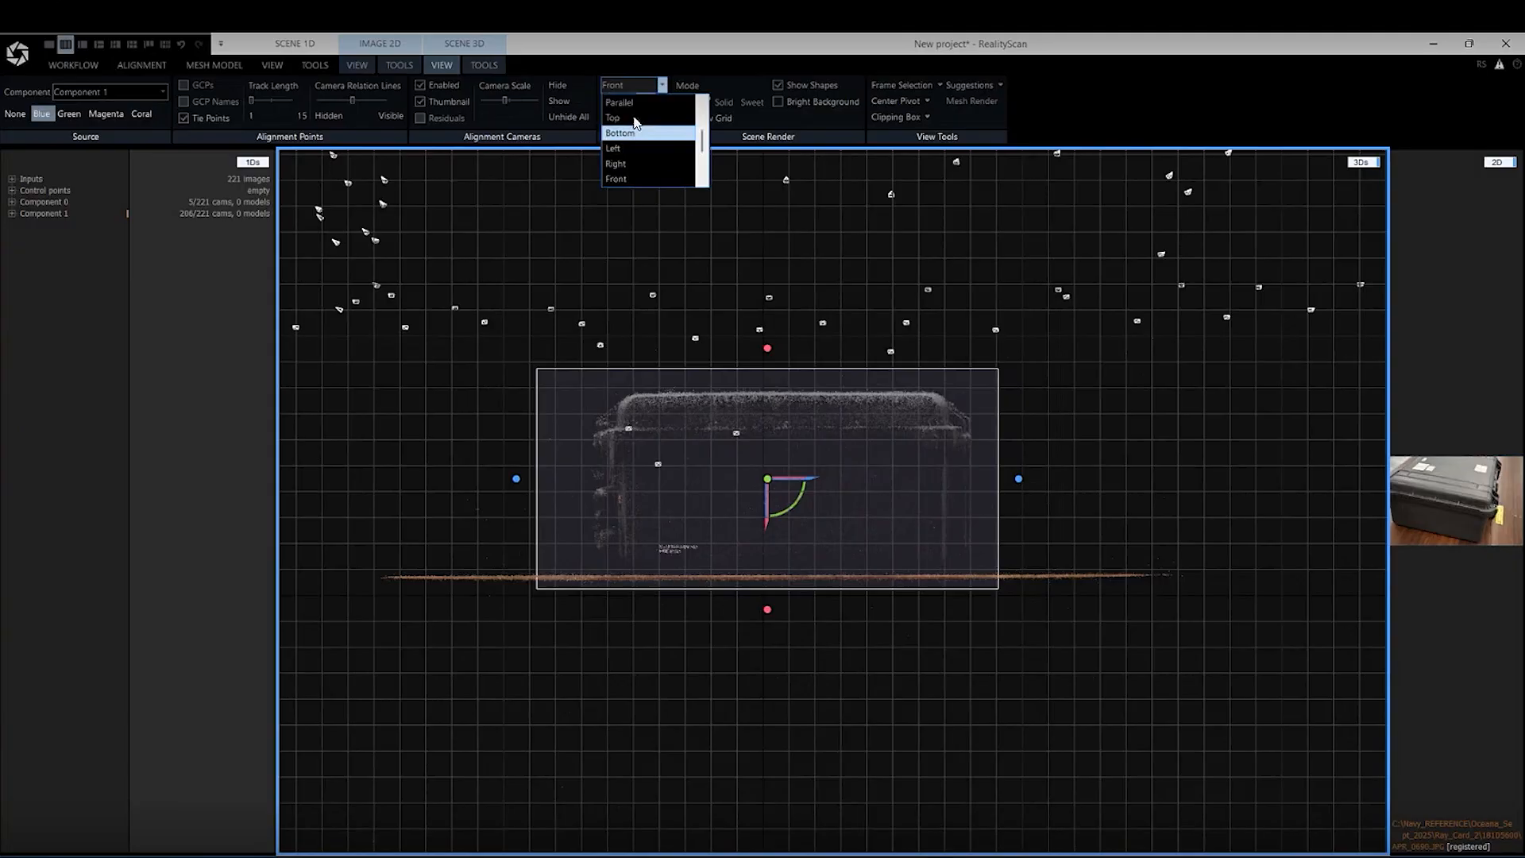
pyautogui.scroll(1, 635, 121)
pyautogui.click(634, 103)
pyautogui.scroll(-3, 895, 466)
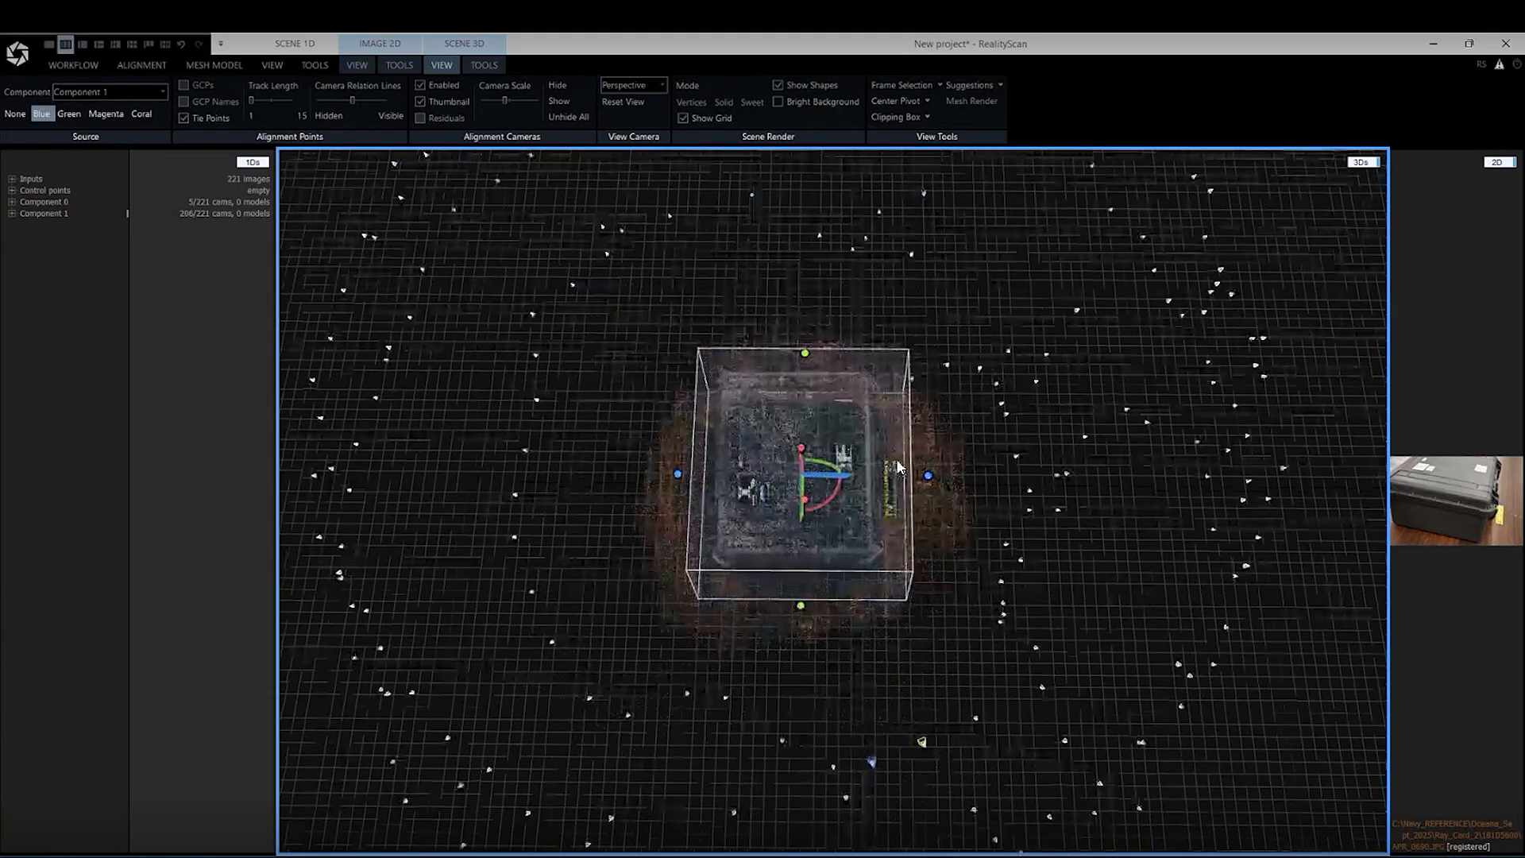
pyautogui.moveTo(895, 467); pyautogui.dragTo(773, 493)
pyautogui.scroll(4, 783, 500)
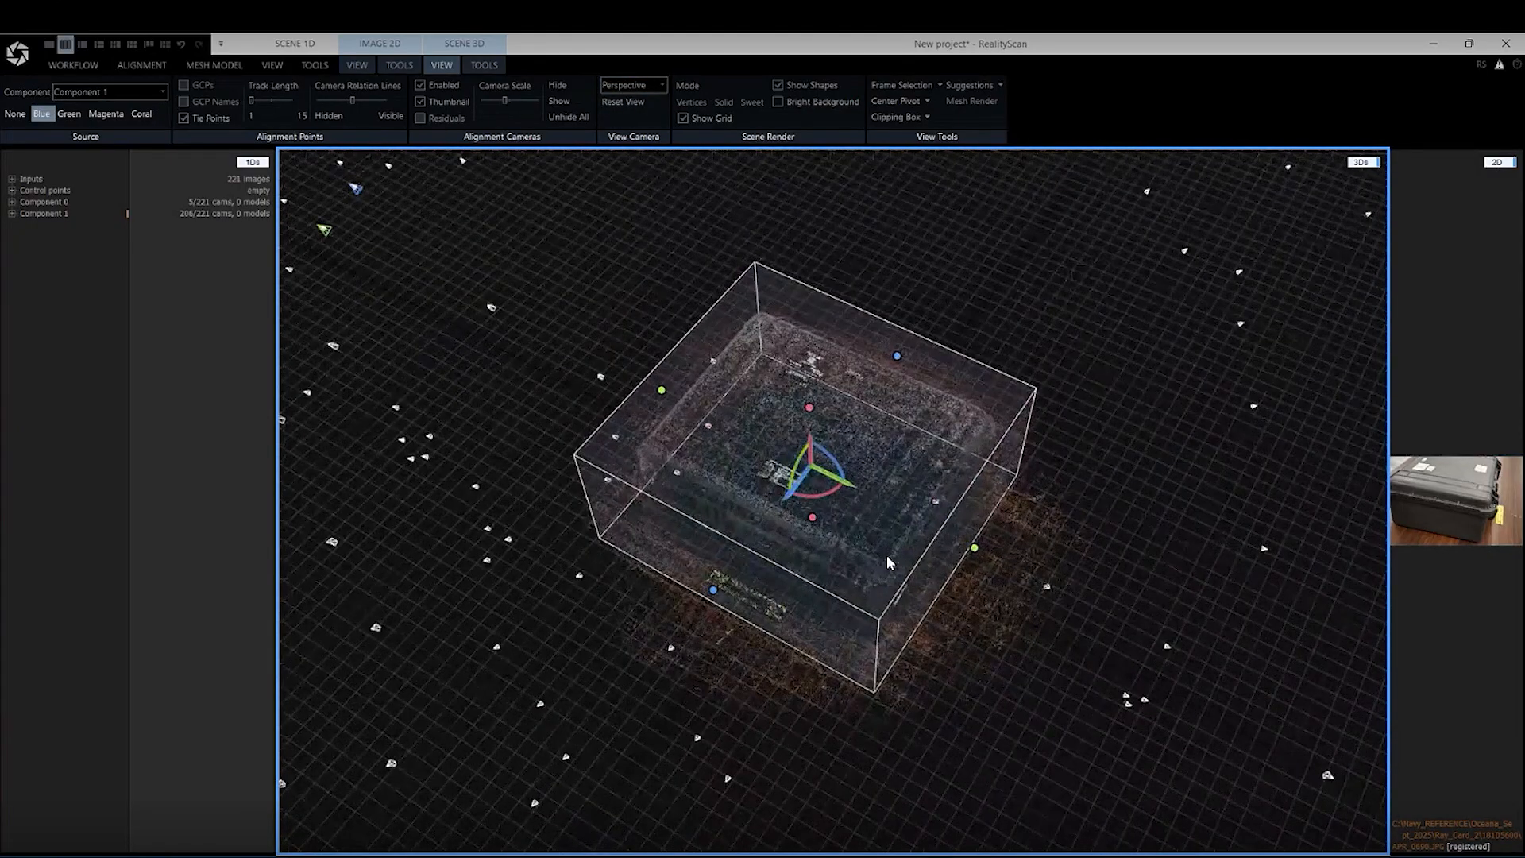
pyautogui.moveTo(885, 557); pyautogui.dragTo(975, 498)
pyautogui.moveTo(960, 486); pyautogui.dragTo(908, 500)
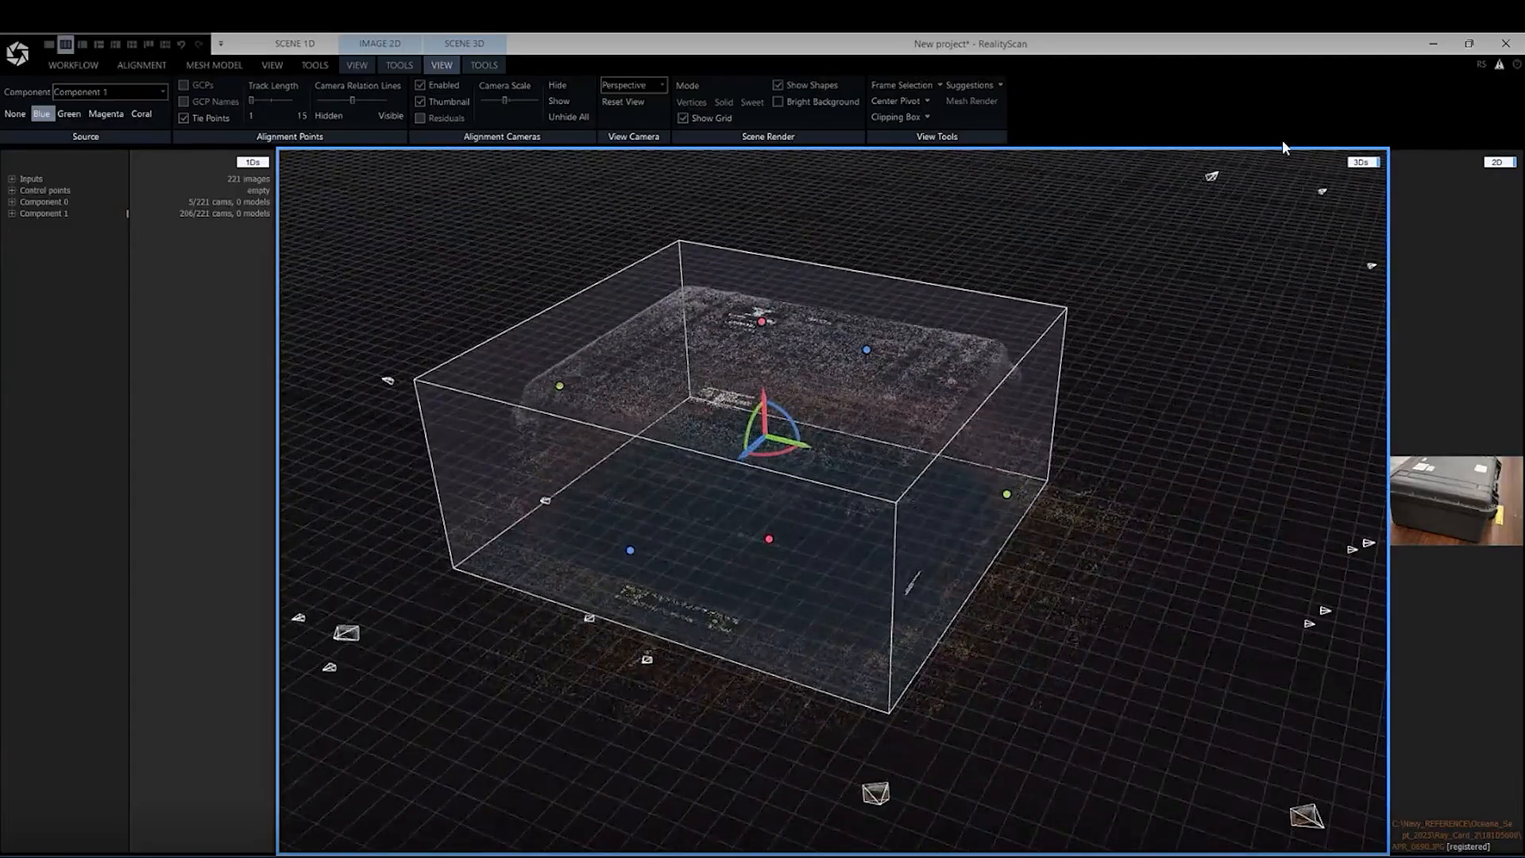
# Build the mesh model inside the reconstruction region at Normal Detail
pyautogui.click(215, 64)
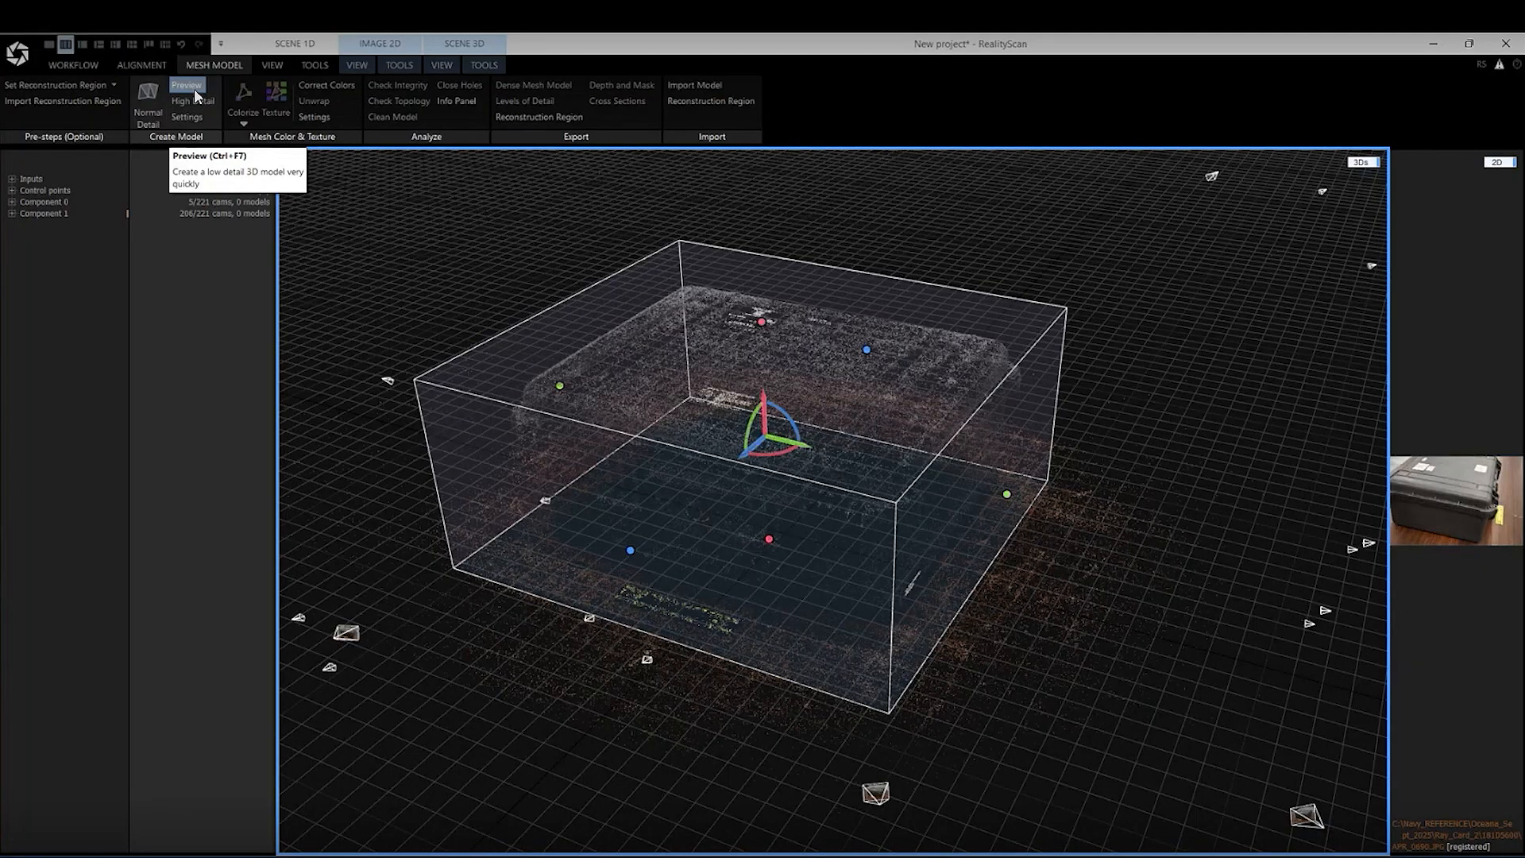
pyautogui.click(151, 92)
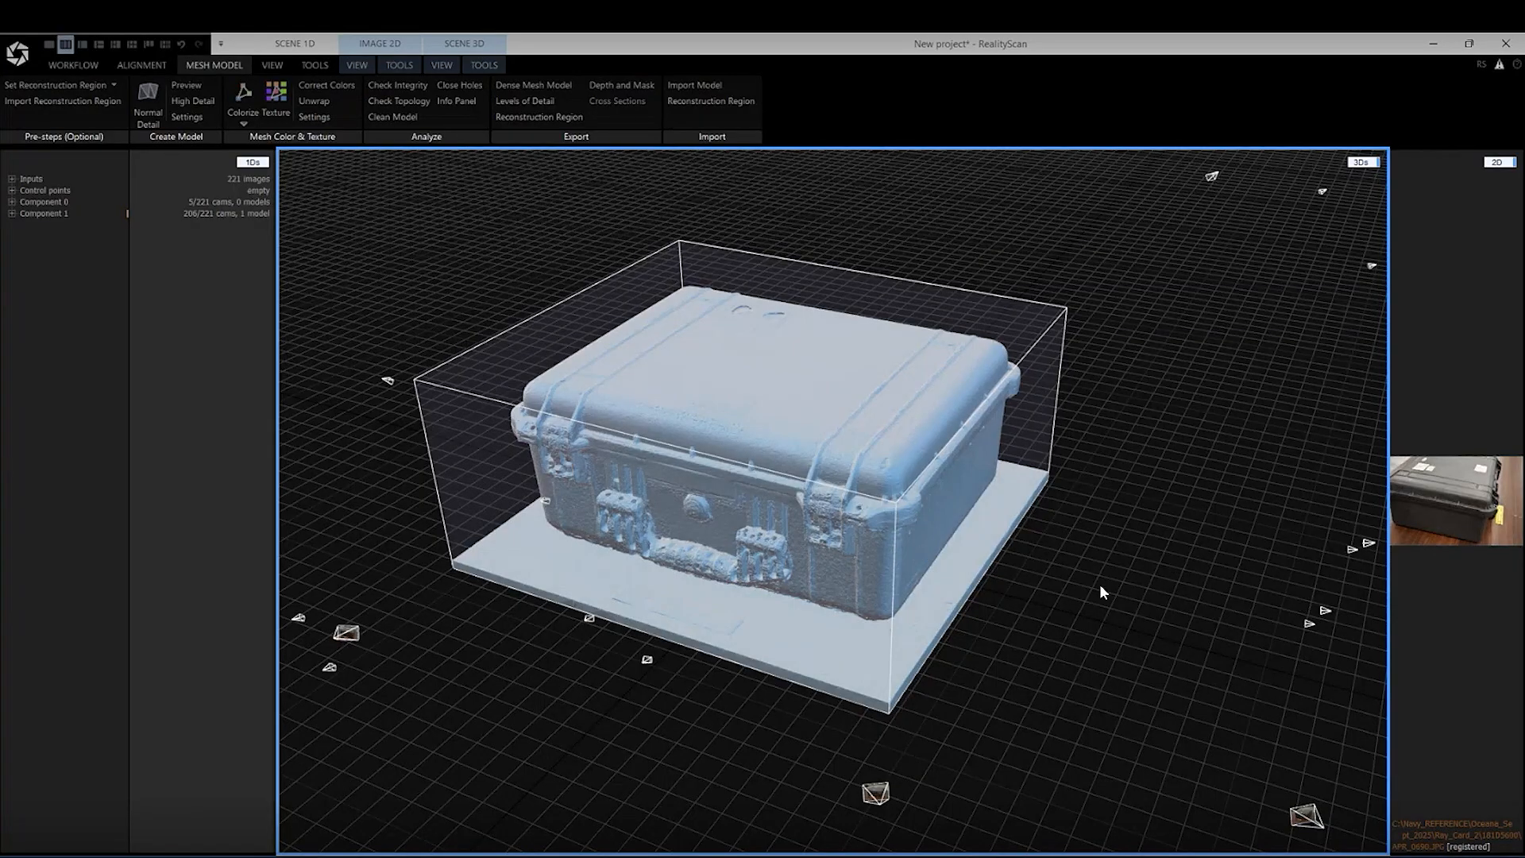
# Inspect the reconstructed case mesh up close and from several angles, including its latches, handle and lid
pyautogui.moveTo(1100, 589)
pyautogui.mouseDown()
pyautogui.moveTo(832, 574)
pyautogui.moveTo(764, 546)
pyautogui.moveTo(969, 549)
pyautogui.moveTo(738, 472)
pyautogui.moveTo(818, 480)
pyautogui.moveTo(848, 470)
pyautogui.moveTo(774, 475)
pyautogui.moveTo(988, 436)
pyautogui.moveTo(910, 510)
pyautogui.moveTo(771, 499)
pyautogui.mouseUp()
pyautogui.scroll(-1, 771, 498)
pyautogui.scroll(-1, 798, 543)
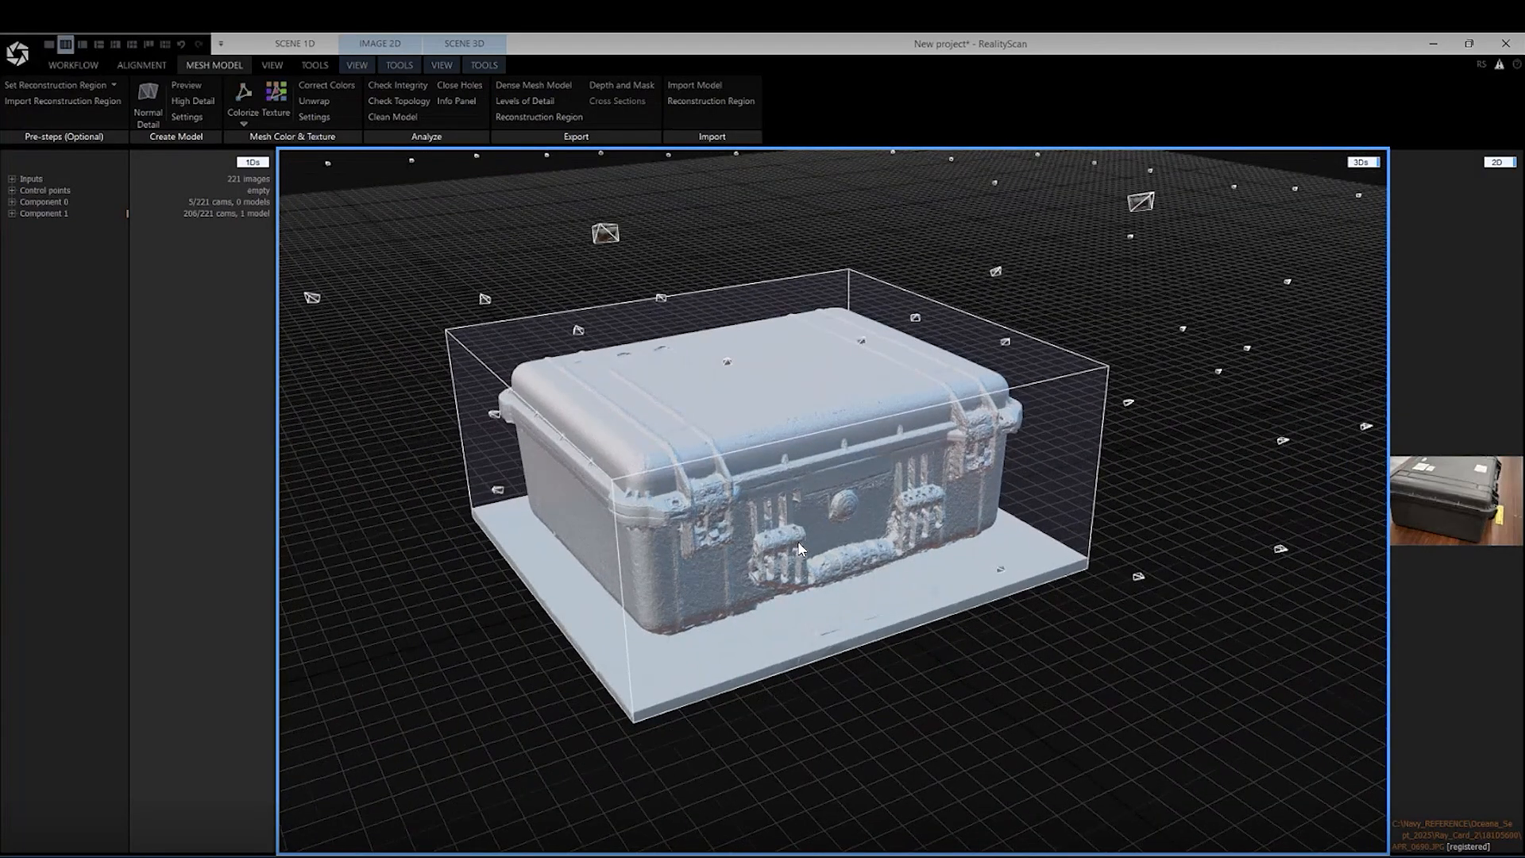
pyautogui.moveTo(800, 548)
pyautogui.mouseDown()
pyautogui.moveTo(679, 597)
pyautogui.moveTo(674, 580)
pyautogui.moveTo(827, 557)
pyautogui.mouseUp()
pyautogui.moveTo(953, 556); pyautogui.dragTo(929, 618)
pyautogui.scroll(2, 1022, 645)
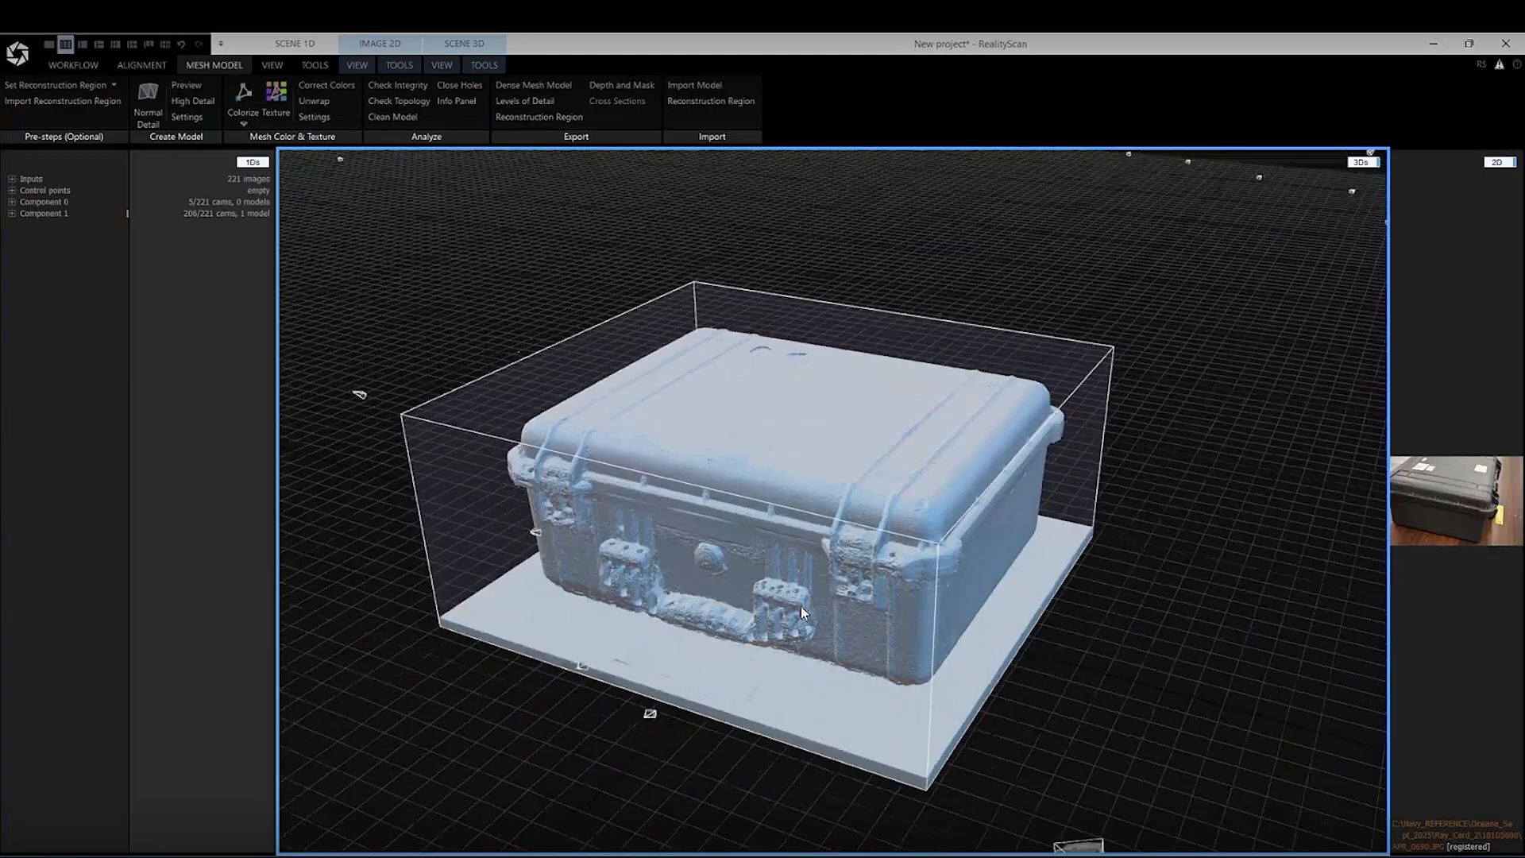
pyautogui.scroll(-2, 801, 607)
pyautogui.scroll(2, 724, 712)
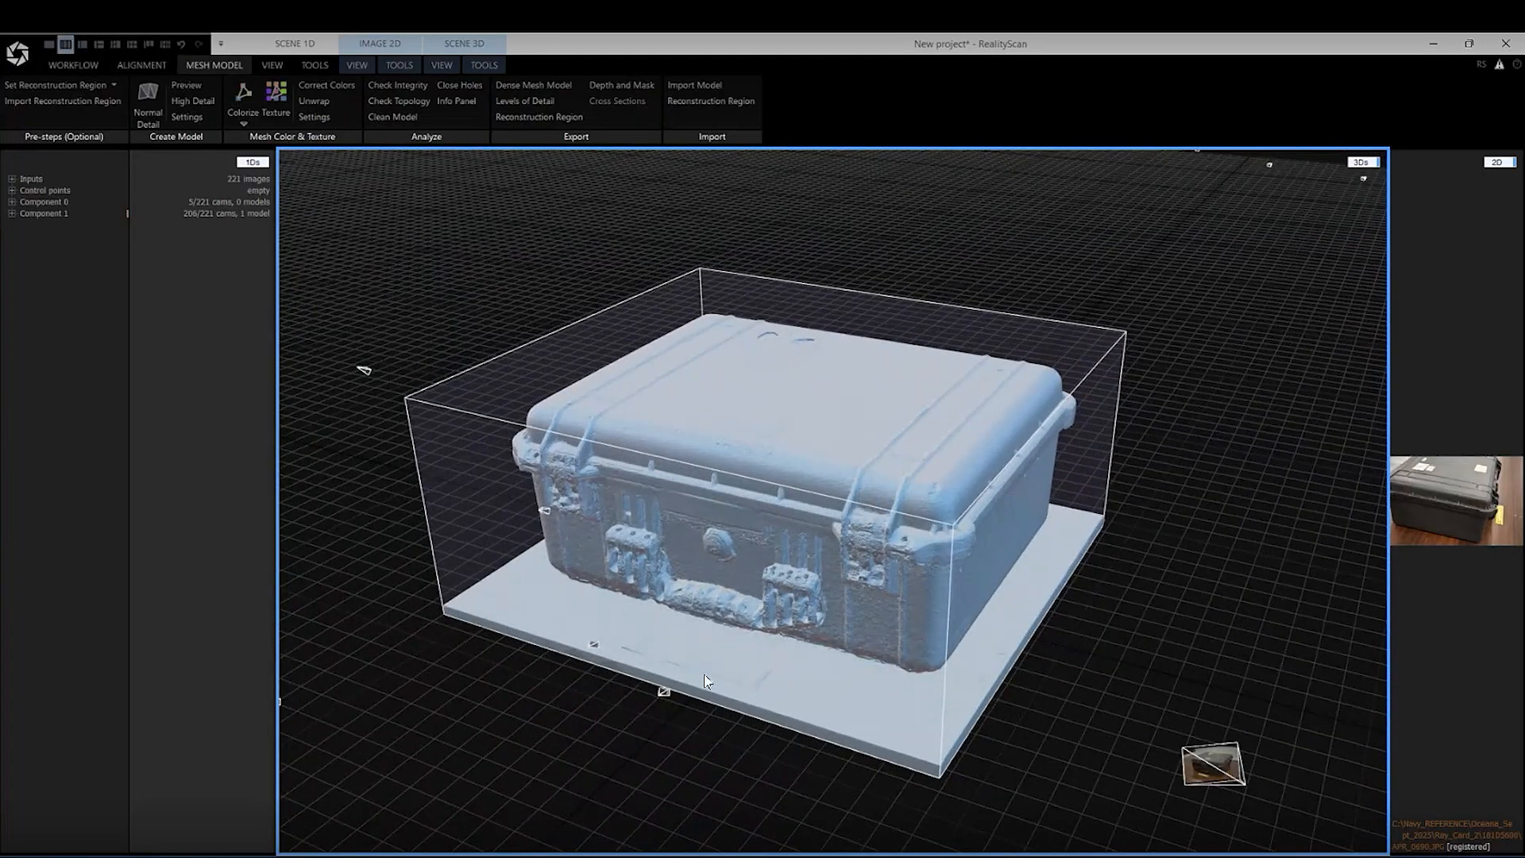
pyautogui.moveTo(685, 579); pyautogui.dragTo(810, 509)
# Turn off the alignment cameras in the 3D scene and view the case front-on at floor level
pyautogui.click(441, 65)
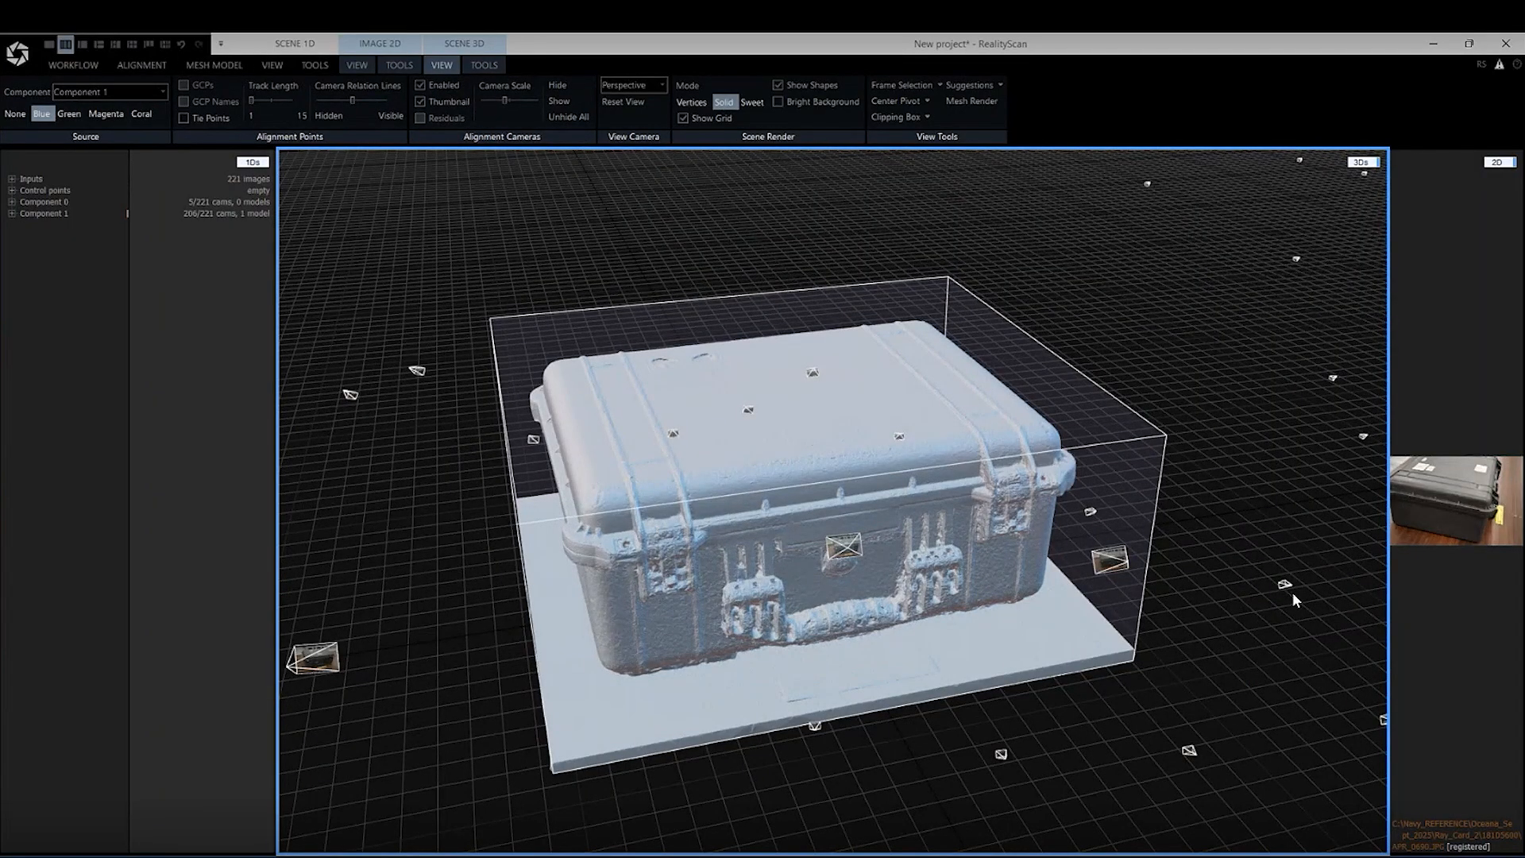
pyautogui.click(420, 84)
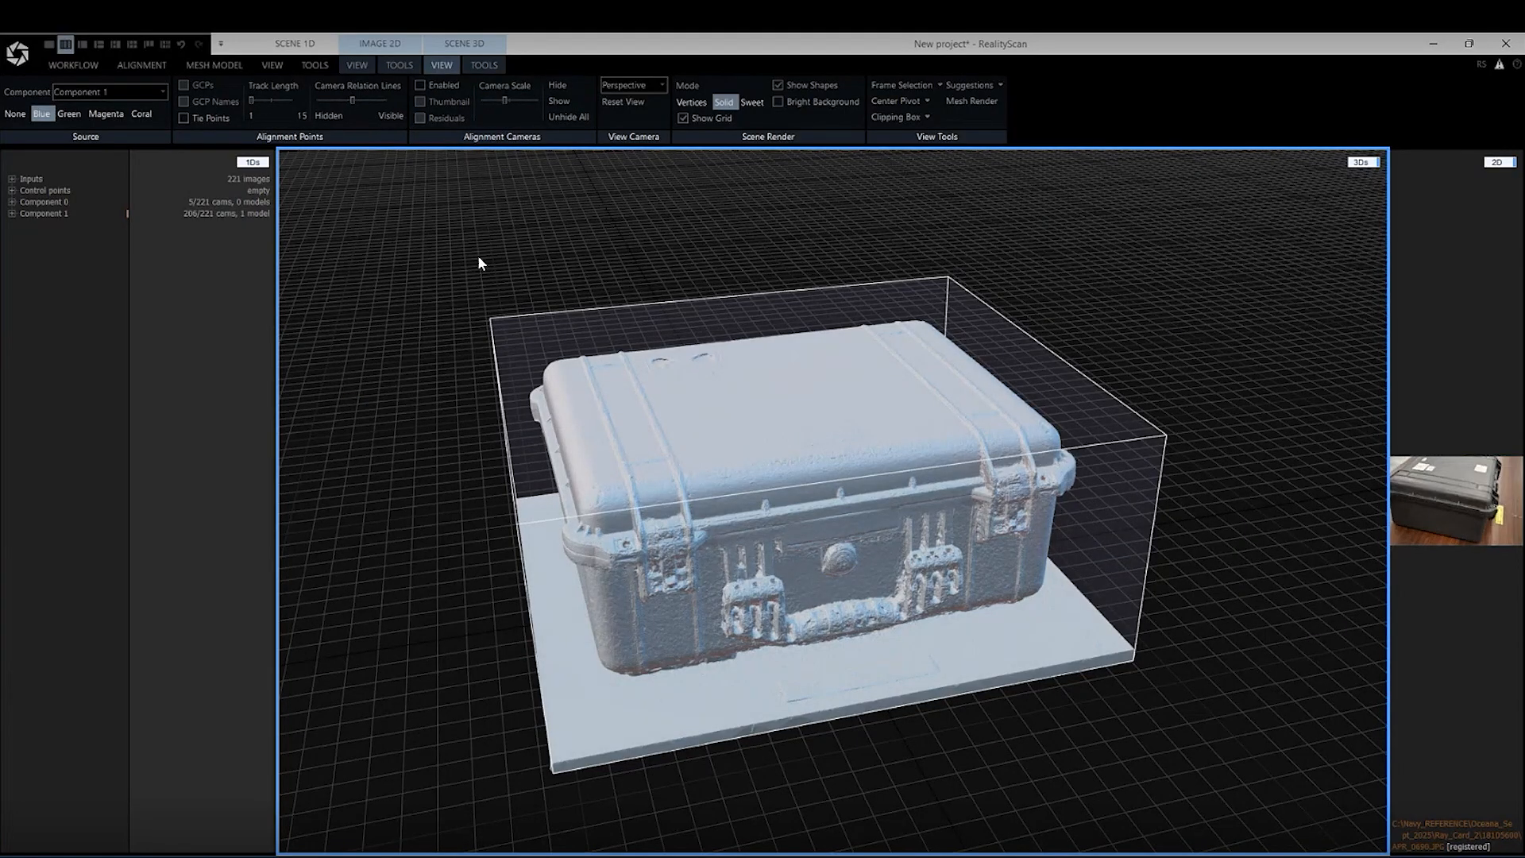
pyautogui.moveTo(623, 287); pyautogui.dragTo(594, 204)
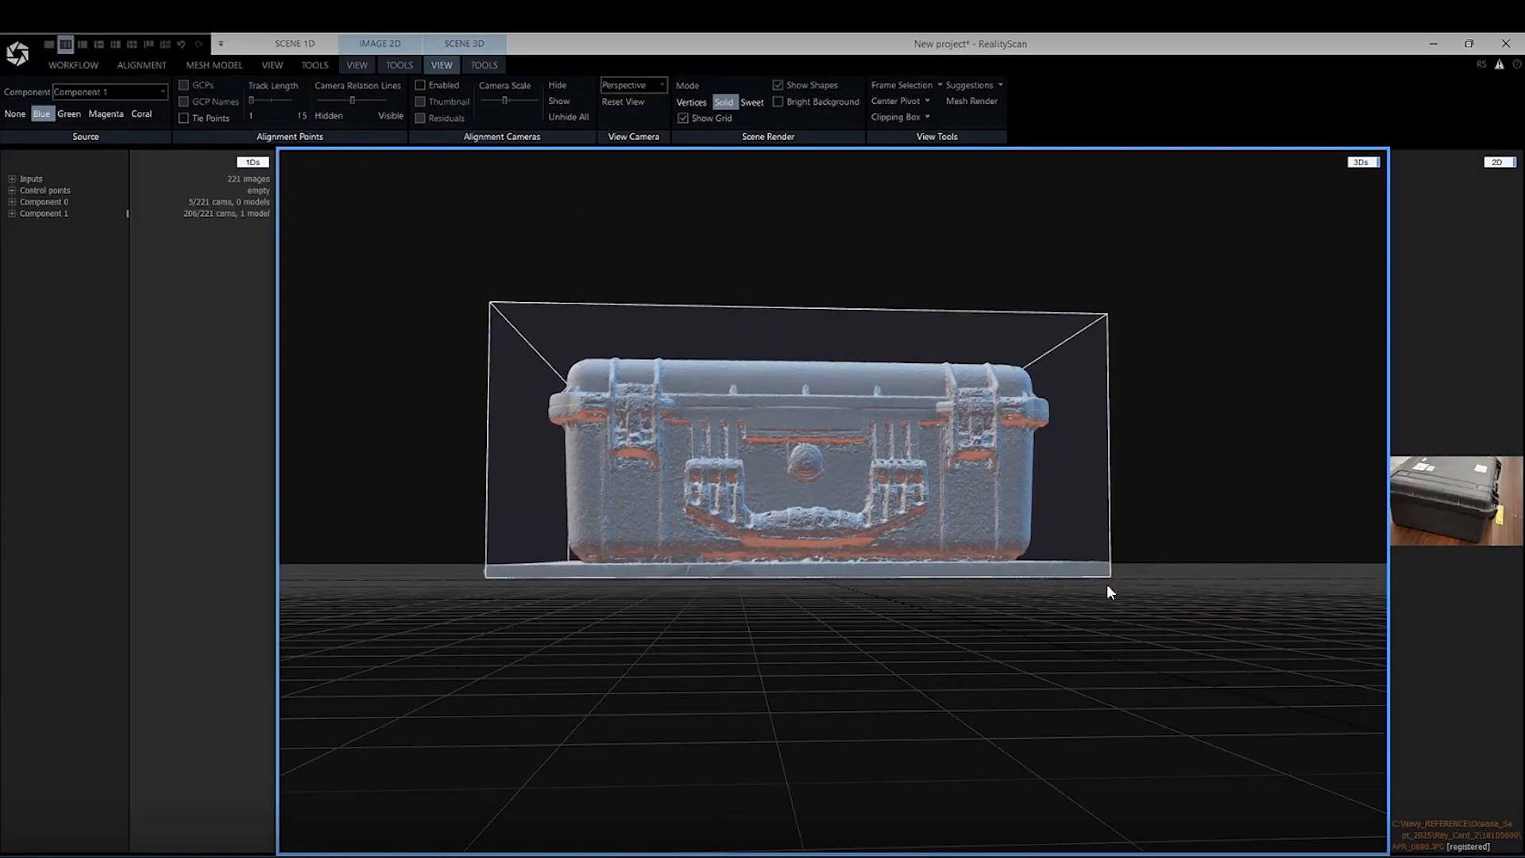
pyautogui.moveTo(1068, 570); pyautogui.dragTo(930, 438)
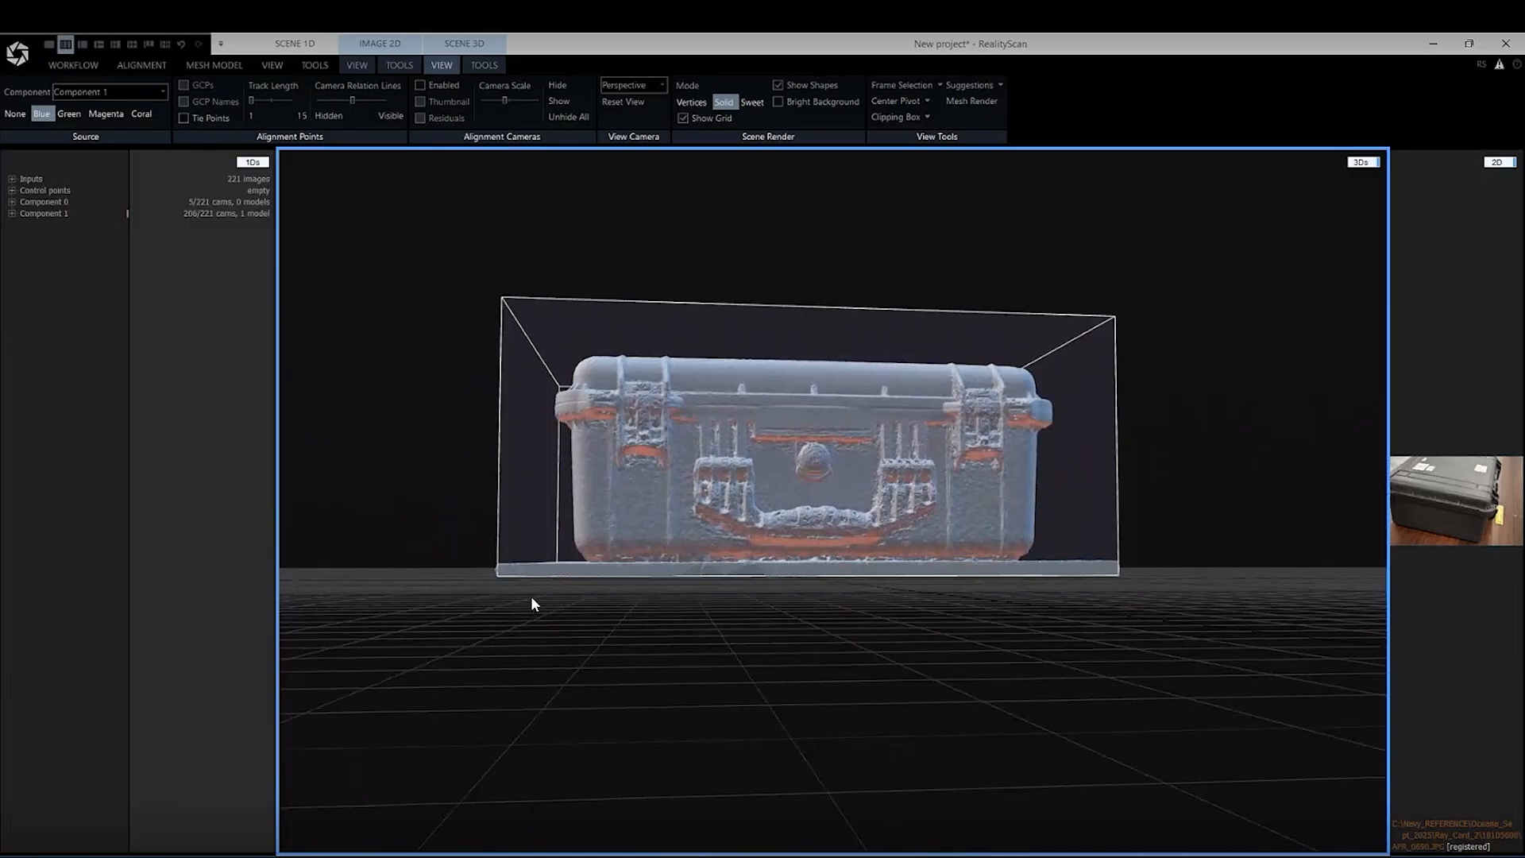
# In the Left view, select the lower part of the floor slab with a rectangle and filter those triangles out
pyautogui.click(482, 66)
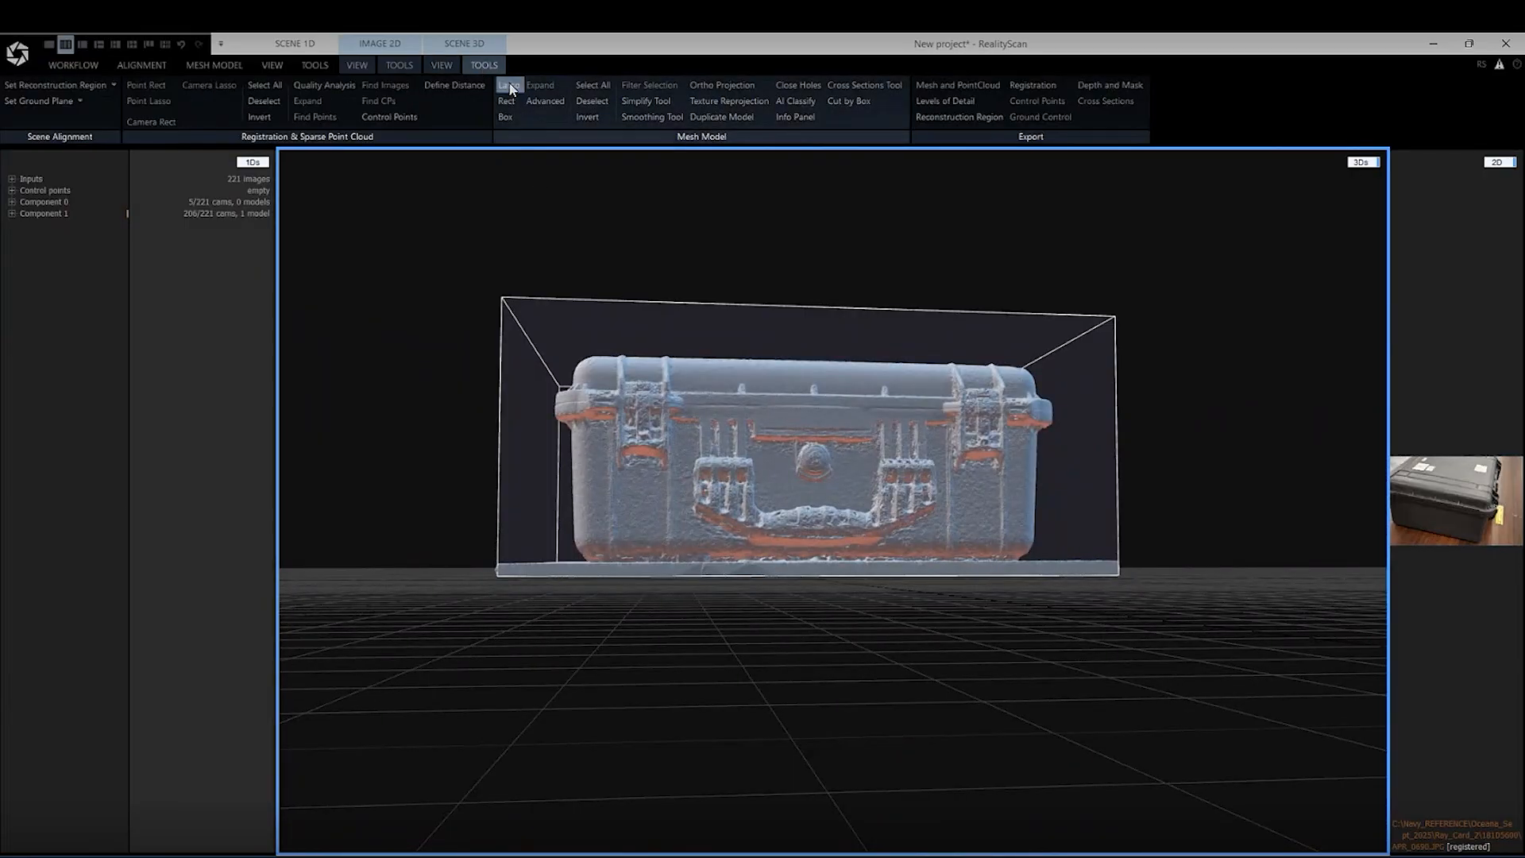
pyautogui.click(441, 65)
pyautogui.click(634, 85)
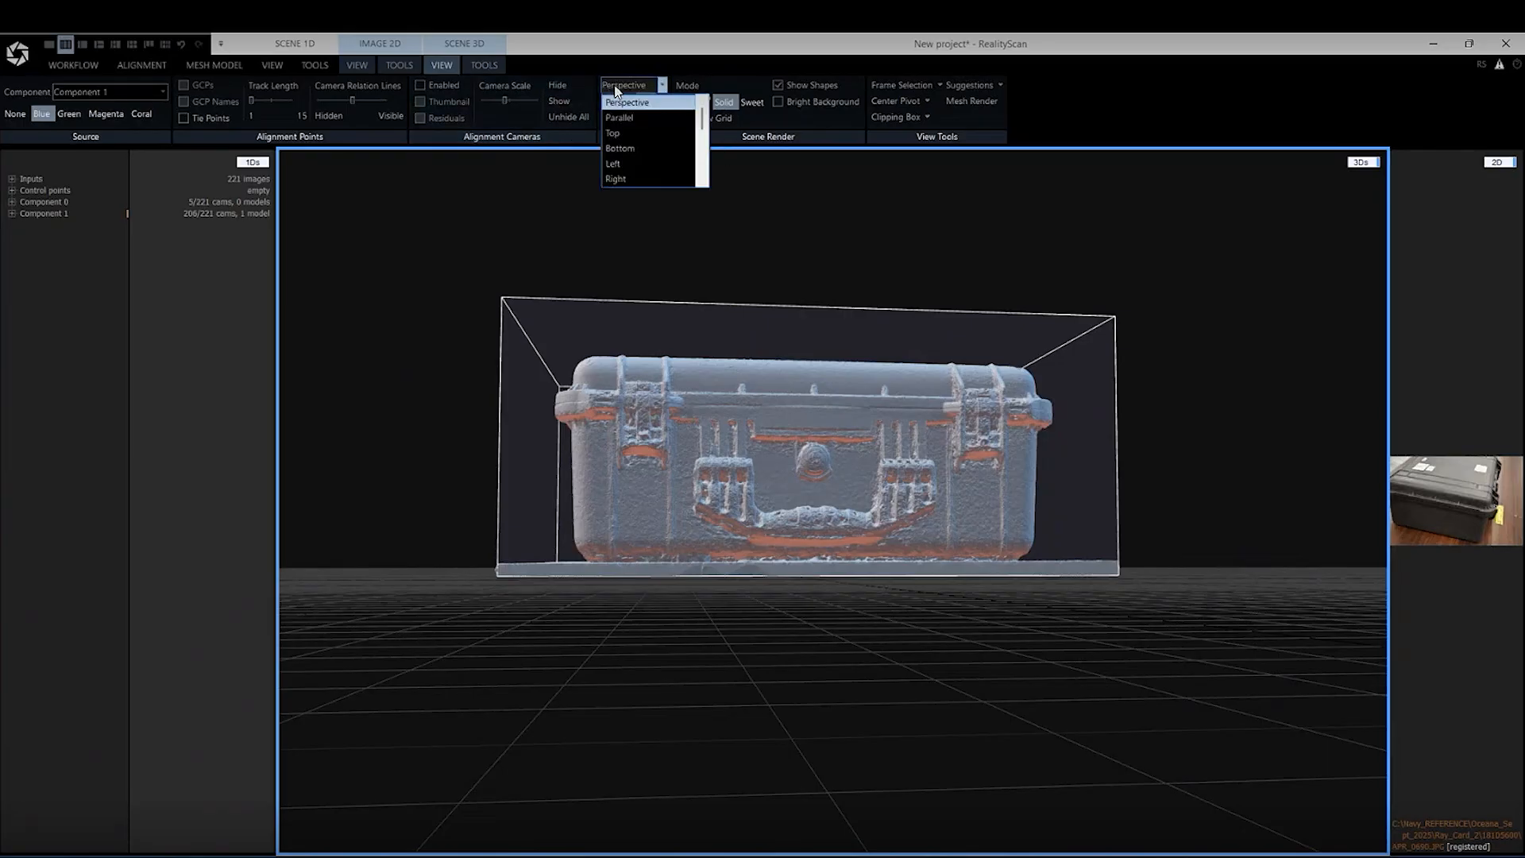
pyautogui.click(634, 163)
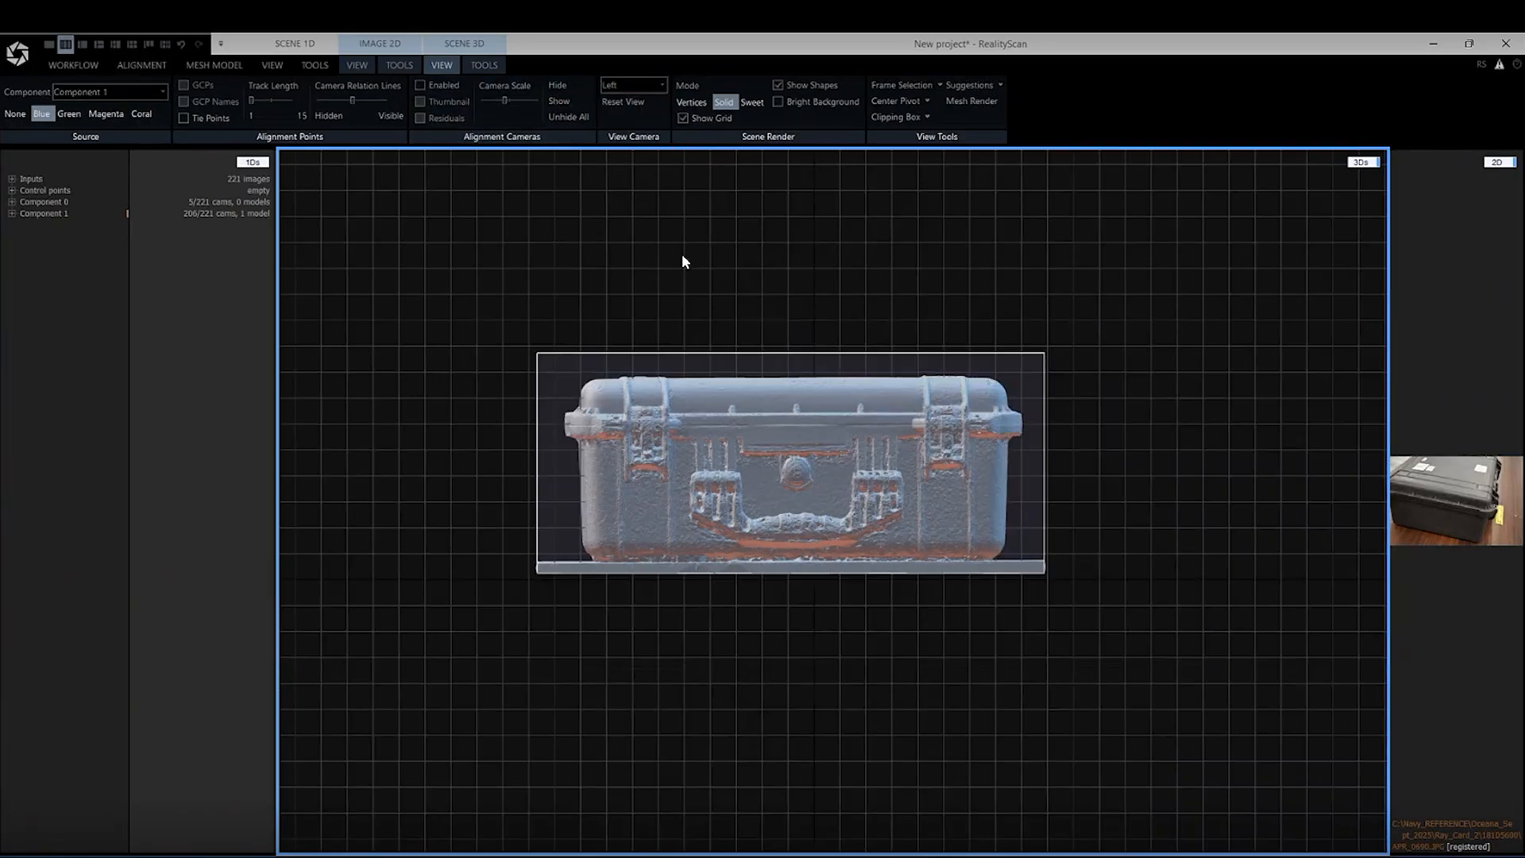
pyautogui.click(480, 65)
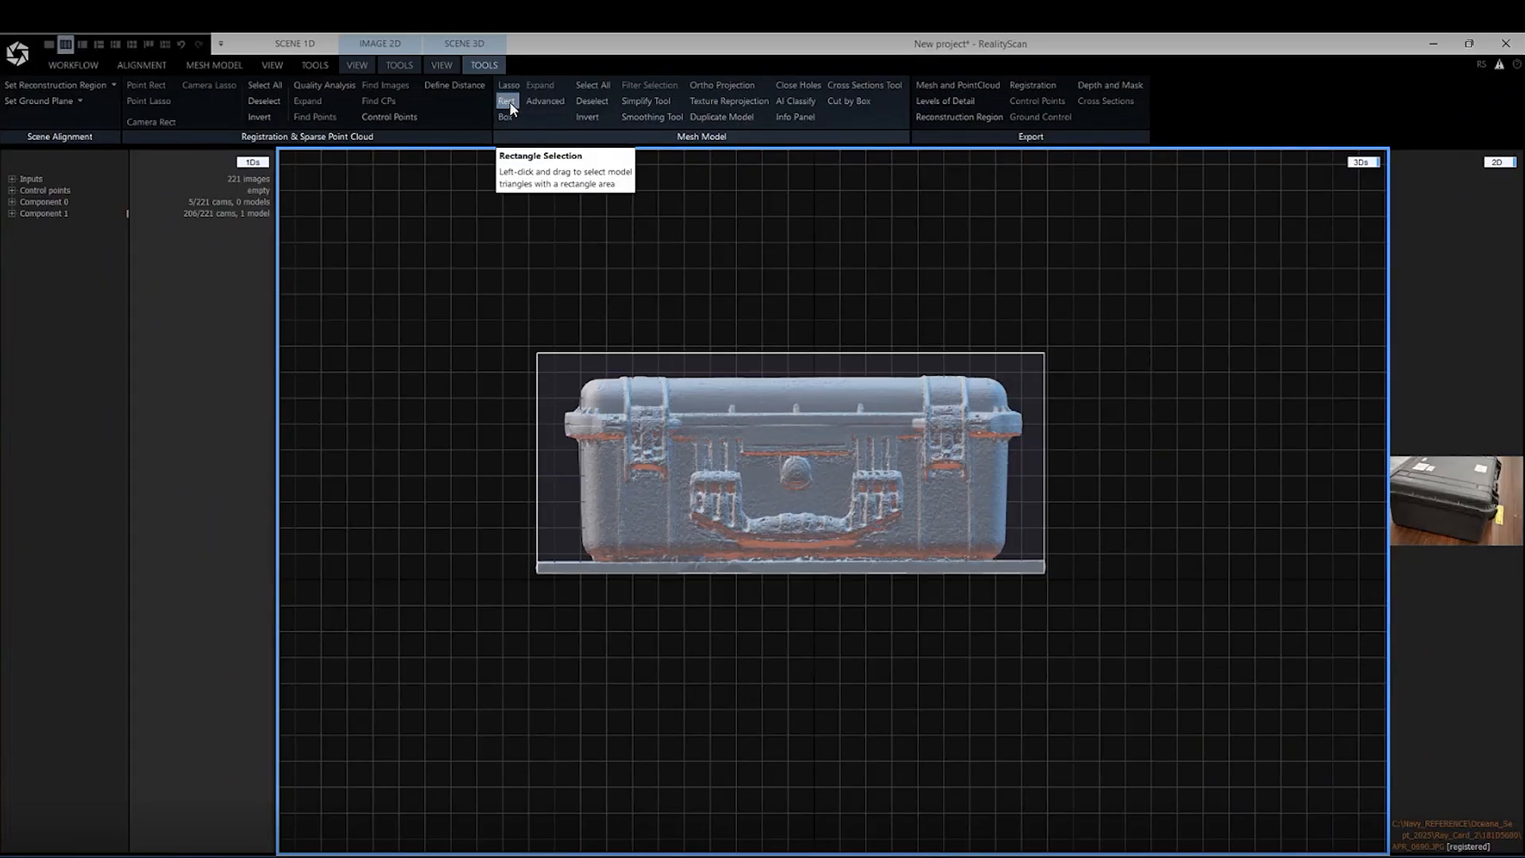
pyautogui.click(507, 100)
pyautogui.moveTo(491, 645); pyautogui.dragTo(1083, 566)
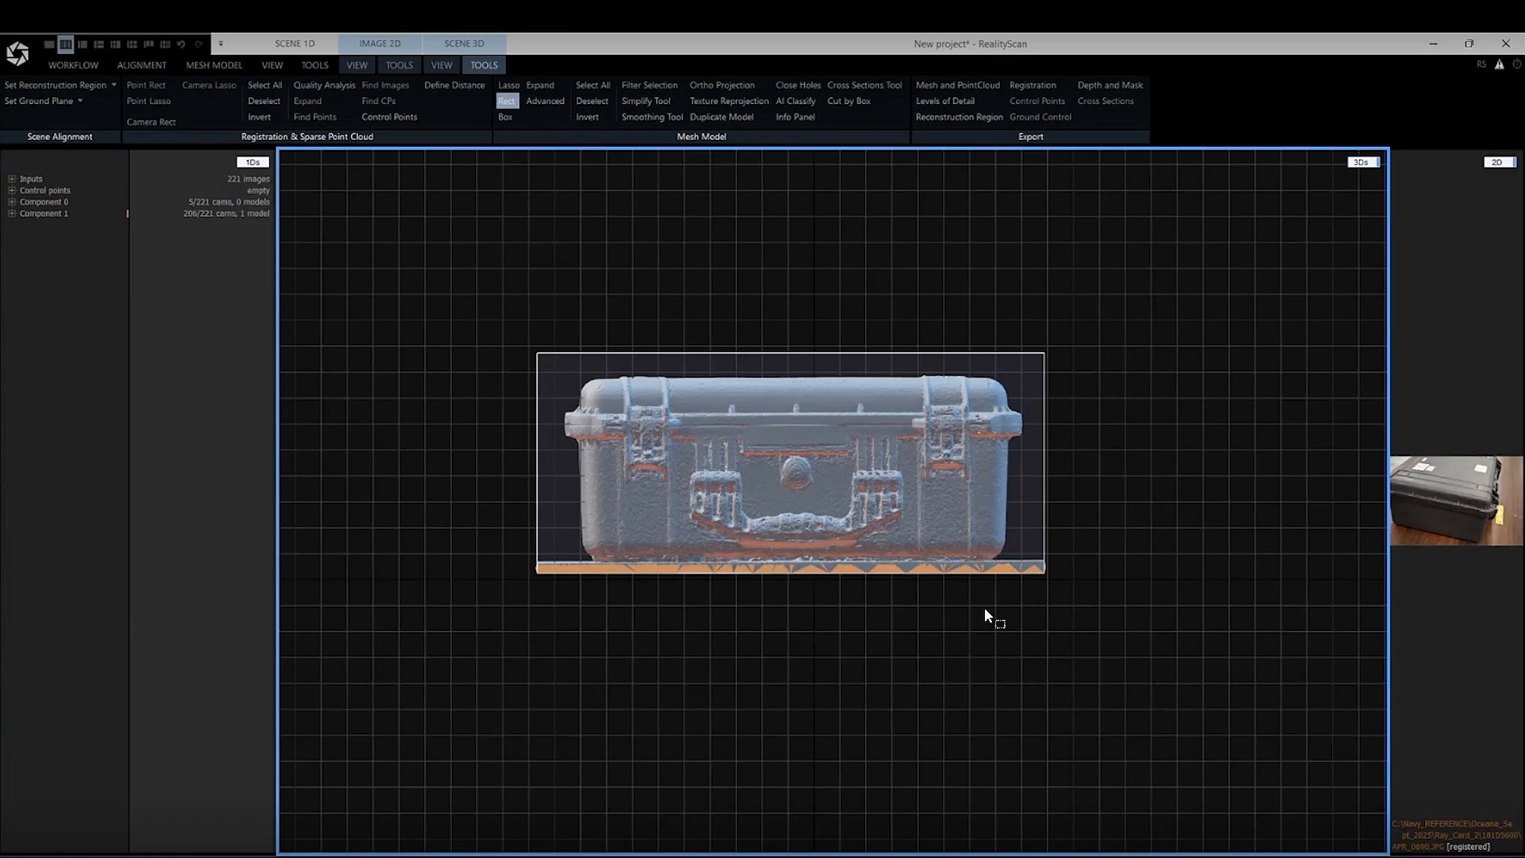
pyautogui.scroll(5, 721, 527)
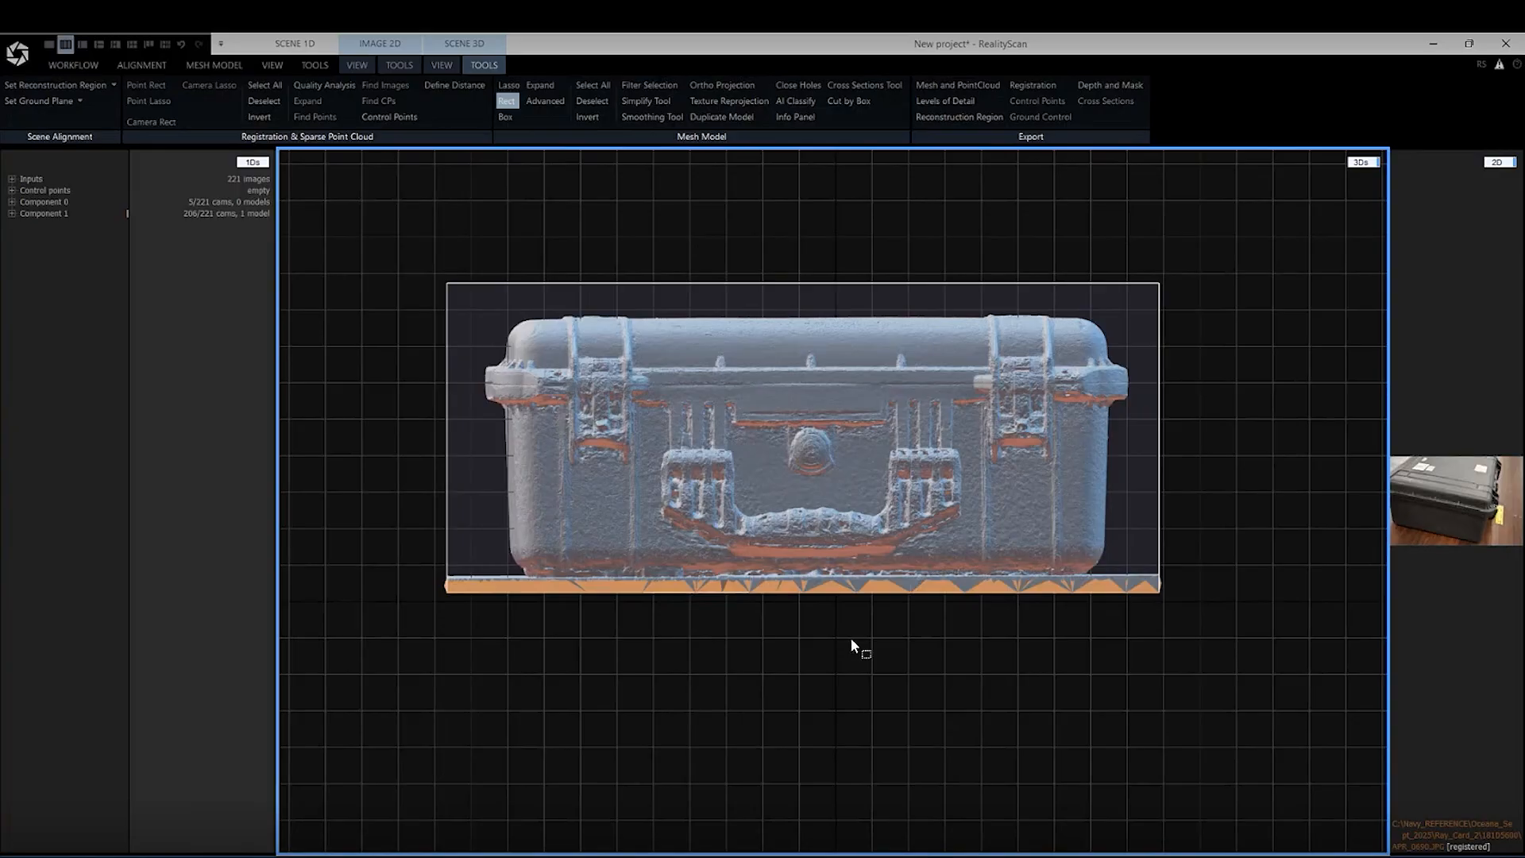
pyautogui.click(650, 85)
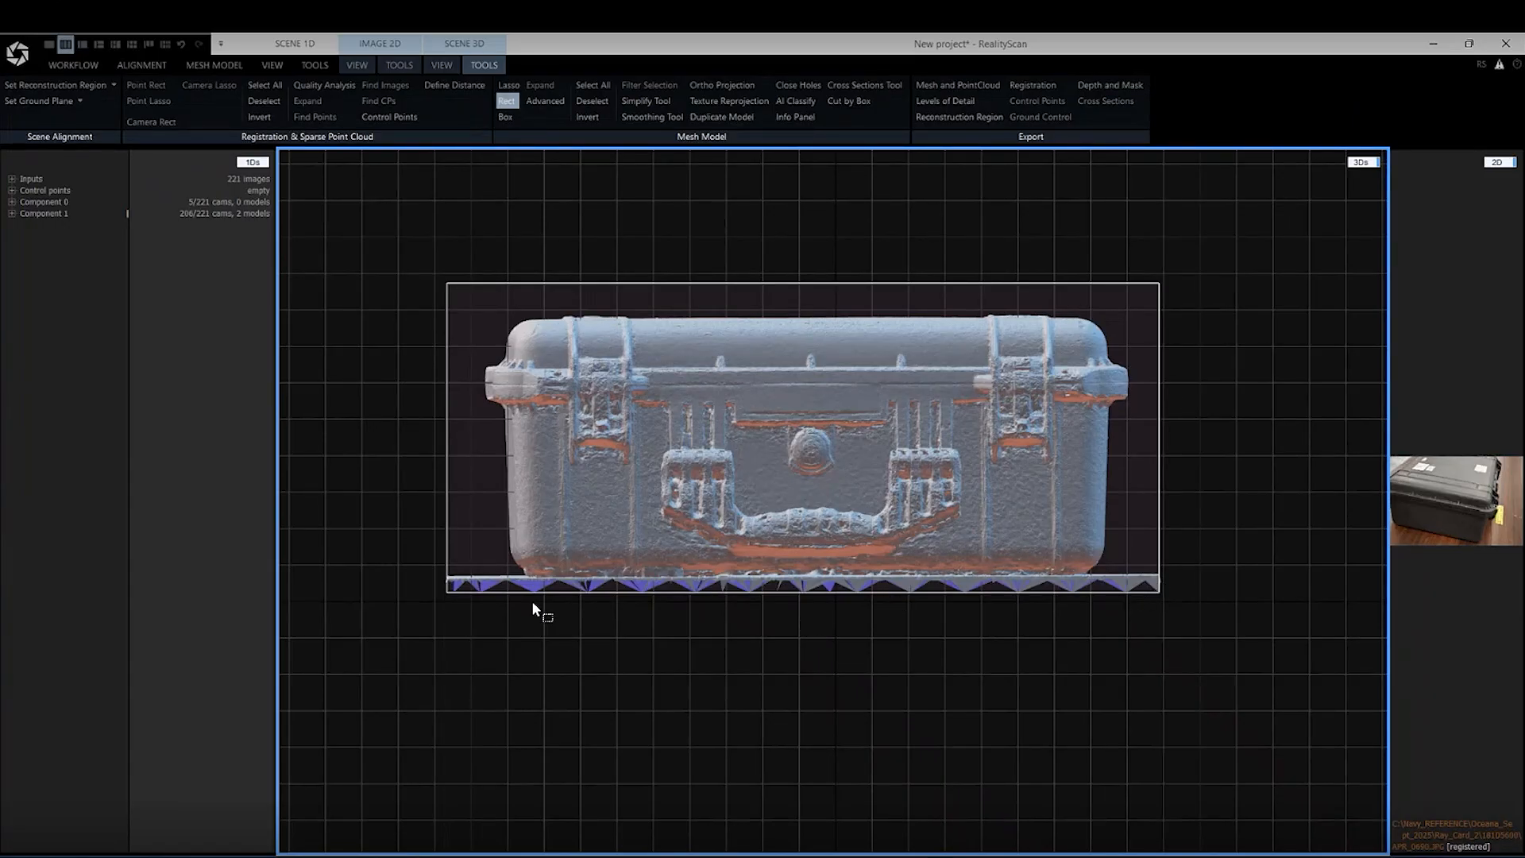
# Return to the Perspective view and examine the filtered mesh, especially the floor slab's edge beneath the case
pyautogui.click(442, 65)
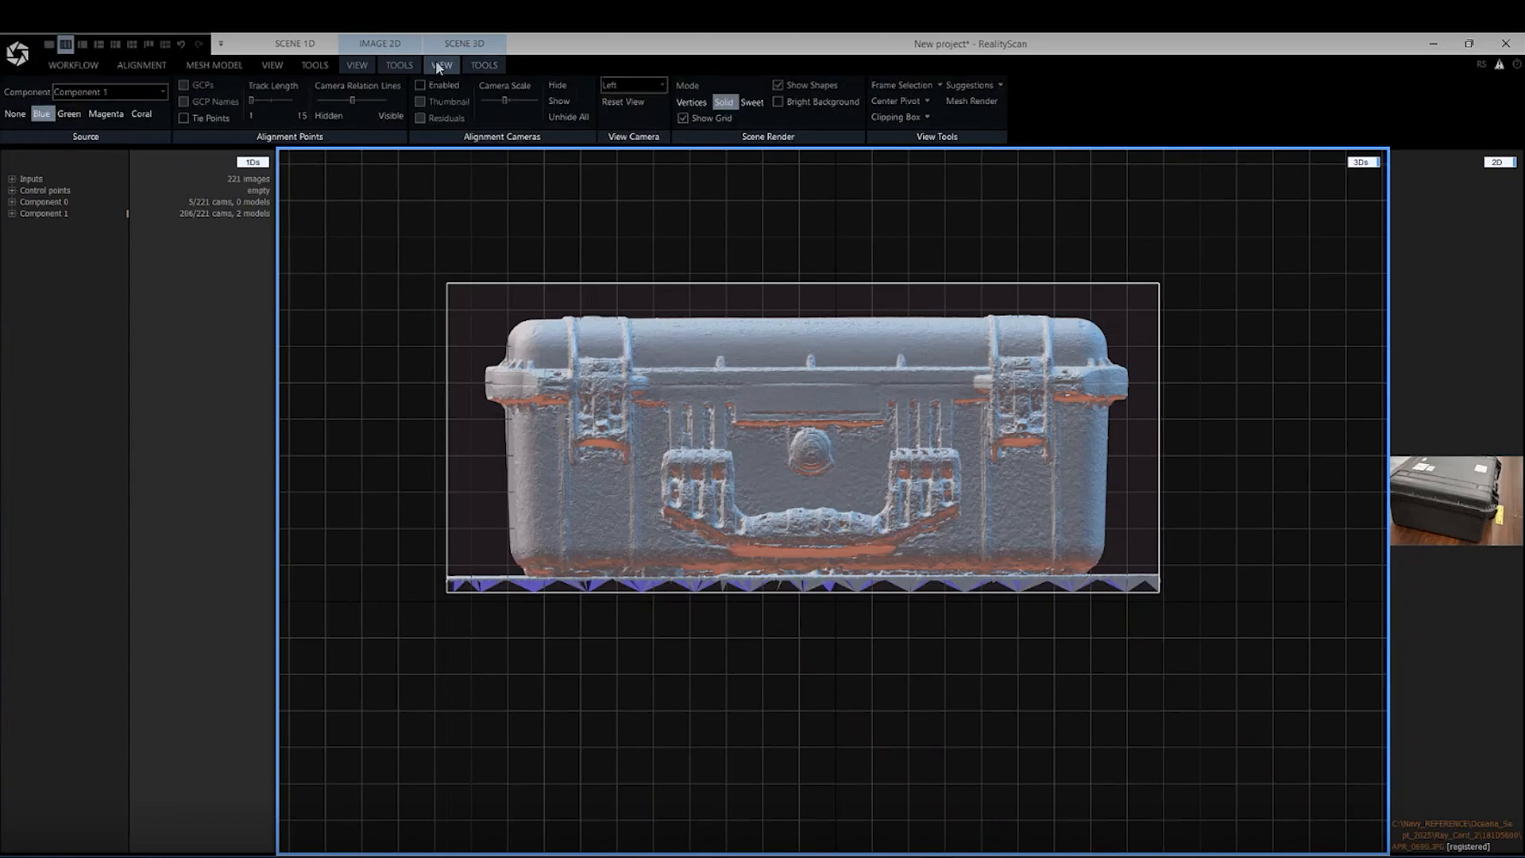
pyautogui.click(626, 87)
pyautogui.scroll(1, 631, 119)
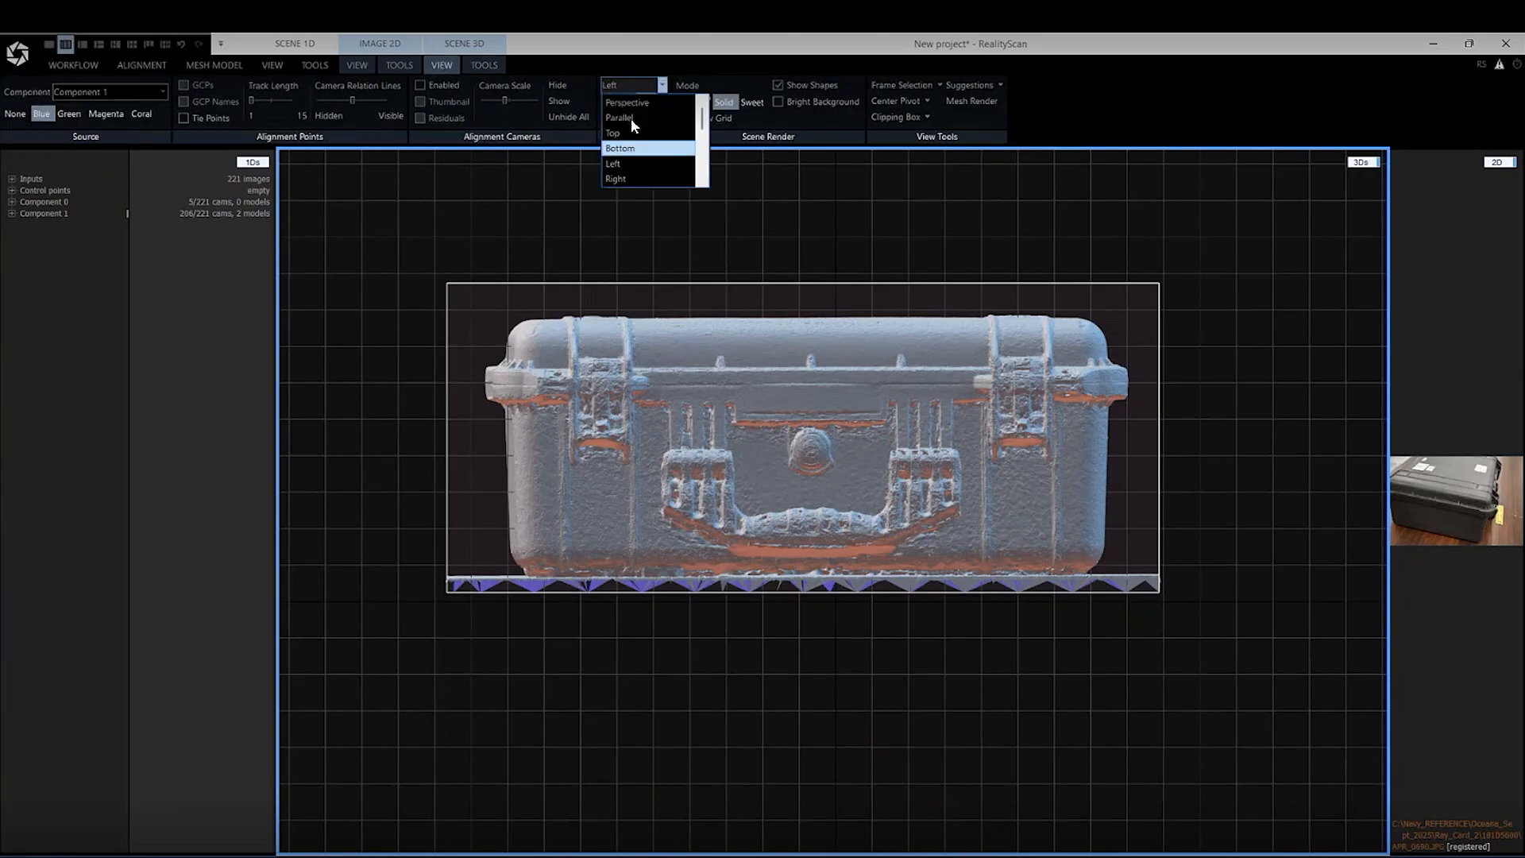
pyautogui.click(631, 103)
pyautogui.moveTo(1015, 468); pyautogui.dragTo(764, 725)
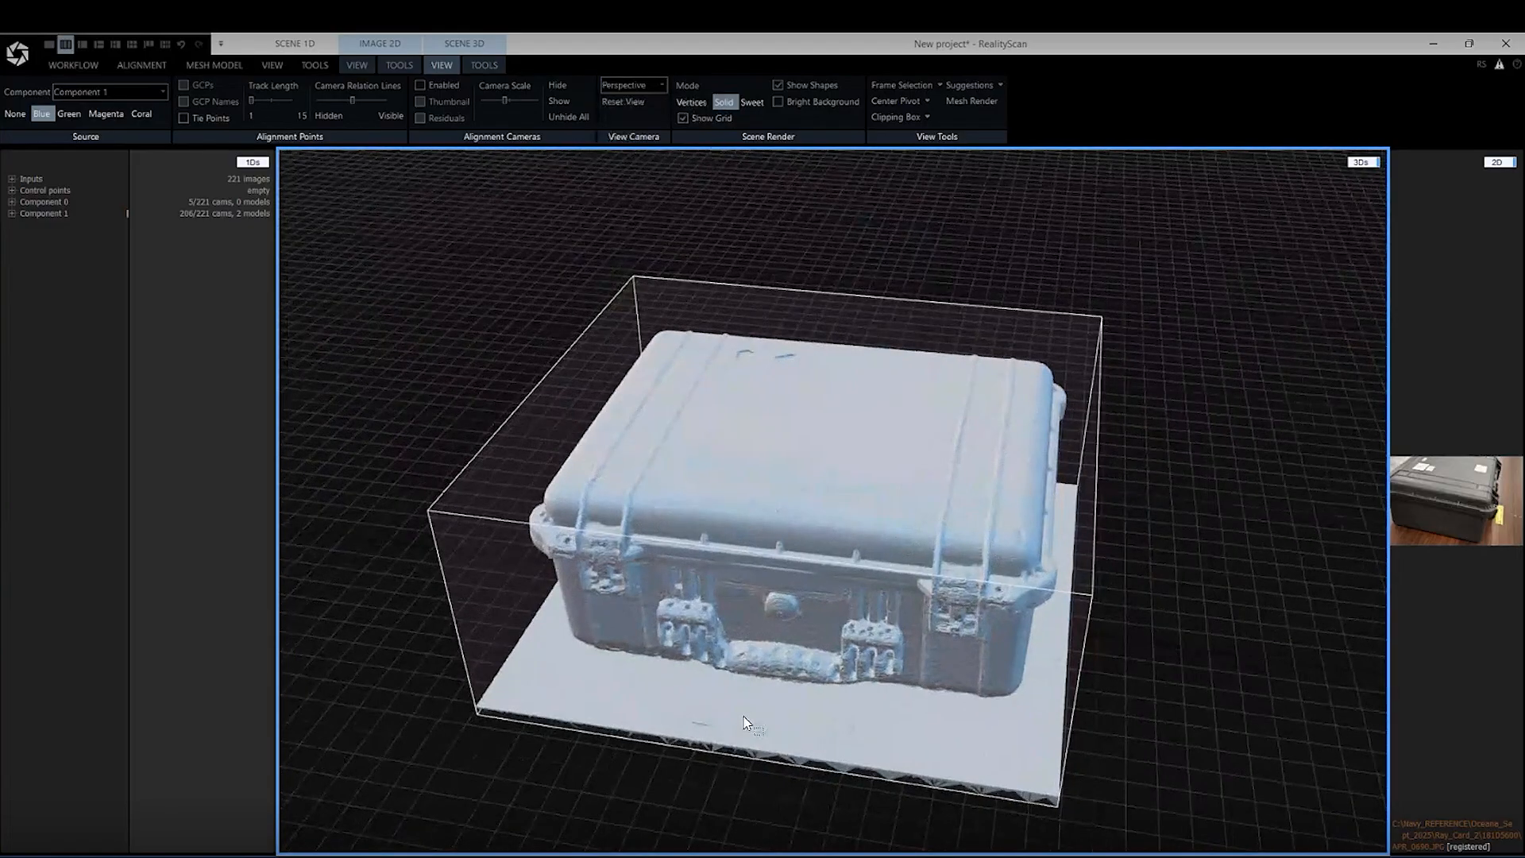
pyautogui.scroll(3, 818, 740)
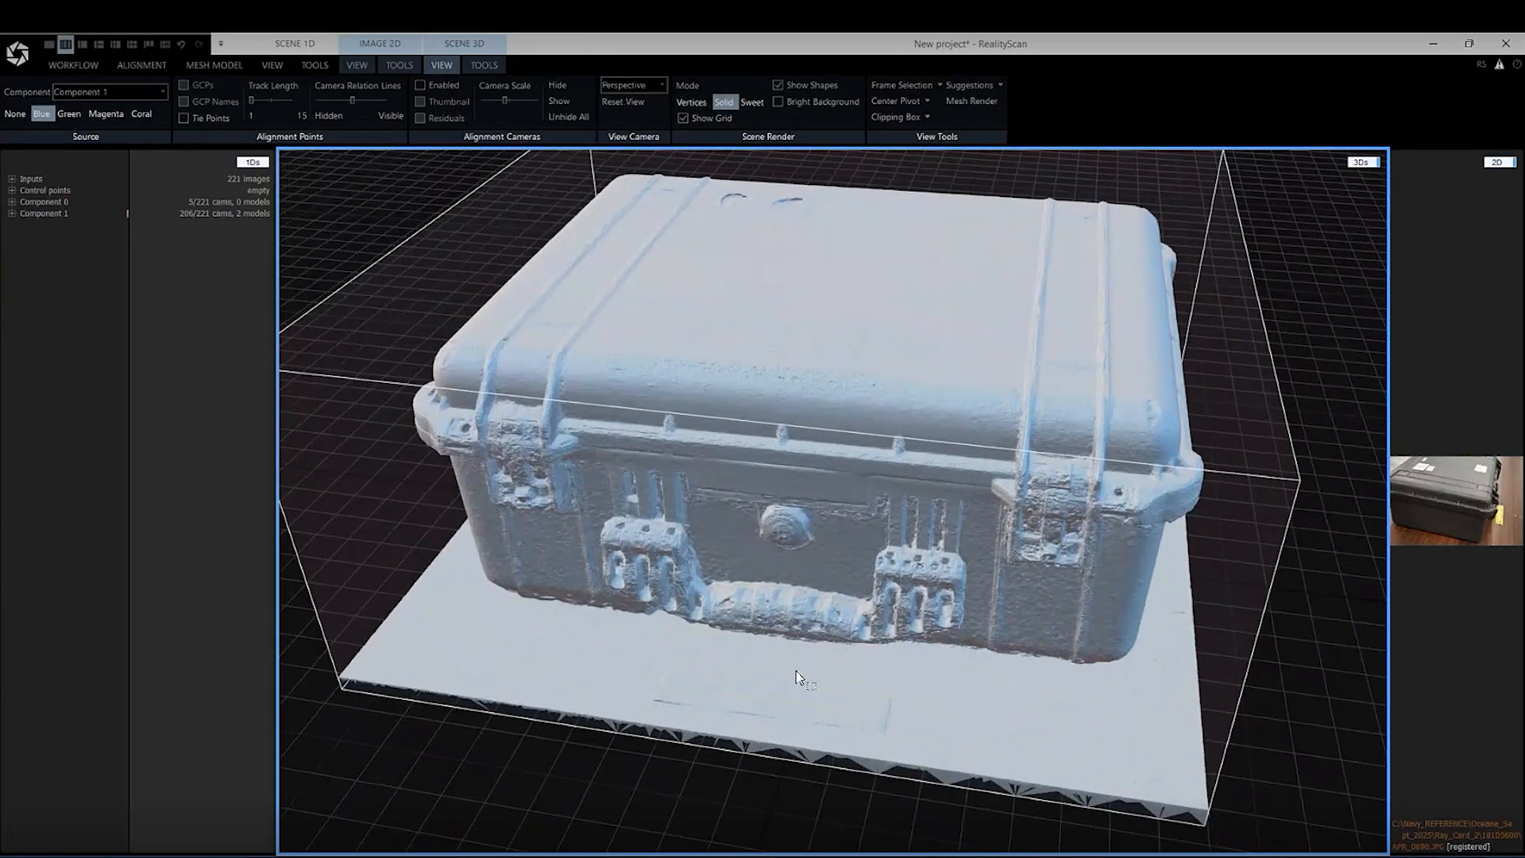
pyautogui.scroll(-3, 790, 548)
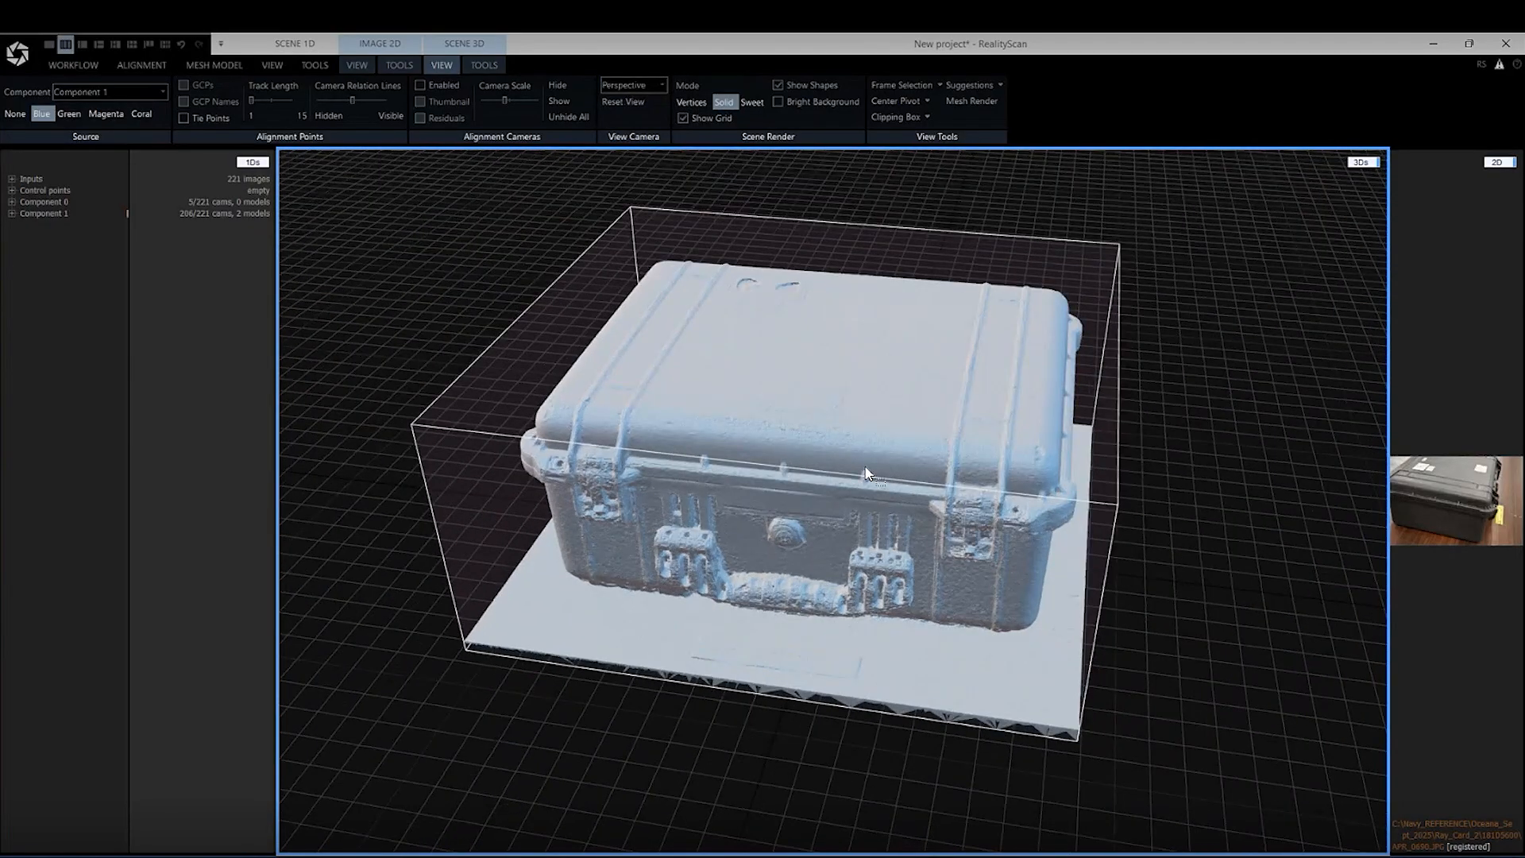
pyautogui.moveTo(1171, 557); pyautogui.dragTo(1127, 500)
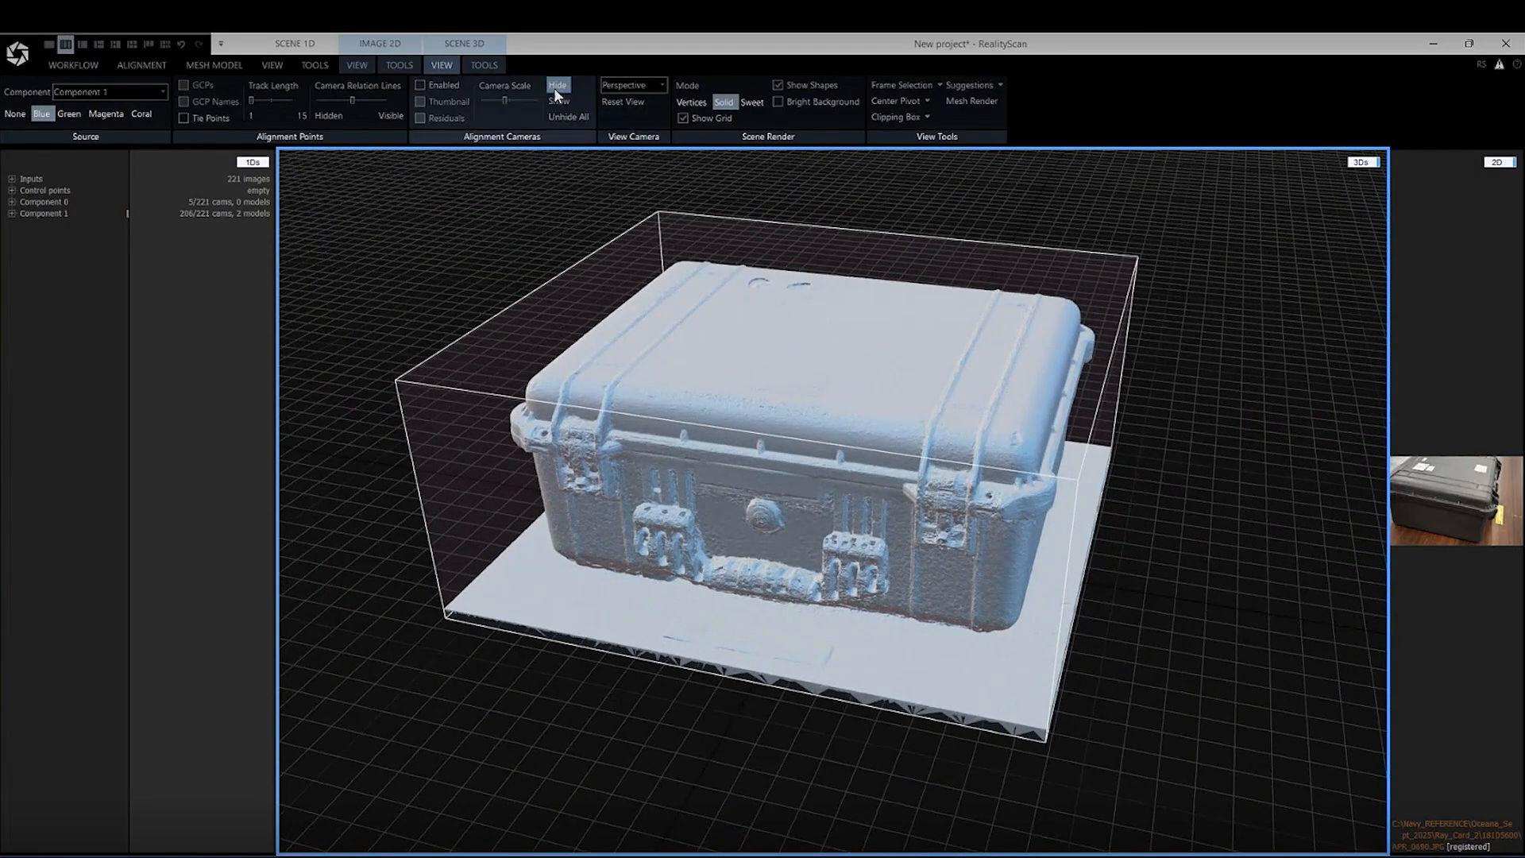
# Expand Component 1 to check its models and show the component's details
pyautogui.click(480, 65)
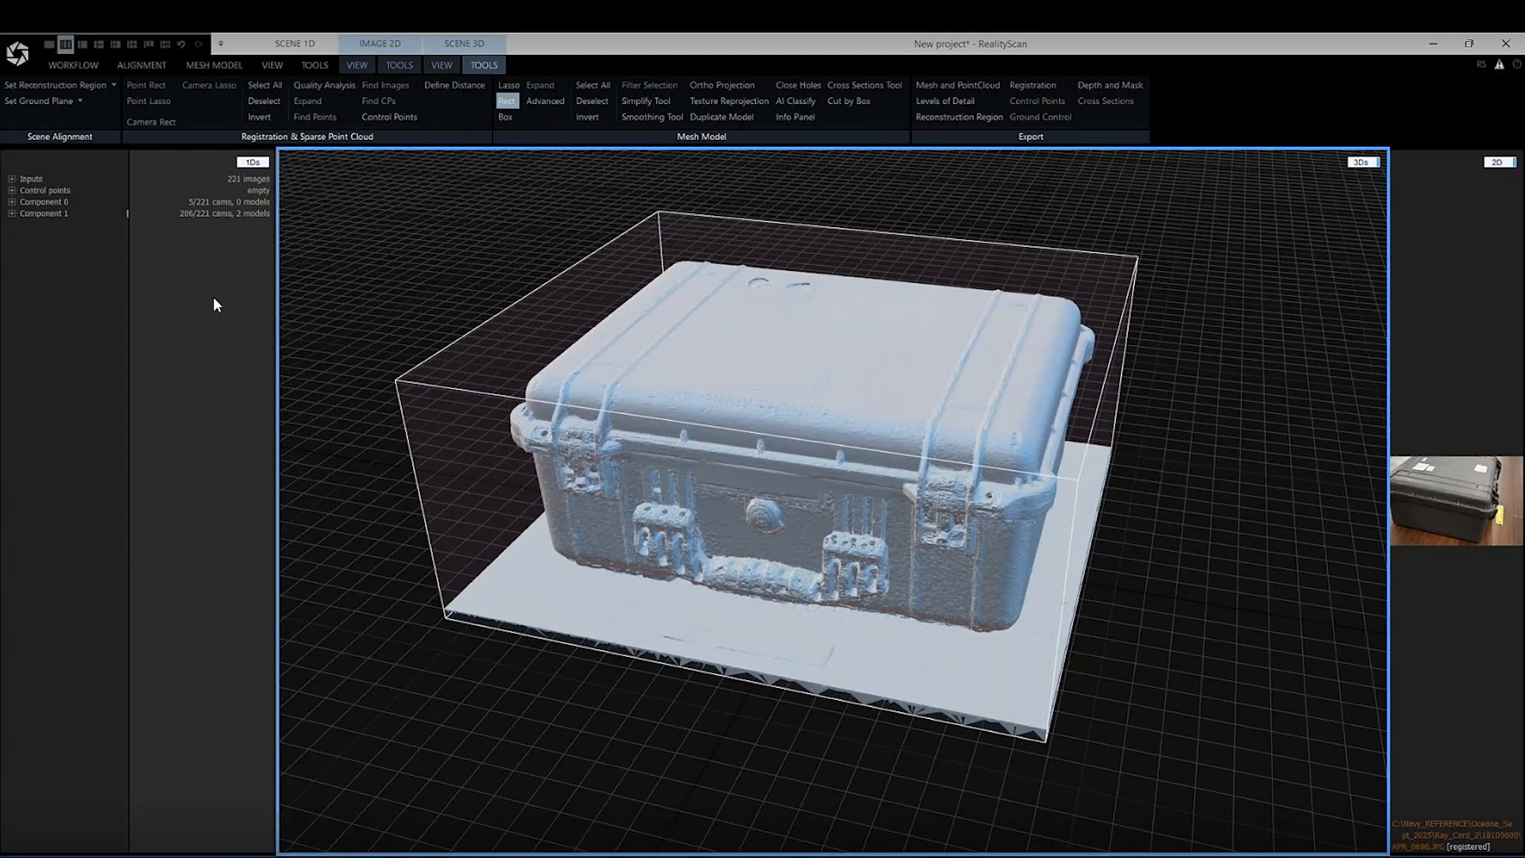
pyautogui.click(12, 213)
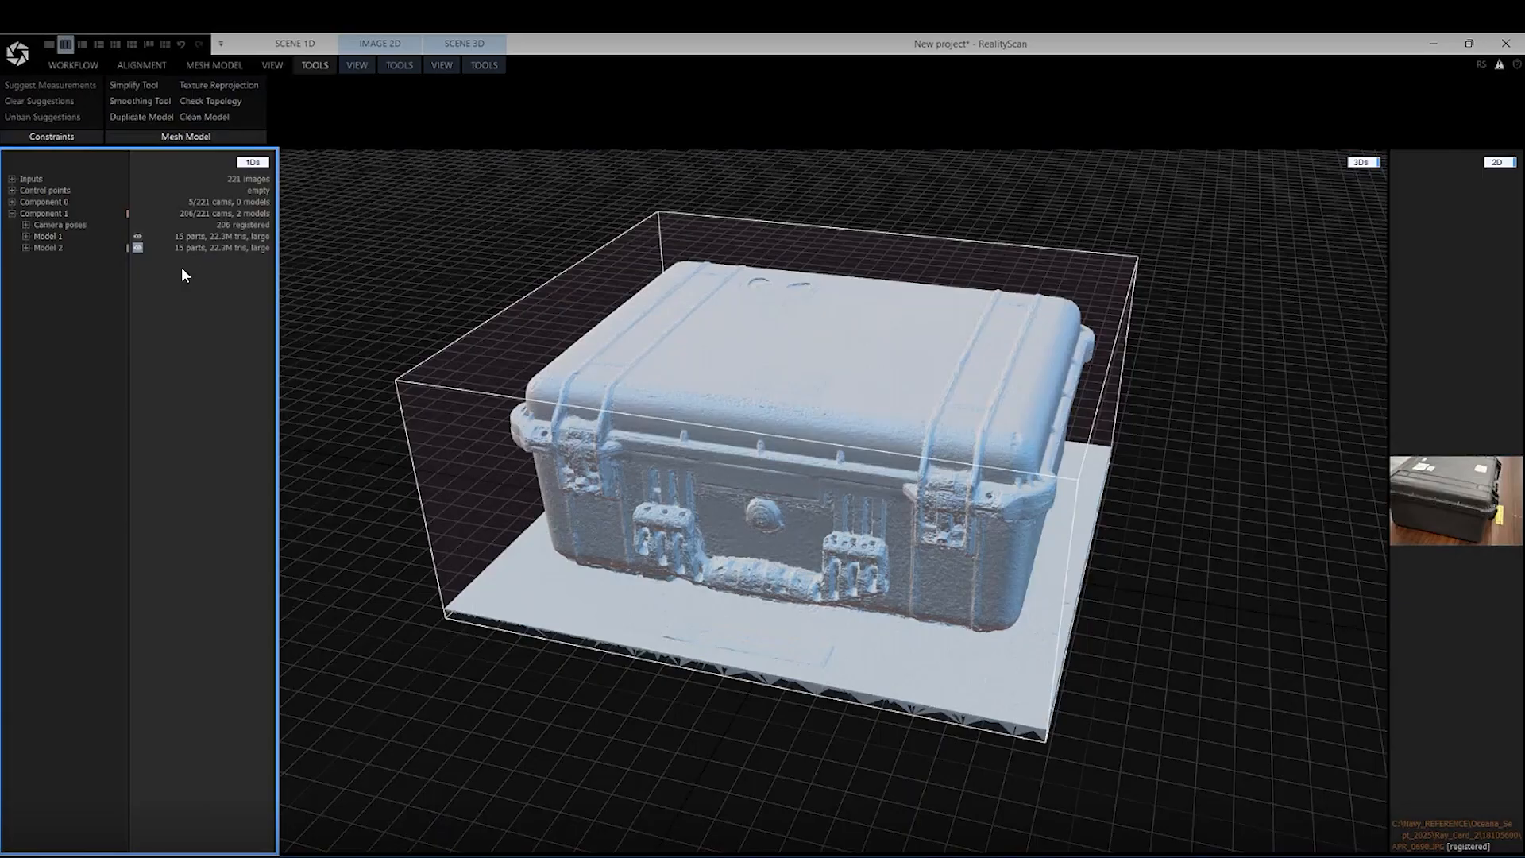
pyautogui.click(49, 214)
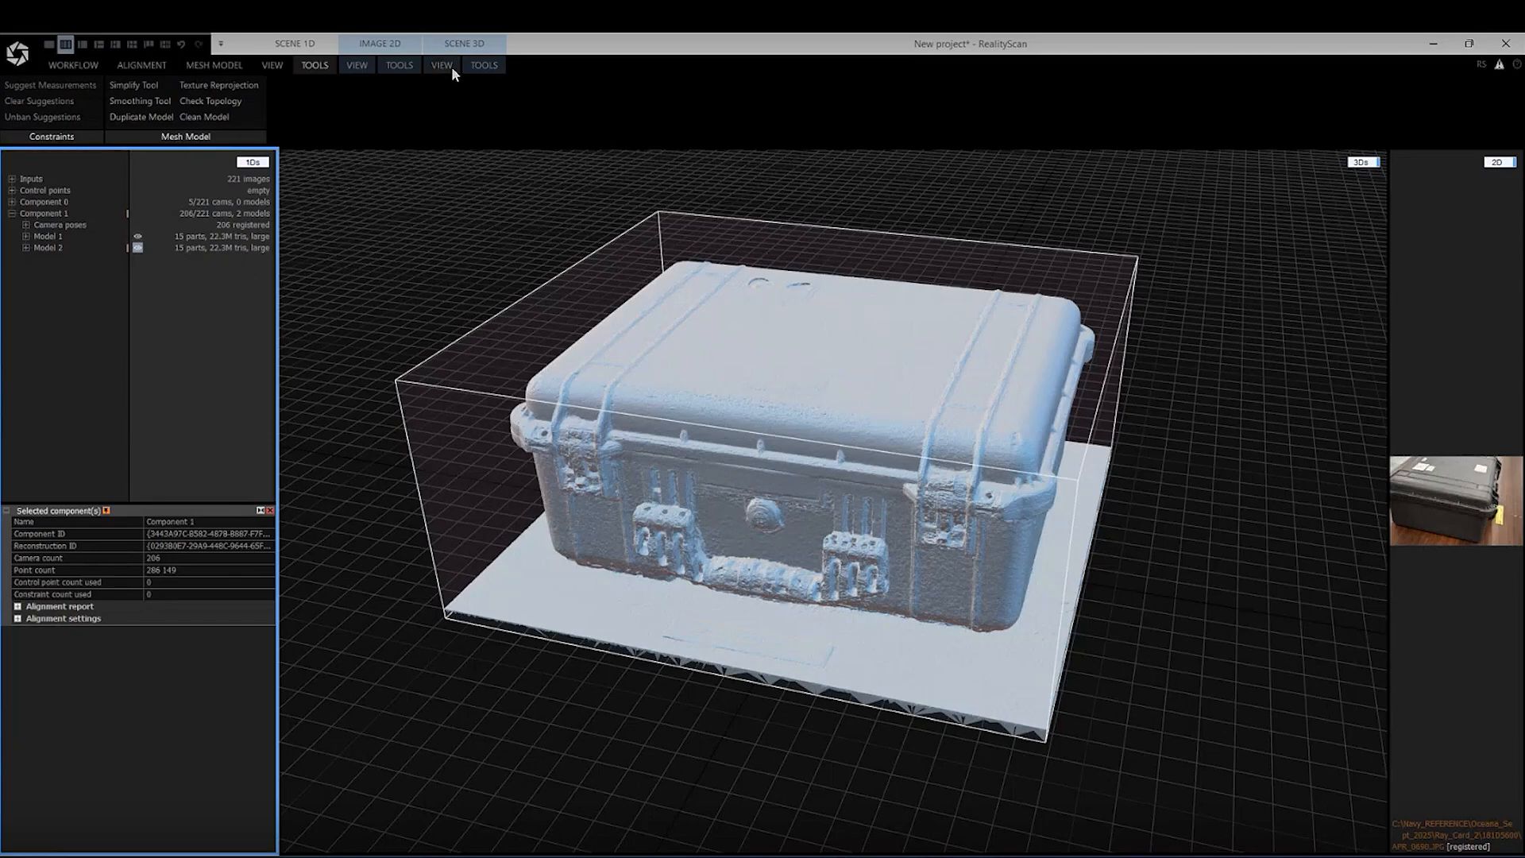
# Simplify the filtered model with the Simplify Tool to a target triangle count of 10 000 000
pyautogui.click(473, 64)
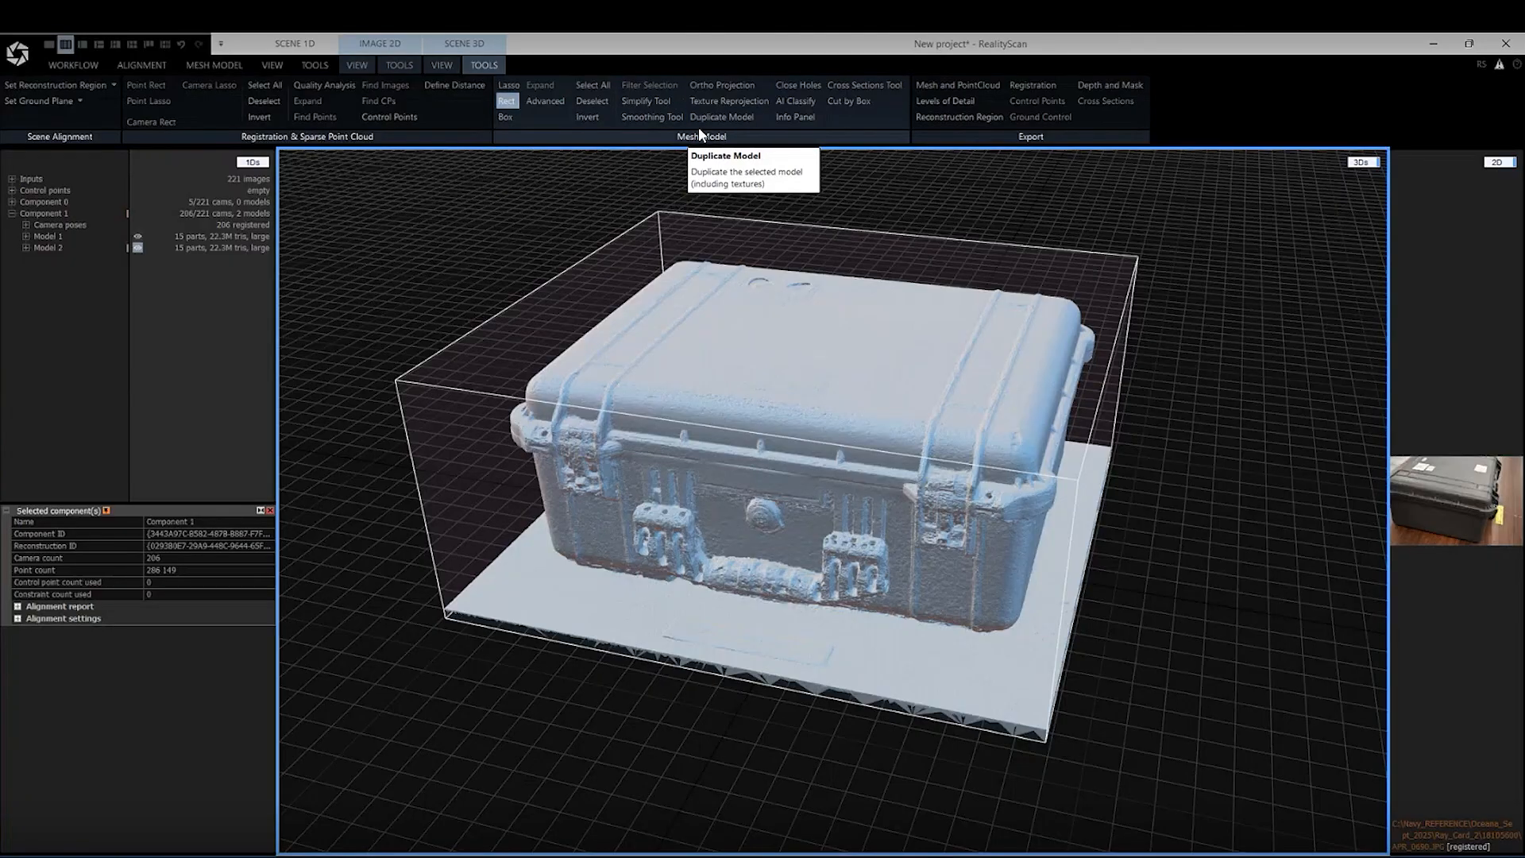
pyautogui.click(656, 101)
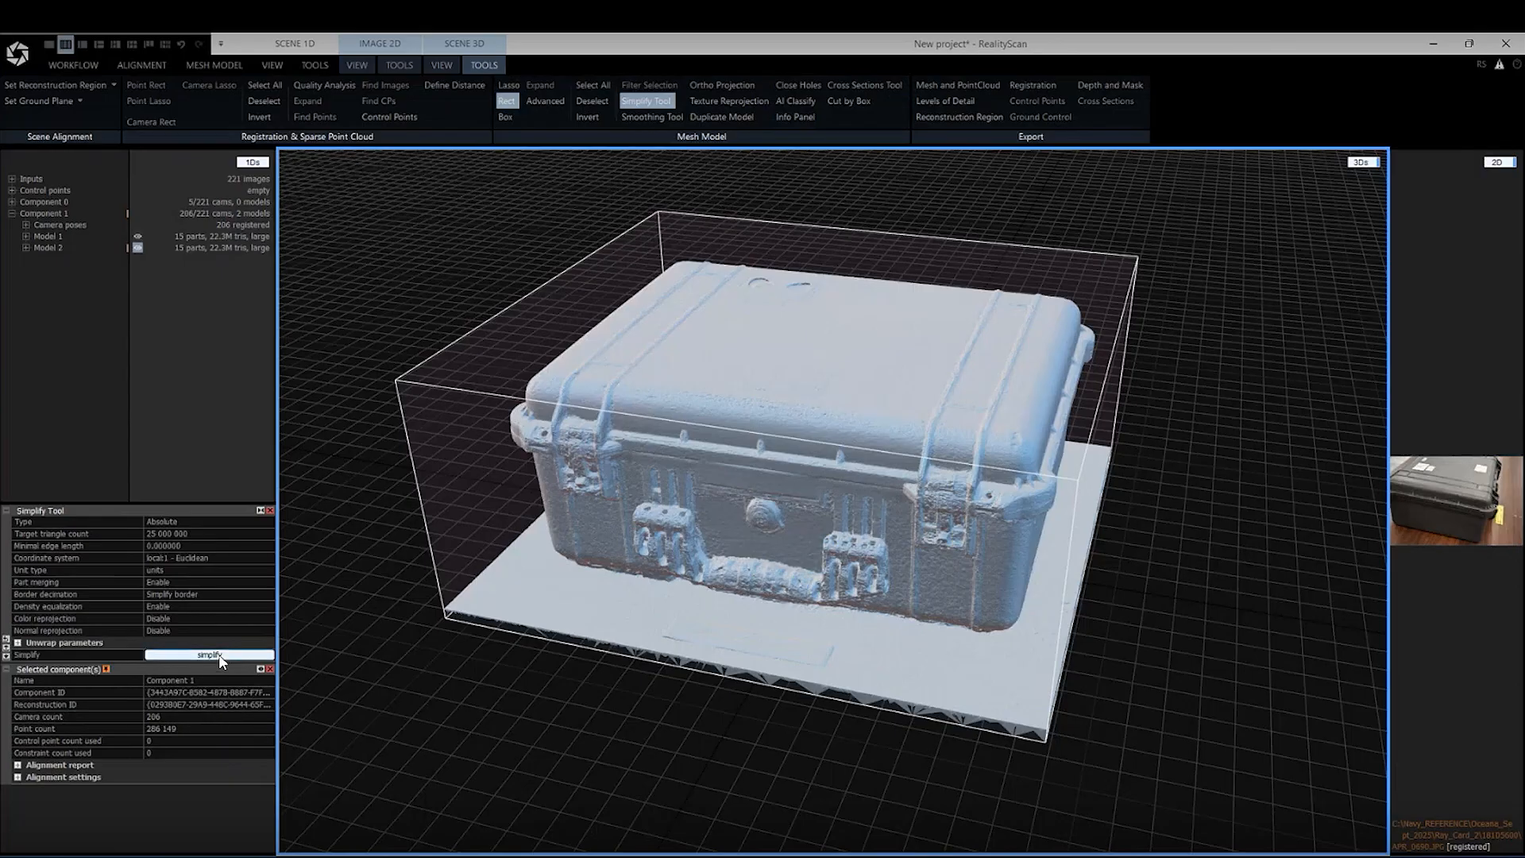
pyautogui.click(157, 533)
pyautogui.moveTo(156, 534); pyautogui.dragTo(146, 533)
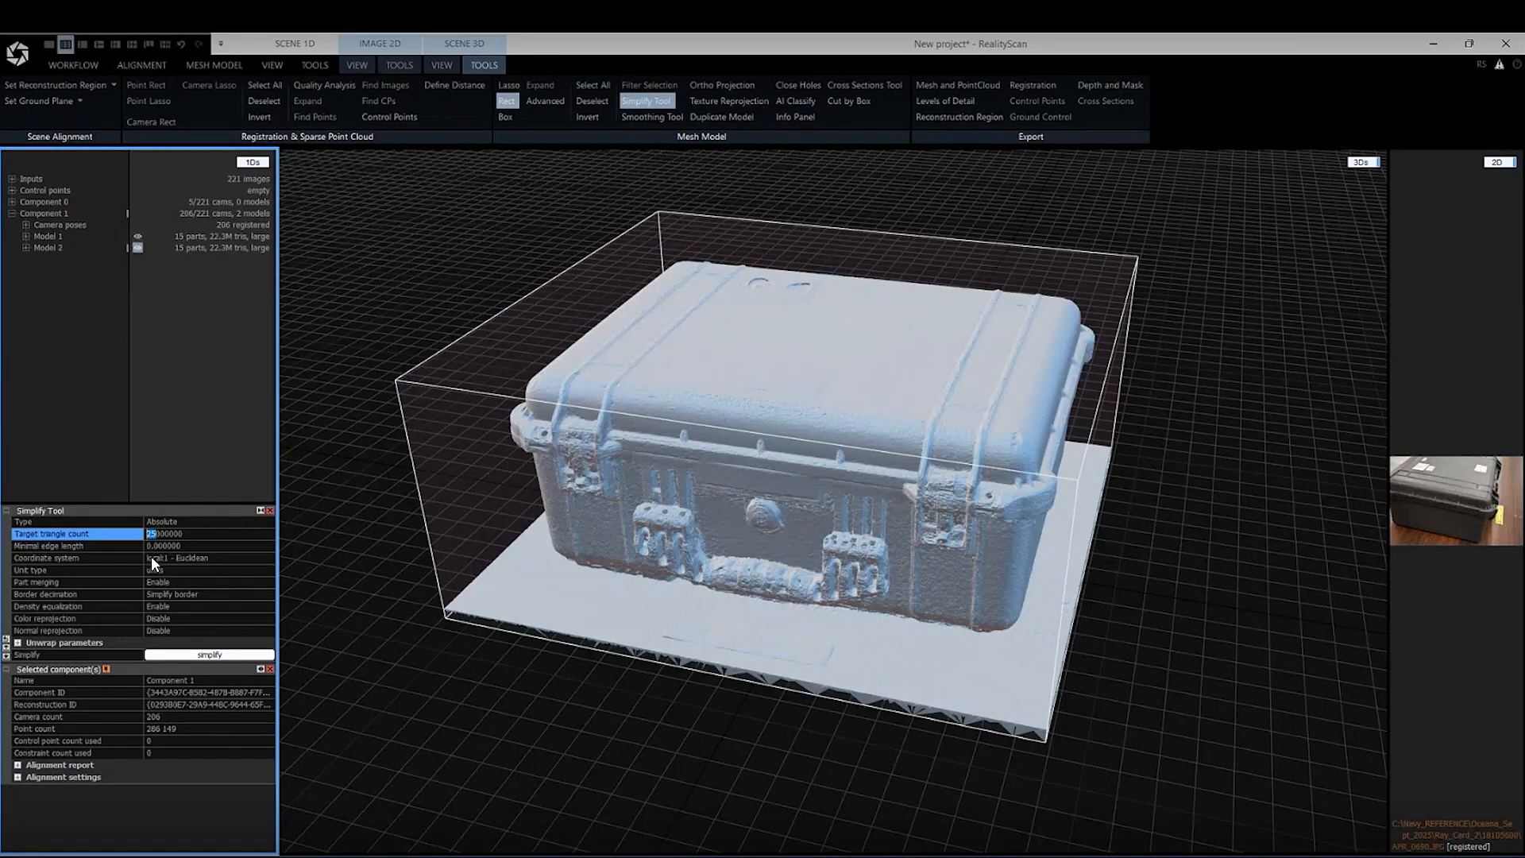
pyautogui.write('10')
pyautogui.click(212, 656)
# Start texturing the simplified case model
pyautogui.click(135, 66)
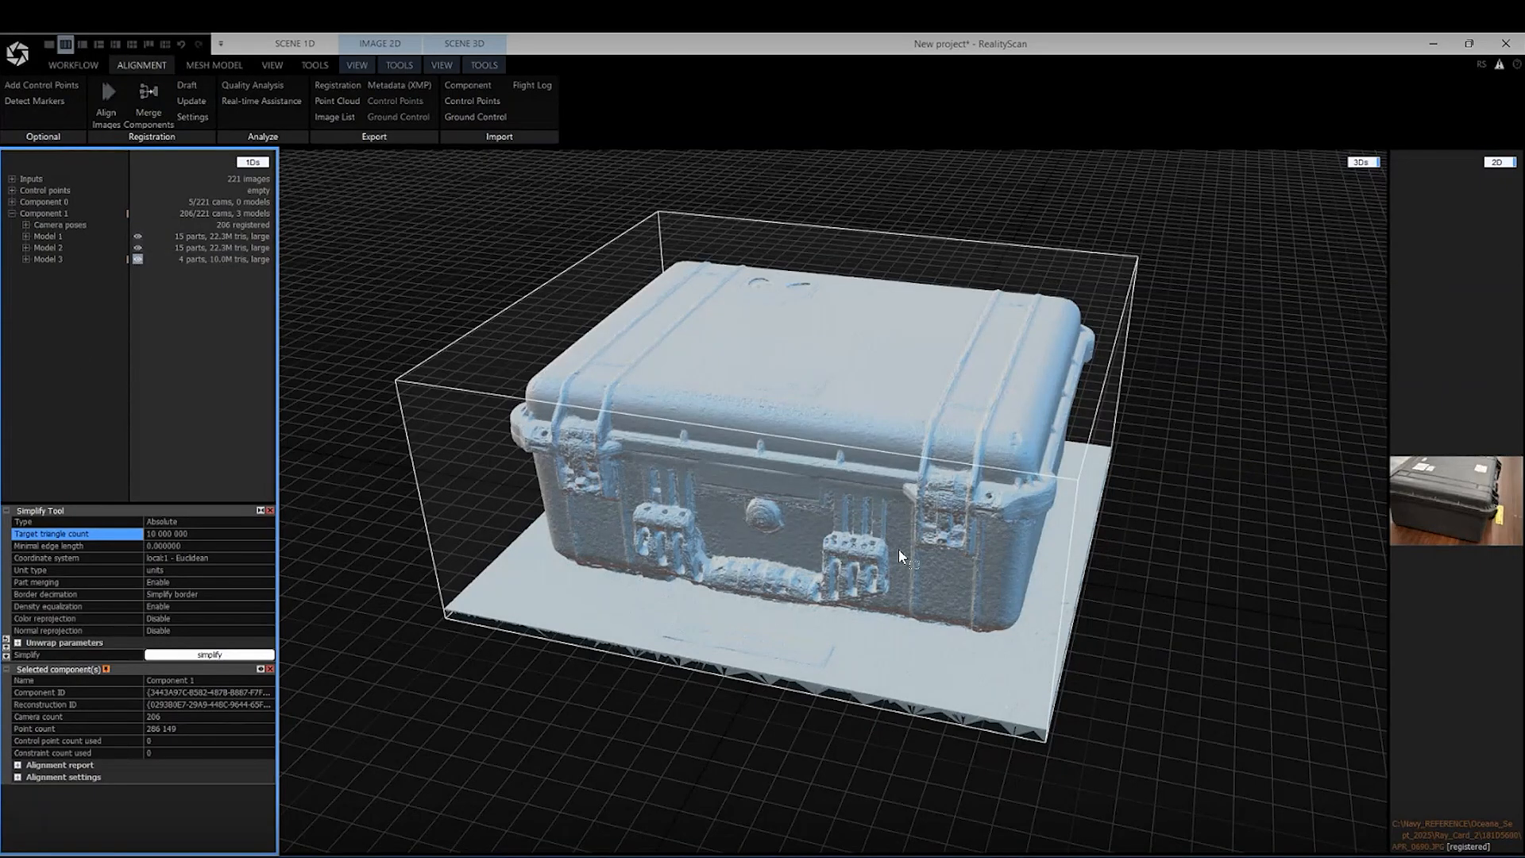
pyautogui.moveTo(1142, 583); pyautogui.dragTo(1111, 590, button='right')
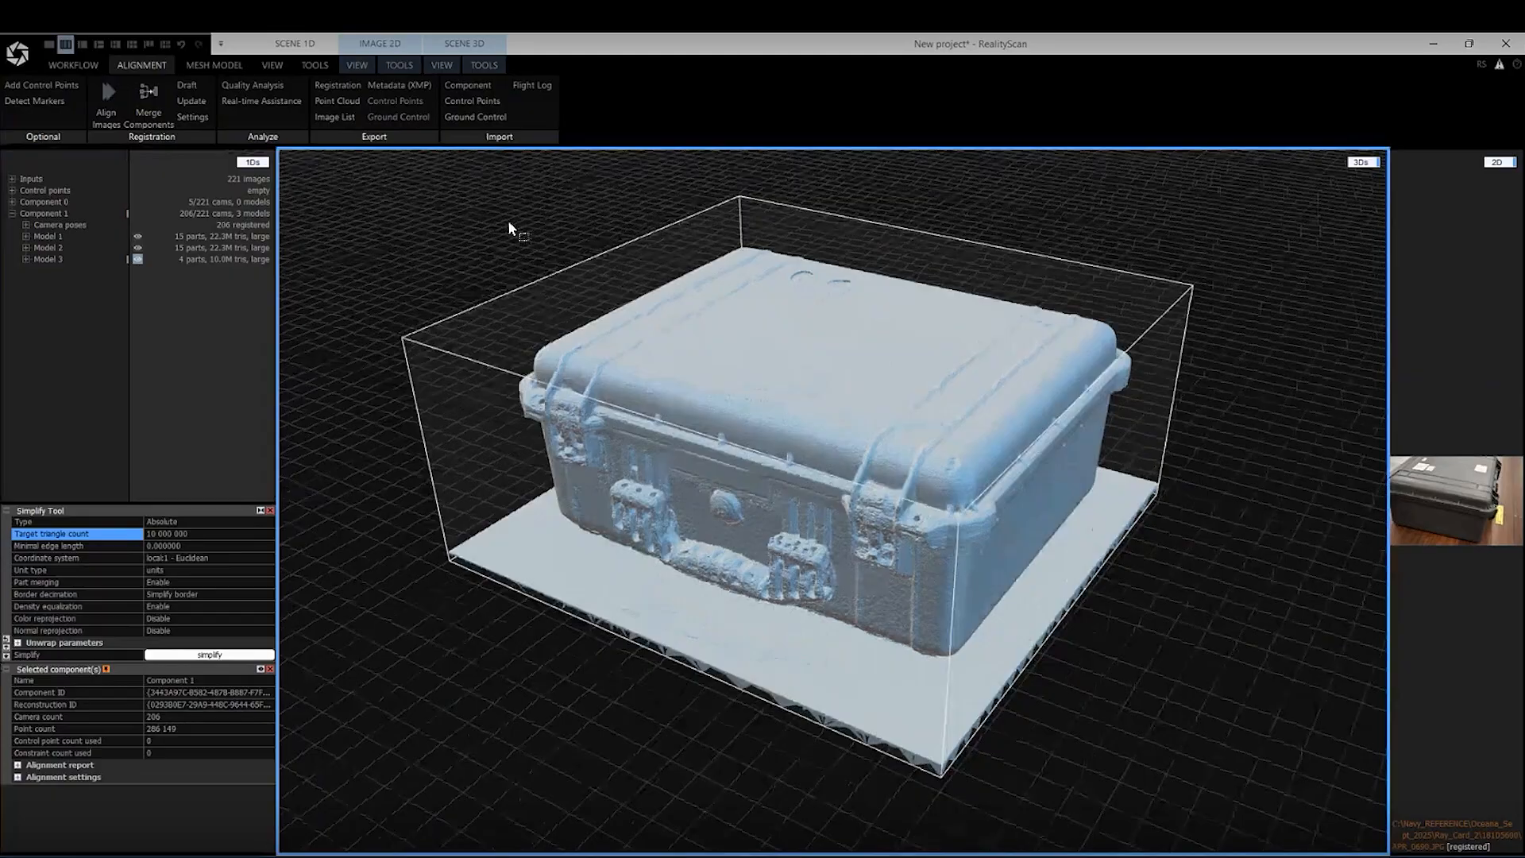
pyautogui.click(210, 65)
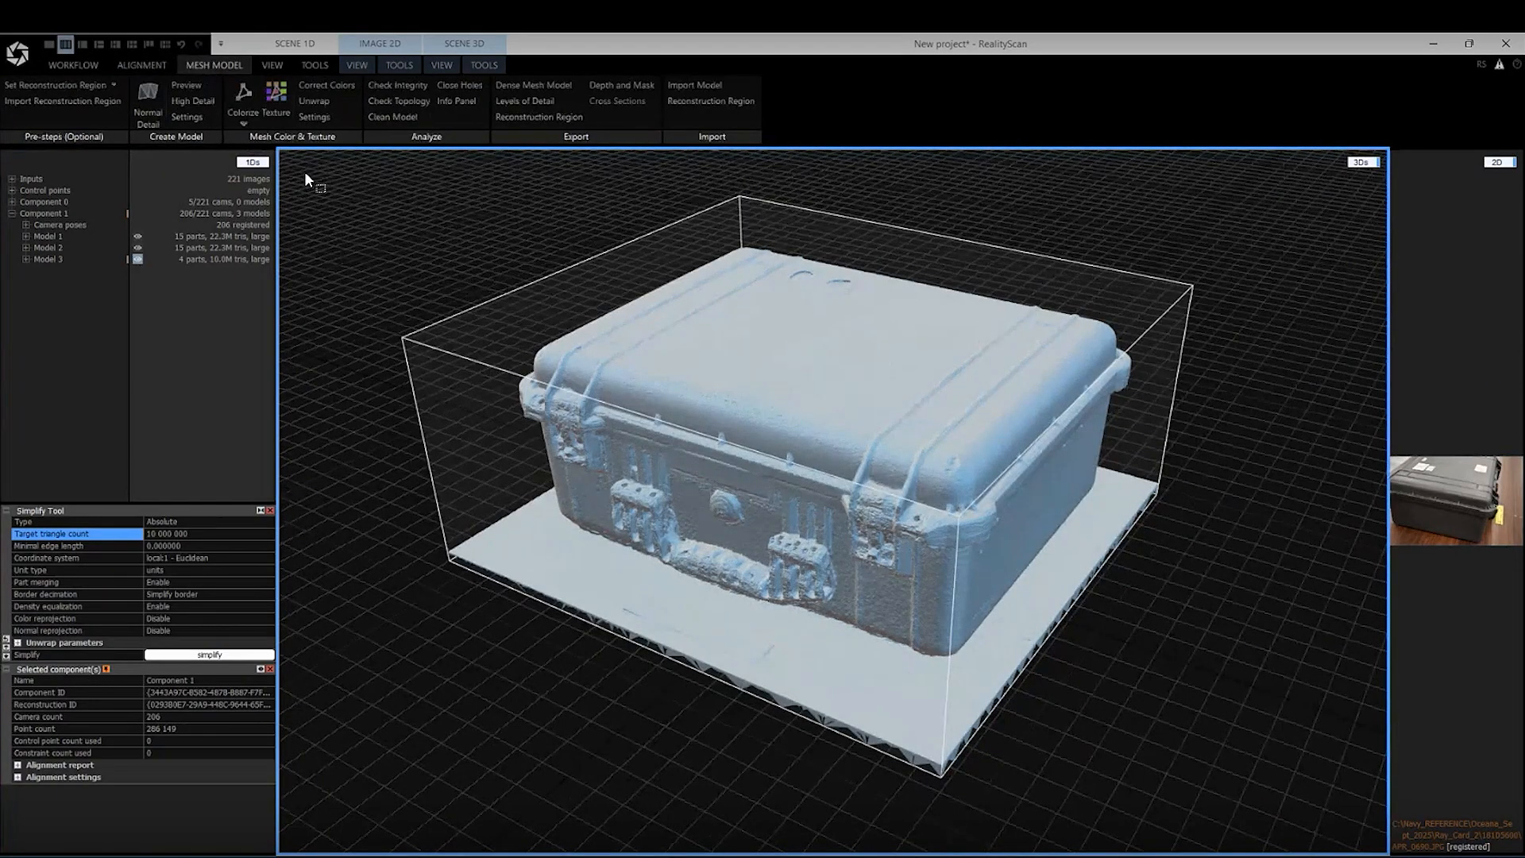
pyautogui.click(278, 102)
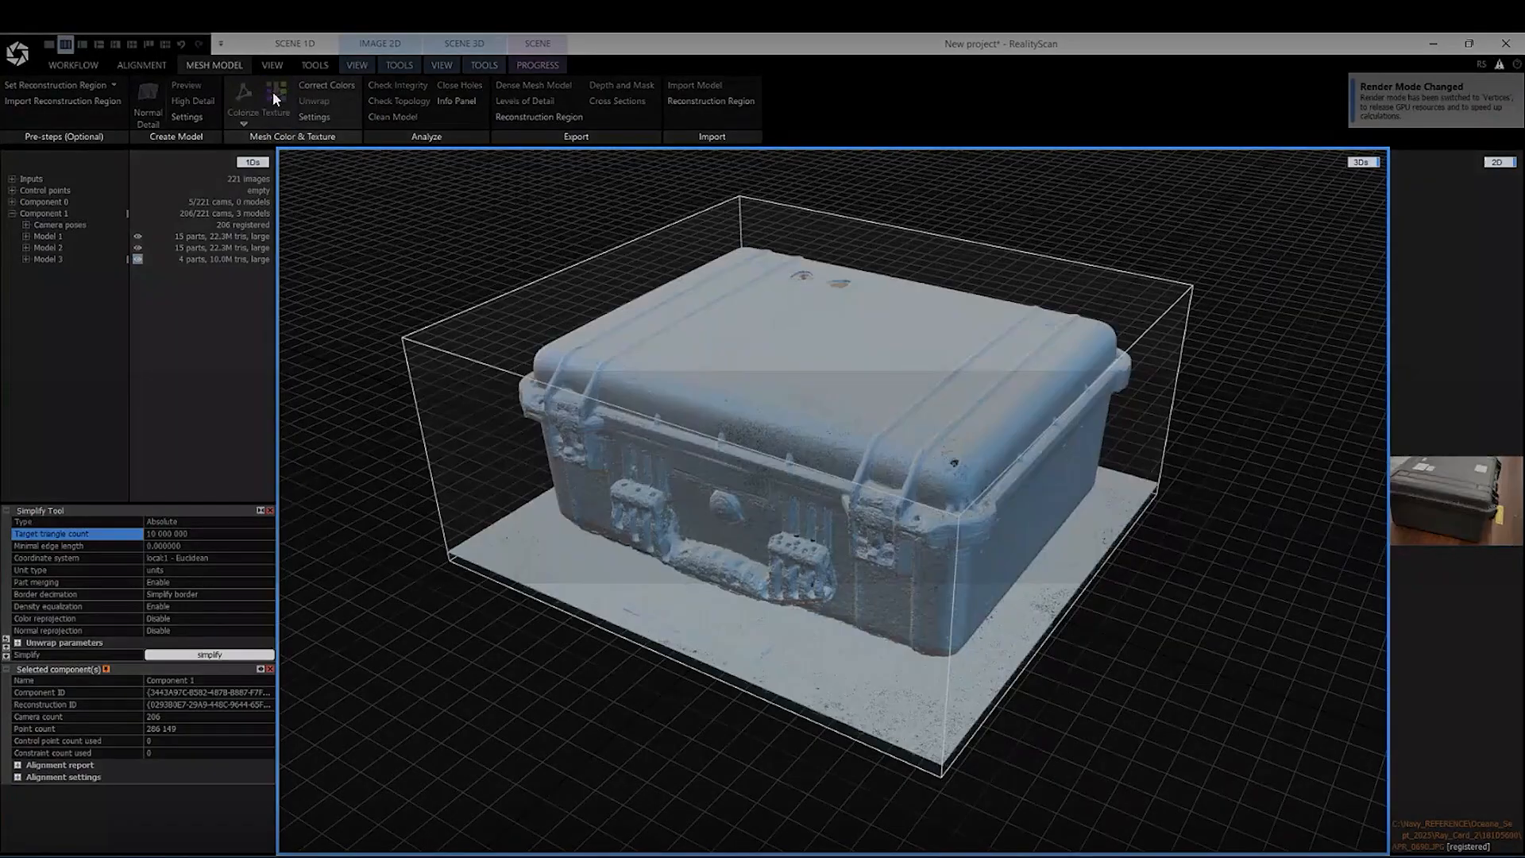
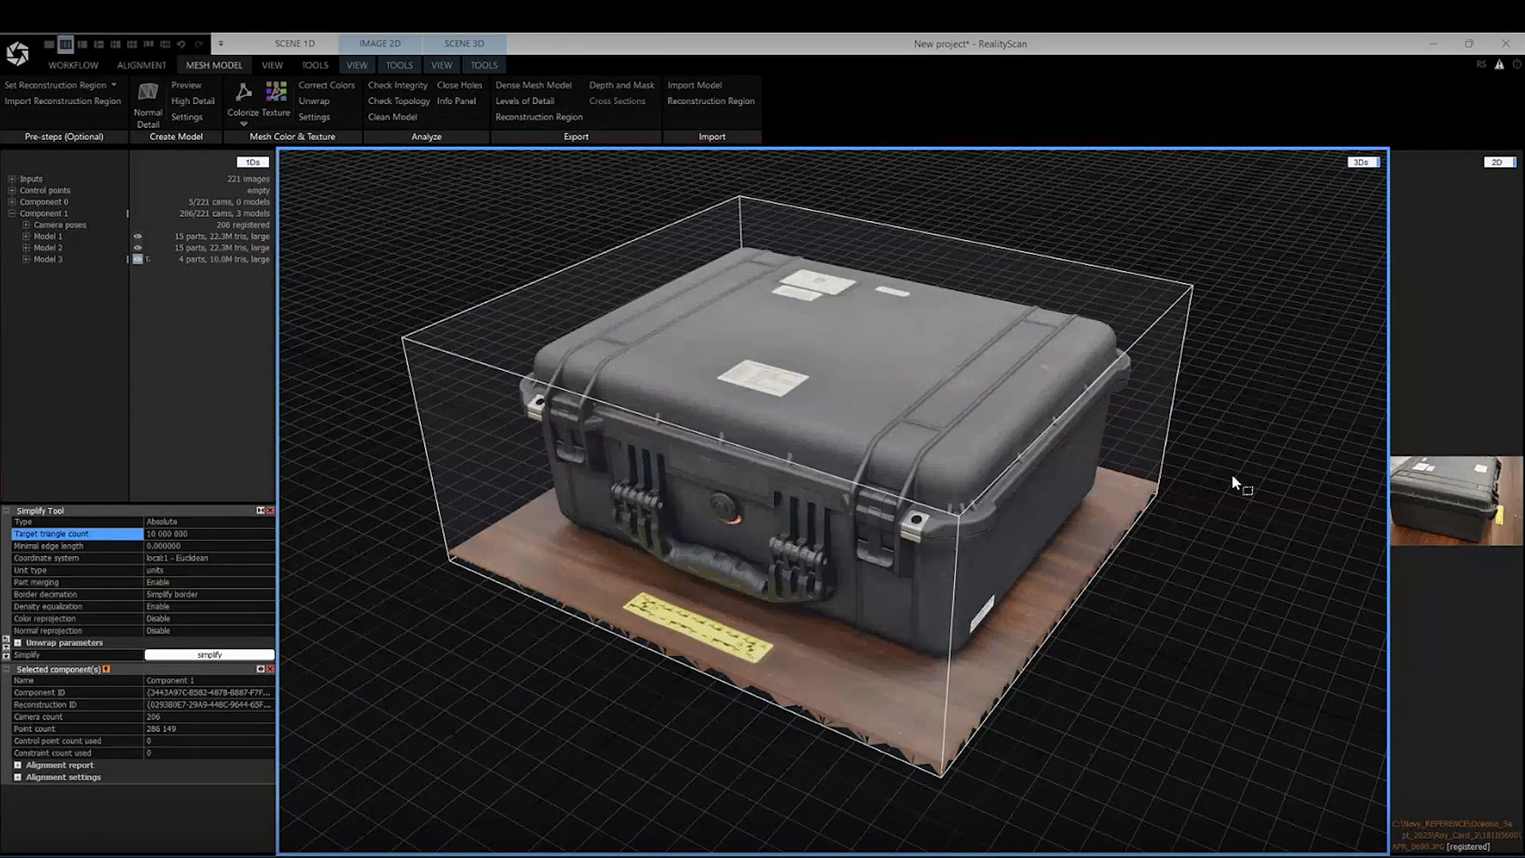
# Remove the reconstruction region box from around the textured case model
pyautogui.moveTo(985, 497); pyautogui.dragTo(975, 465)
pyautogui.scroll(2, 816, 291)
pyautogui.moveTo(854, 371); pyautogui.dragTo(926, 425)
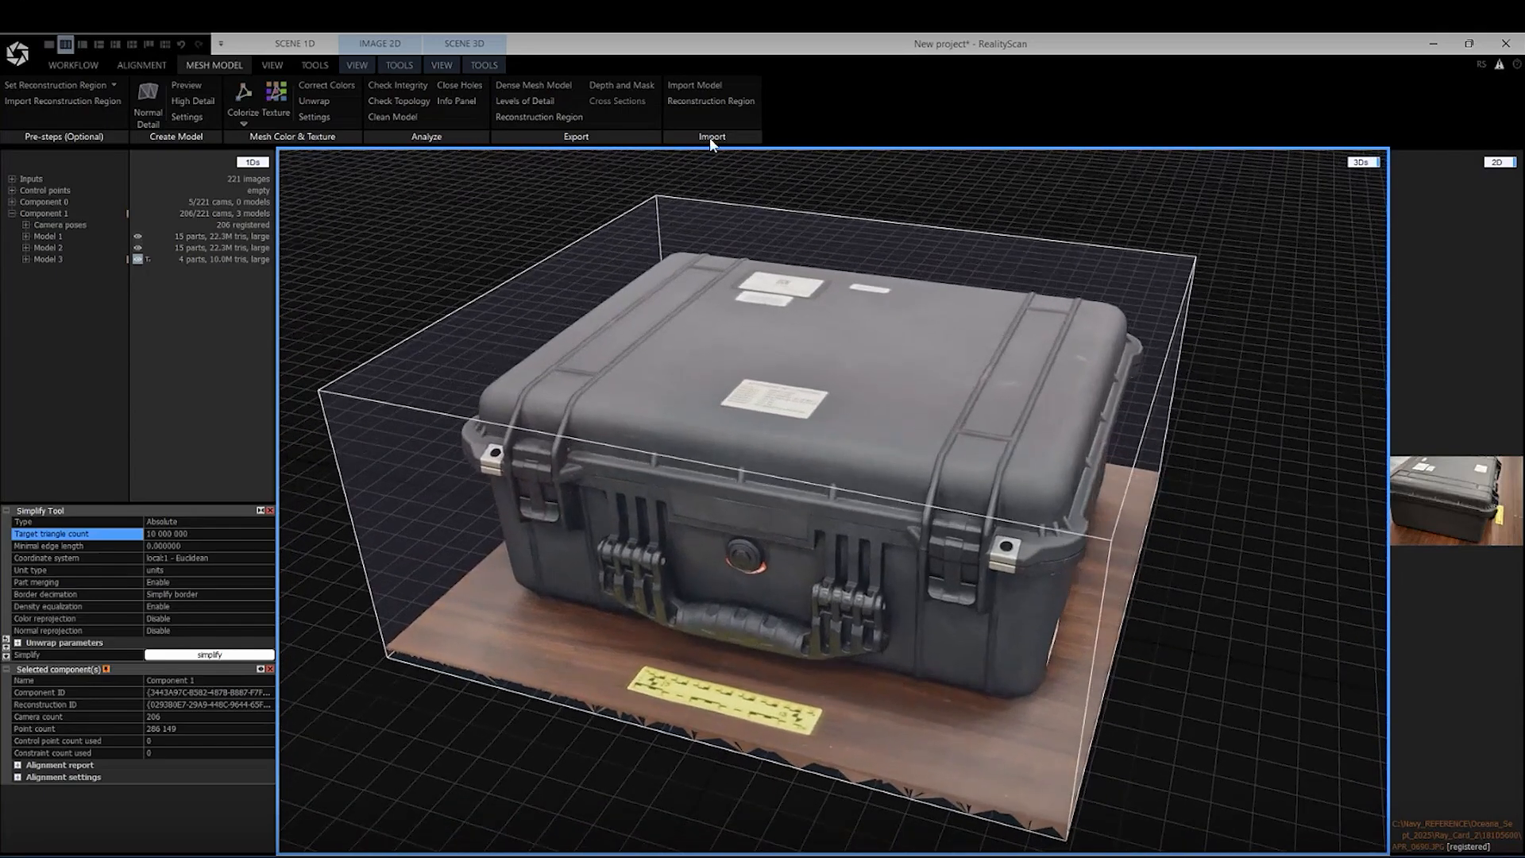
pyautogui.click(484, 63)
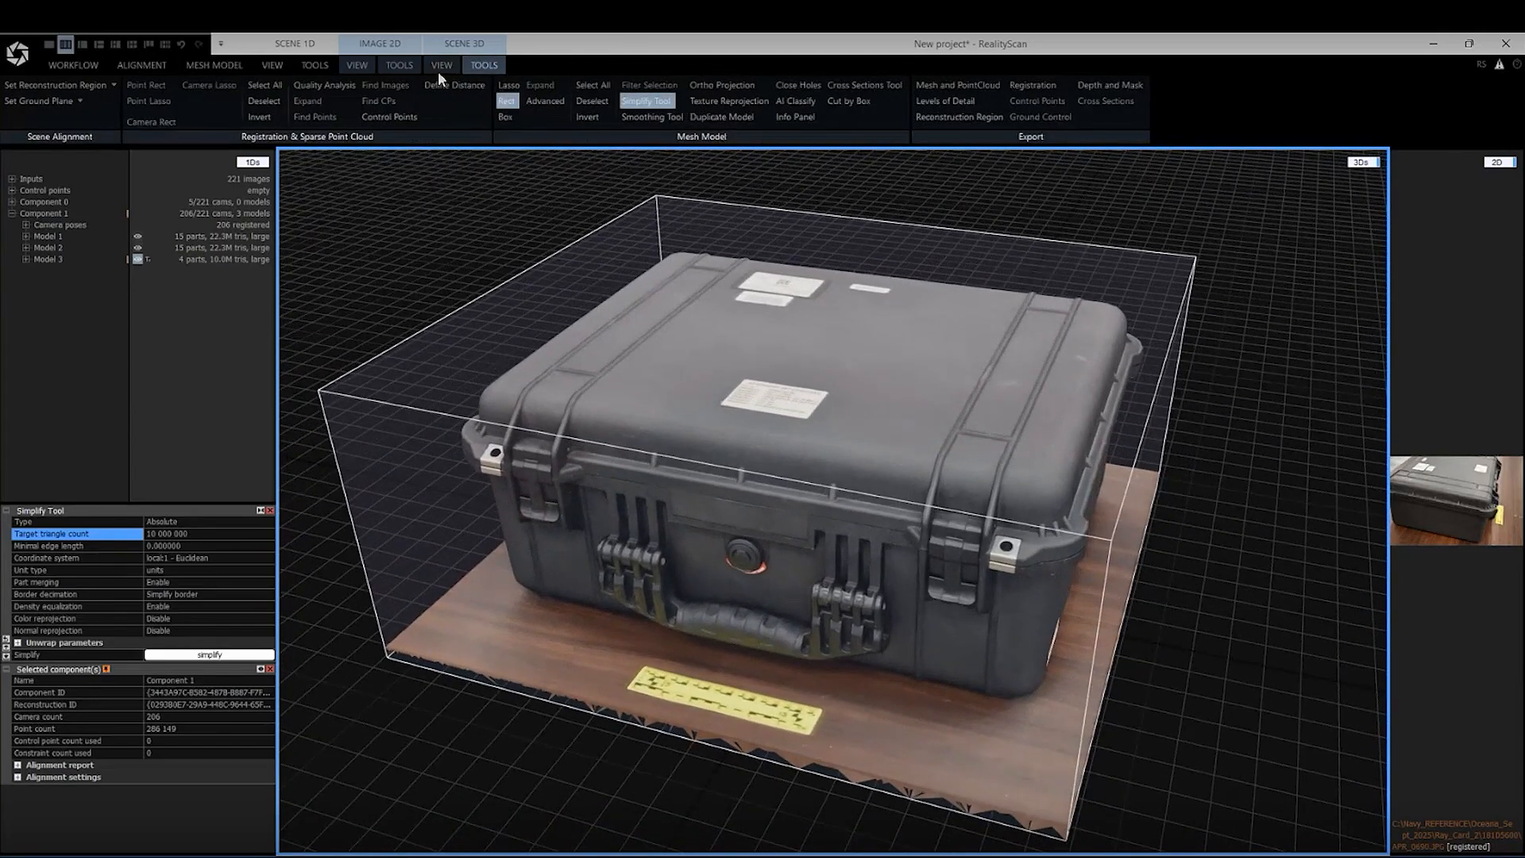
pyautogui.click(53, 84)
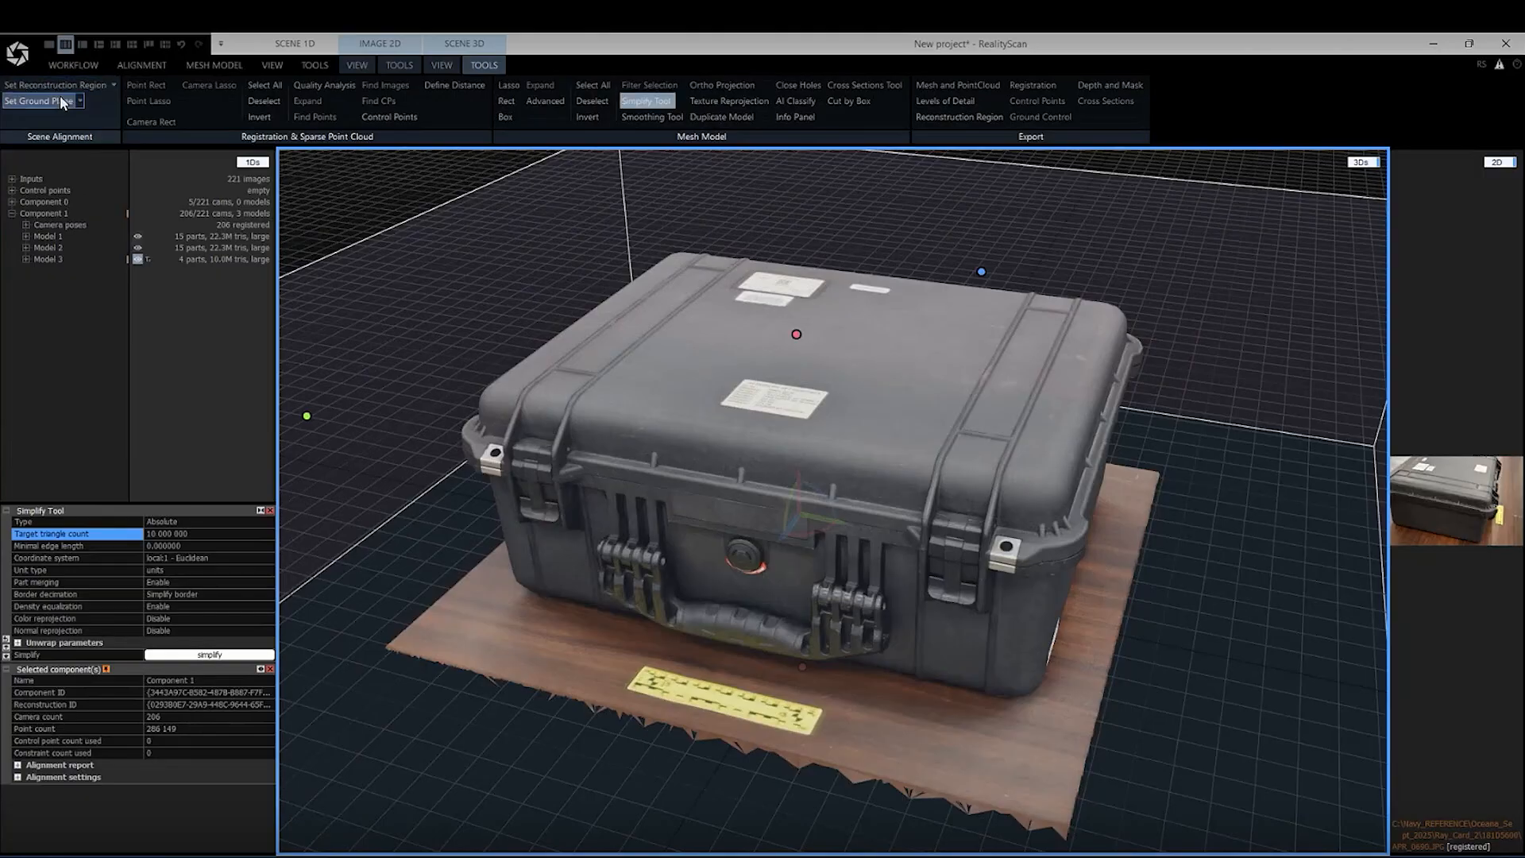
pyautogui.click(114, 85)
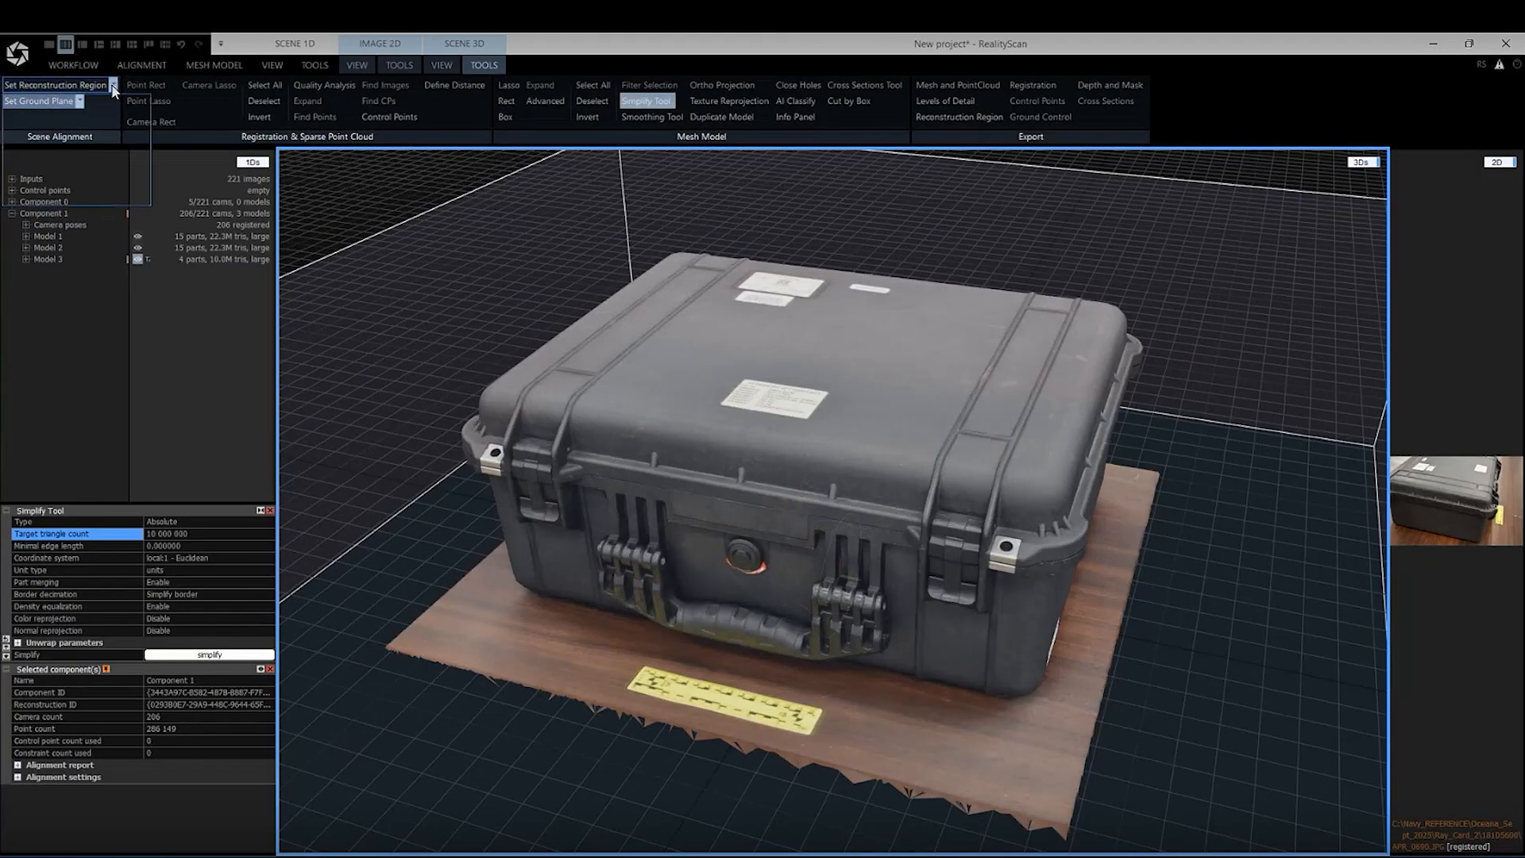
pyautogui.click(50, 197)
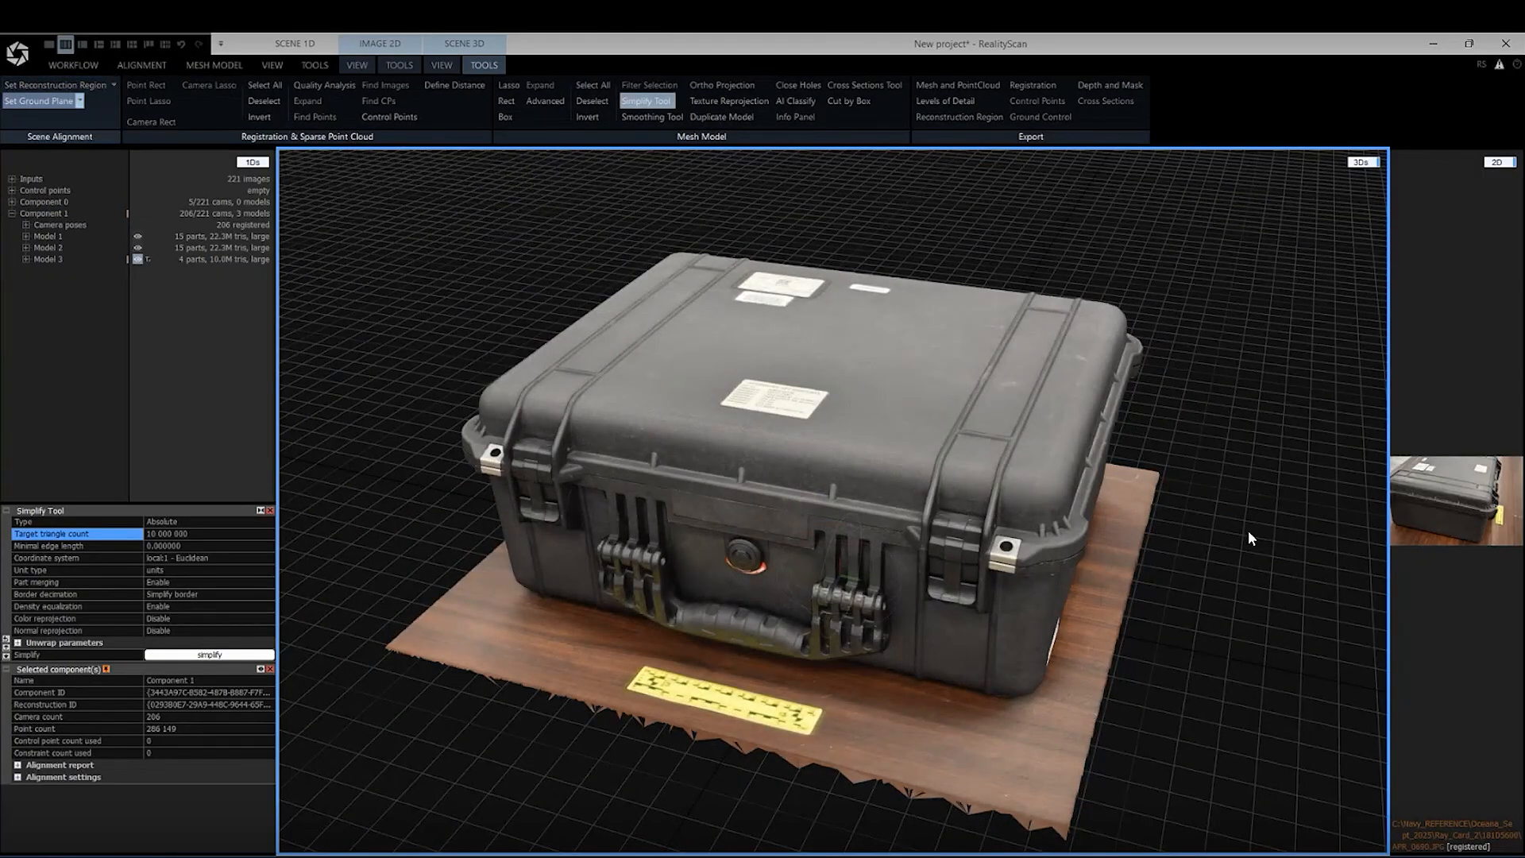
pyautogui.moveTo(1247, 569); pyautogui.dragTo(1311, 555)
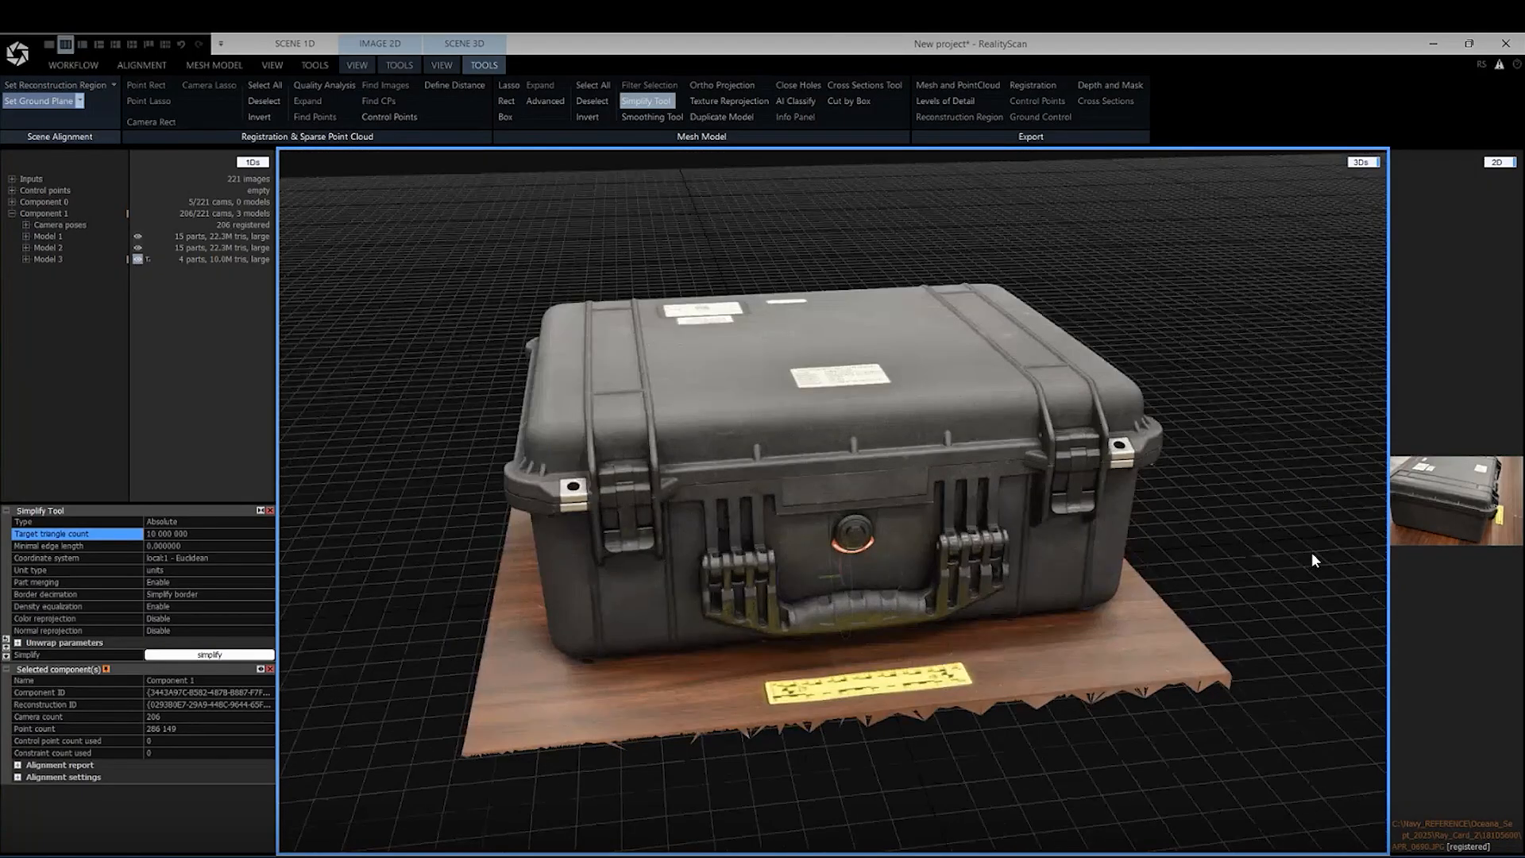
pyautogui.click(113, 85)
pyautogui.click(101, 86)
# Examine the textured case from all sides, including its rear hinges, front latches and the floor base's jagged edge
pyautogui.moveTo(1231, 491); pyautogui.dragTo(1333, 604)
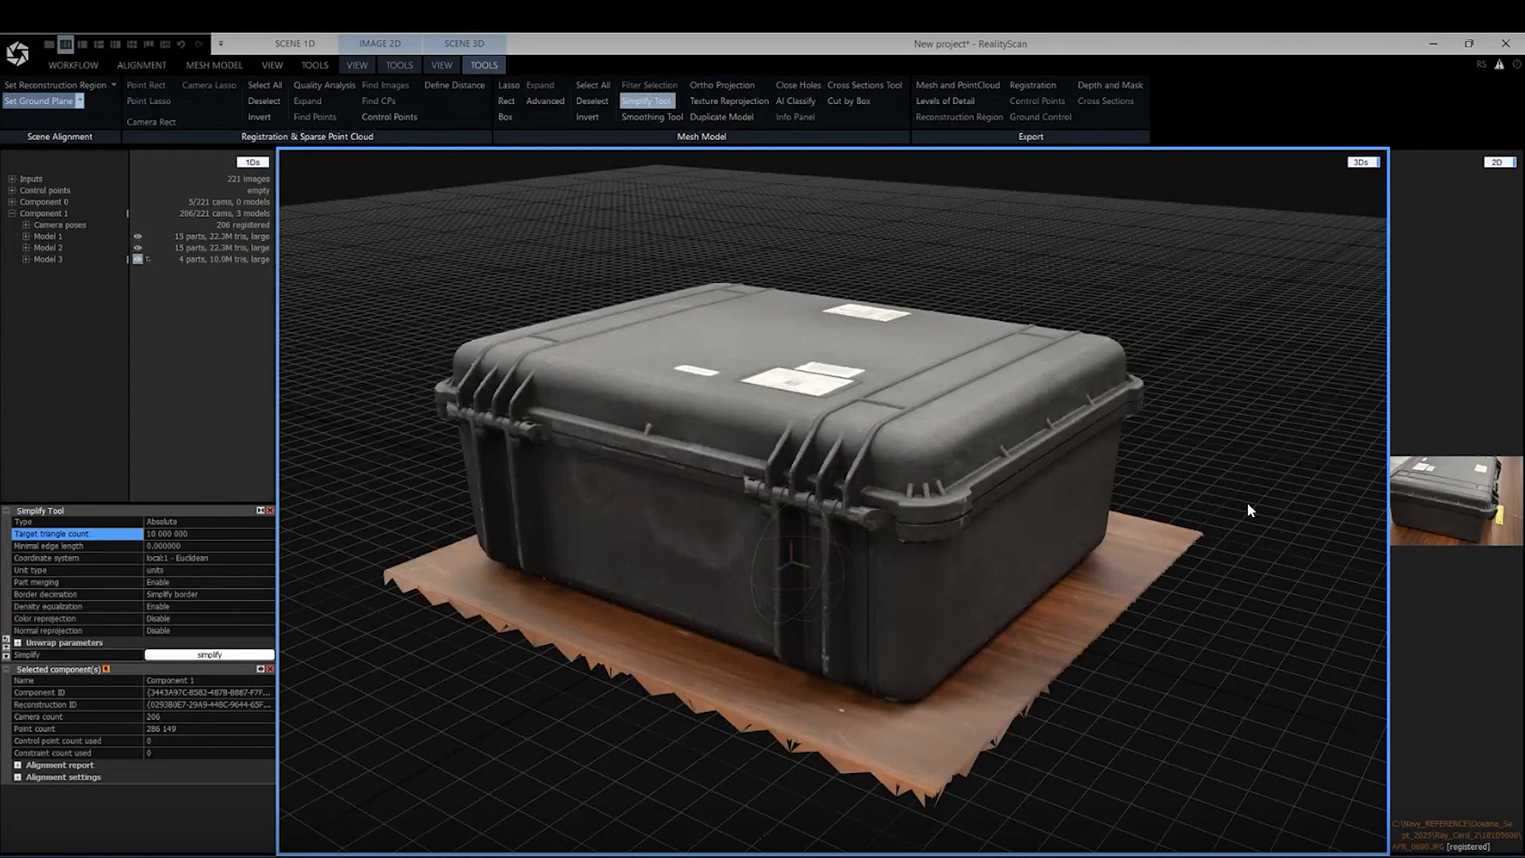
pyautogui.moveTo(1266, 593); pyautogui.dragTo(1081, 585)
pyautogui.moveTo(785, 485); pyautogui.dragTo(541, 707)
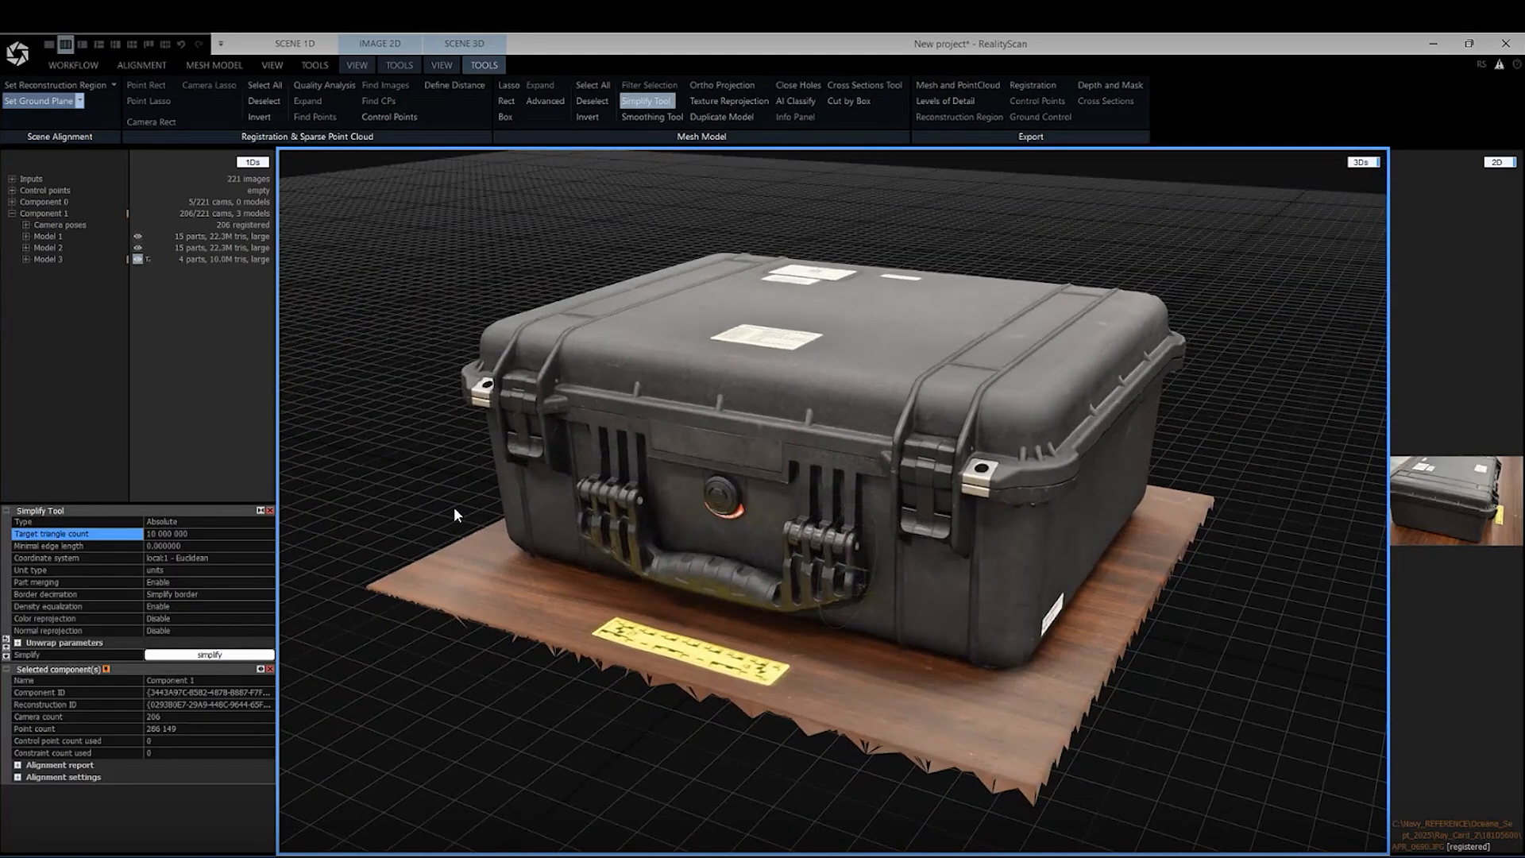
pyautogui.scroll(2, 454, 512)
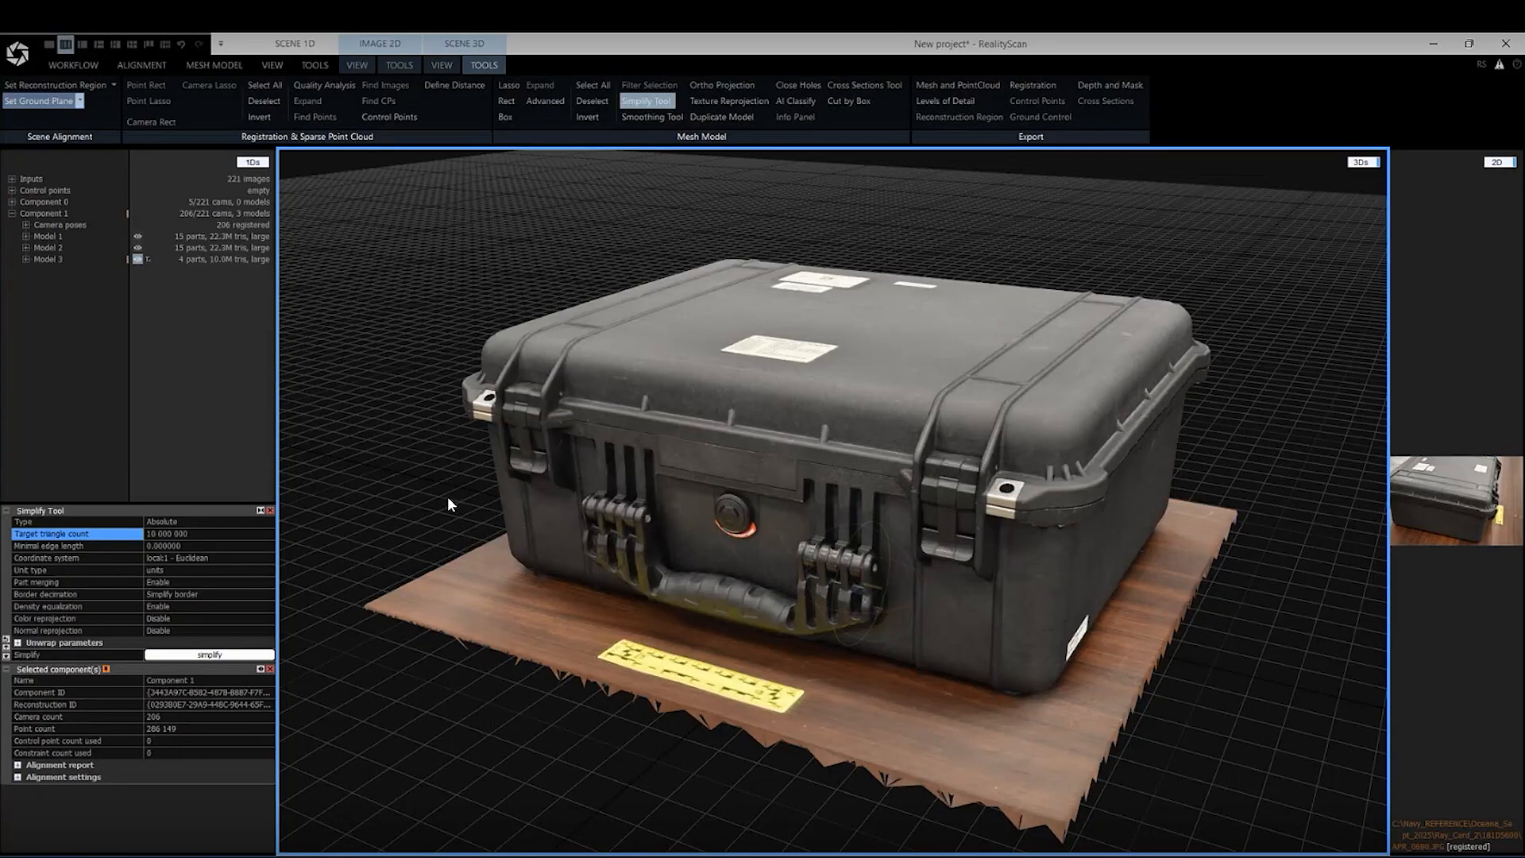
pyautogui.moveTo(905, 536)
pyautogui.mouseDown()
pyautogui.moveTo(926, 525)
pyautogui.moveTo(951, 552)
pyautogui.moveTo(944, 524)
pyautogui.moveTo(921, 530)
pyautogui.mouseUp()
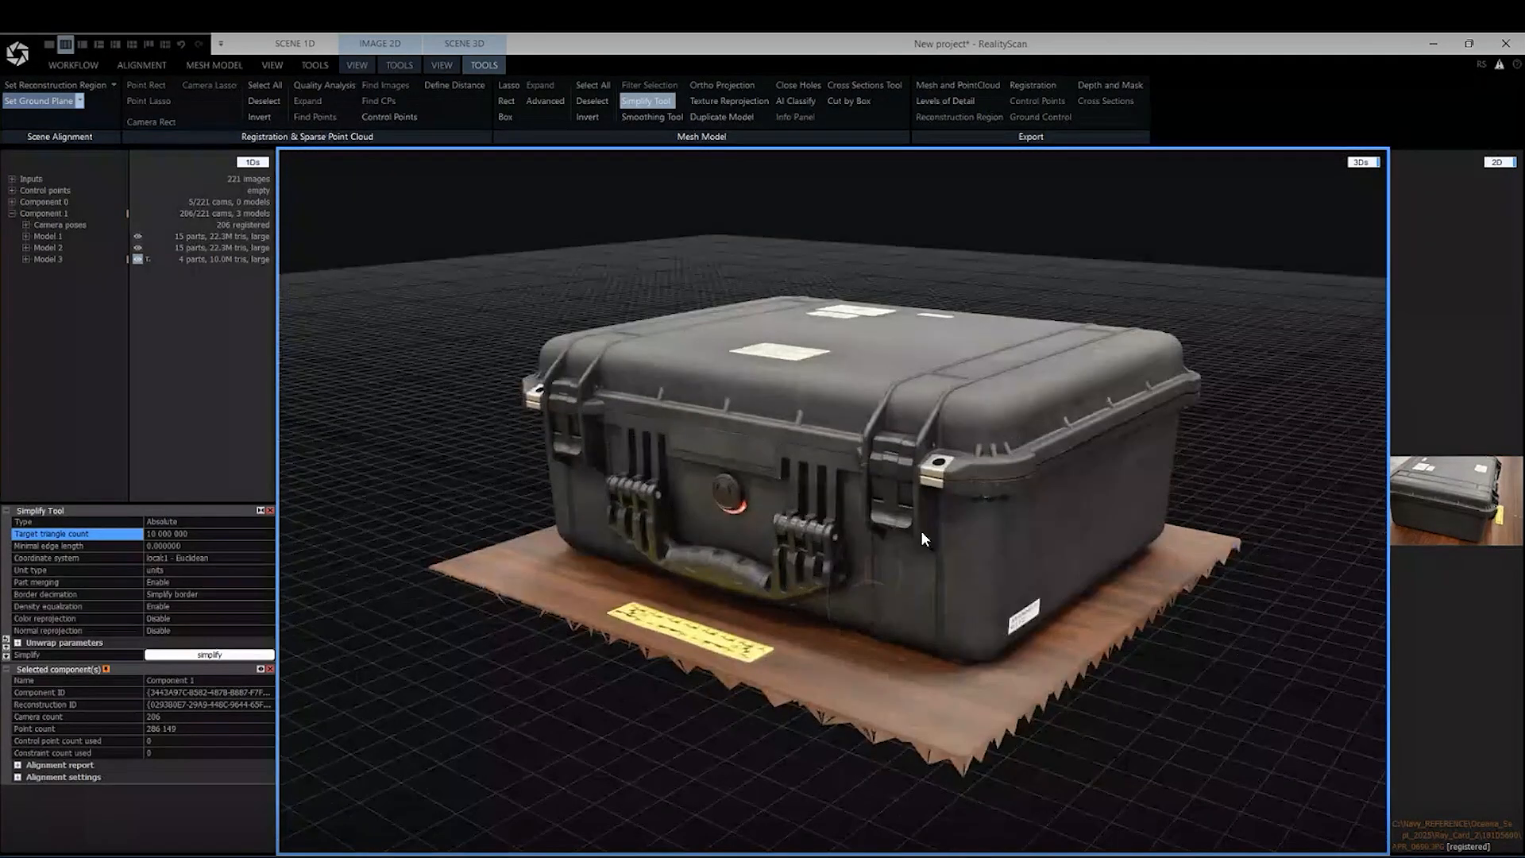
pyautogui.moveTo(971, 465); pyautogui.dragTo(1004, 448)
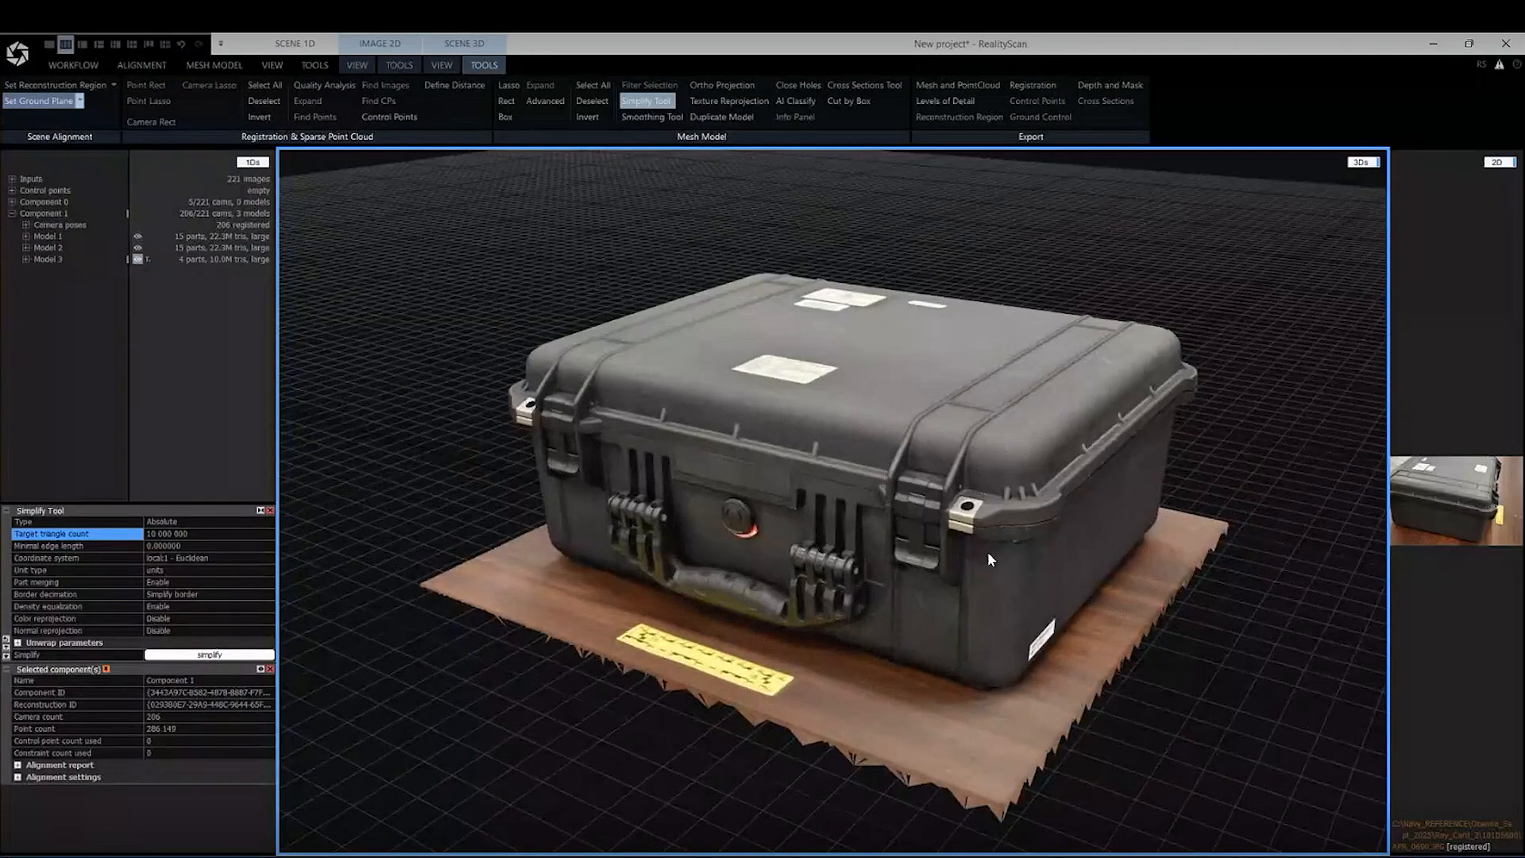
pyautogui.moveTo(1110, 633); pyautogui.dragTo(1124, 666)
pyautogui.scroll(-2, 1241, 665)
pyautogui.scroll(3, 1246, 646)
pyautogui.scroll(-1, 1210, 609)
pyautogui.scroll(2, 1088, 665)
pyautogui.scroll(-1, 1136, 651)
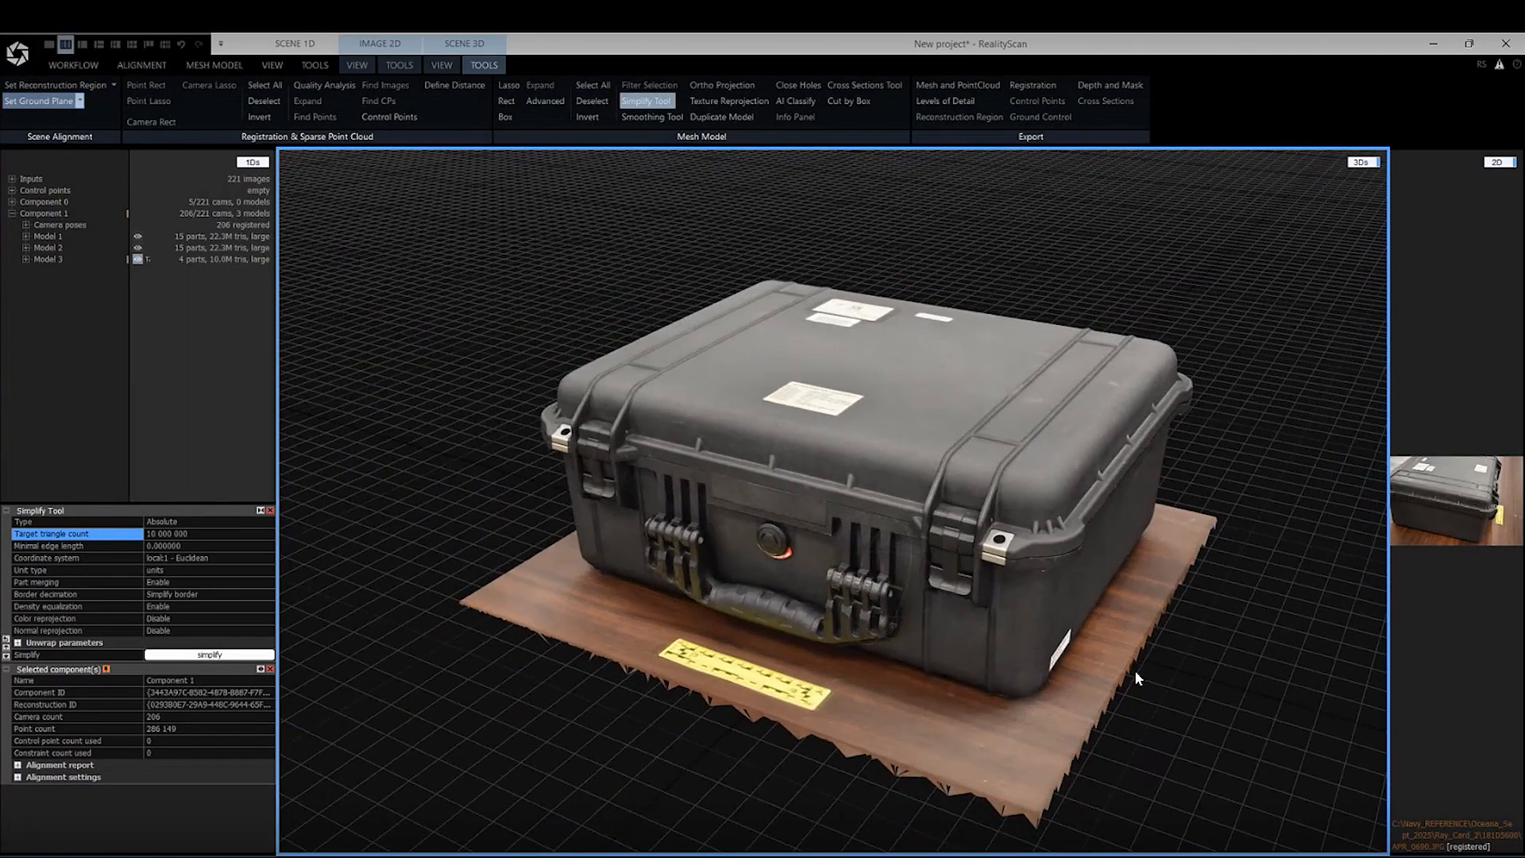
pyautogui.moveTo(1134, 669); pyautogui.dragTo(1275, 667, button='right')
pyautogui.scroll(2, 1116, 652)
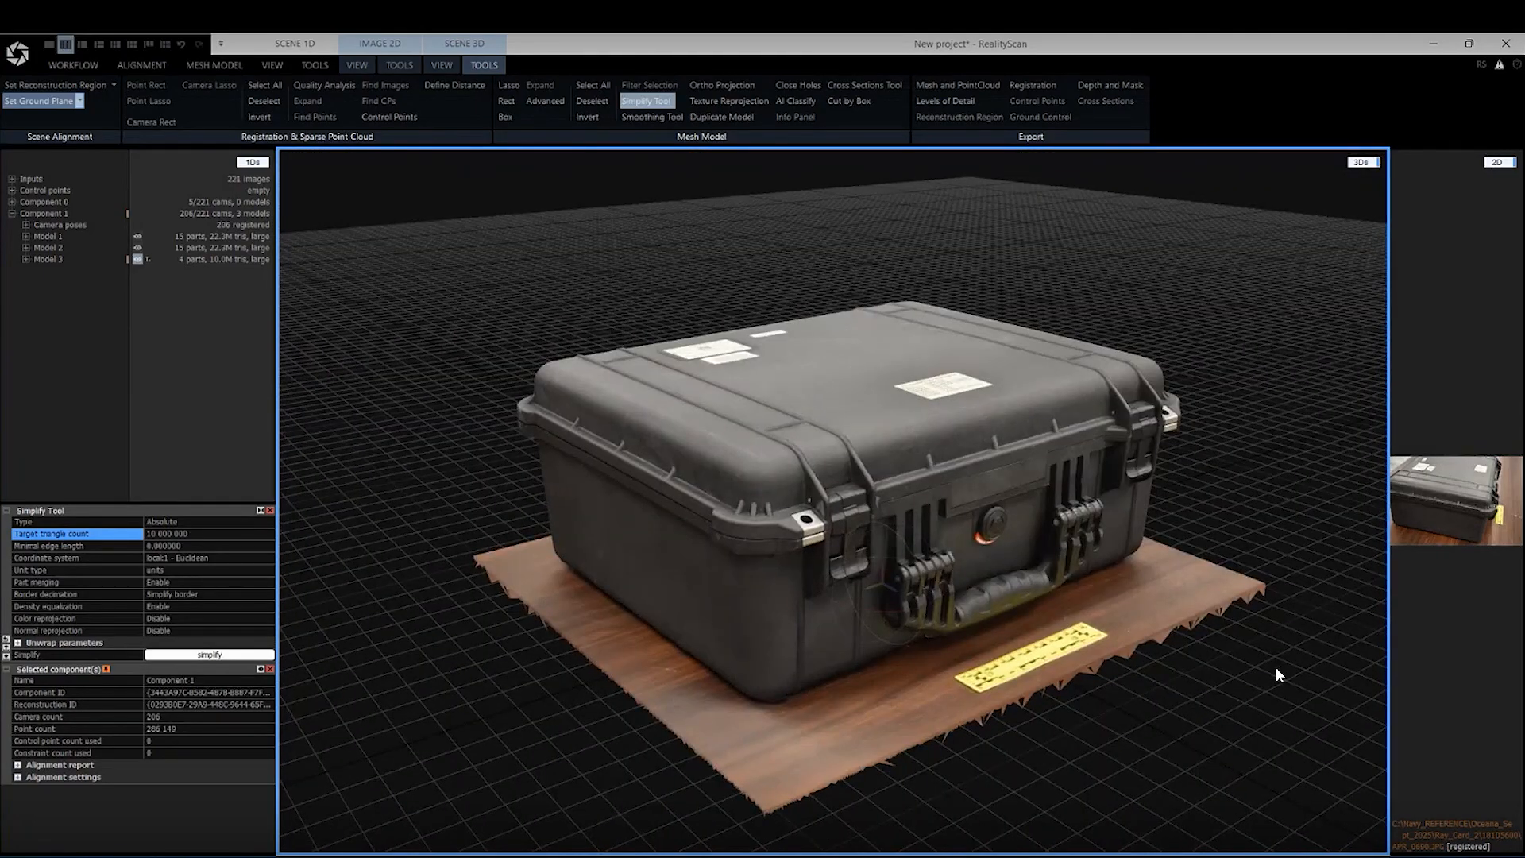
# Inspect the labels and barcodes on the case lid up close to judge the texture's legibility
pyautogui.moveTo(766, 721); pyautogui.dragTo(783, 616, button='right')
pyautogui.scroll(10, 783, 616)
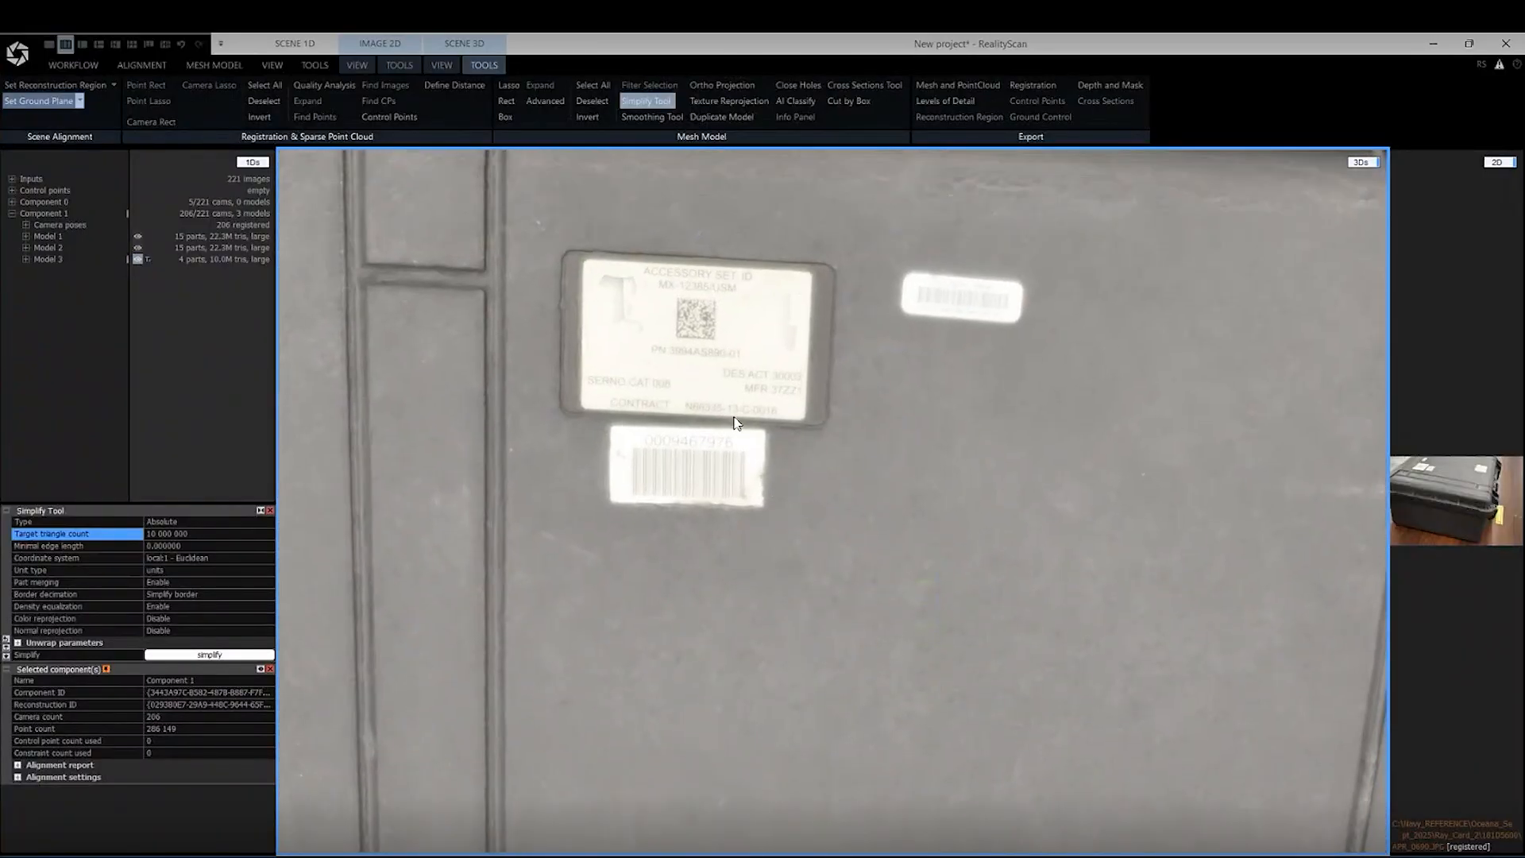
pyautogui.scroll(3, 681, 345)
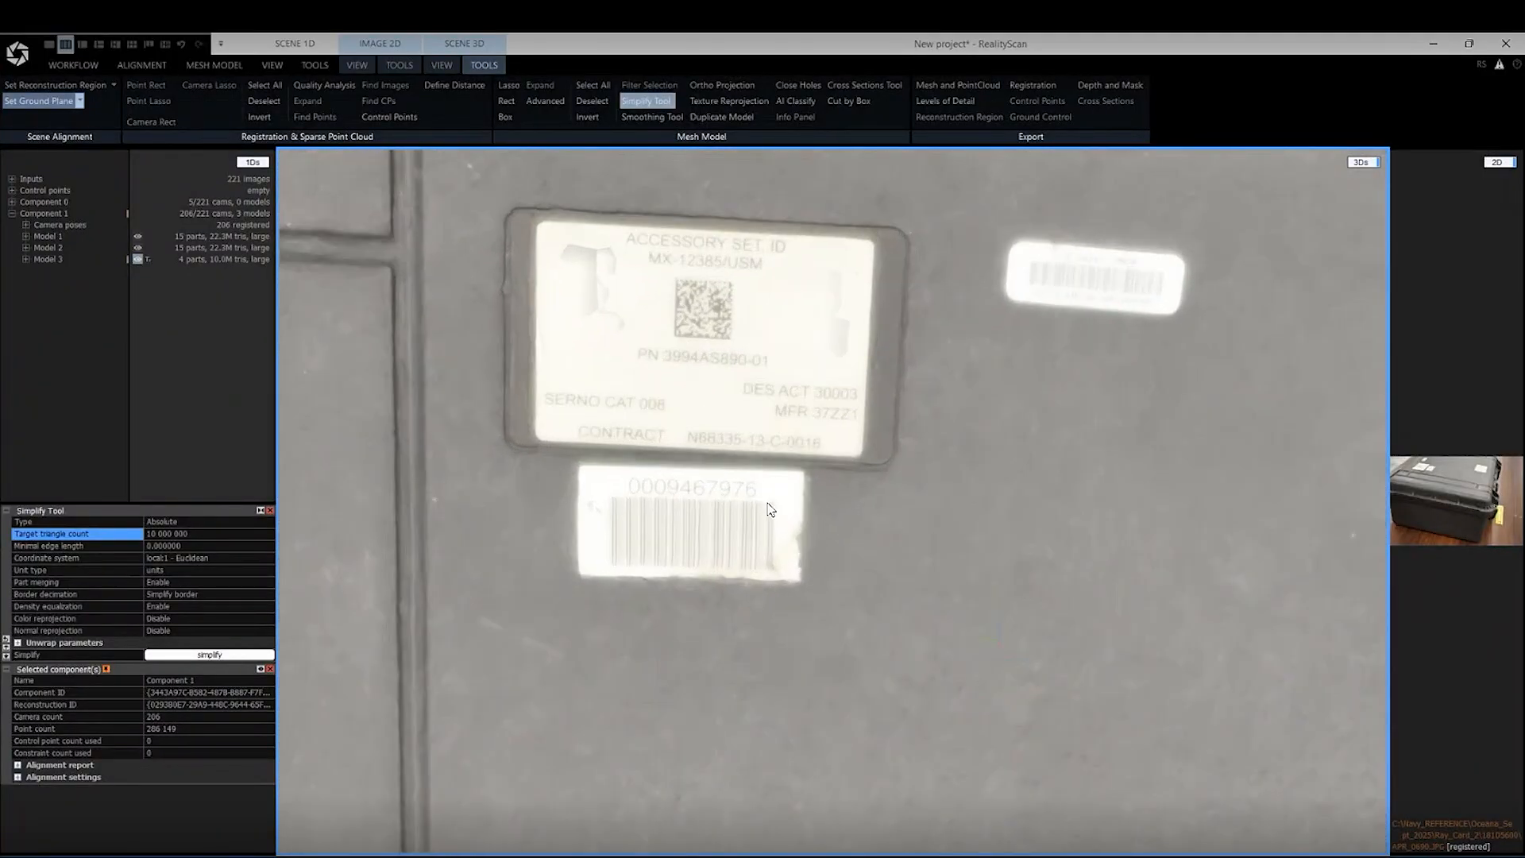
pyautogui.scroll(-6, 767, 505)
pyautogui.moveTo(775, 521); pyautogui.dragTo(794, 474, button='right')
pyautogui.scroll(-3, 789, 473)
pyautogui.moveTo(870, 558); pyautogui.dragTo(719, 508, button='right')
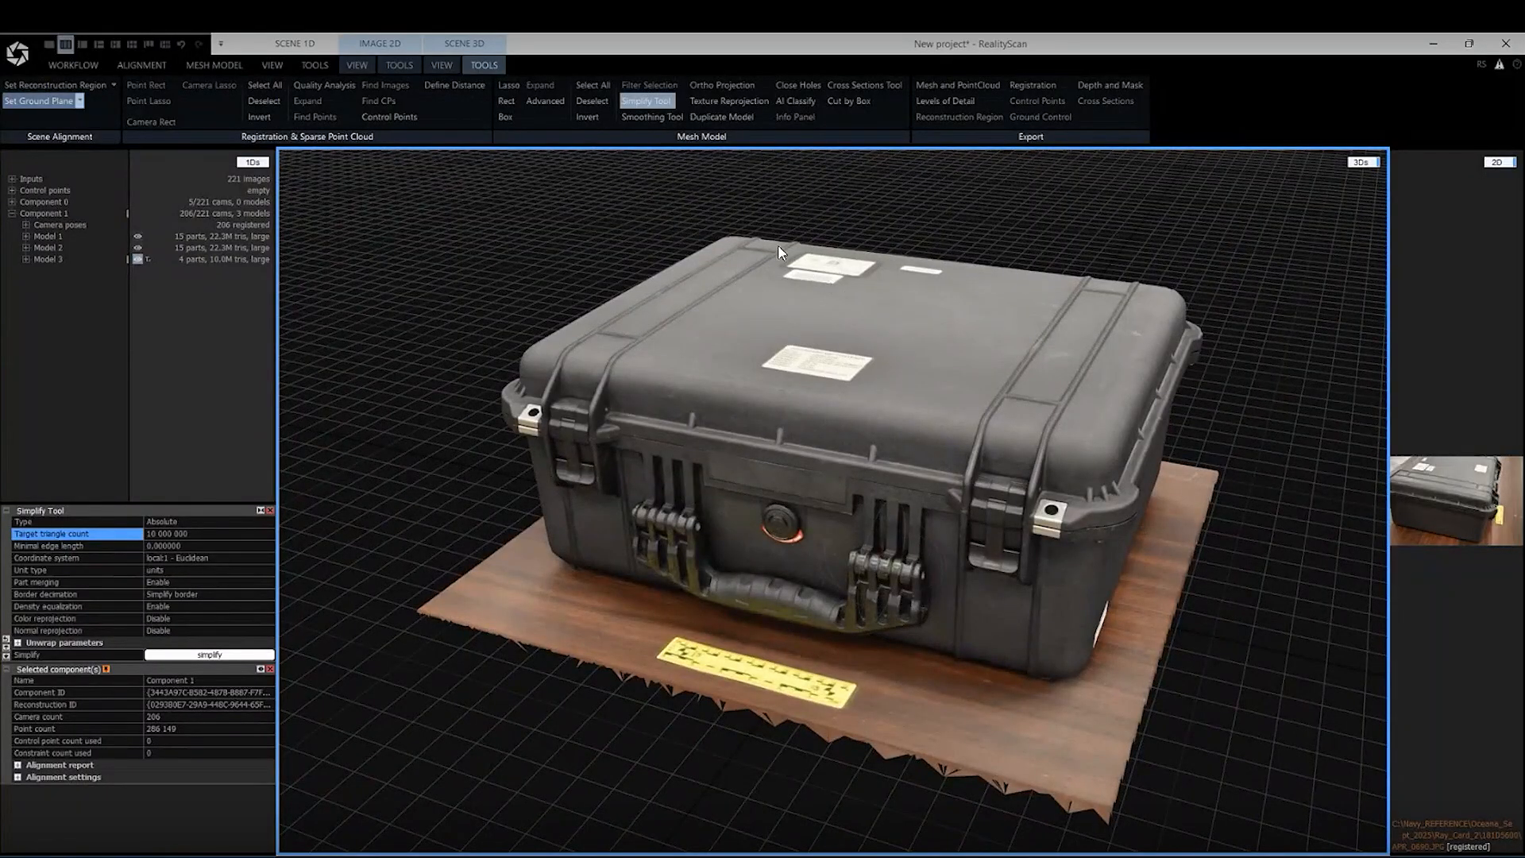
pyautogui.moveTo(540, 301); pyautogui.dragTo(517, 289)
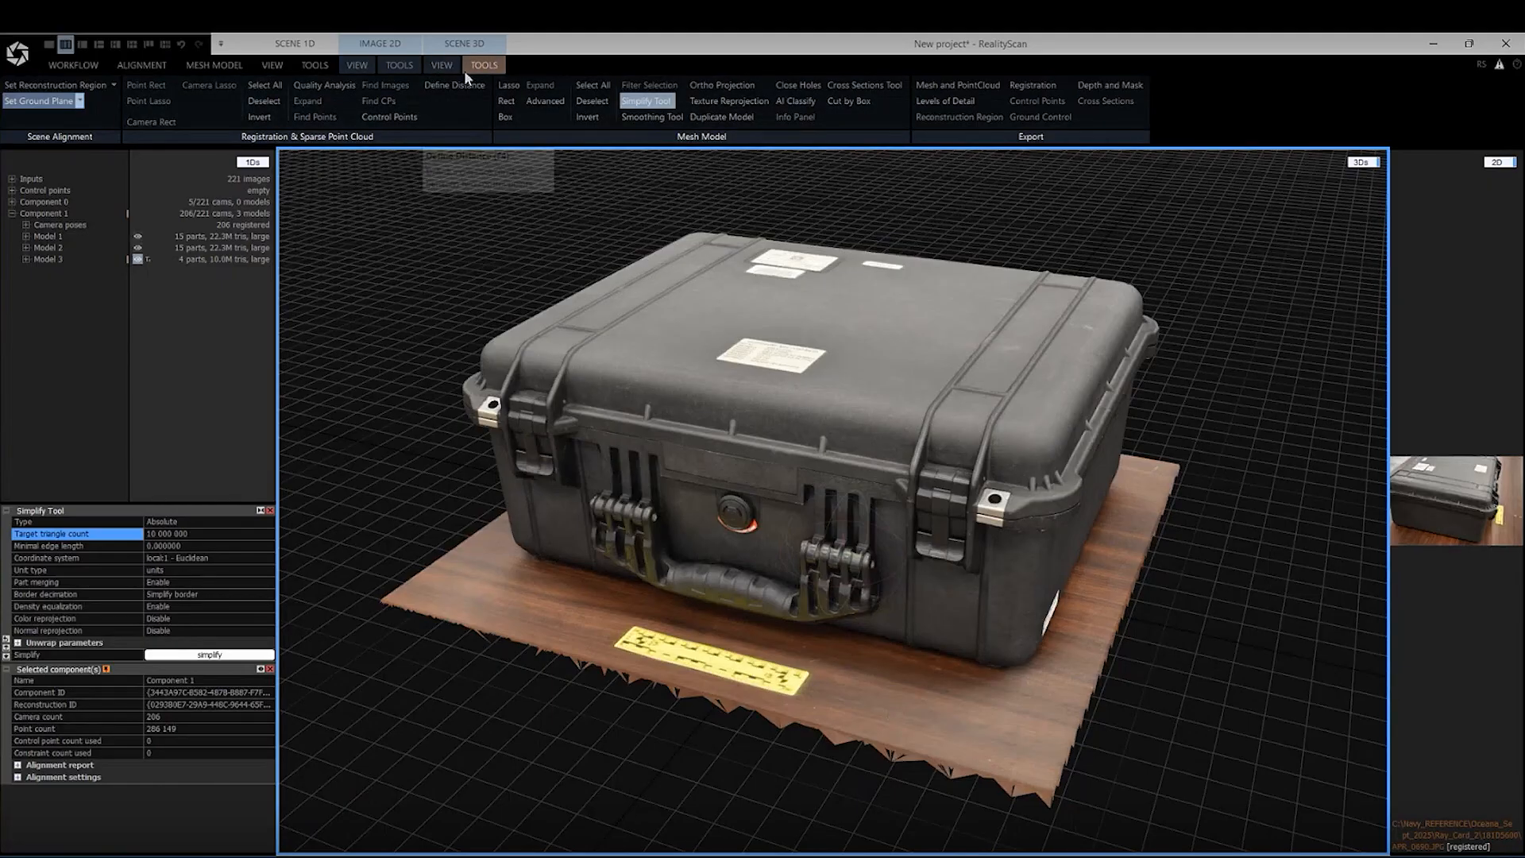
# Open the dense mesh export to check the save folder and FBX file format, and close it without saving
pyautogui.click(222, 63)
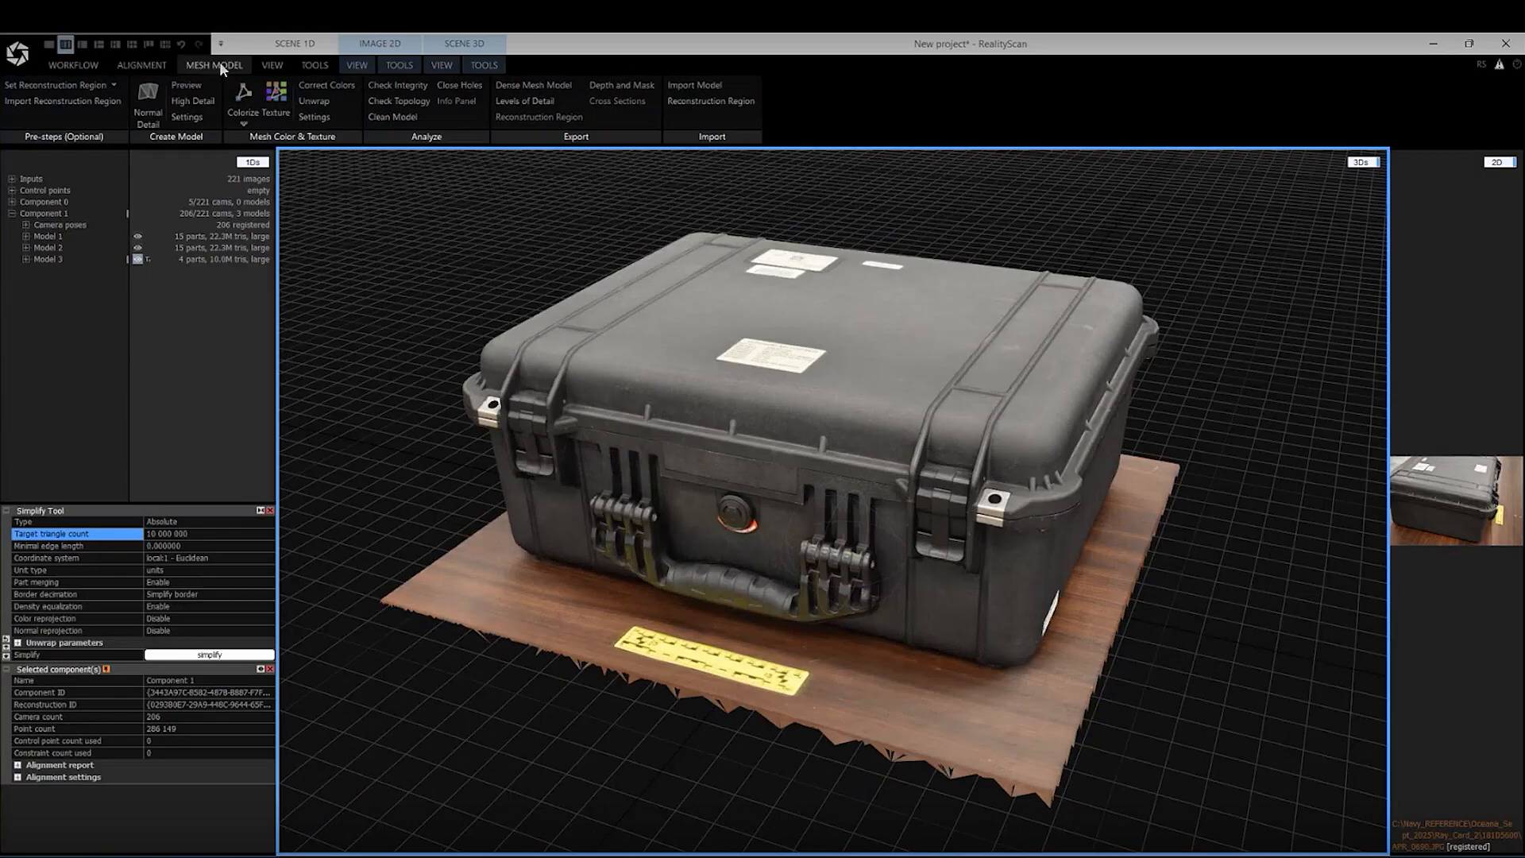
pyautogui.click(546, 89)
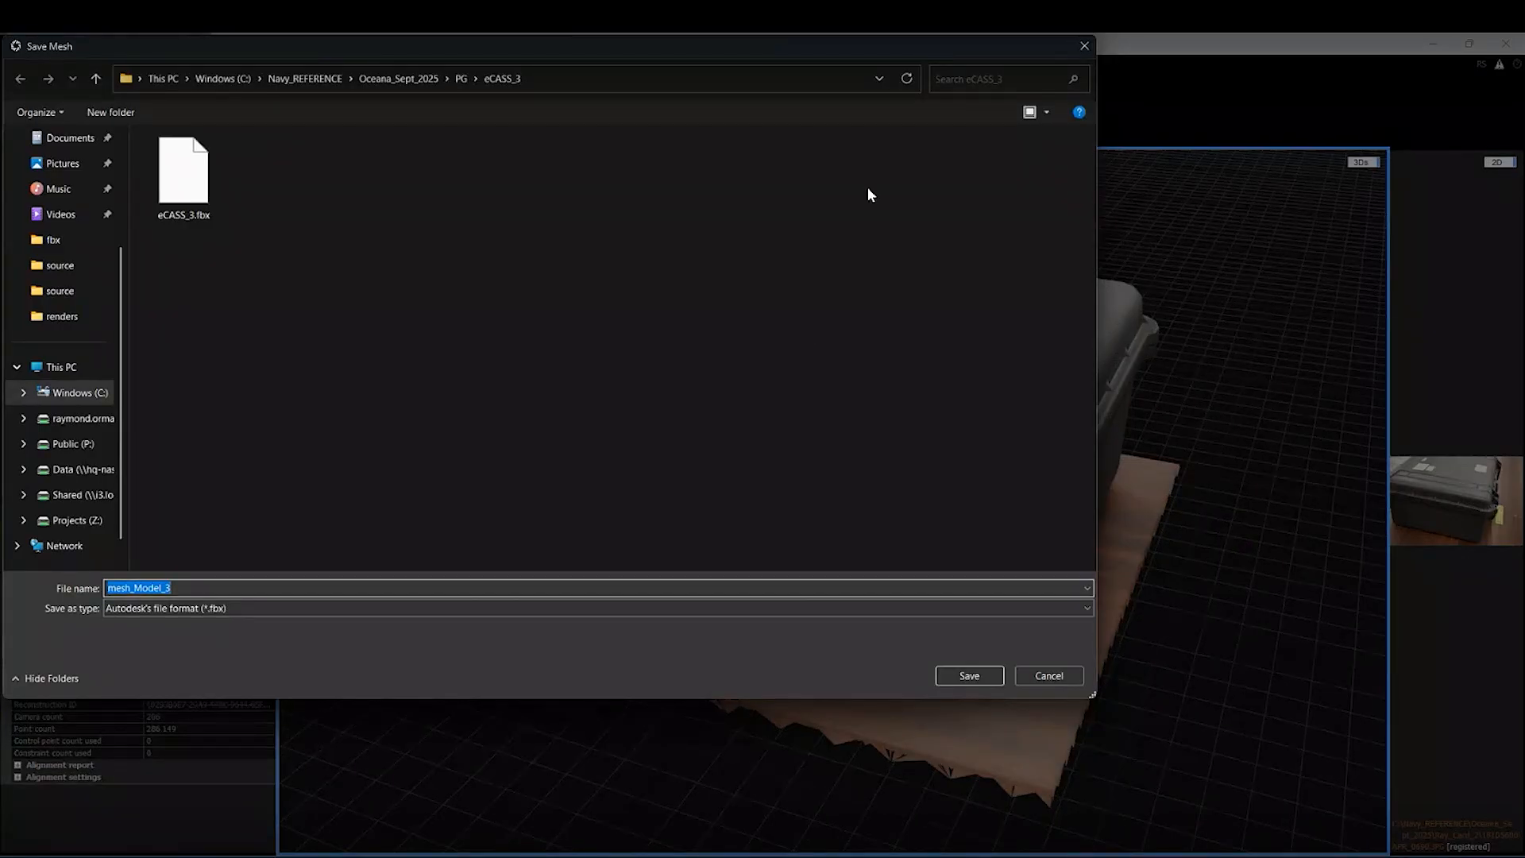
pyautogui.moveTo(367, 54); pyautogui.dragTo(448, 162)
pyautogui.click(1165, 155)
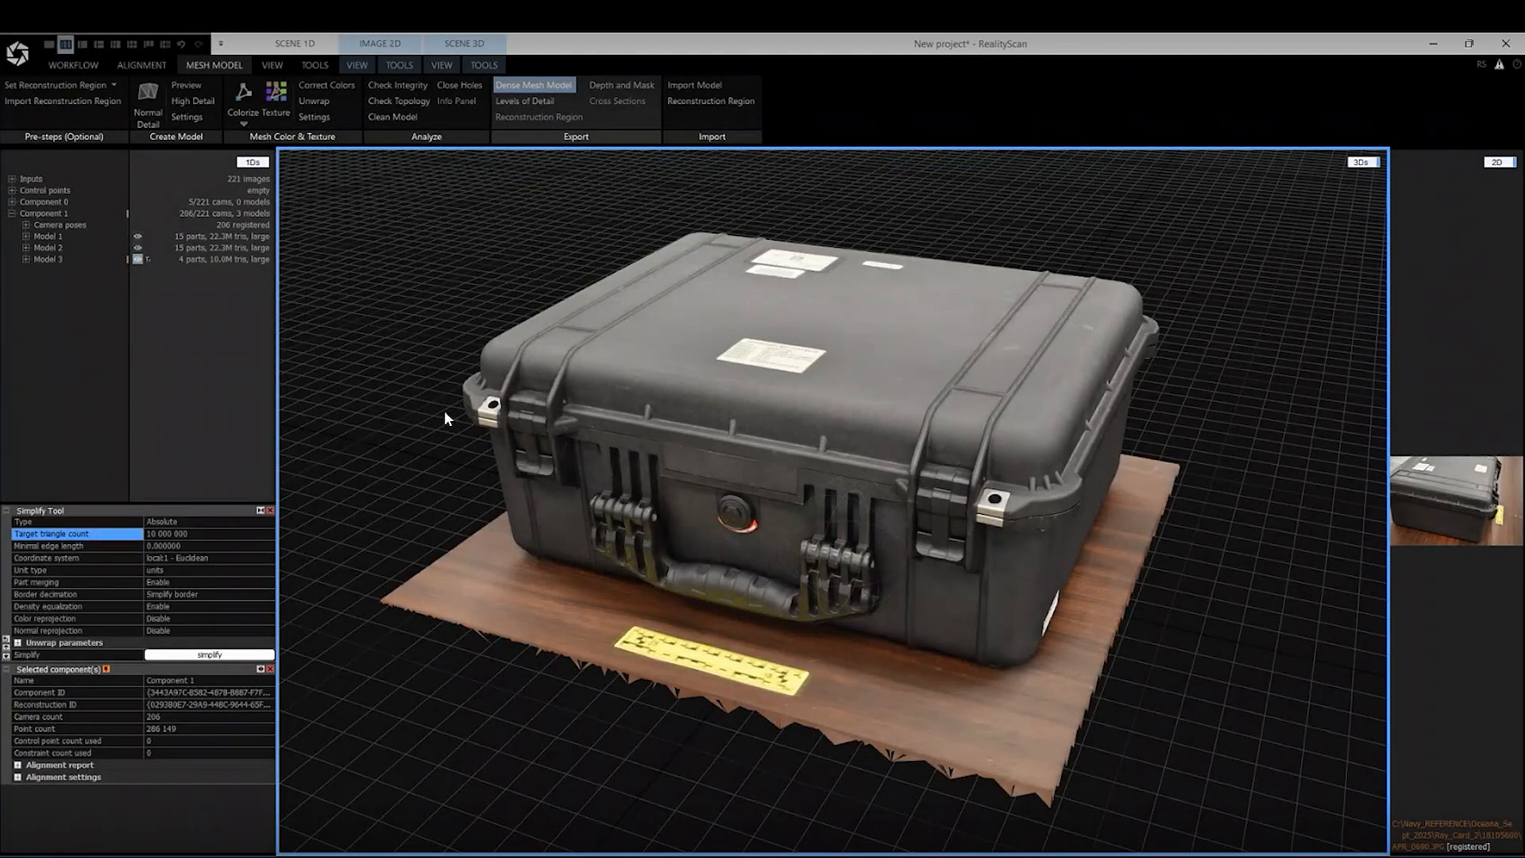
# Inspect the yellow scale ruler on the floor in front of the case's handle up close
pyautogui.moveTo(685, 543); pyautogui.dragTo(718, 598)
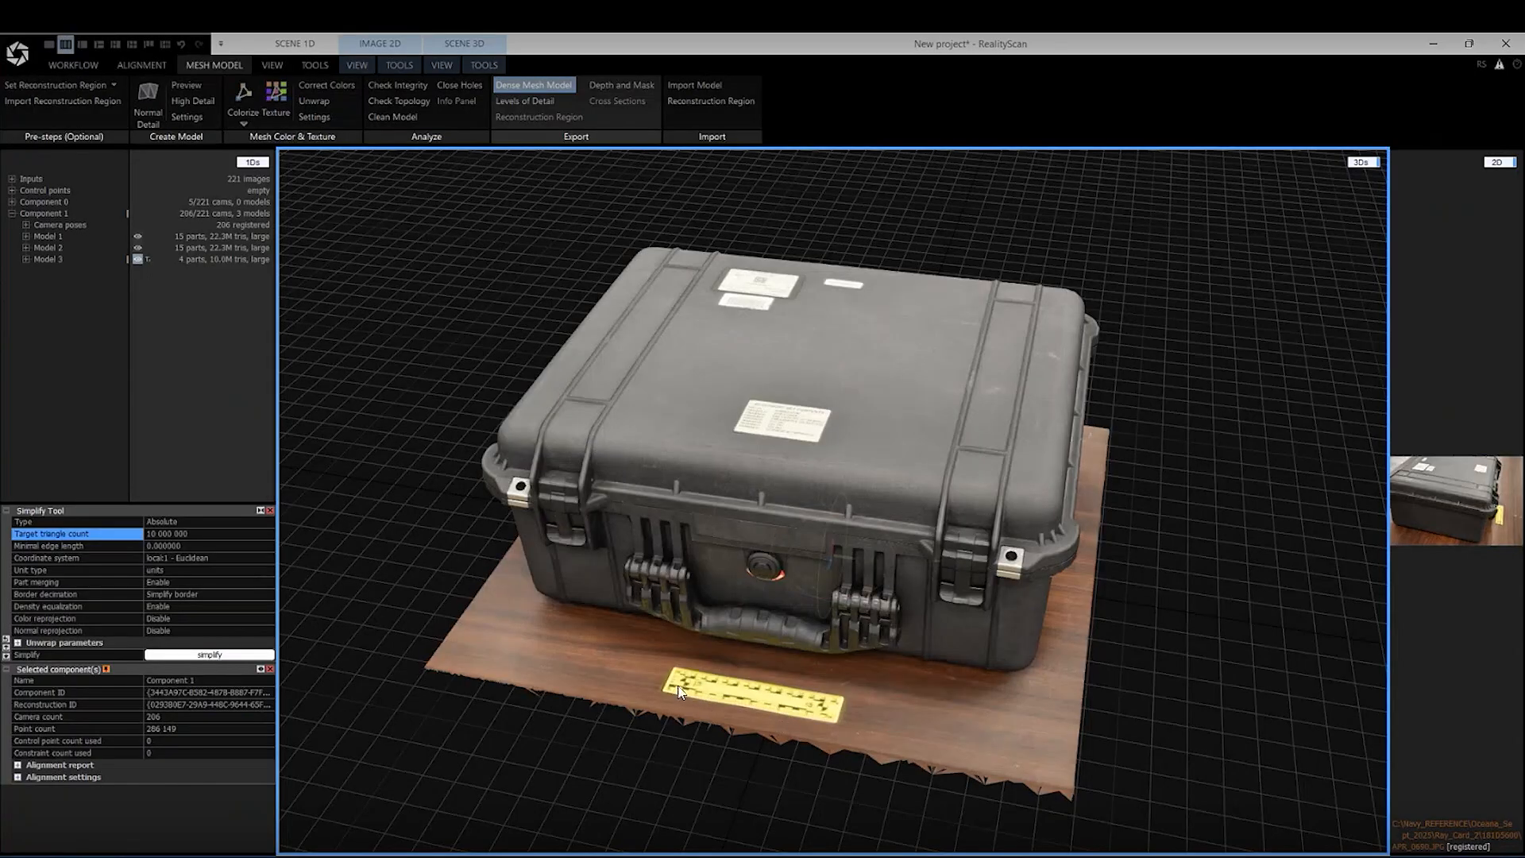
pyautogui.moveTo(678, 687); pyautogui.dragTo(764, 775)
pyautogui.scroll(5, 765, 775)
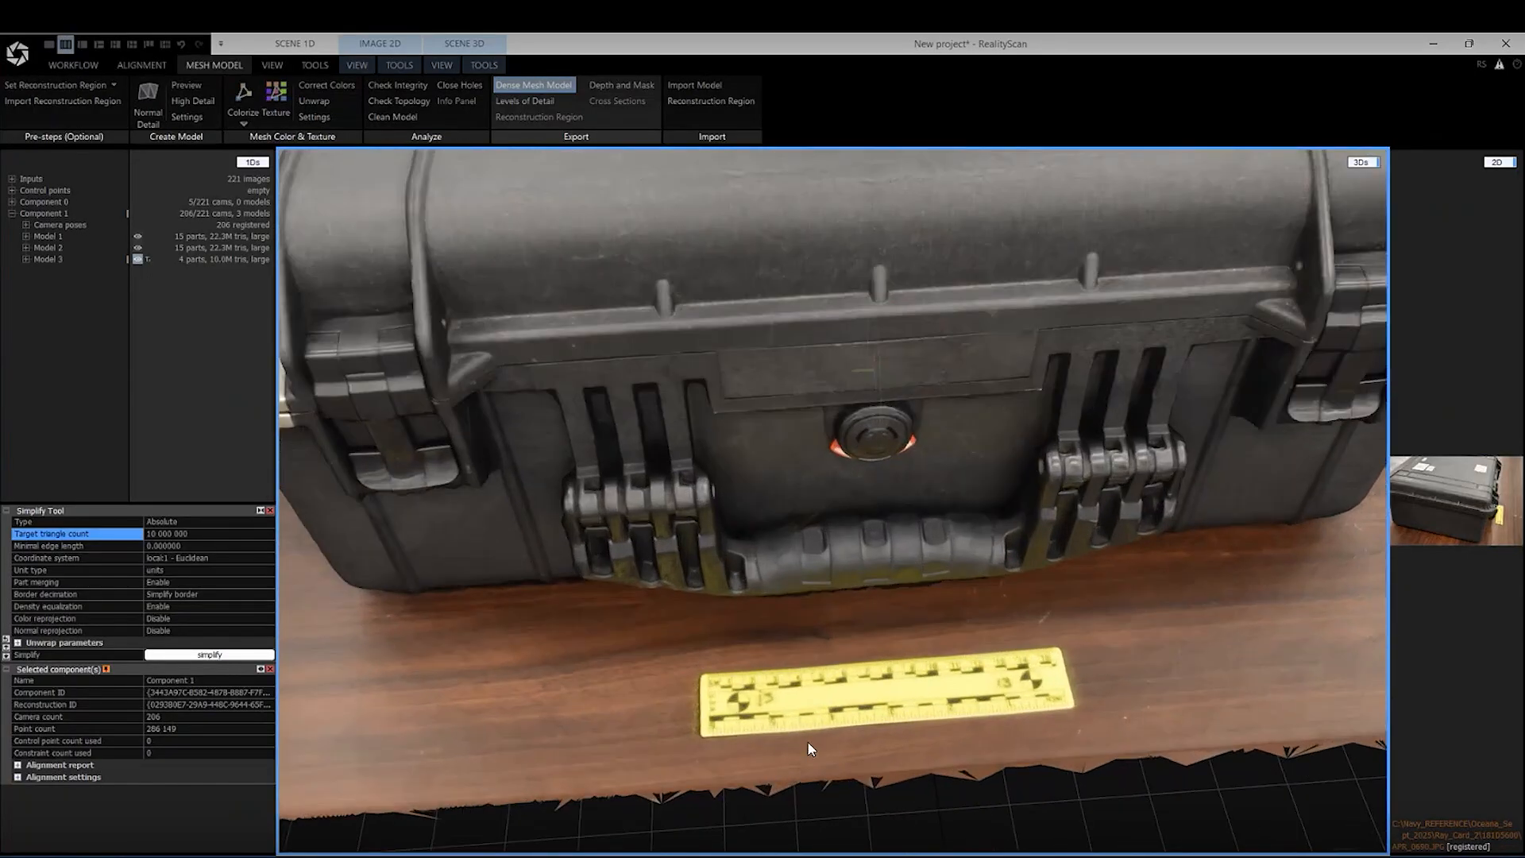
pyautogui.scroll(5, 807, 742)
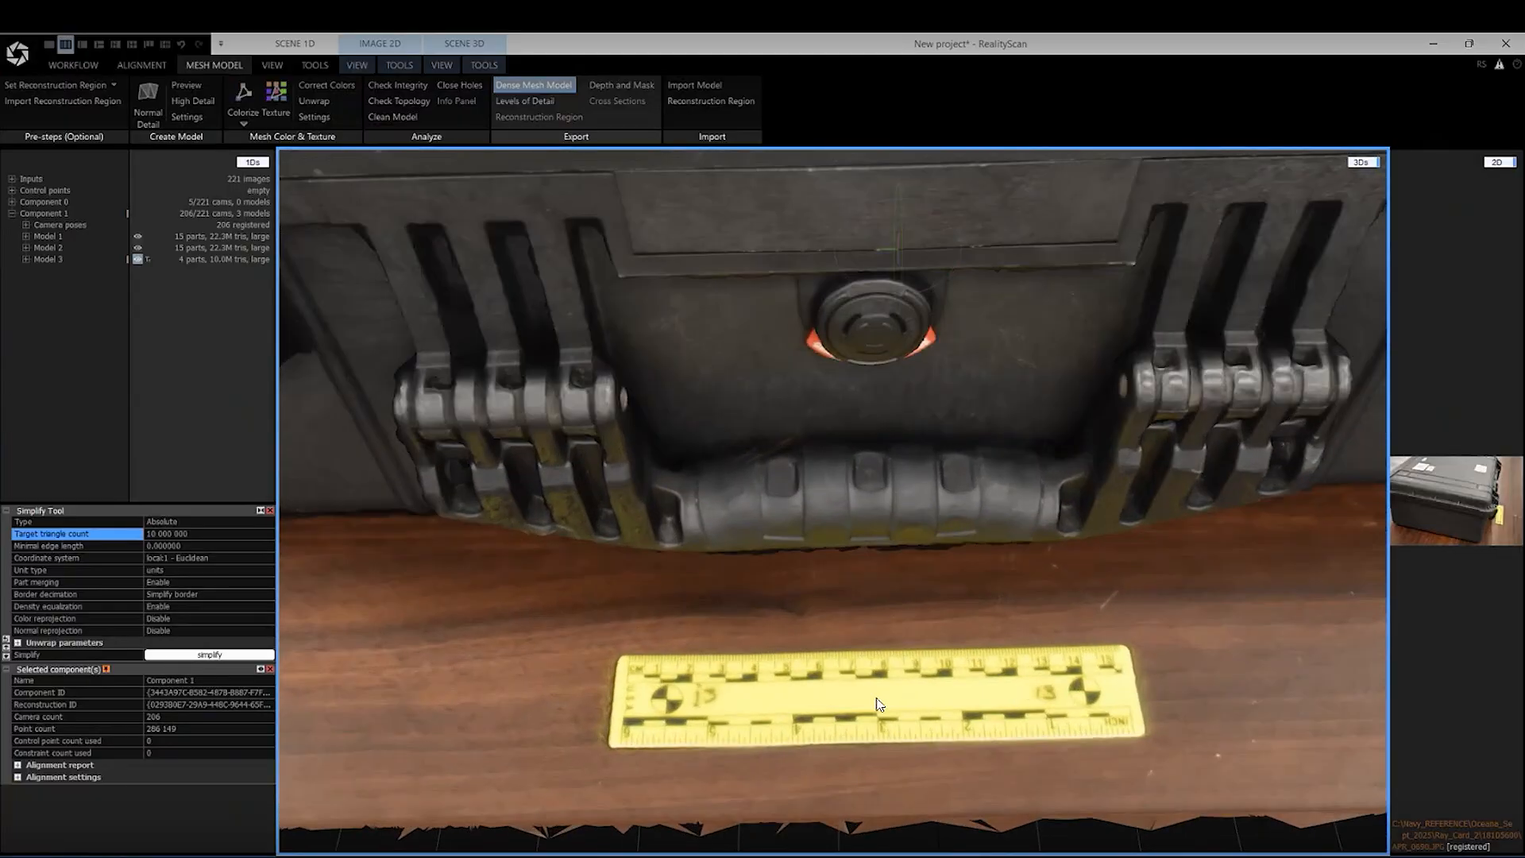
pyautogui.scroll(-4, 834, 633)
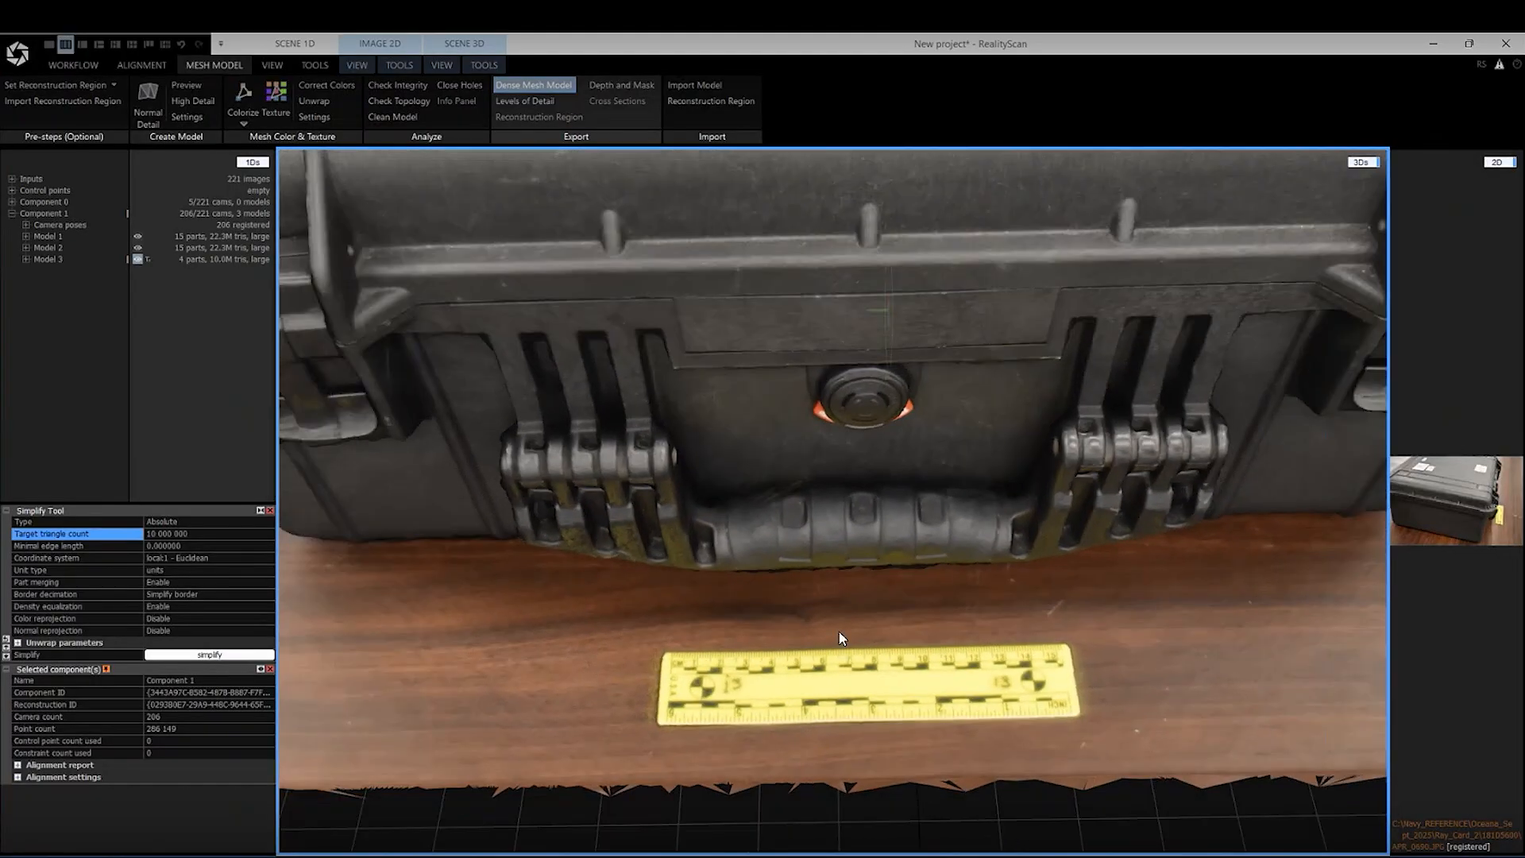
pyautogui.scroll(-4, 840, 637)
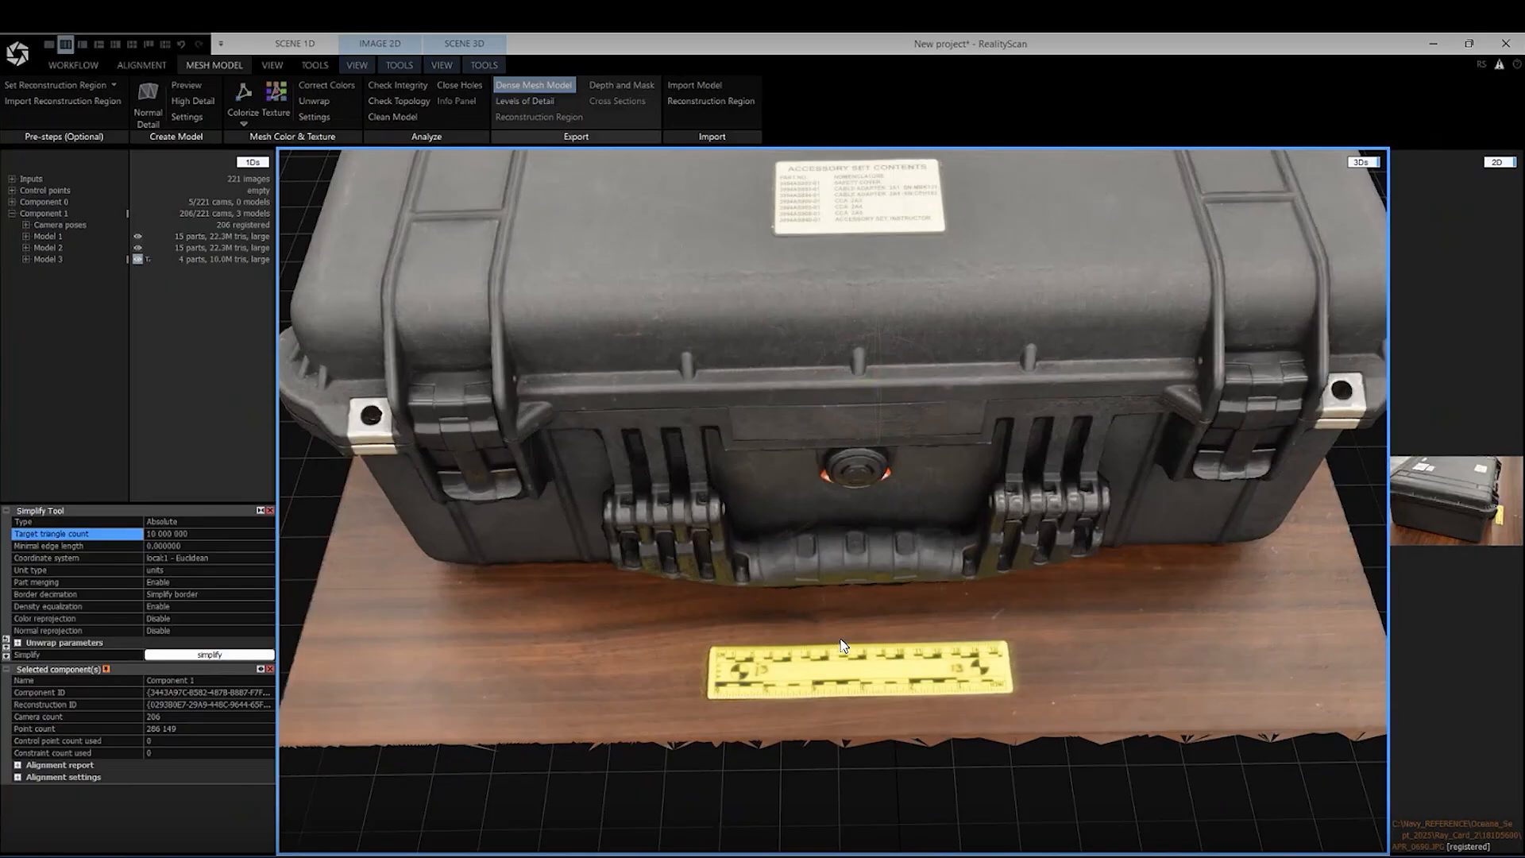
pyautogui.scroll(-5, 843, 644)
pyautogui.moveTo(842, 643); pyautogui.dragTo(744, 594)
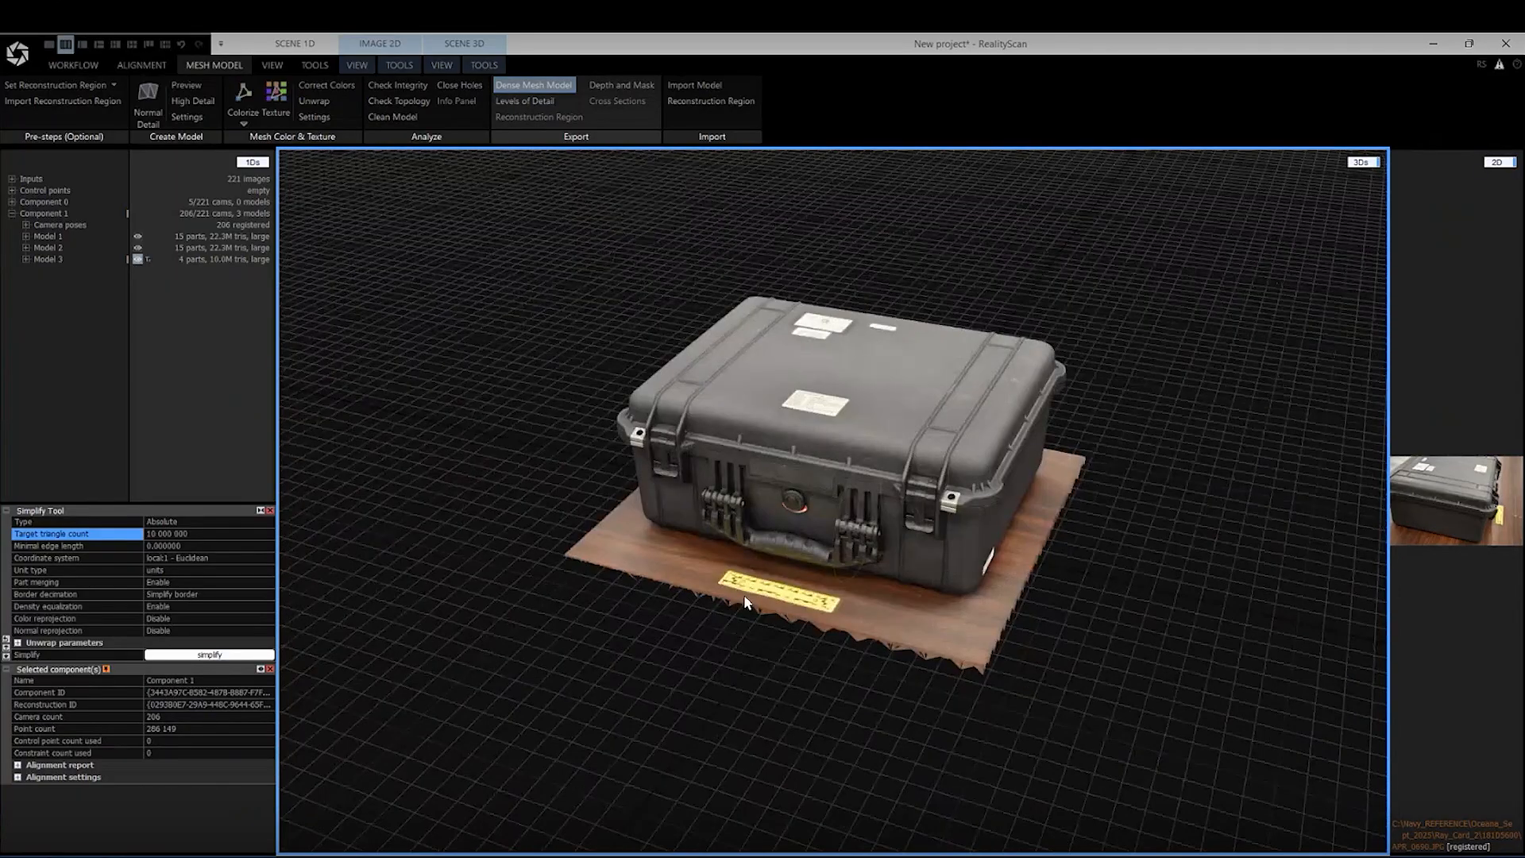
# Examine the case's front corner, metal lock plate, latches and side wall for texture and mesh quality
pyautogui.scroll(3, 743, 594)
pyautogui.scroll(3, 746, 366)
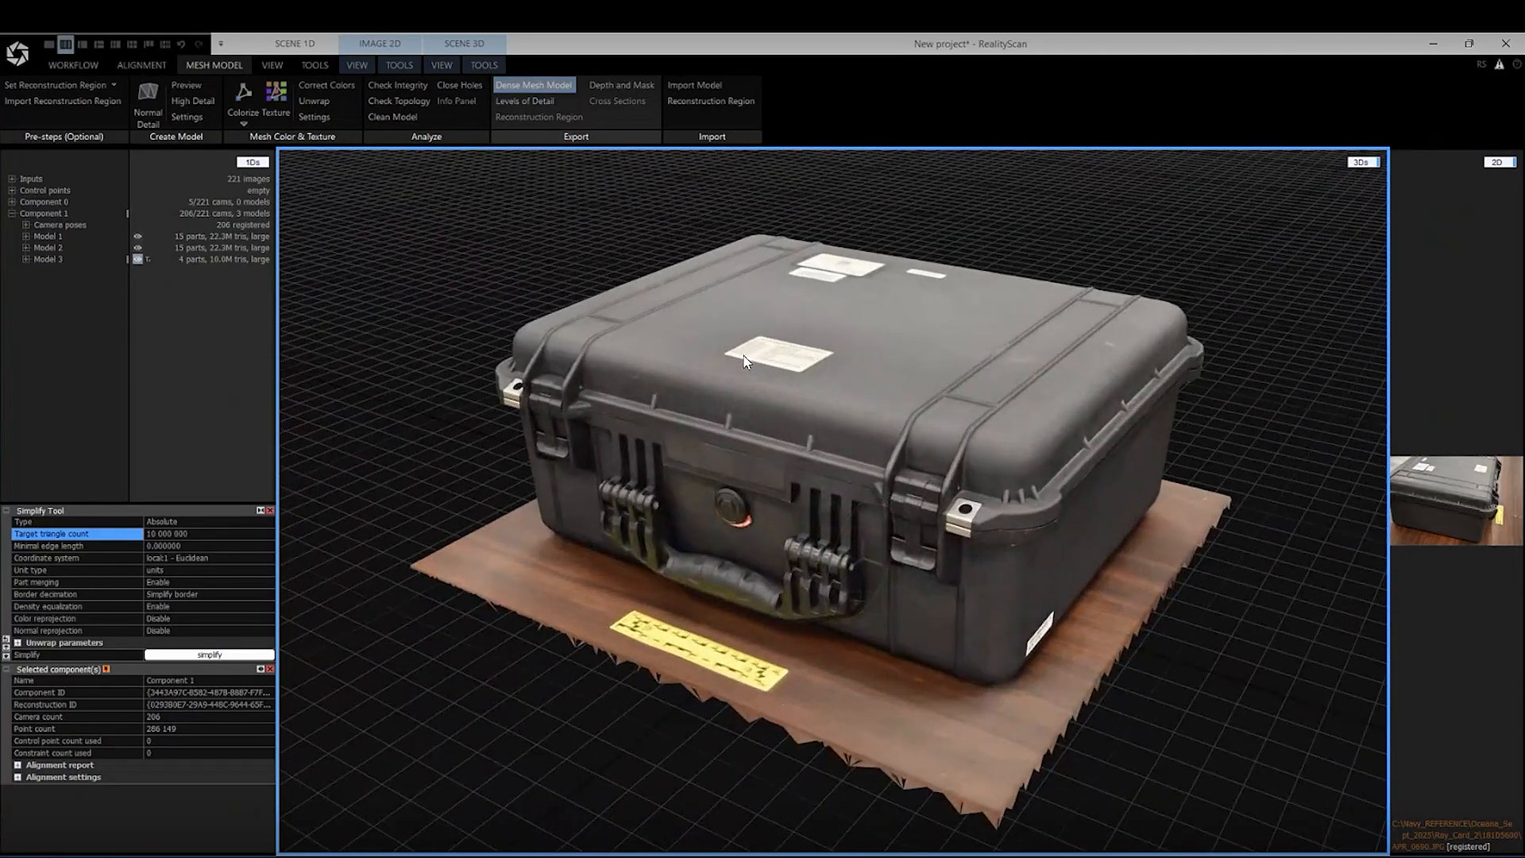
pyautogui.moveTo(741, 416); pyautogui.dragTo(764, 425)
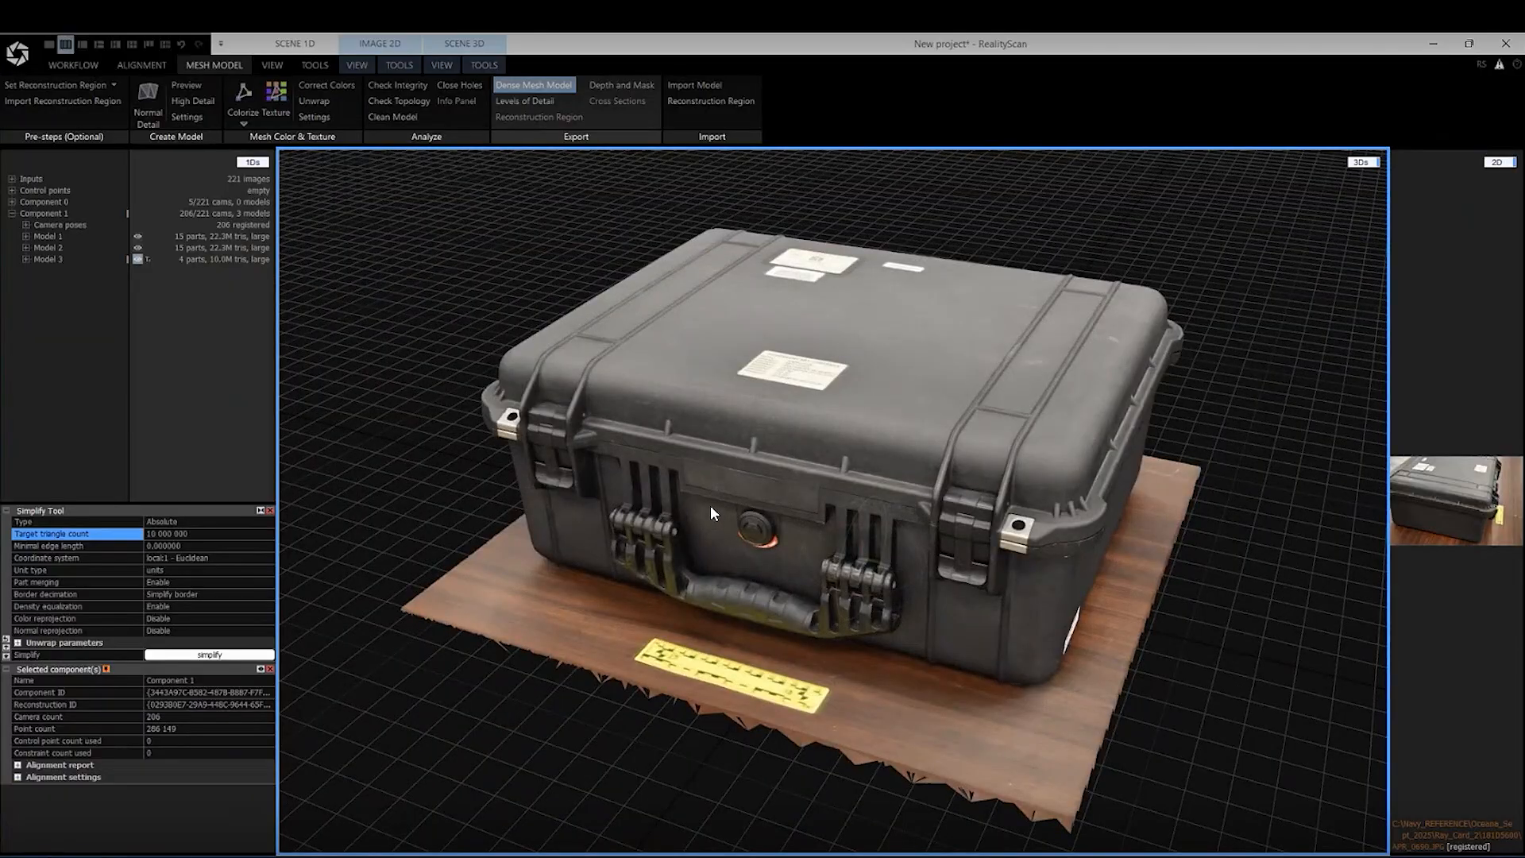
pyautogui.moveTo(710, 507); pyautogui.dragTo(672, 506)
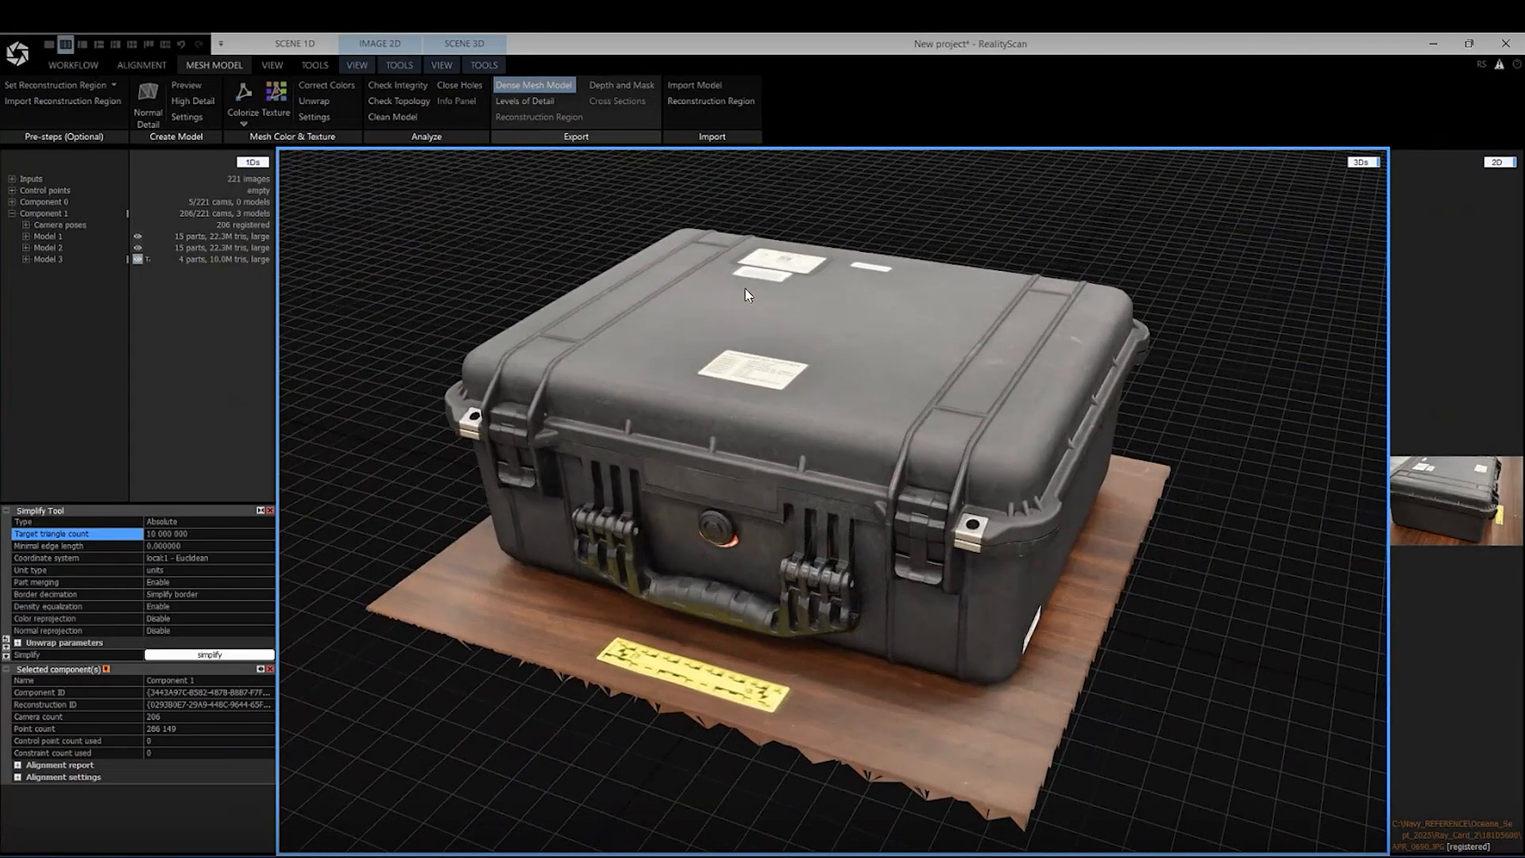
pyautogui.scroll(-1, 747, 306)
pyautogui.scroll(1, 723, 285)
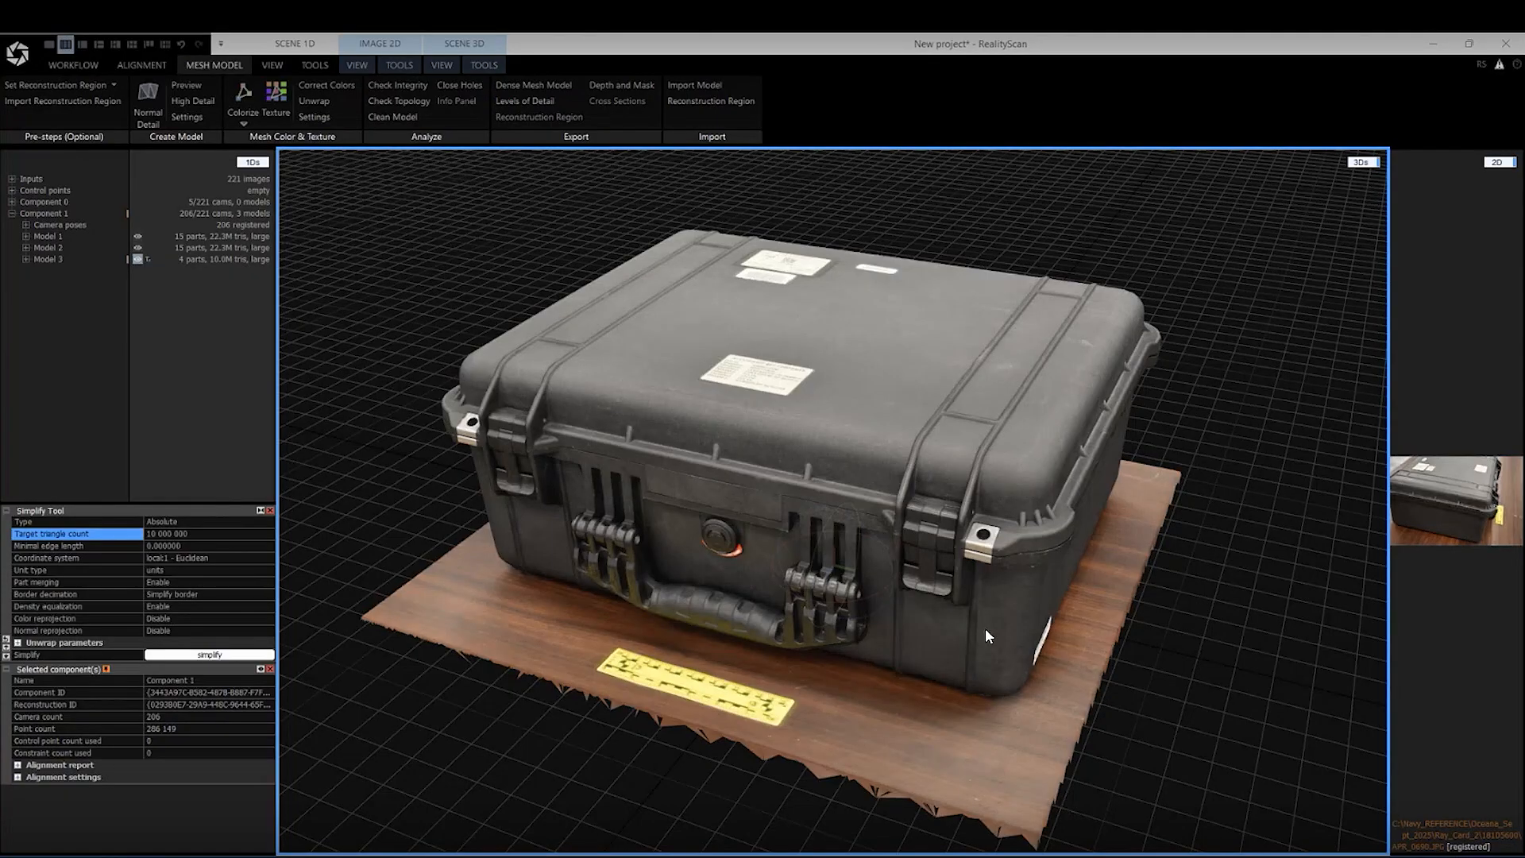
pyautogui.scroll(6, 986, 631)
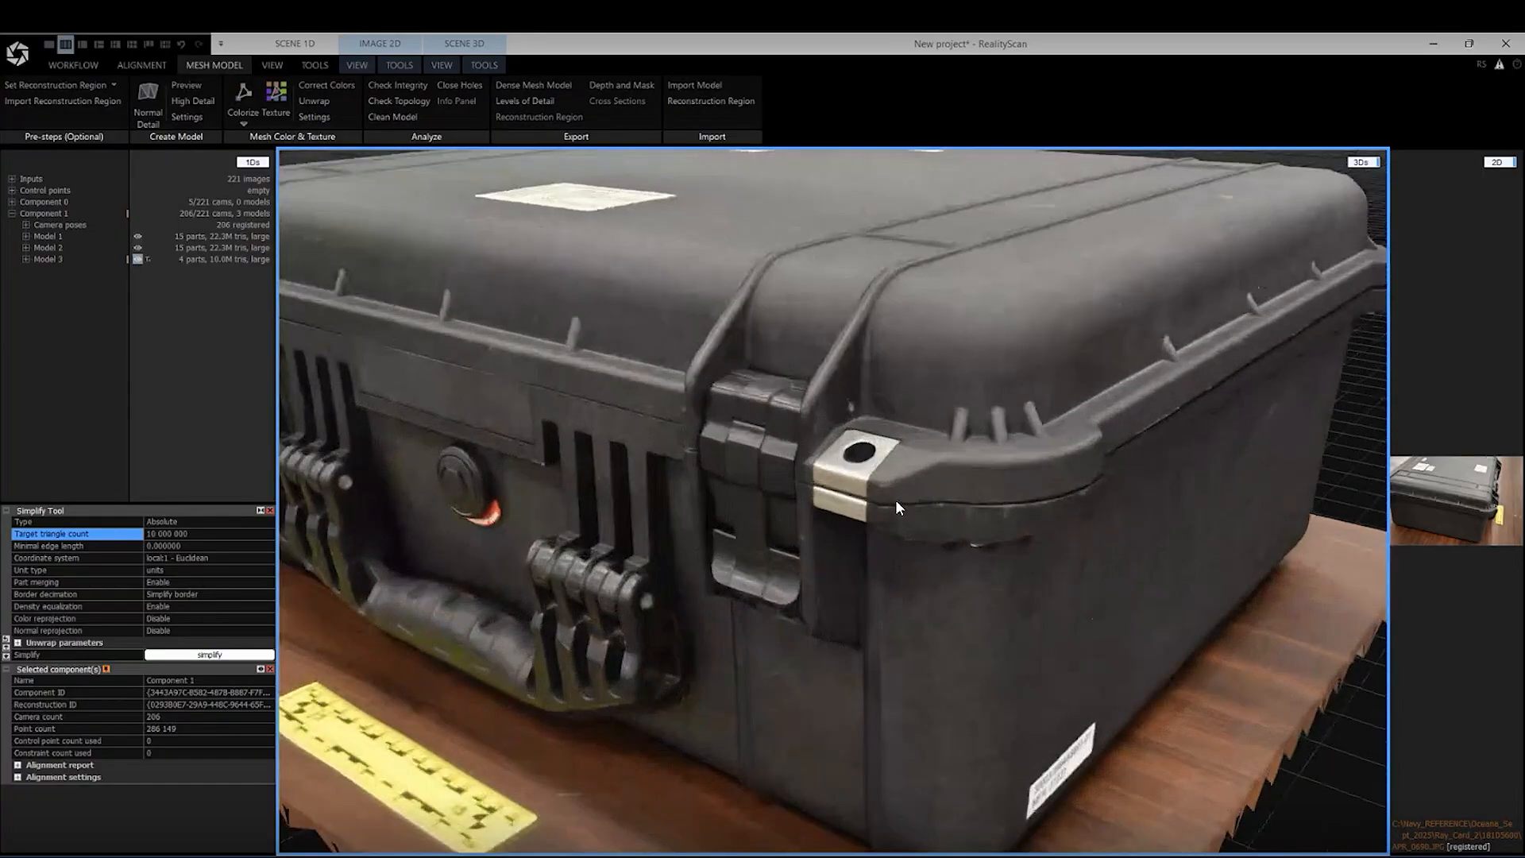
pyautogui.moveTo(894, 499); pyautogui.dragTo(1128, 499)
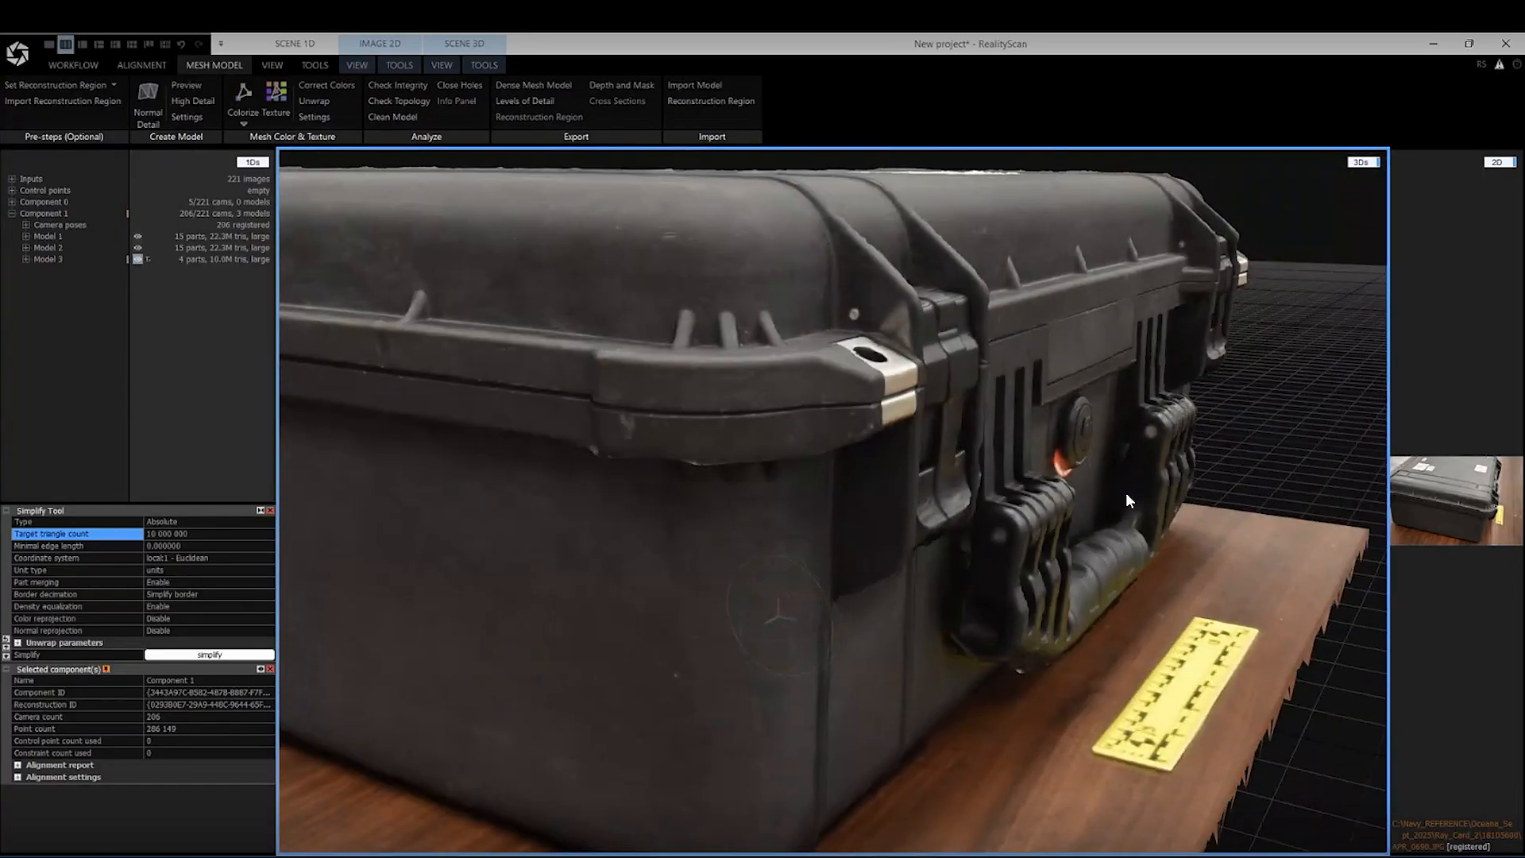
pyautogui.scroll(-3, 1130, 503)
pyautogui.scroll(-5, 1104, 497)
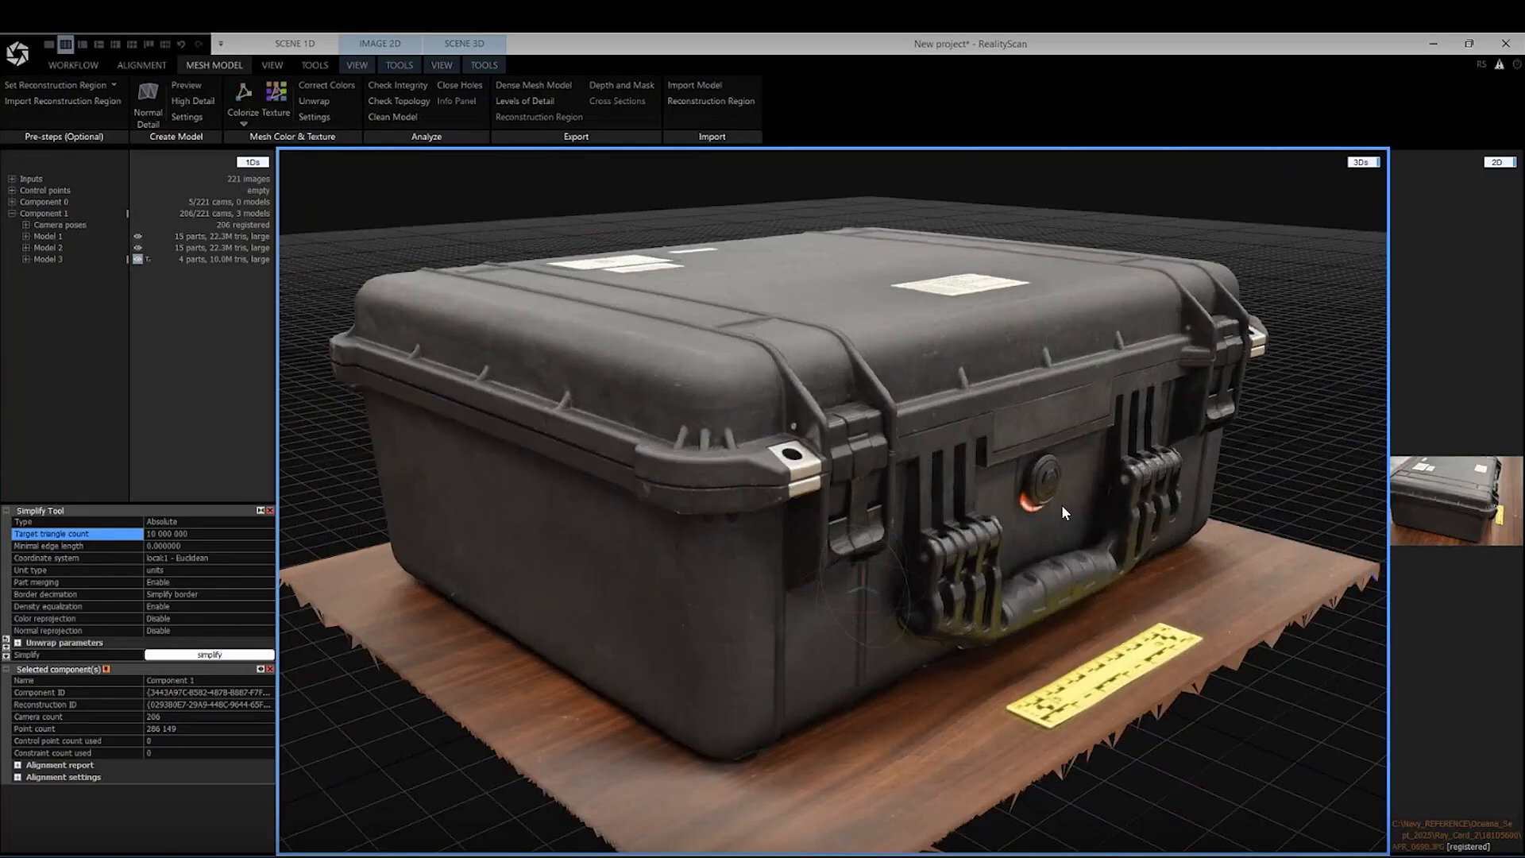
pyautogui.moveTo(1028, 527); pyautogui.dragTo(1002, 546, button='right')
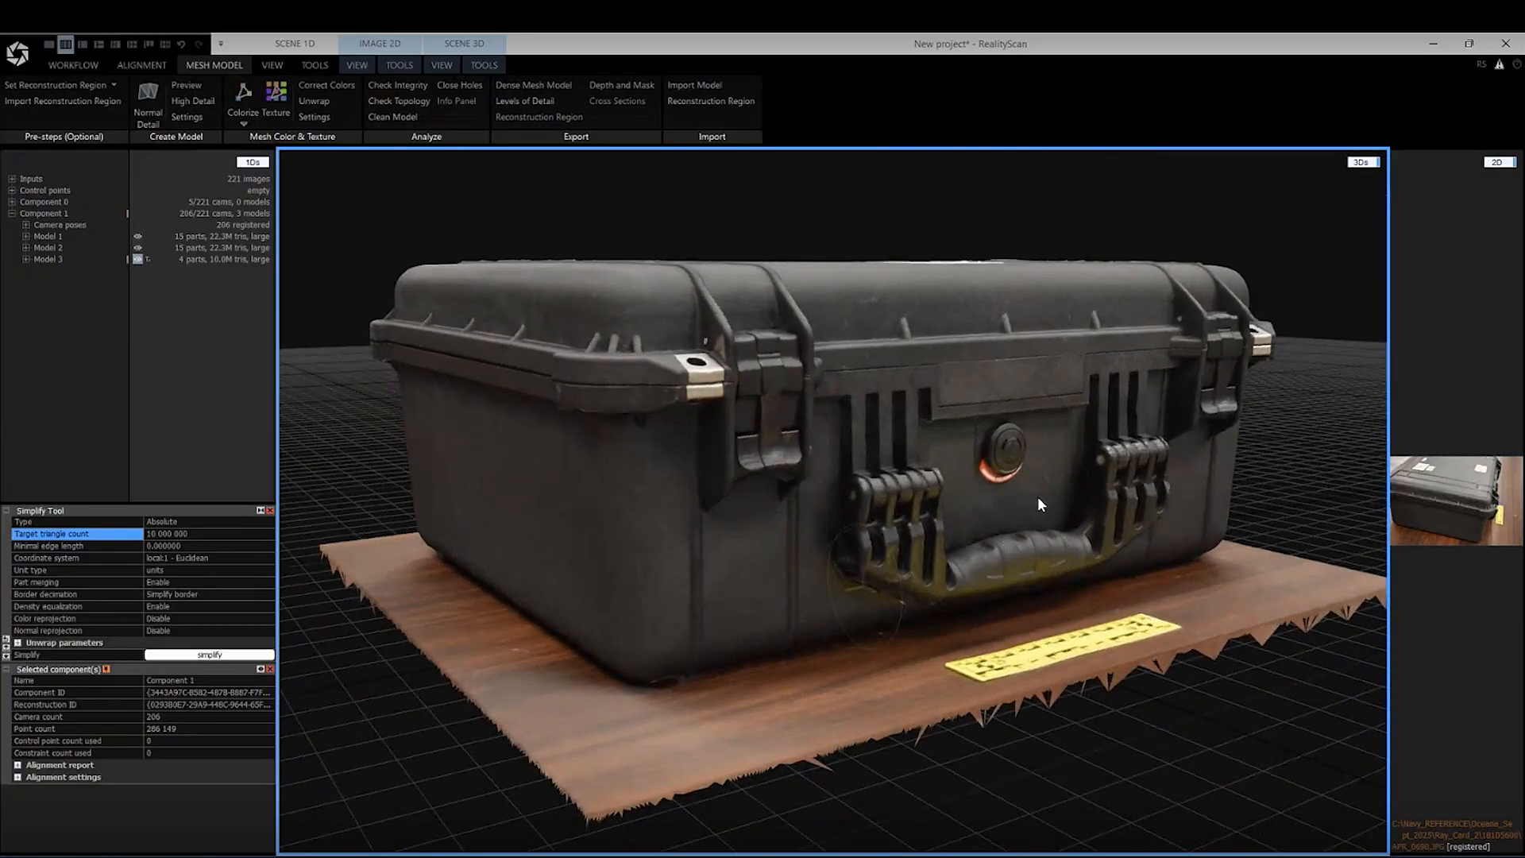
# Examine the whole case from the front and the underside of the mesh beneath the wooden floor
pyautogui.moveTo(1037, 497)
pyautogui.mouseDown(button='right')
pyautogui.moveTo(1051, 505)
pyautogui.moveTo(1038, 505)
pyautogui.mouseUp(button='right')
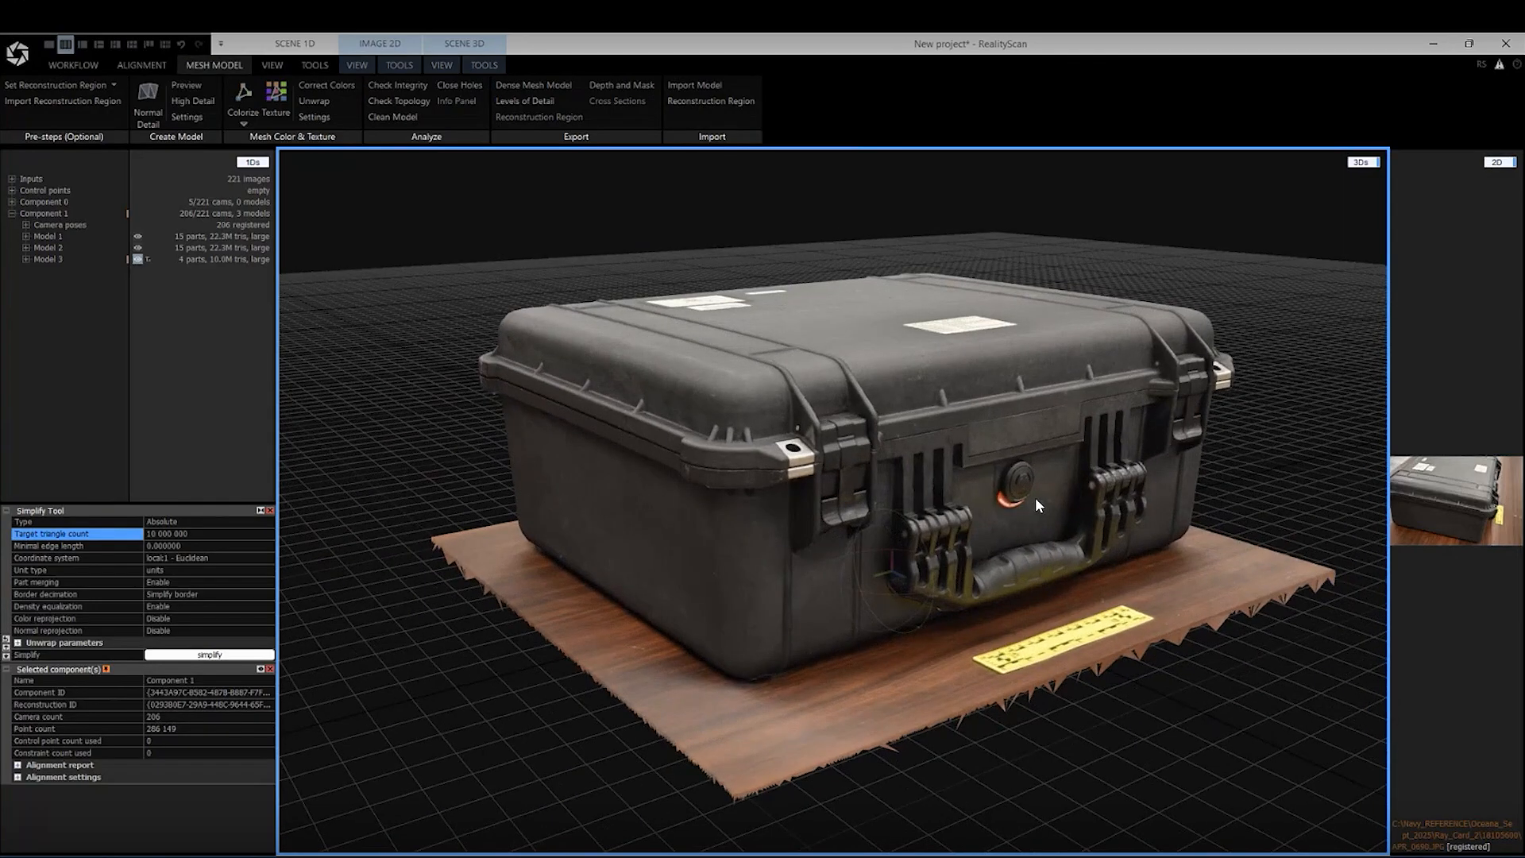
pyautogui.scroll(3, 1036, 498)
pyautogui.moveTo(984, 561)
pyautogui.mouseDown(button='right')
pyautogui.moveTo(985, 603)
pyautogui.moveTo(999, 572)
pyautogui.moveTo(978, 508)
pyautogui.moveTo(985, 457)
pyautogui.moveTo(1060, 432)
pyautogui.moveTo(1167, 472)
pyautogui.moveTo(1175, 370)
pyautogui.moveTo(1146, 566)
pyautogui.mouseUp(button='right')
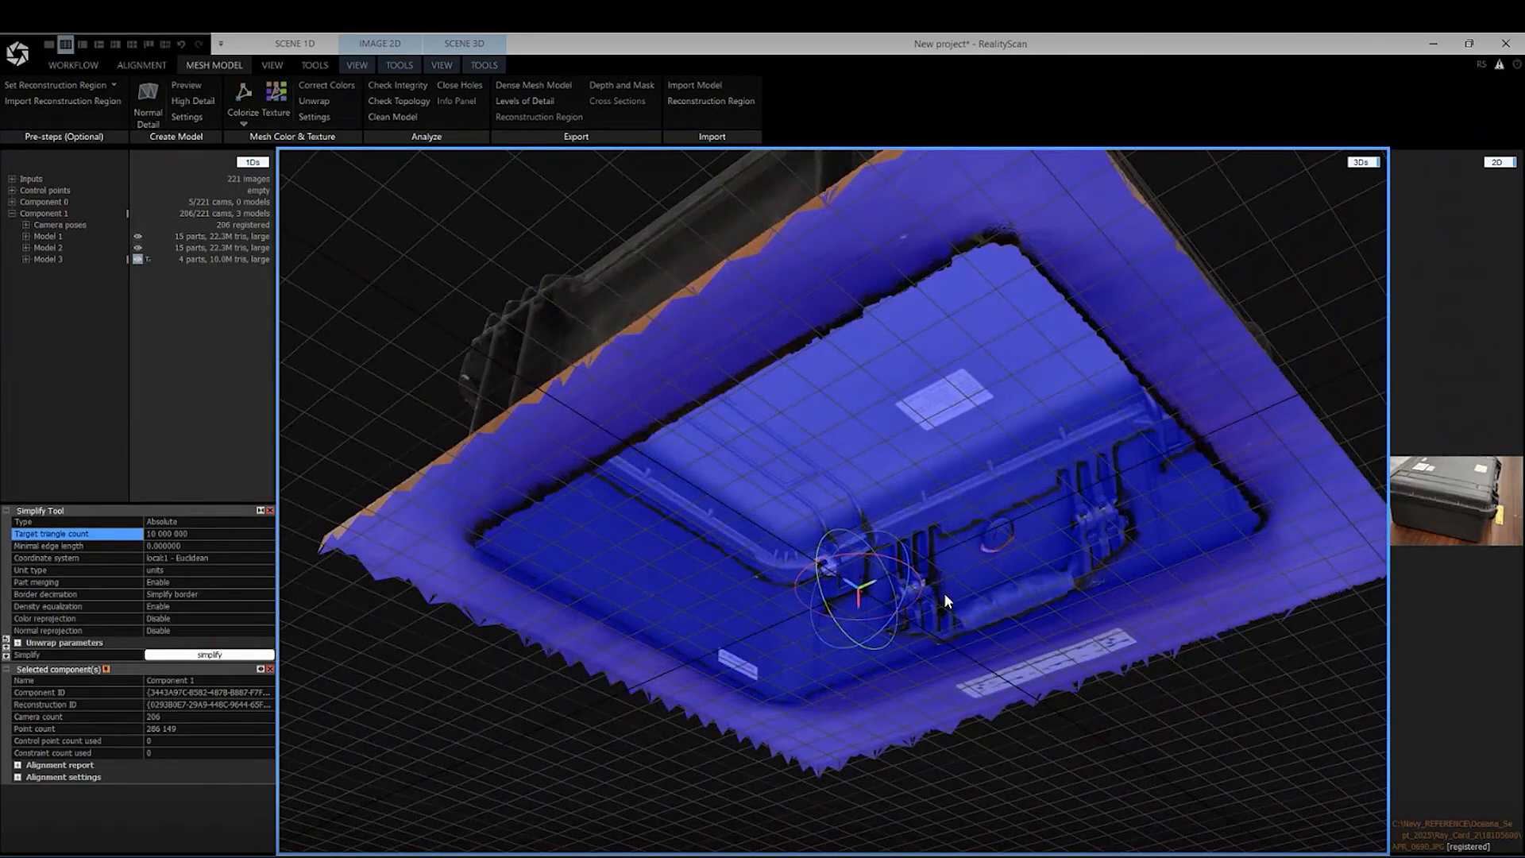
pyautogui.moveTo(943, 593); pyautogui.dragTo(774, 651, button='right')
pyautogui.scroll(1, 774, 650)
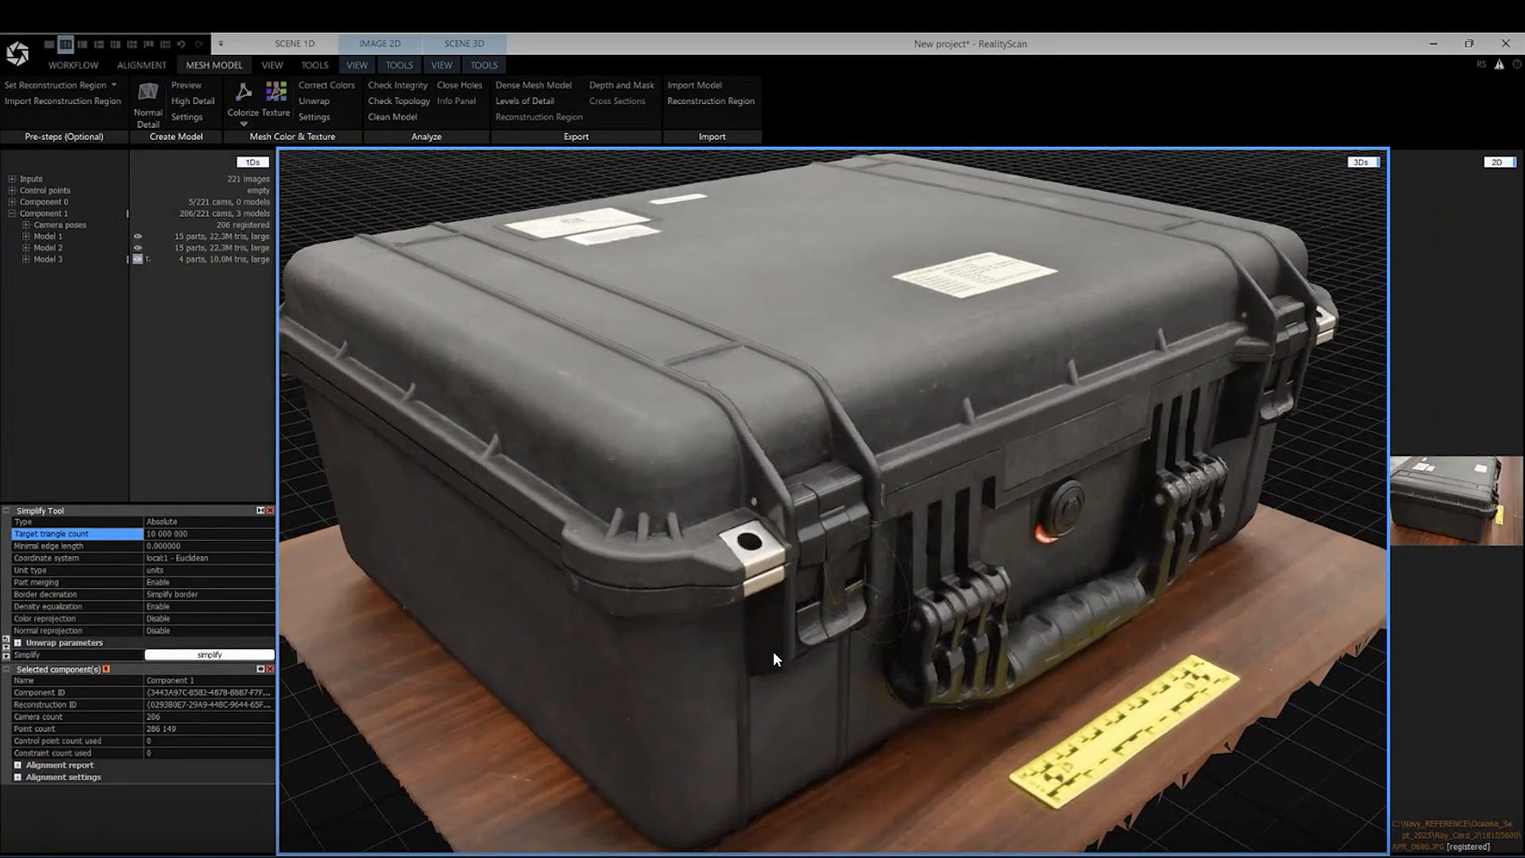
# Inspect the carry handle and the mesh beneath its hinge up close for texture and geometry defects
pyautogui.scroll(1, 773, 650)
pyautogui.moveTo(762, 645); pyautogui.dragTo(698, 618)
pyautogui.moveTo(698, 617); pyautogui.dragTo(529, 603, button='right')
pyautogui.scroll(2, 538, 565)
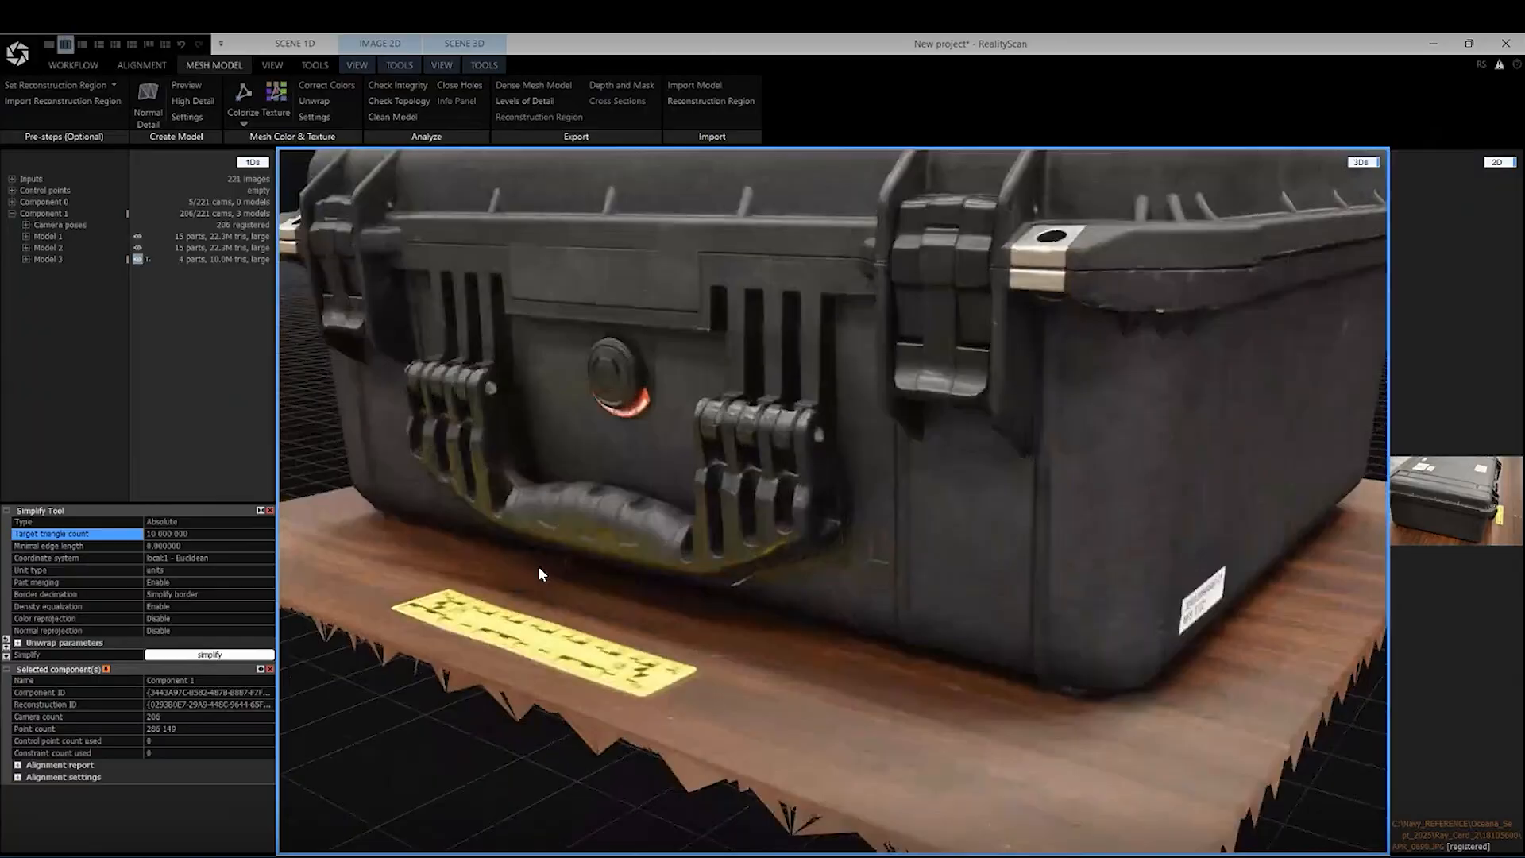
pyautogui.scroll(6, 604, 475)
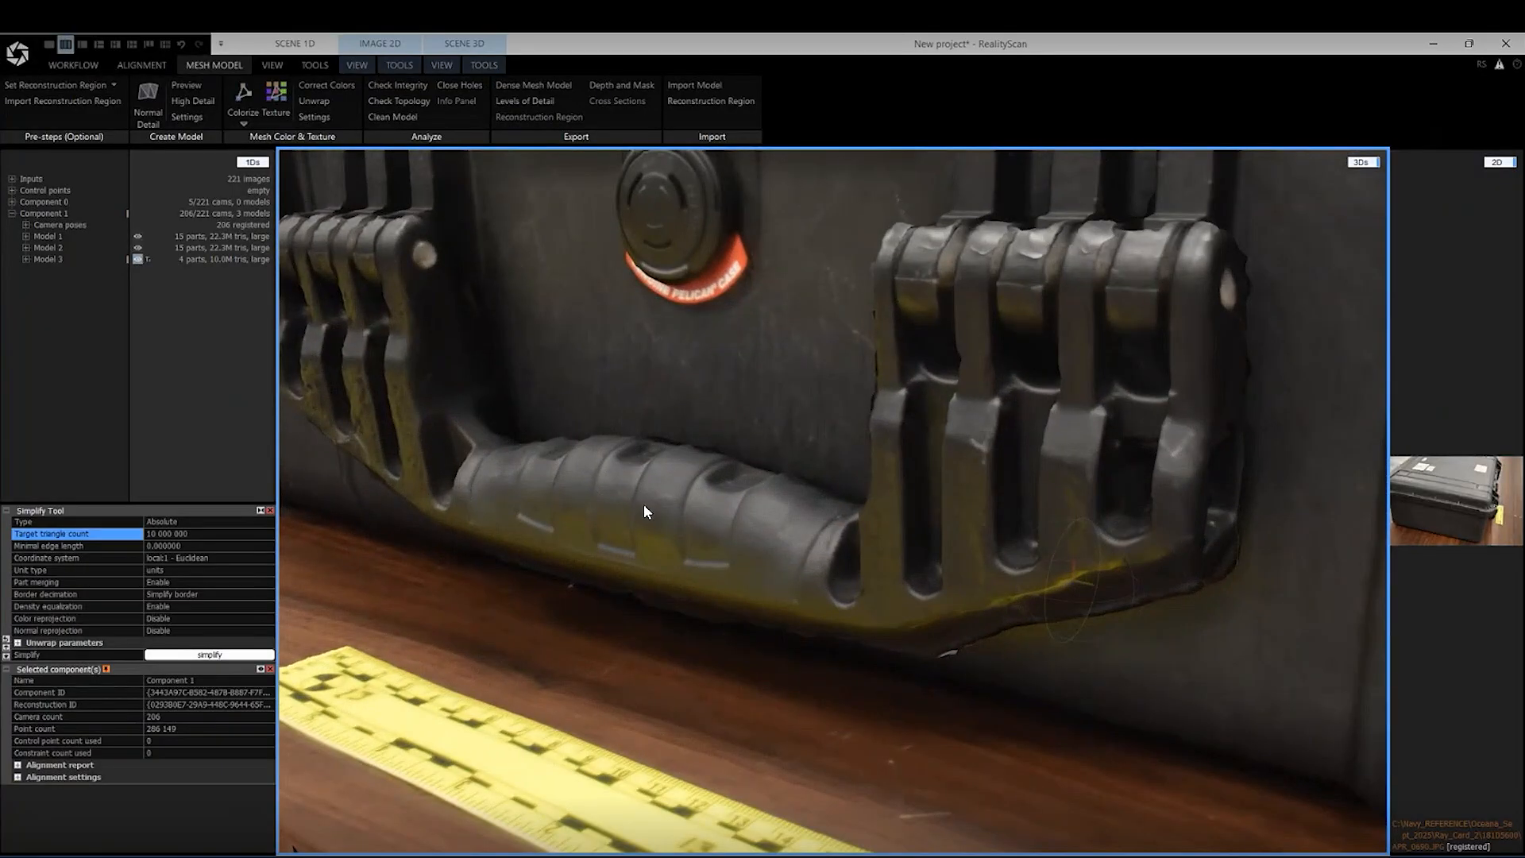
pyautogui.moveTo(644, 506); pyautogui.dragTo(588, 479, button='right')
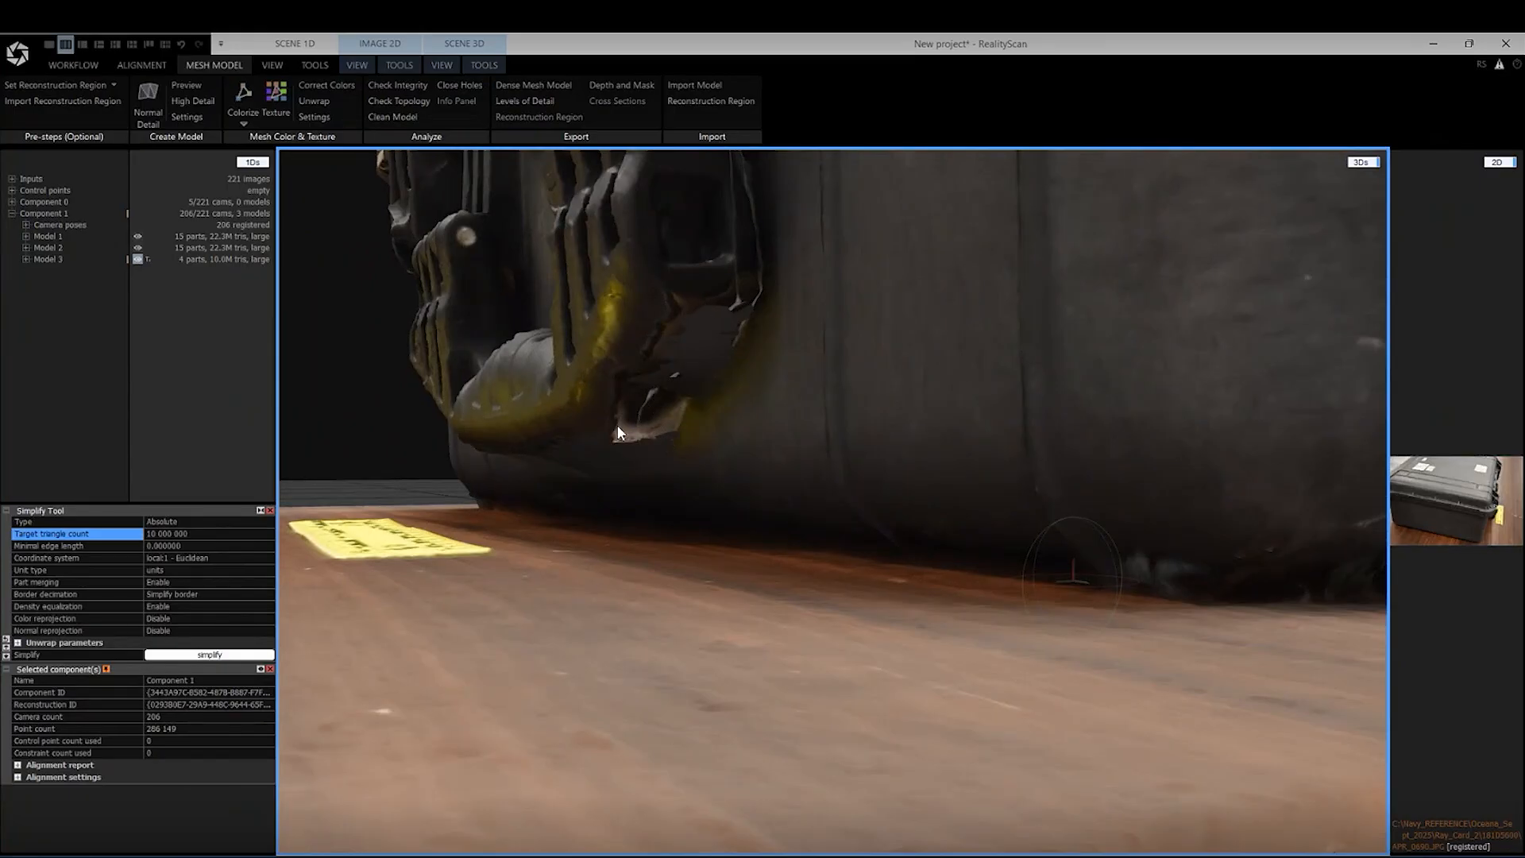
pyautogui.moveTo(727, 378); pyautogui.dragTo(702, 345, button='right')
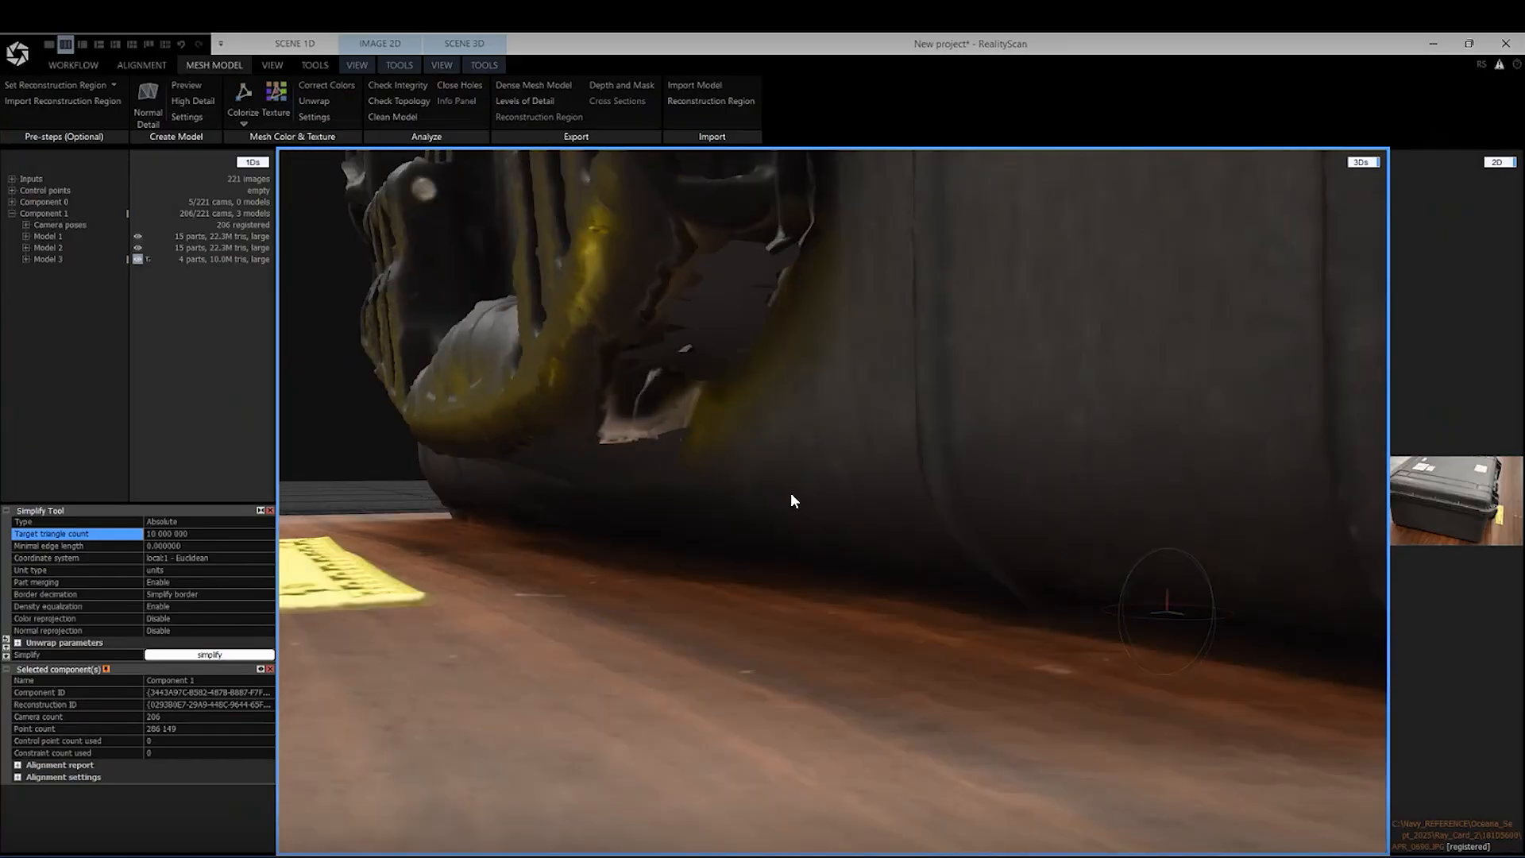
# Review the entire textured case with its floor and scale ruler from both front corners
pyautogui.scroll(-6, 799, 499)
pyautogui.moveTo(718, 424); pyautogui.dragTo(720, 498, button='right')
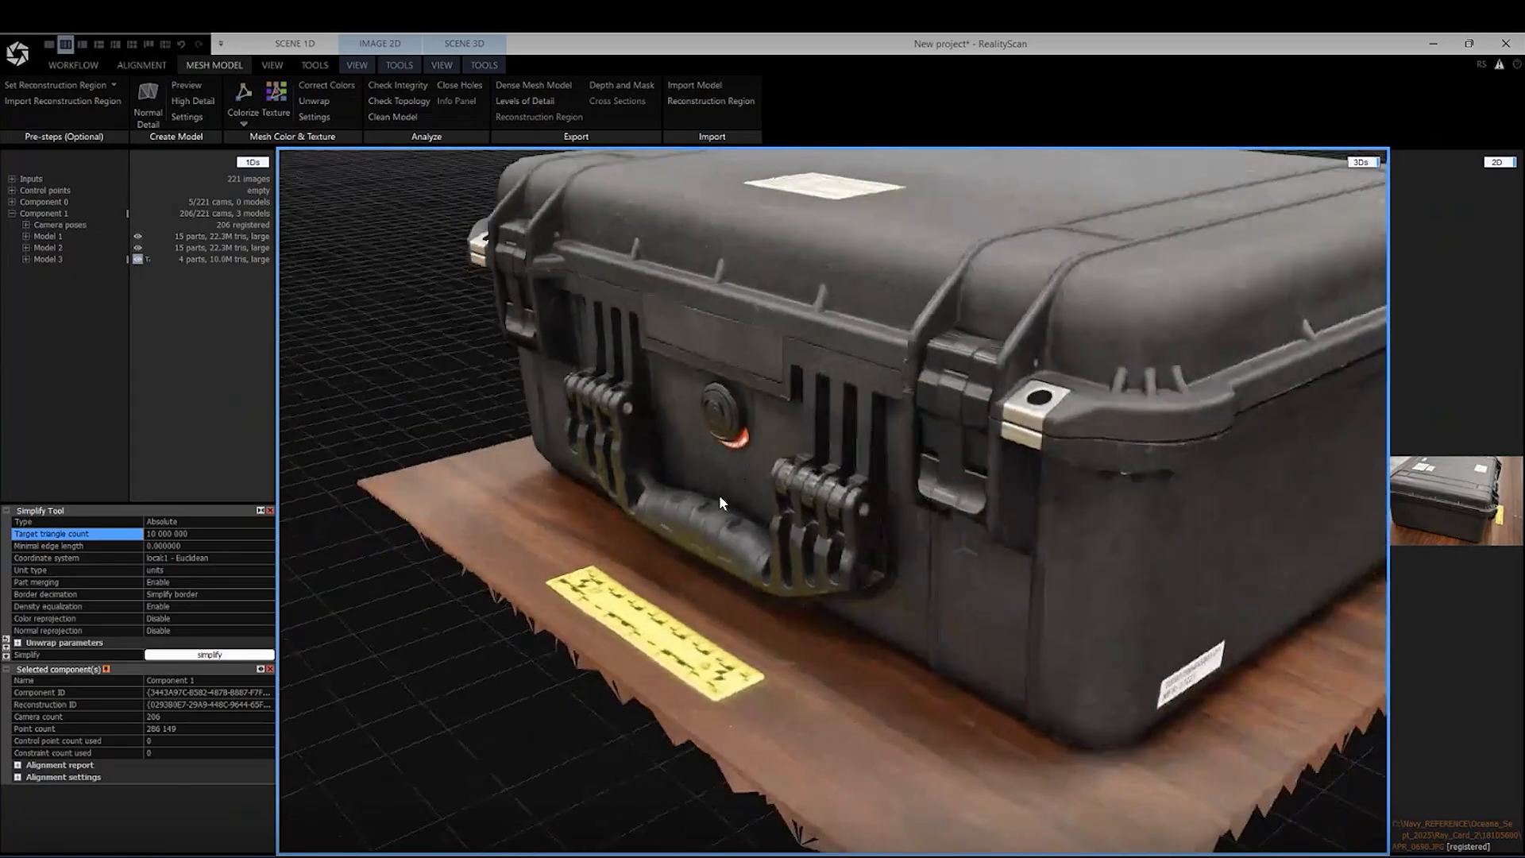
pyautogui.scroll(-5, 713, 473)
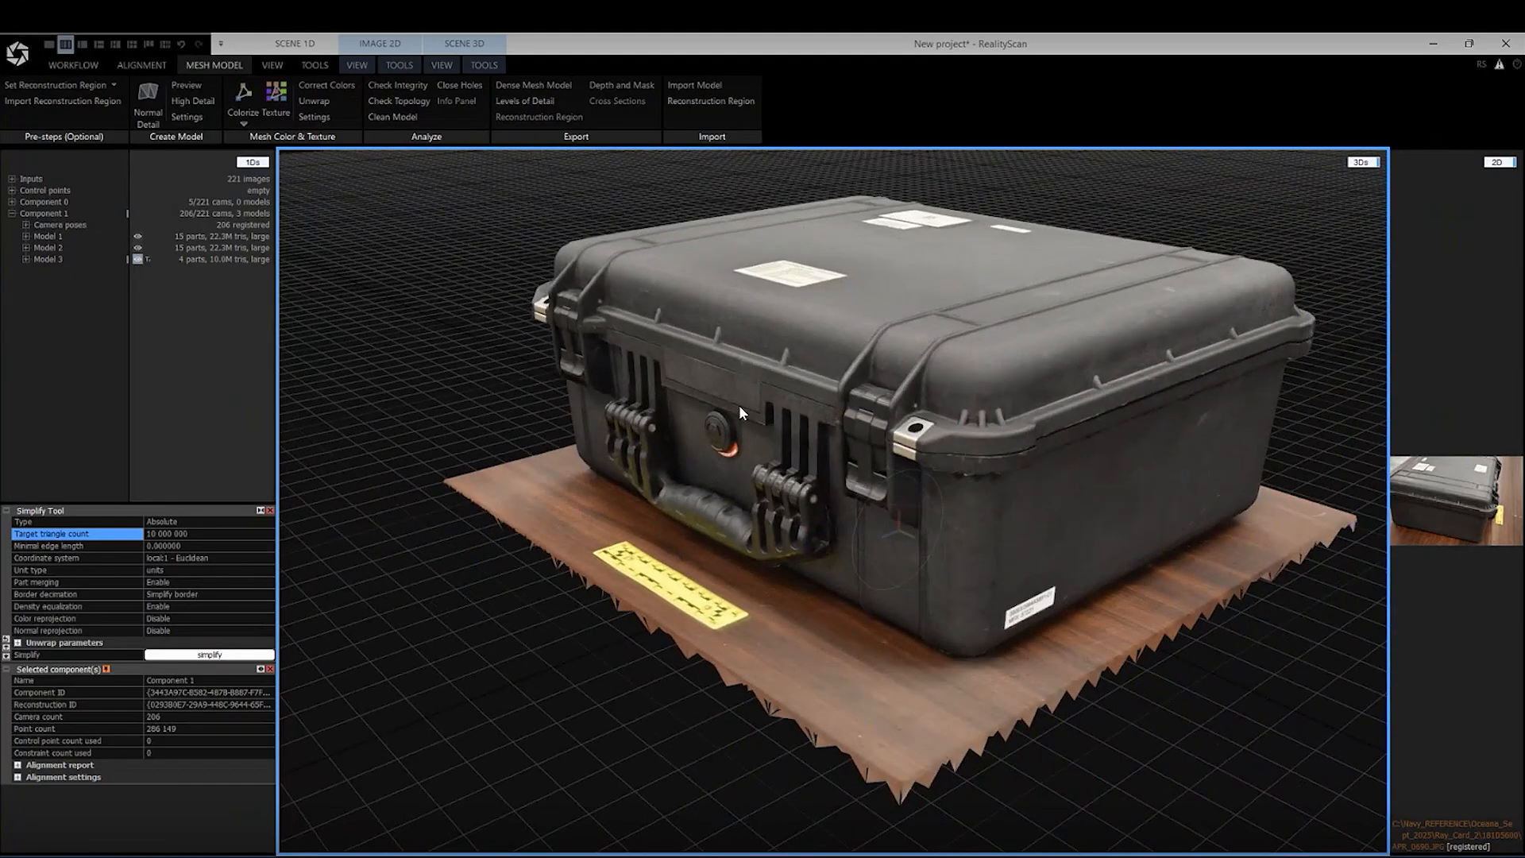
pyautogui.moveTo(739, 406); pyautogui.dragTo(779, 408, button='right')
pyautogui.scroll(-3, 815, 327)
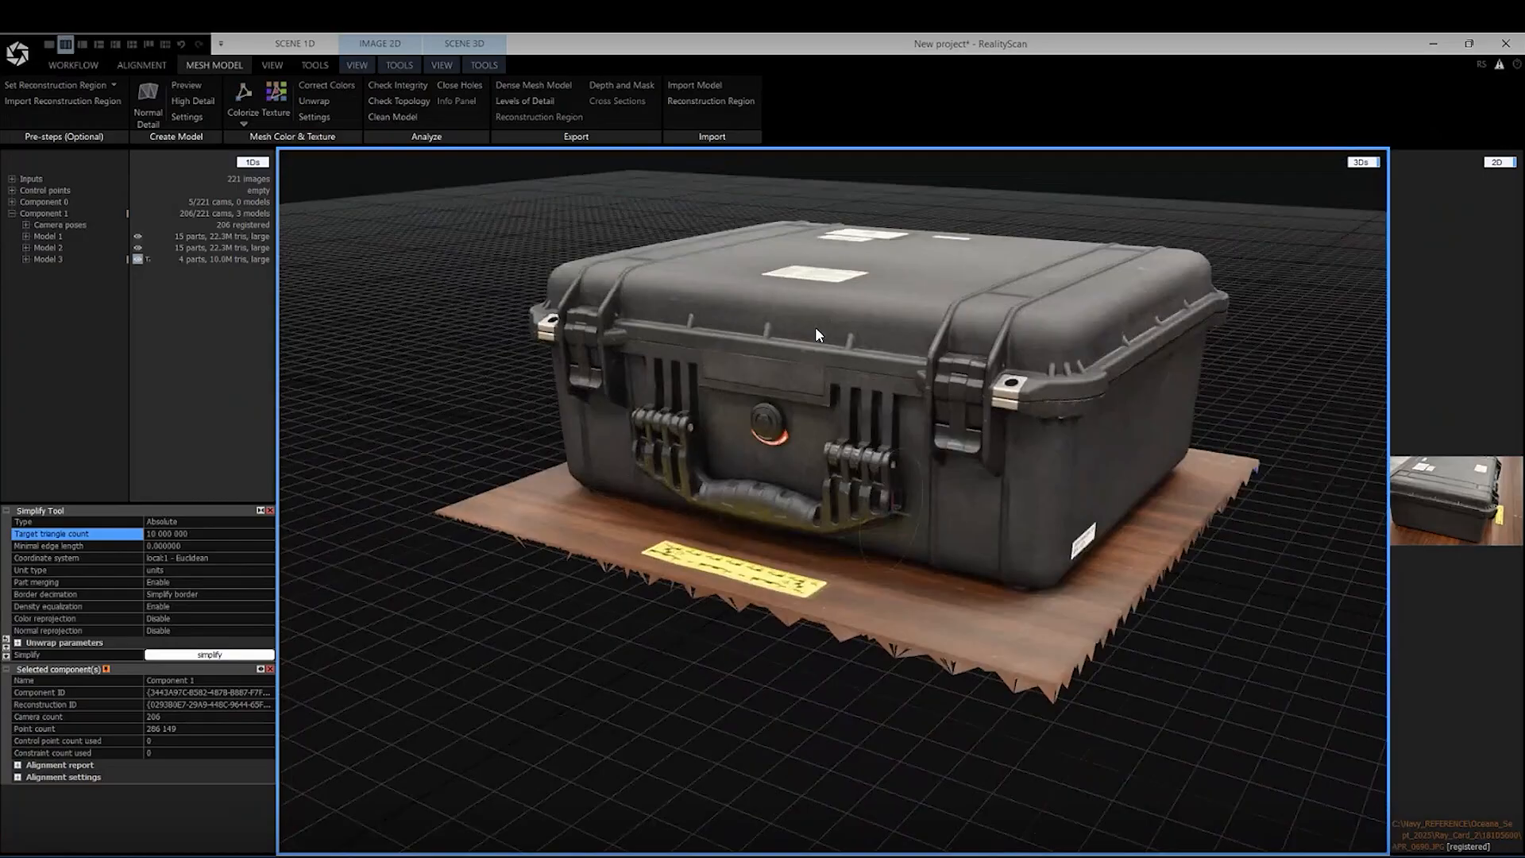
pyautogui.scroll(4, 898, 236)
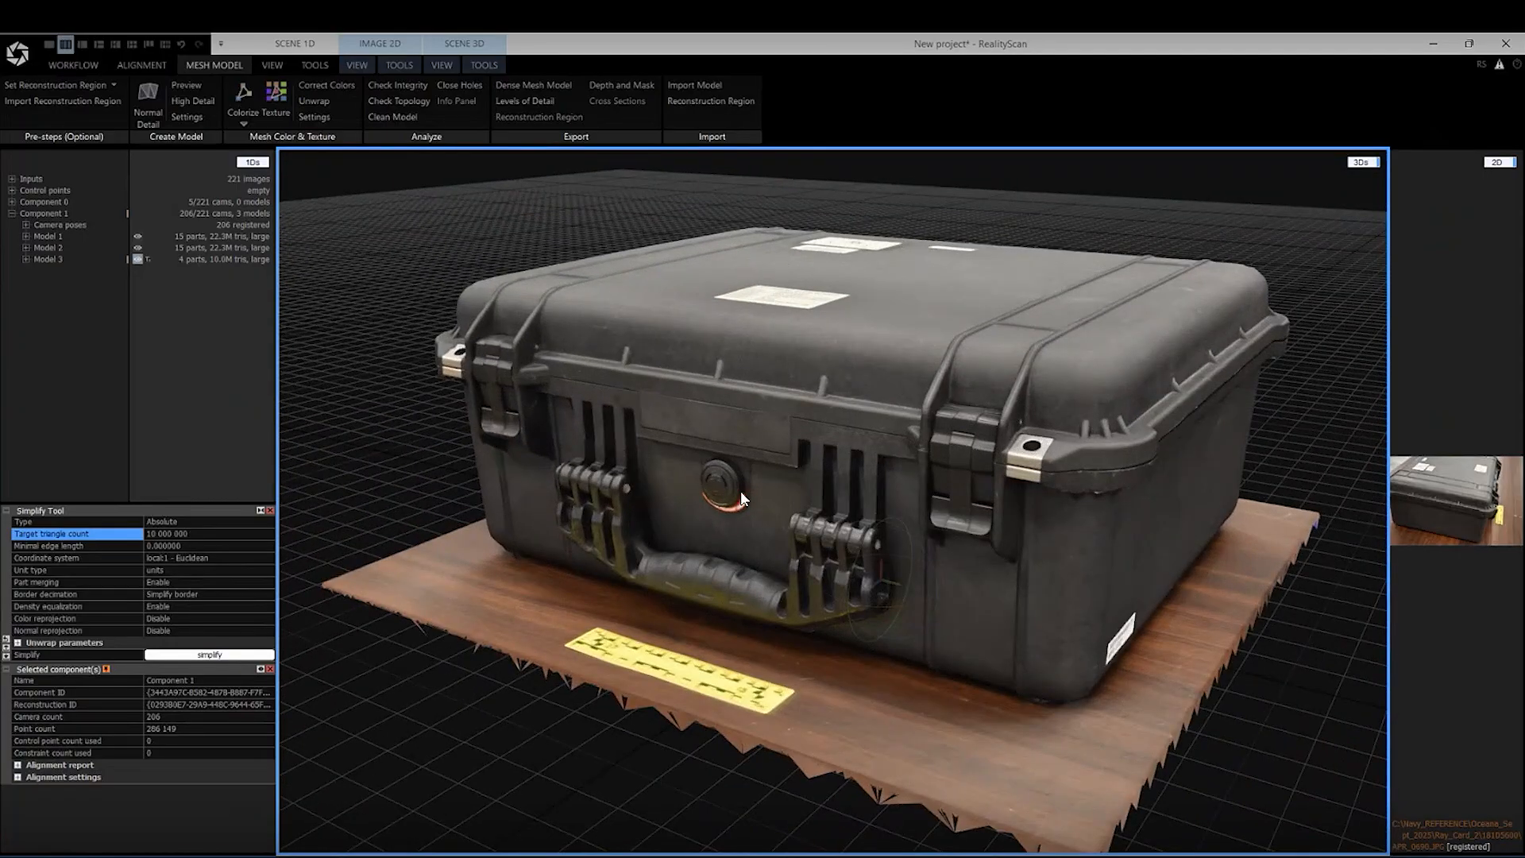
pyautogui.moveTo(742, 499); pyautogui.dragTo(709, 565, button='right')
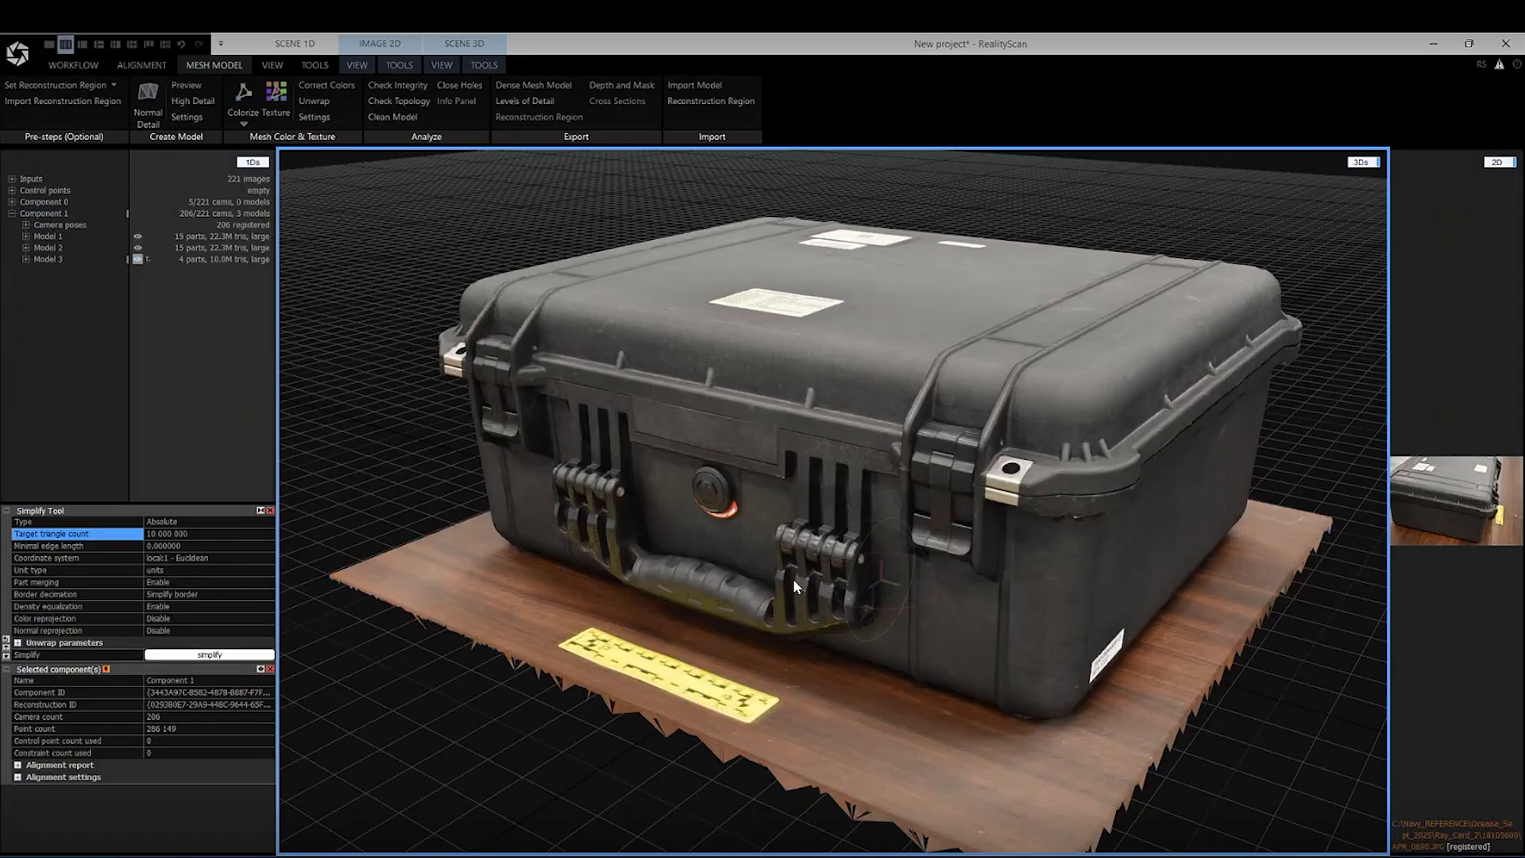
pyautogui.scroll(-2, 794, 579)
pyautogui.scroll(4, 773, 542)
pyautogui.scroll(-2, 773, 542)
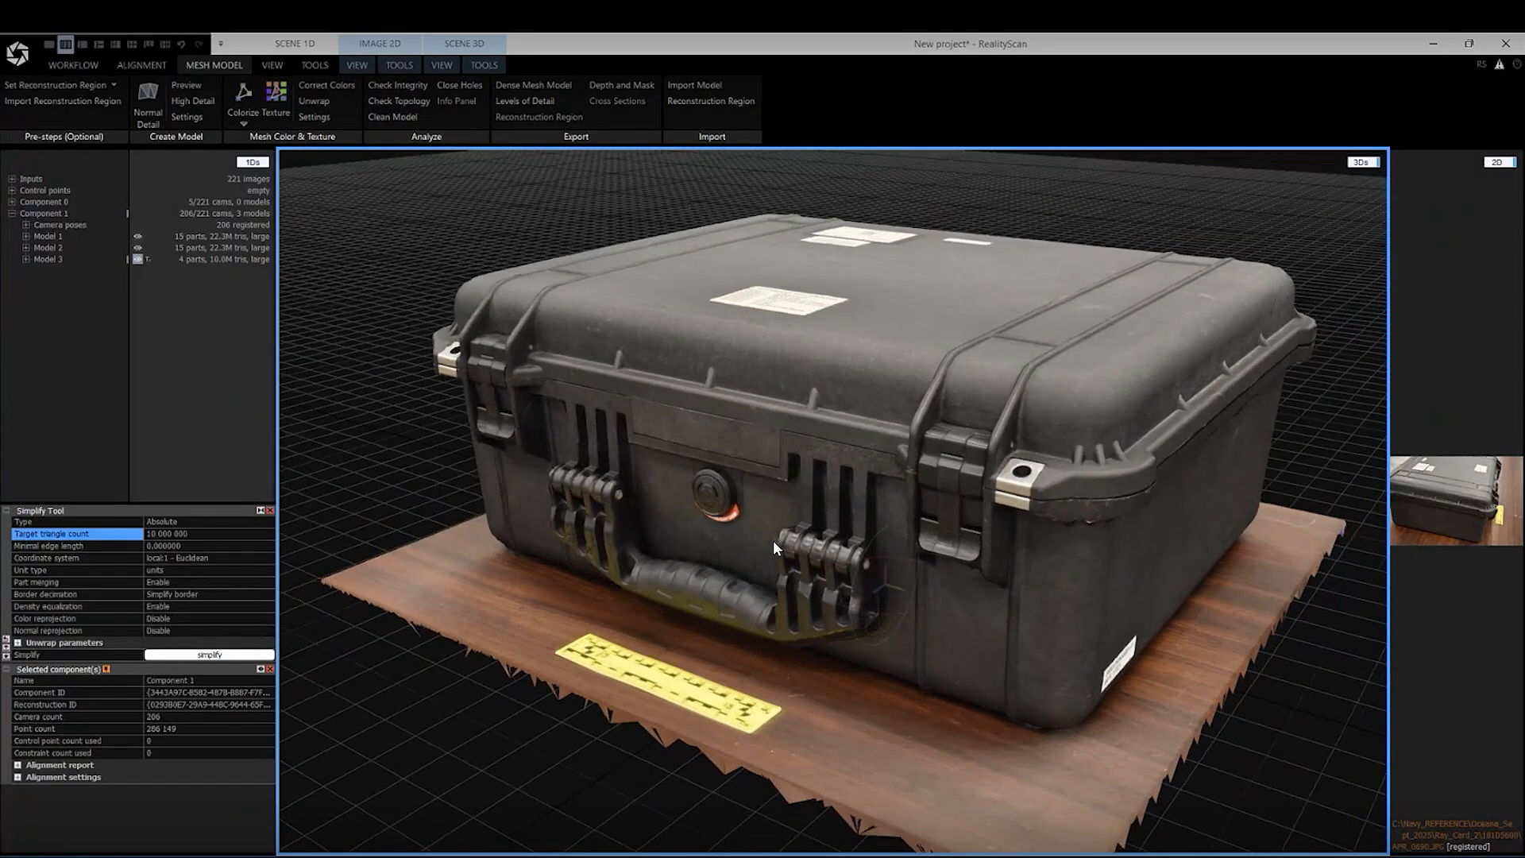
pyautogui.moveTo(703, 506); pyautogui.dragTo(840, 515, button='right')
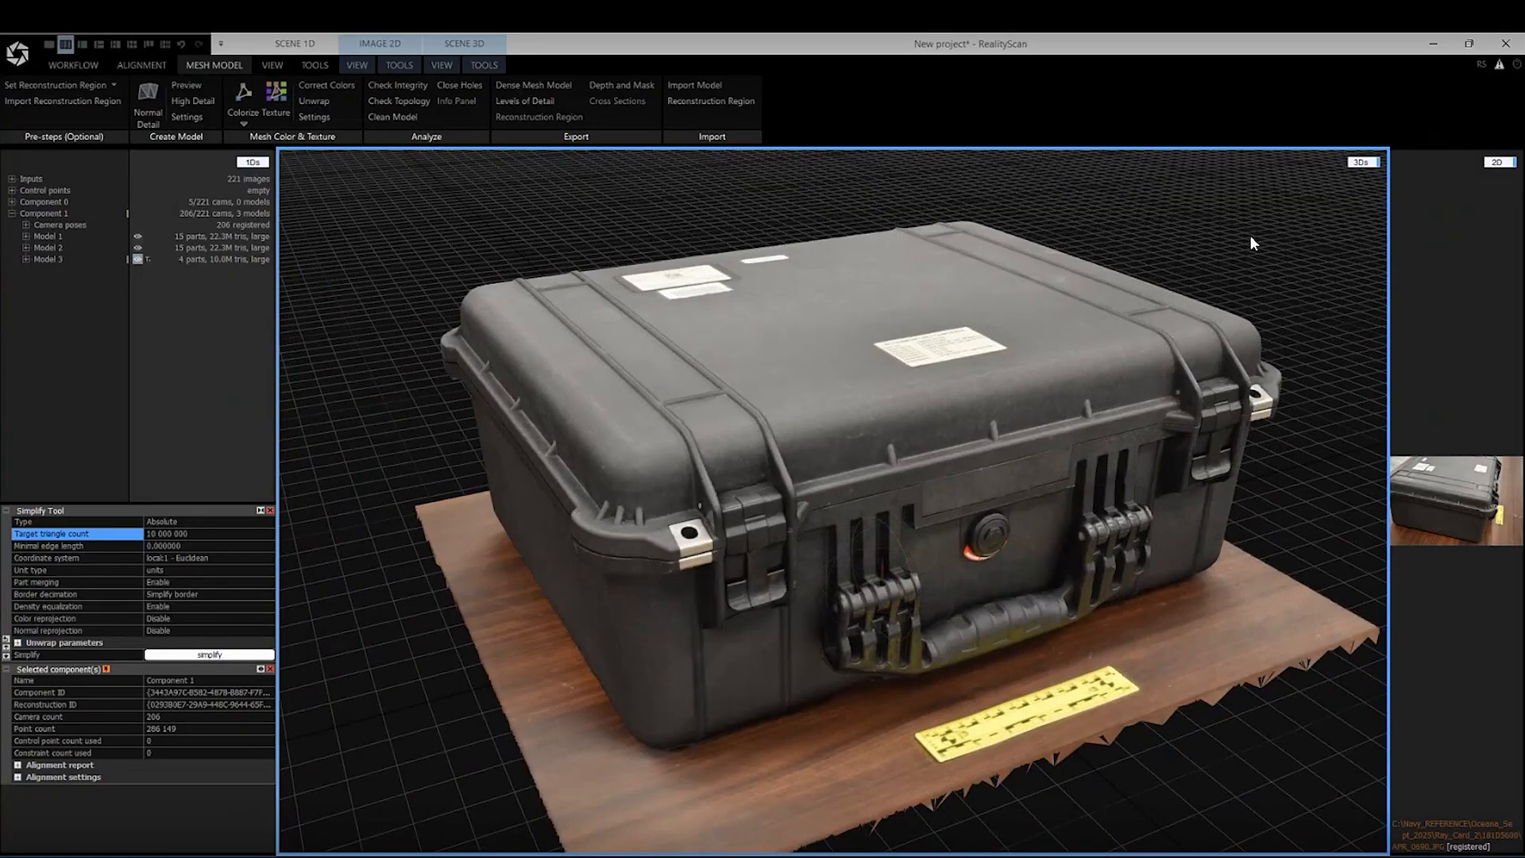